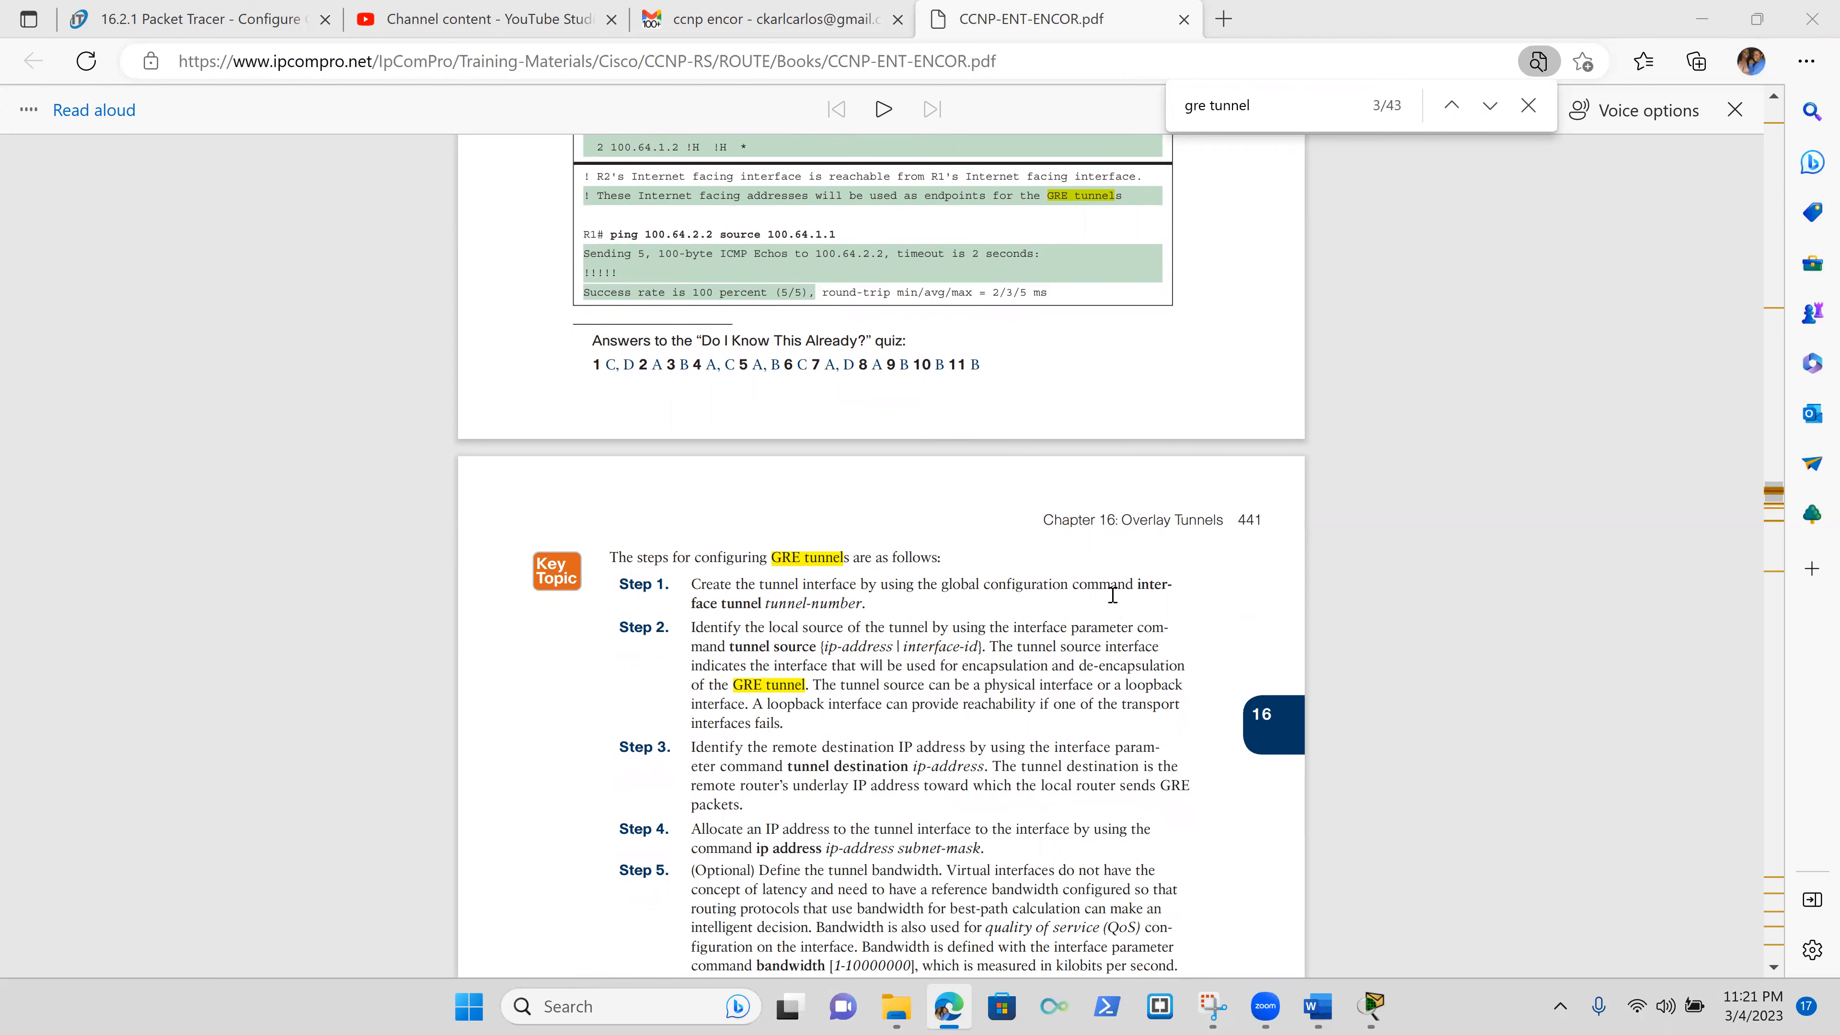
- Read the seven GRE tunnel configuration steps on page 441 and the tunnel encapsulation overhead in Table 16-2
scroll(1114, 594, down, 2)
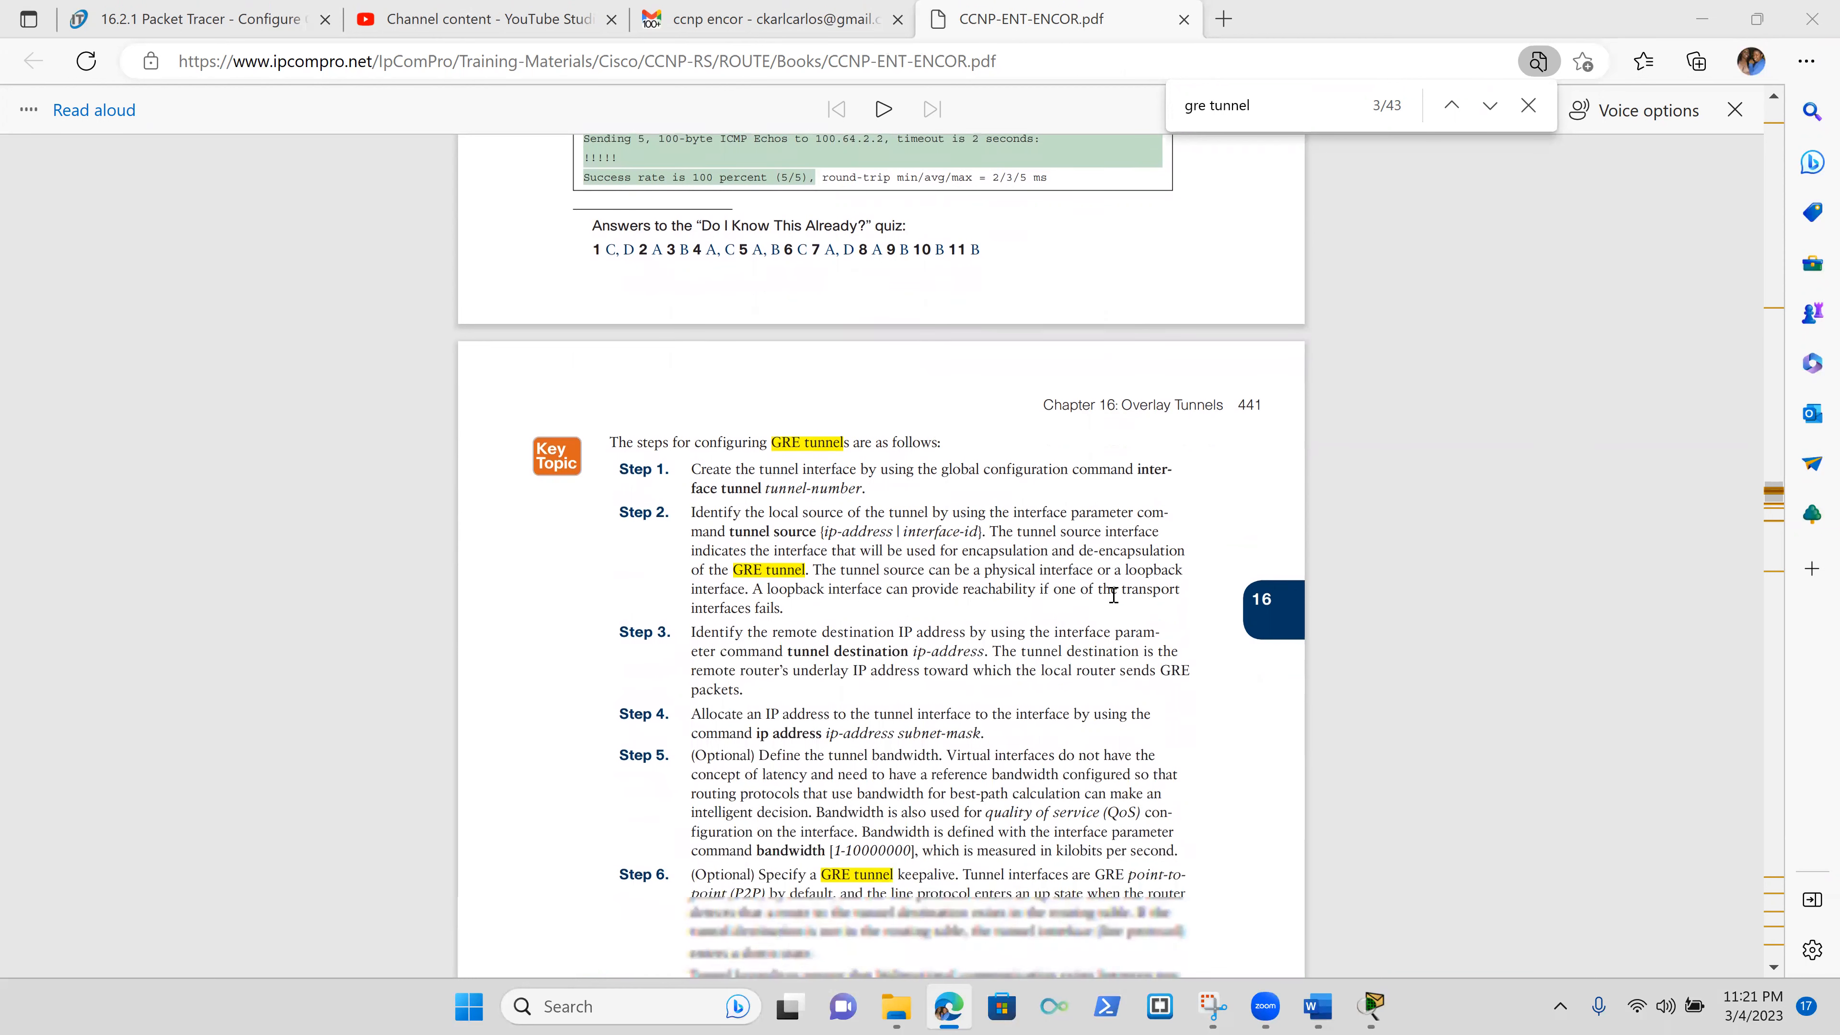
scroll(1114, 594, down, 2)
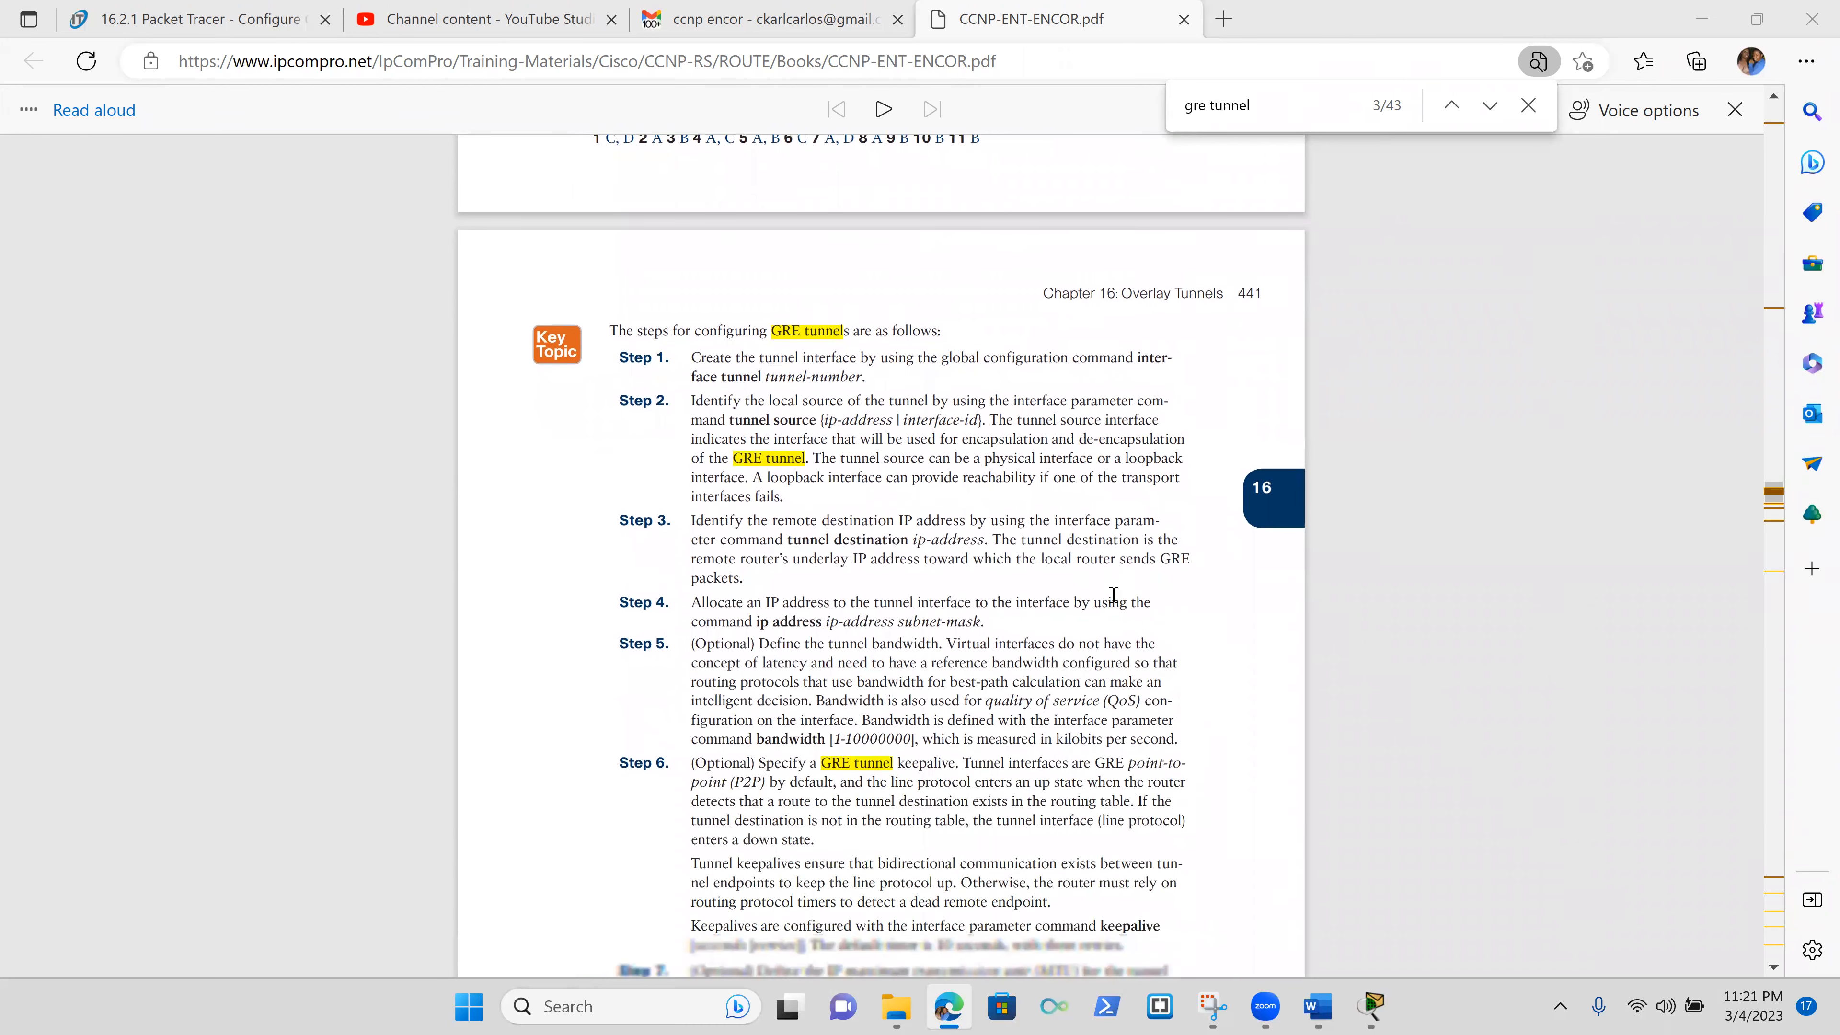
scroll(1114, 594, down, 2)
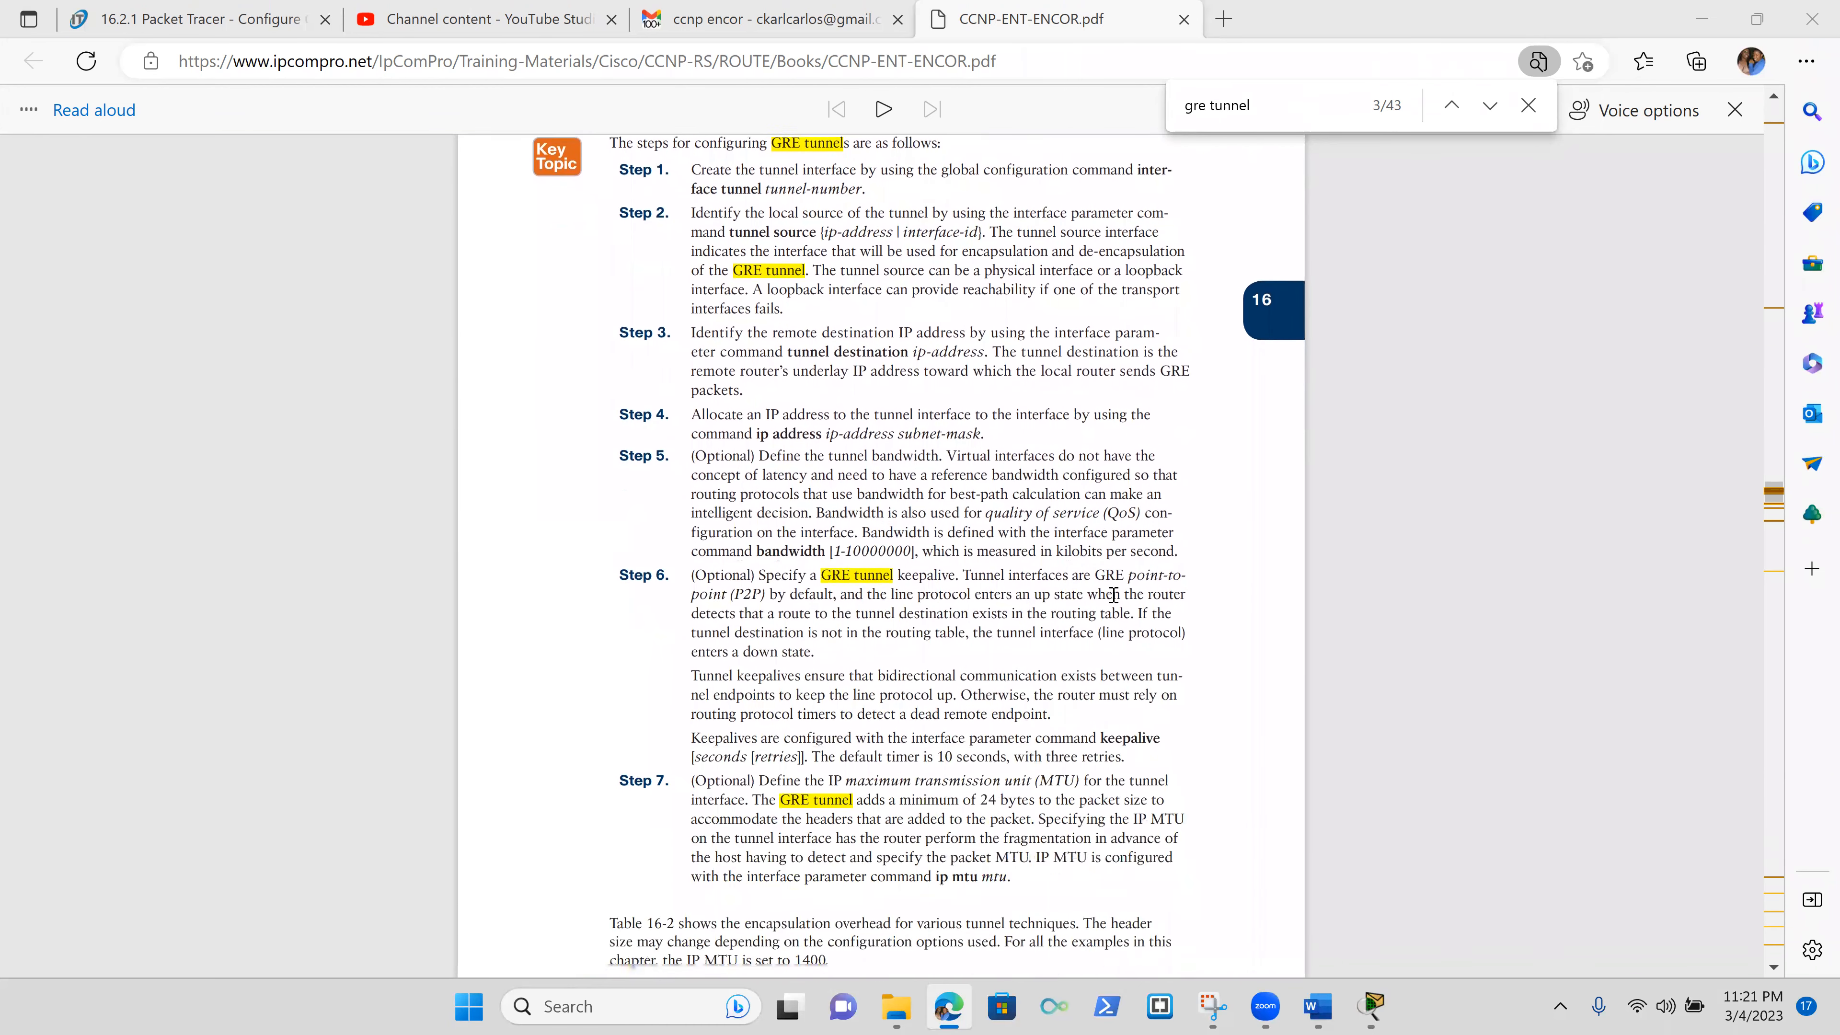
scroll(1114, 594, down, 2)
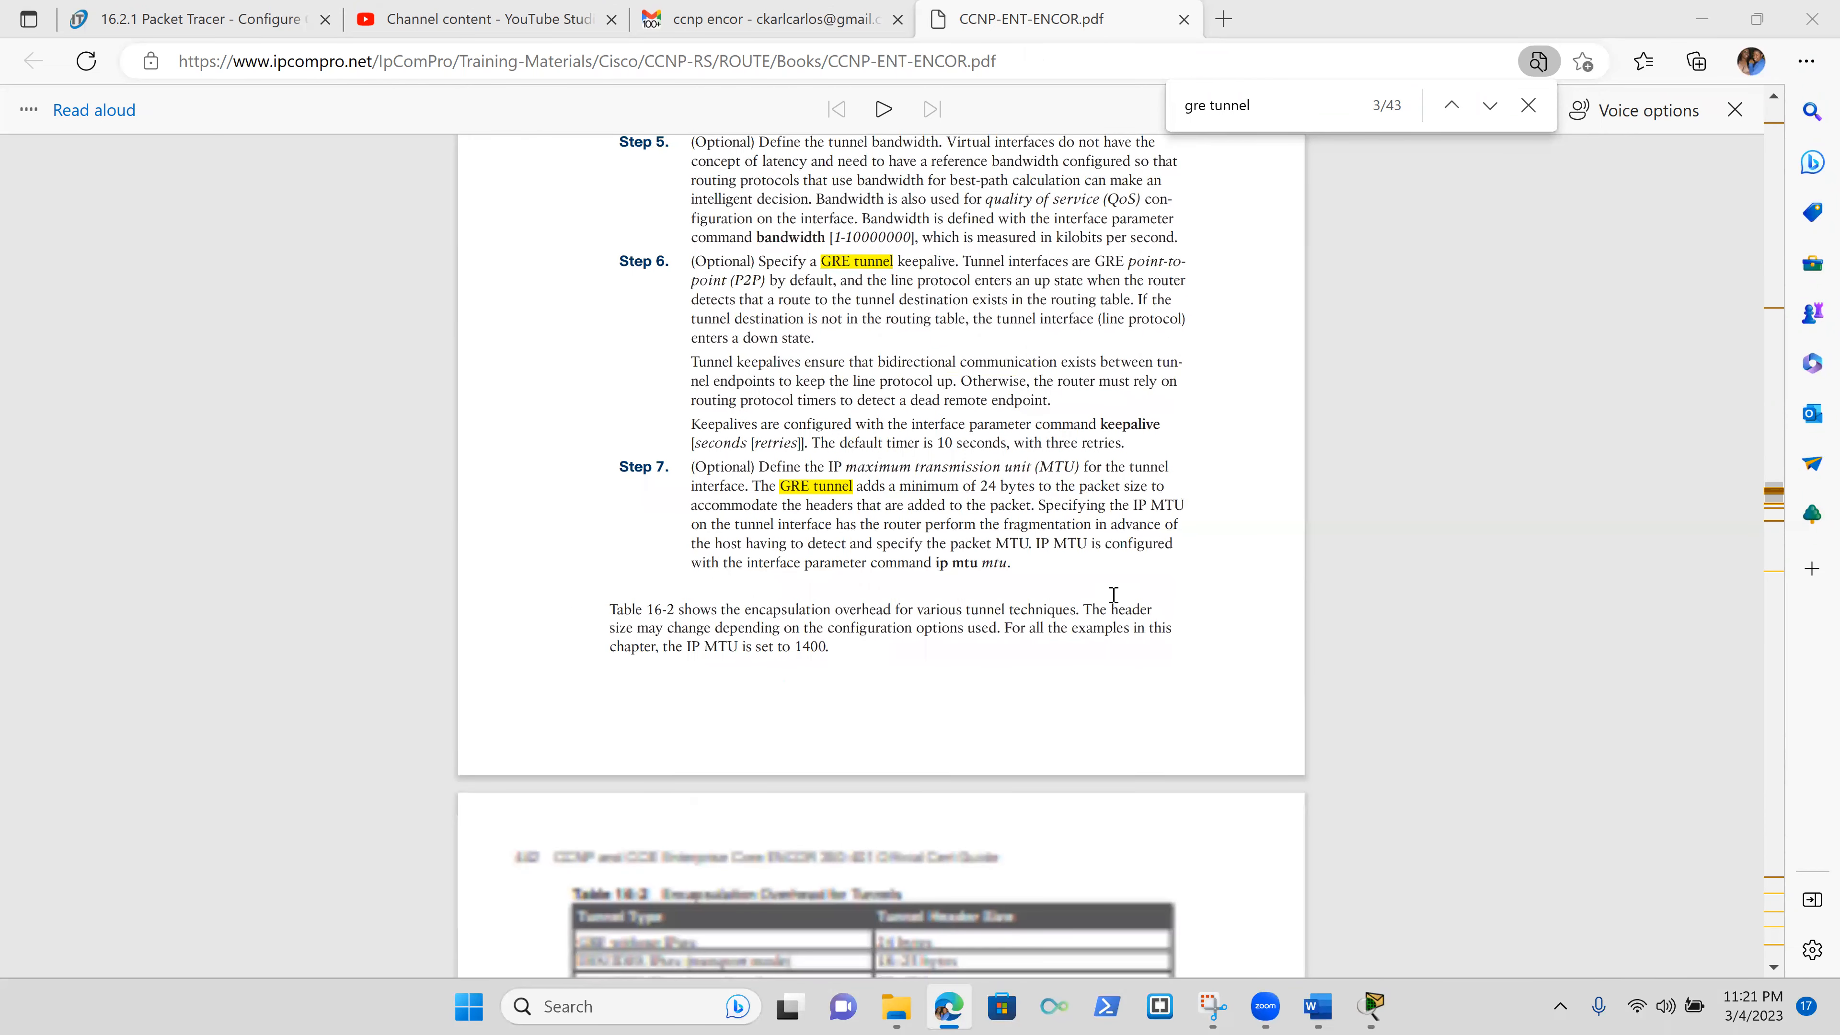
scroll(1114, 594, down, 1)
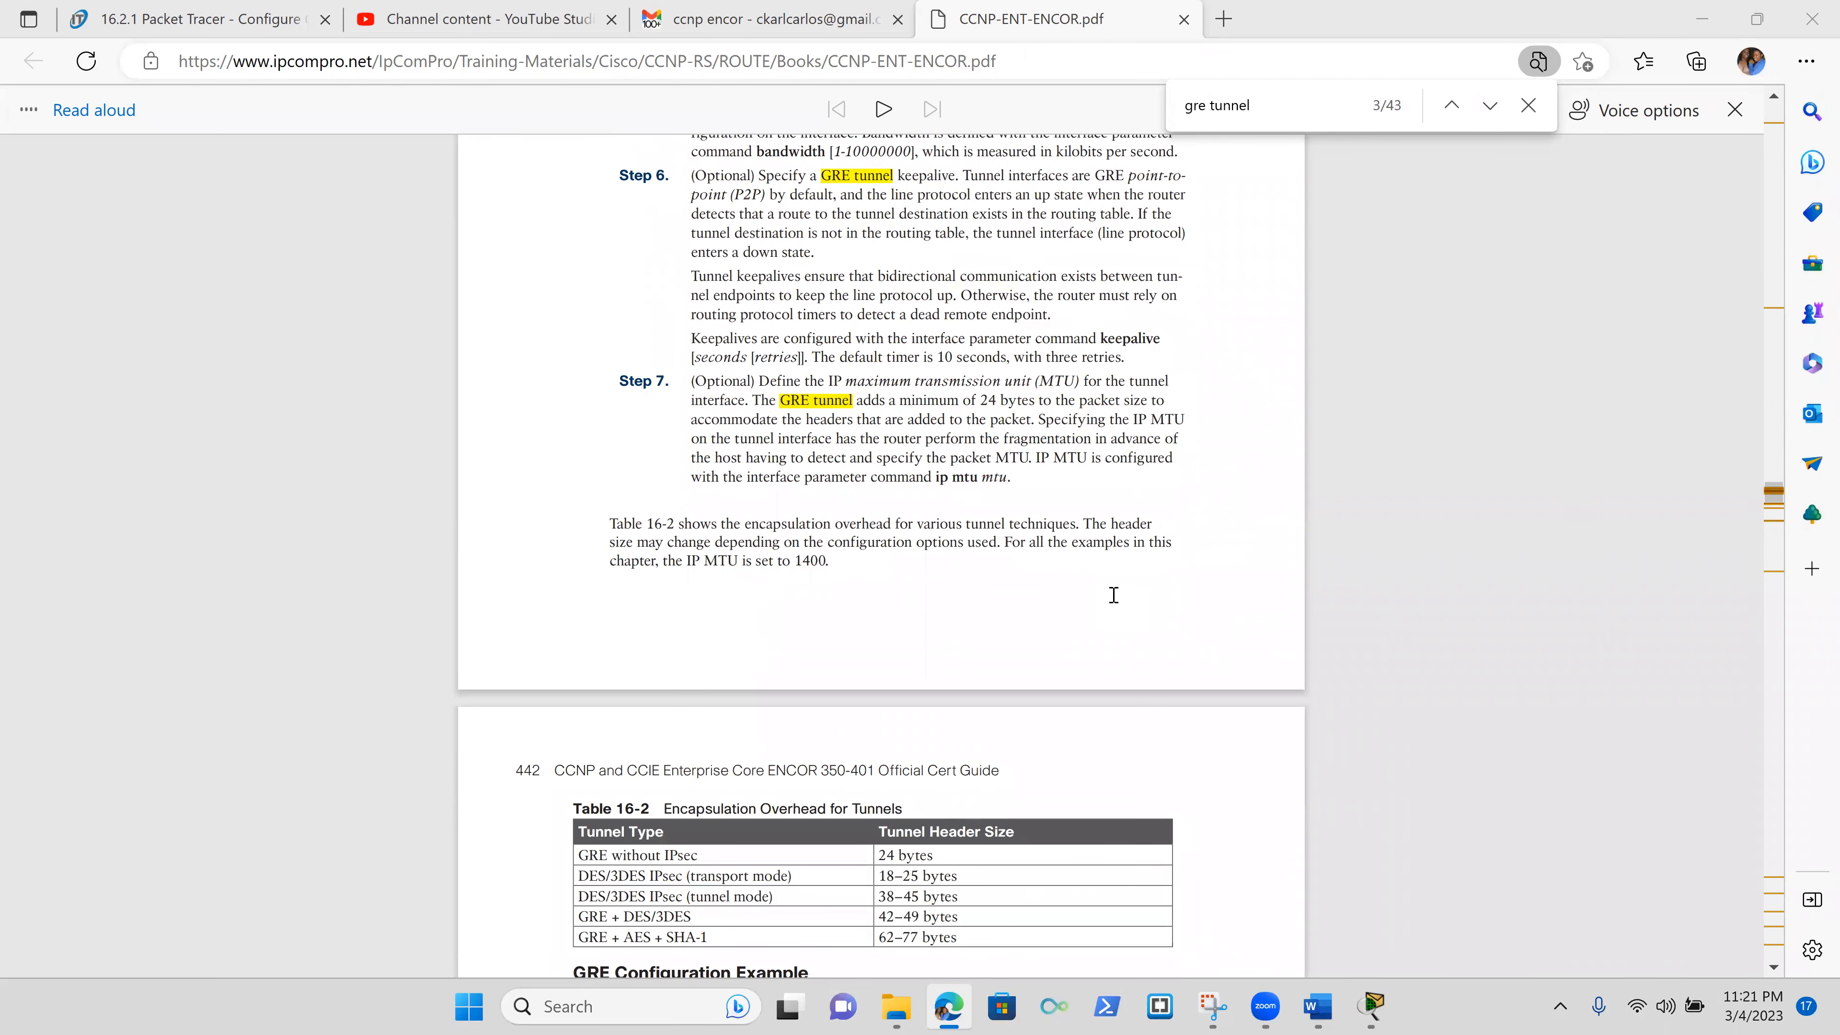
scroll(1114, 594, down, 2)
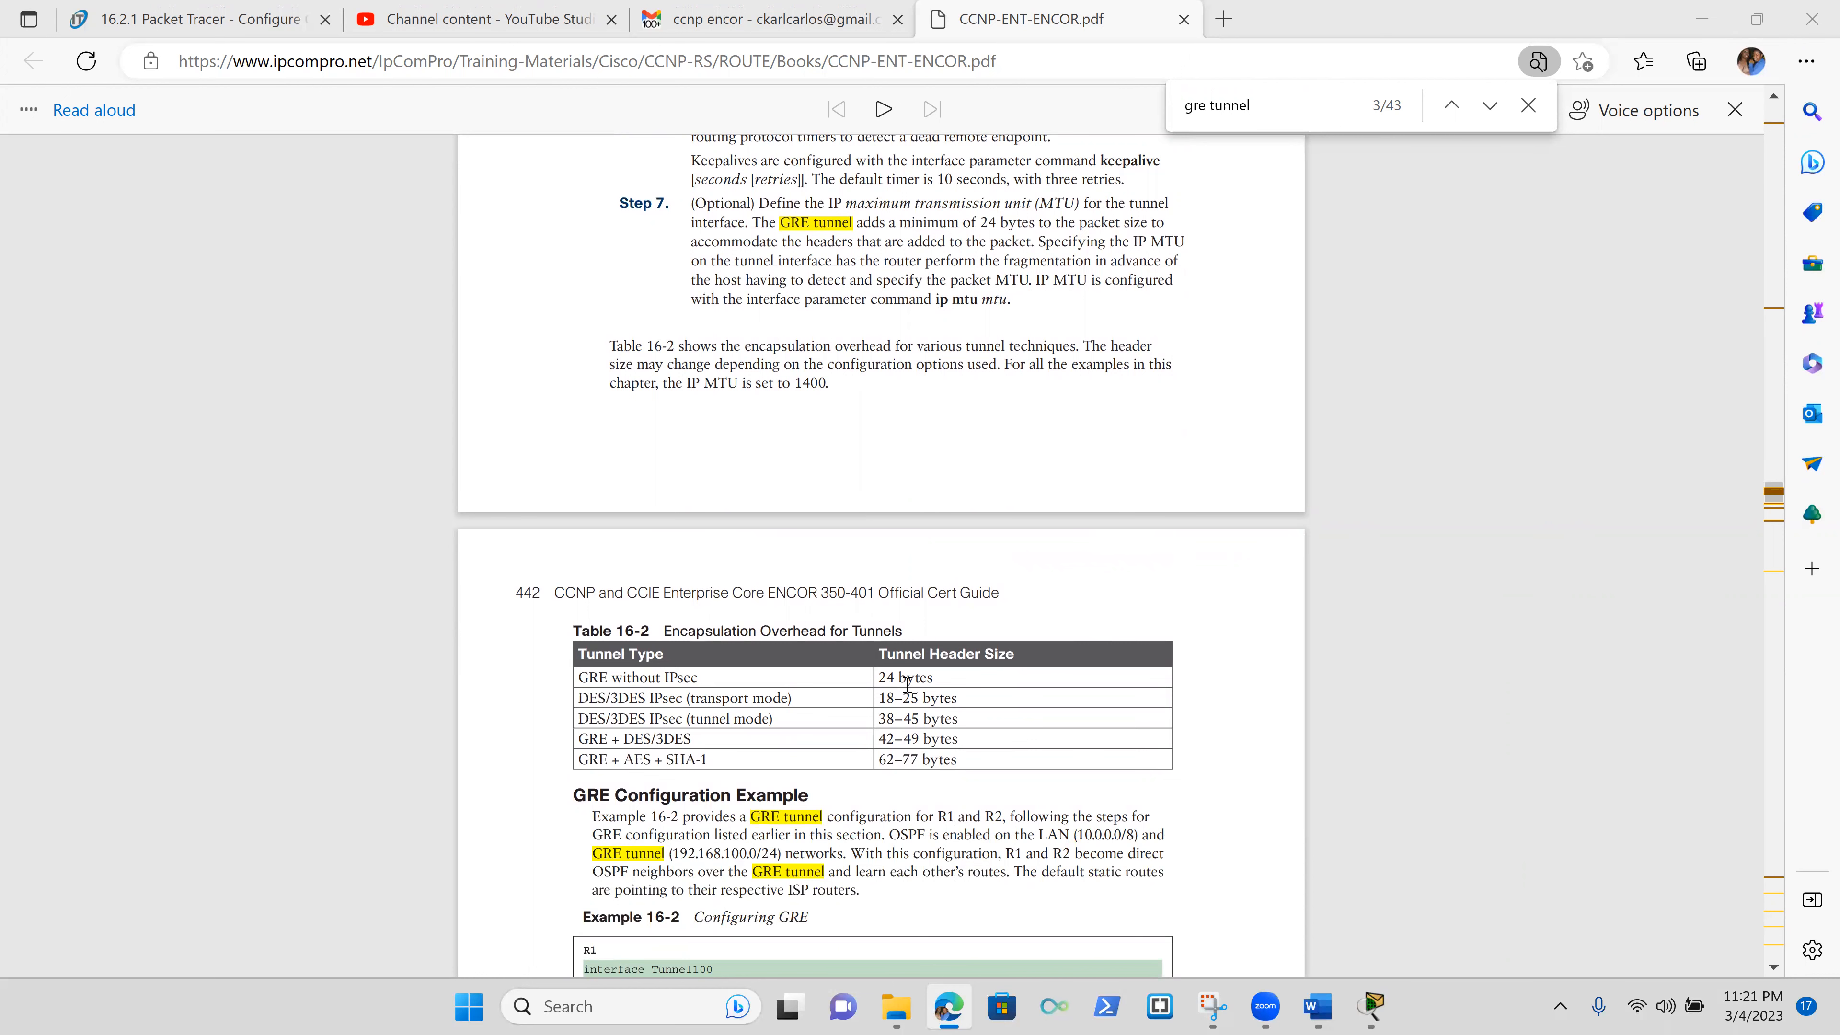
scroll(979, 681, down, 1)
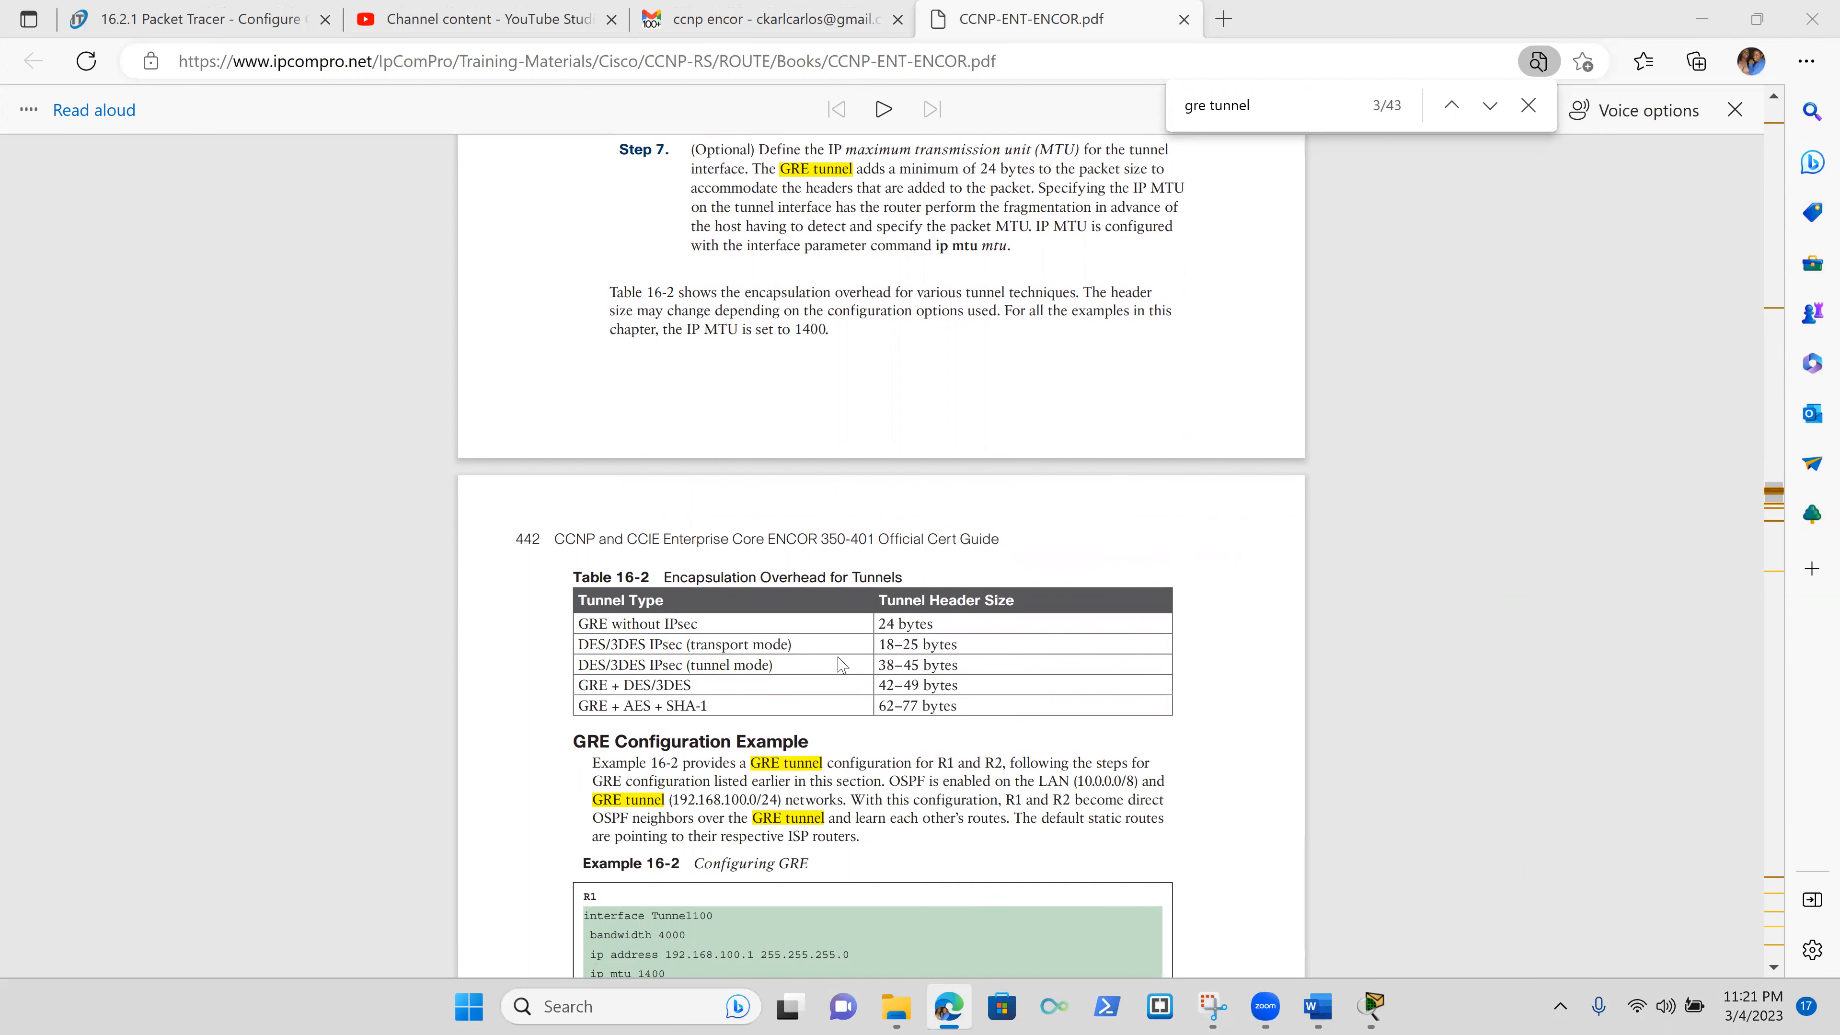
scroll(841, 665, down, 1)
scroll(841, 664, down, 3)
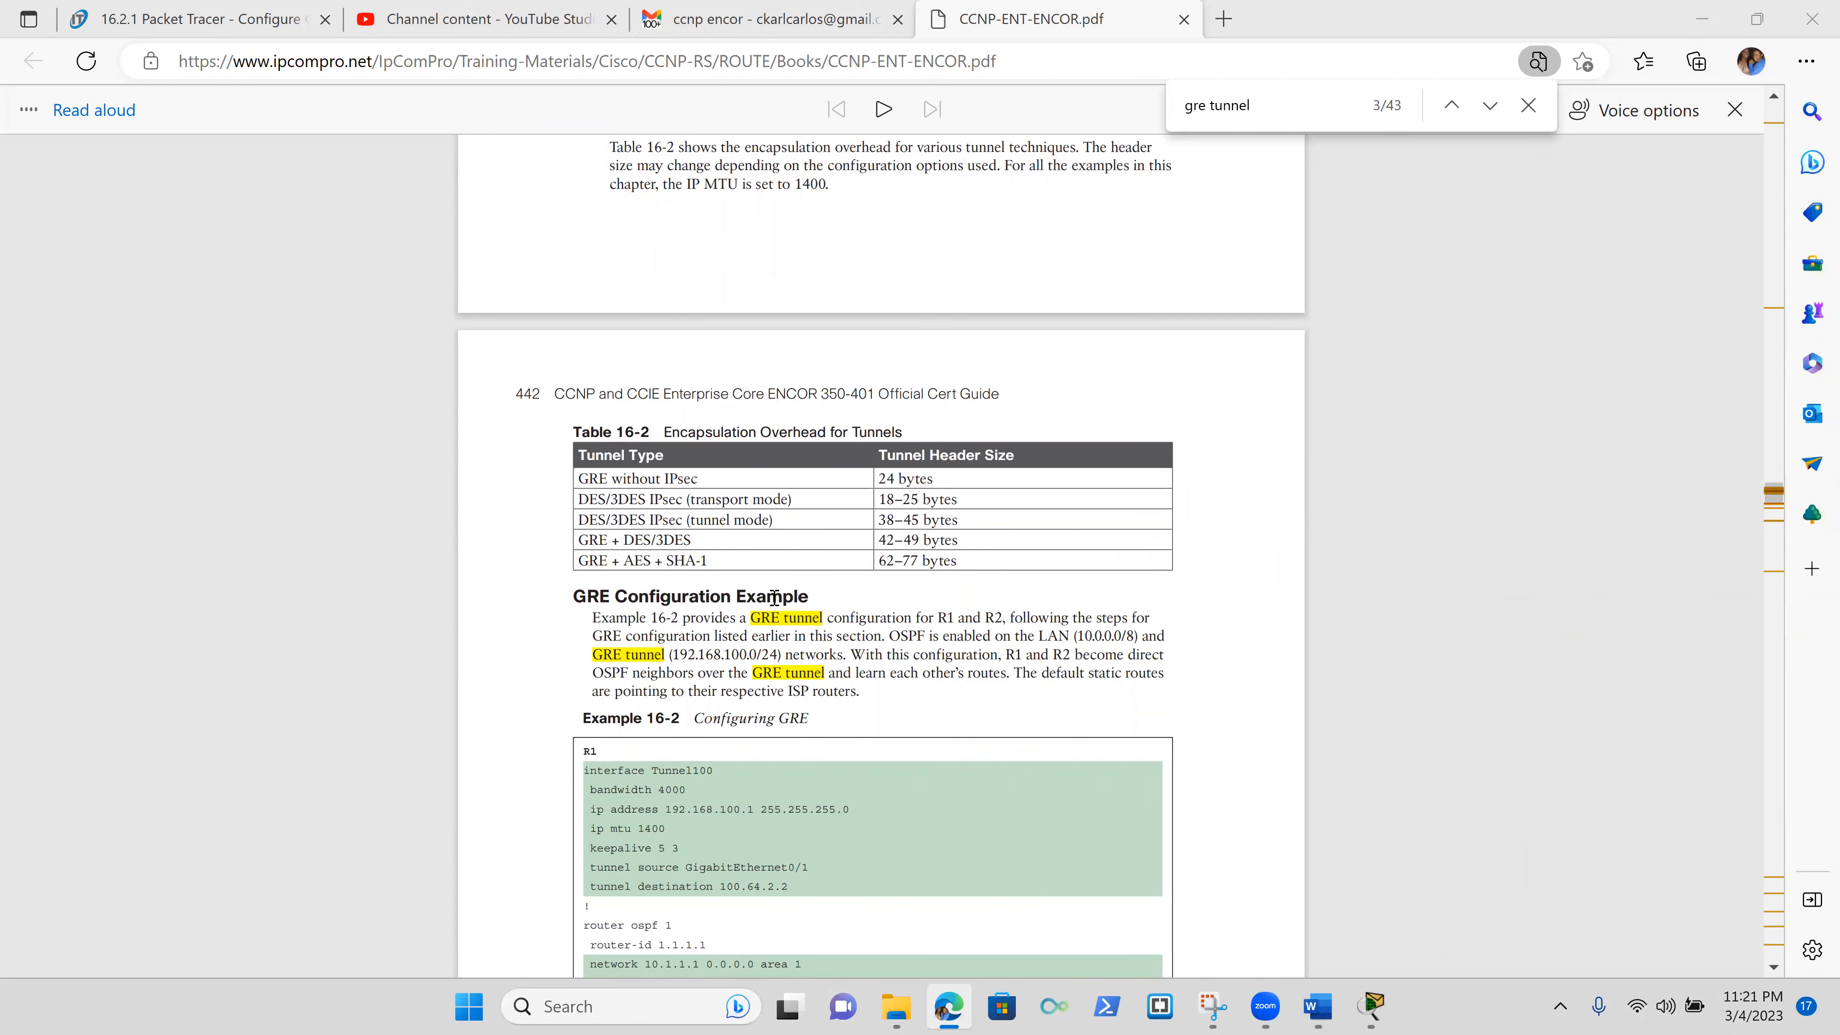
- Review Example 16-2's GRE configuration for R1 and R2 and the tunnel verification in Examples 16-3 to 16-5
scroll(763, 856, down, 5)
scroll(763, 856, down, 4)
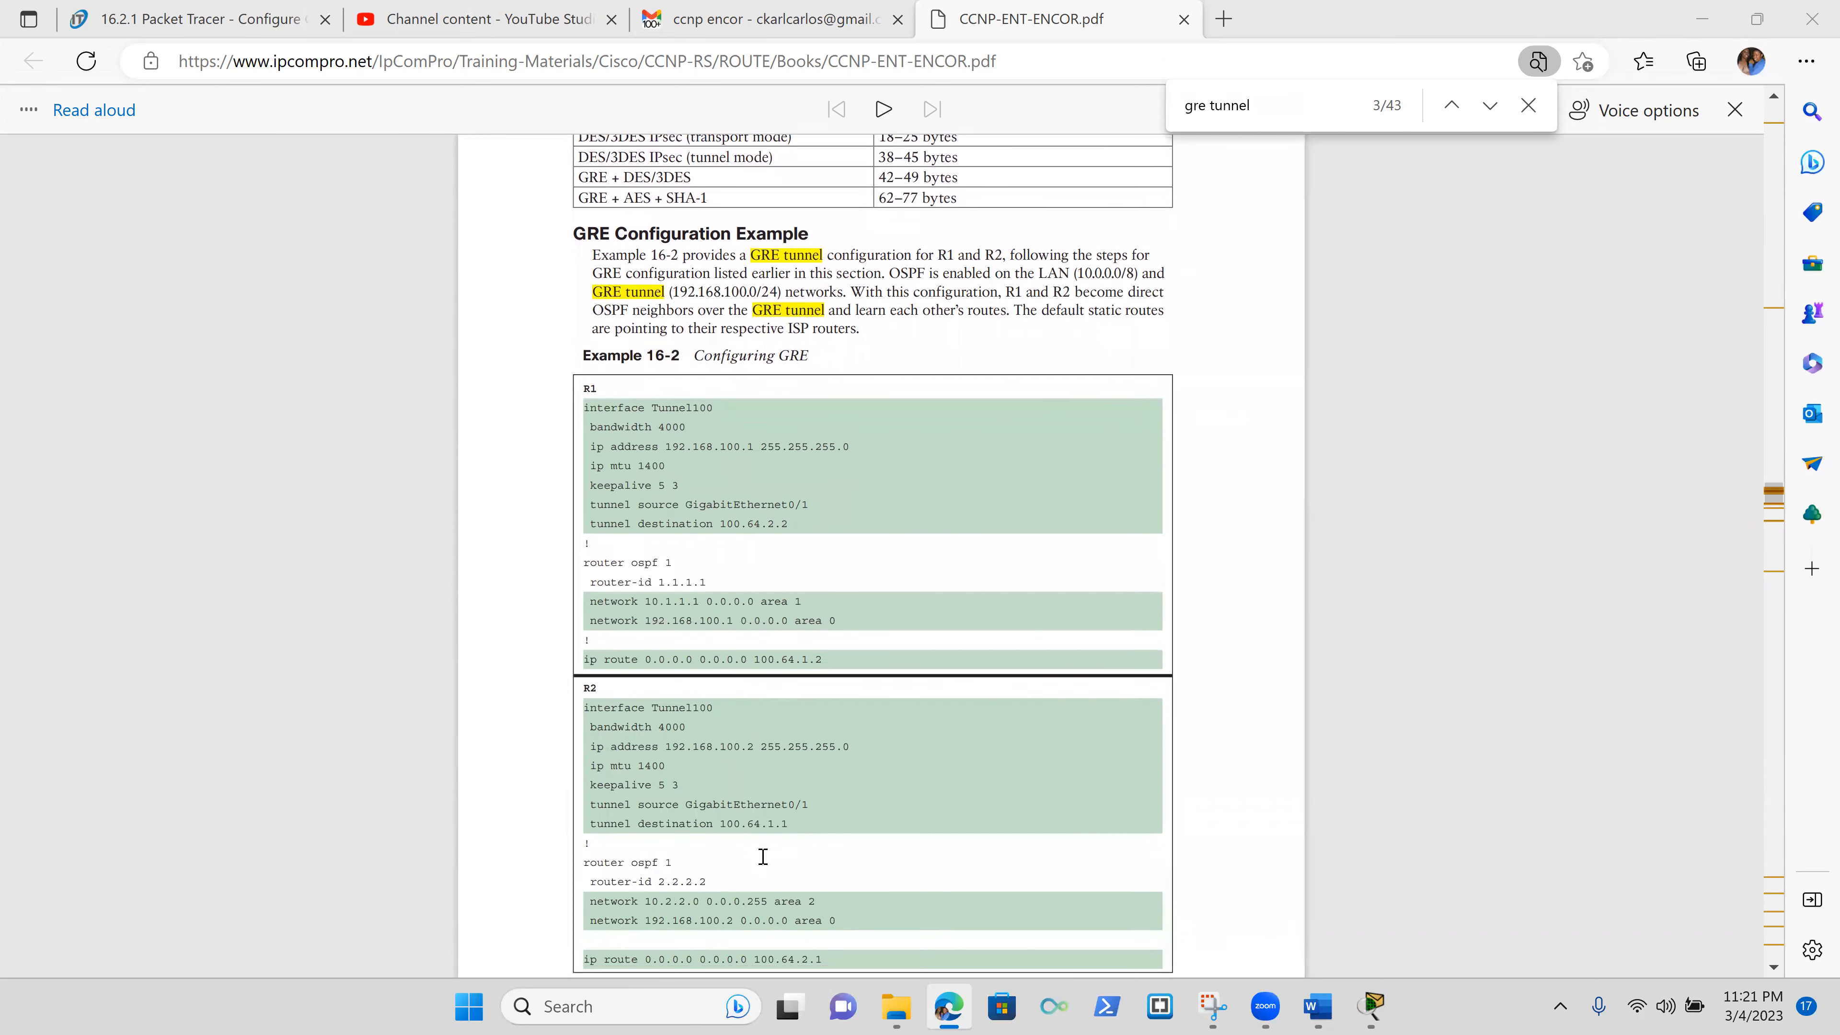
scroll(763, 856, down, 10)
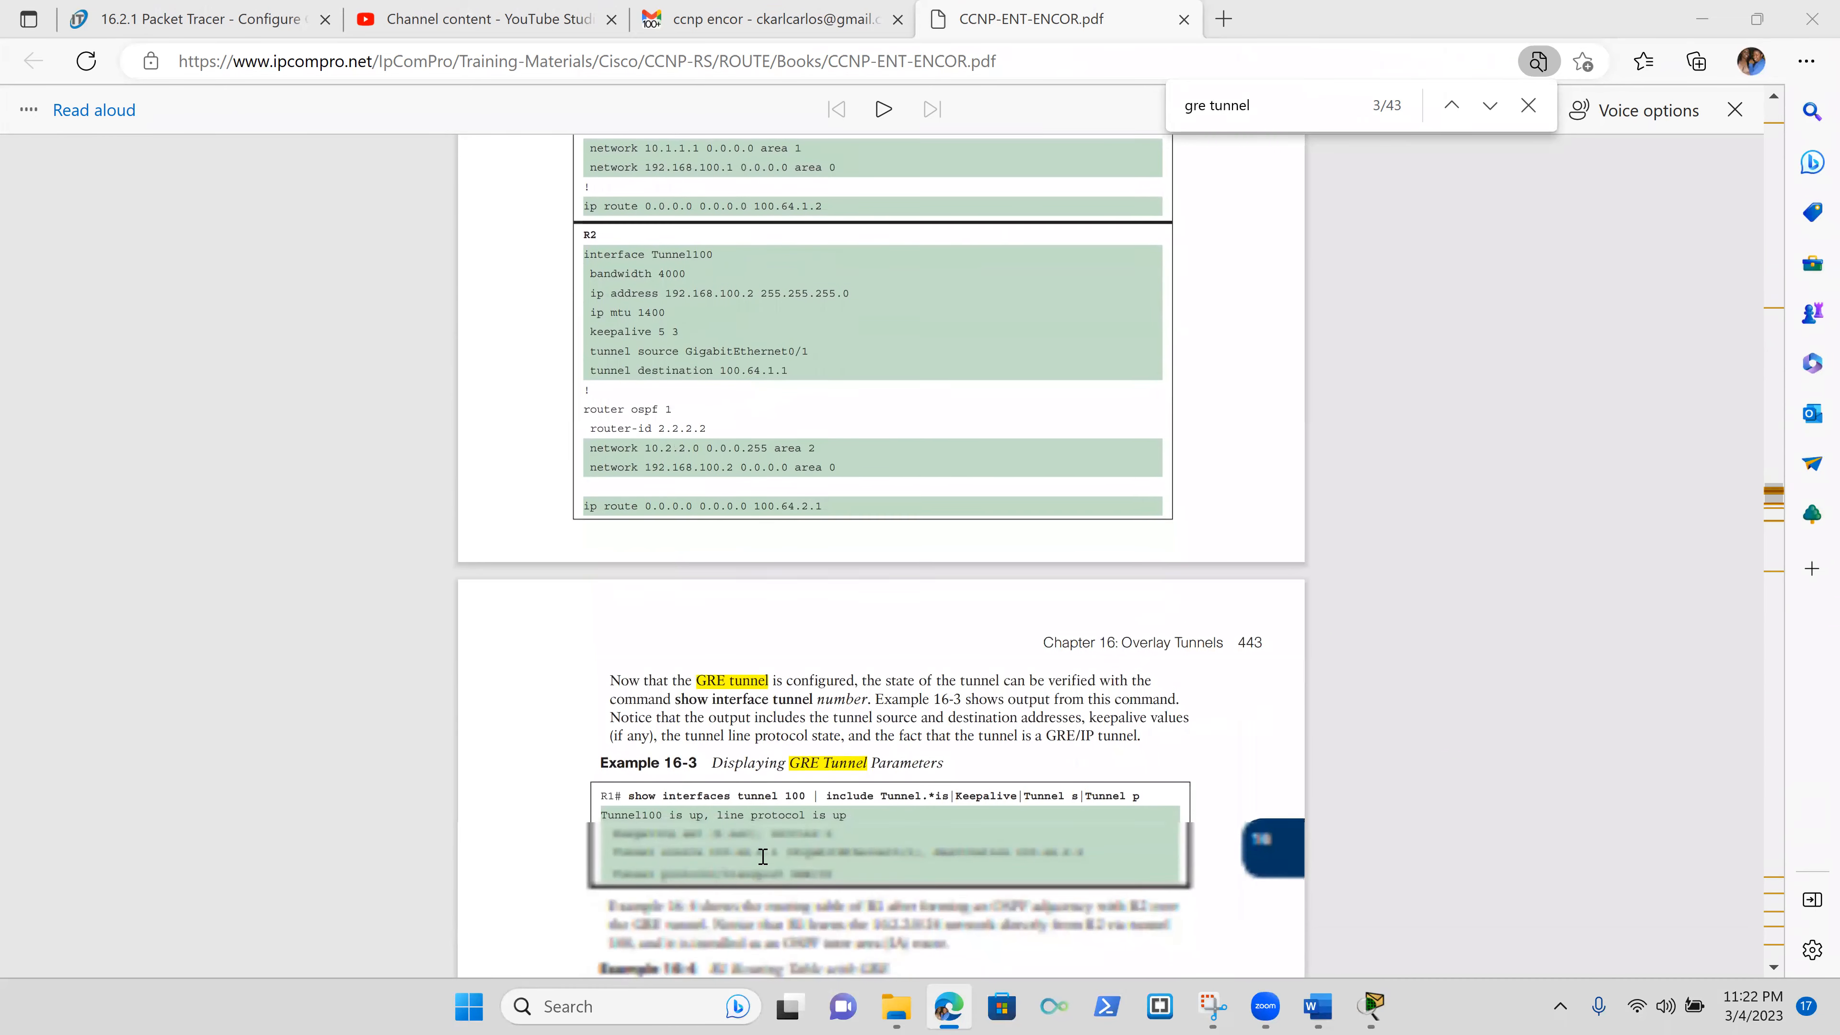
scroll(763, 856, down, 4)
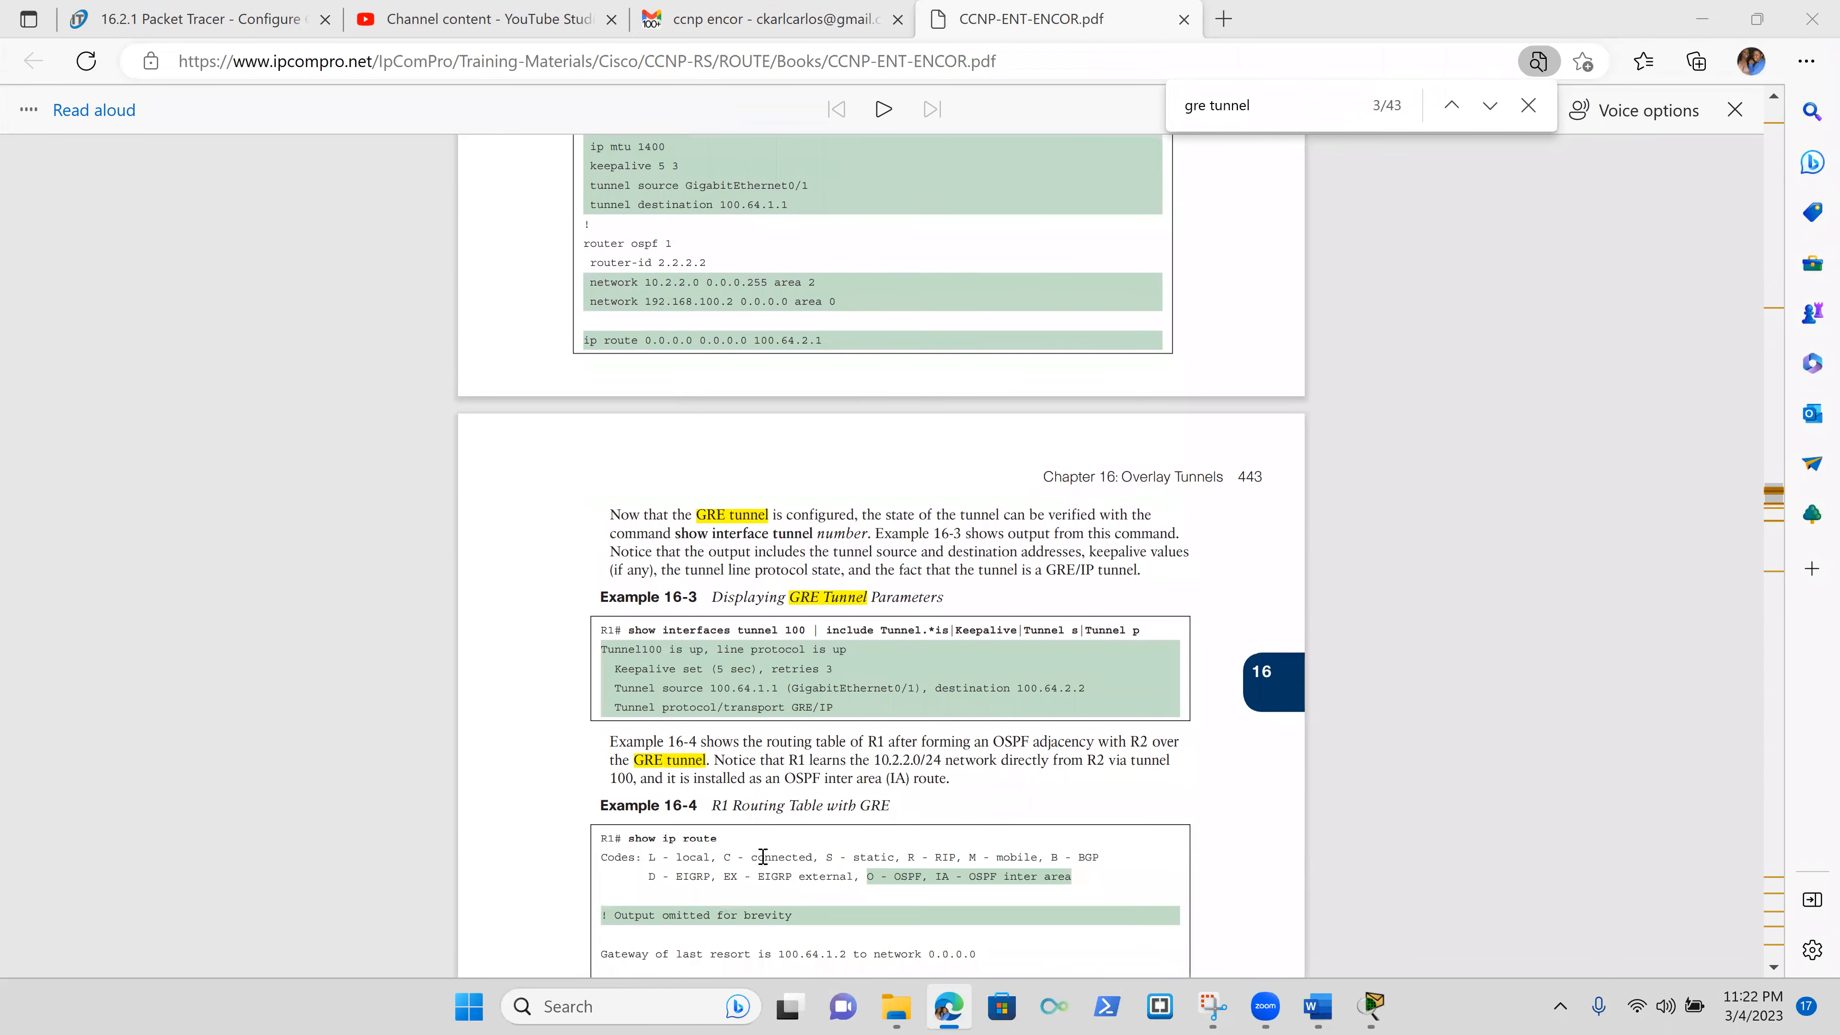
scroll(763, 856, down, 4)
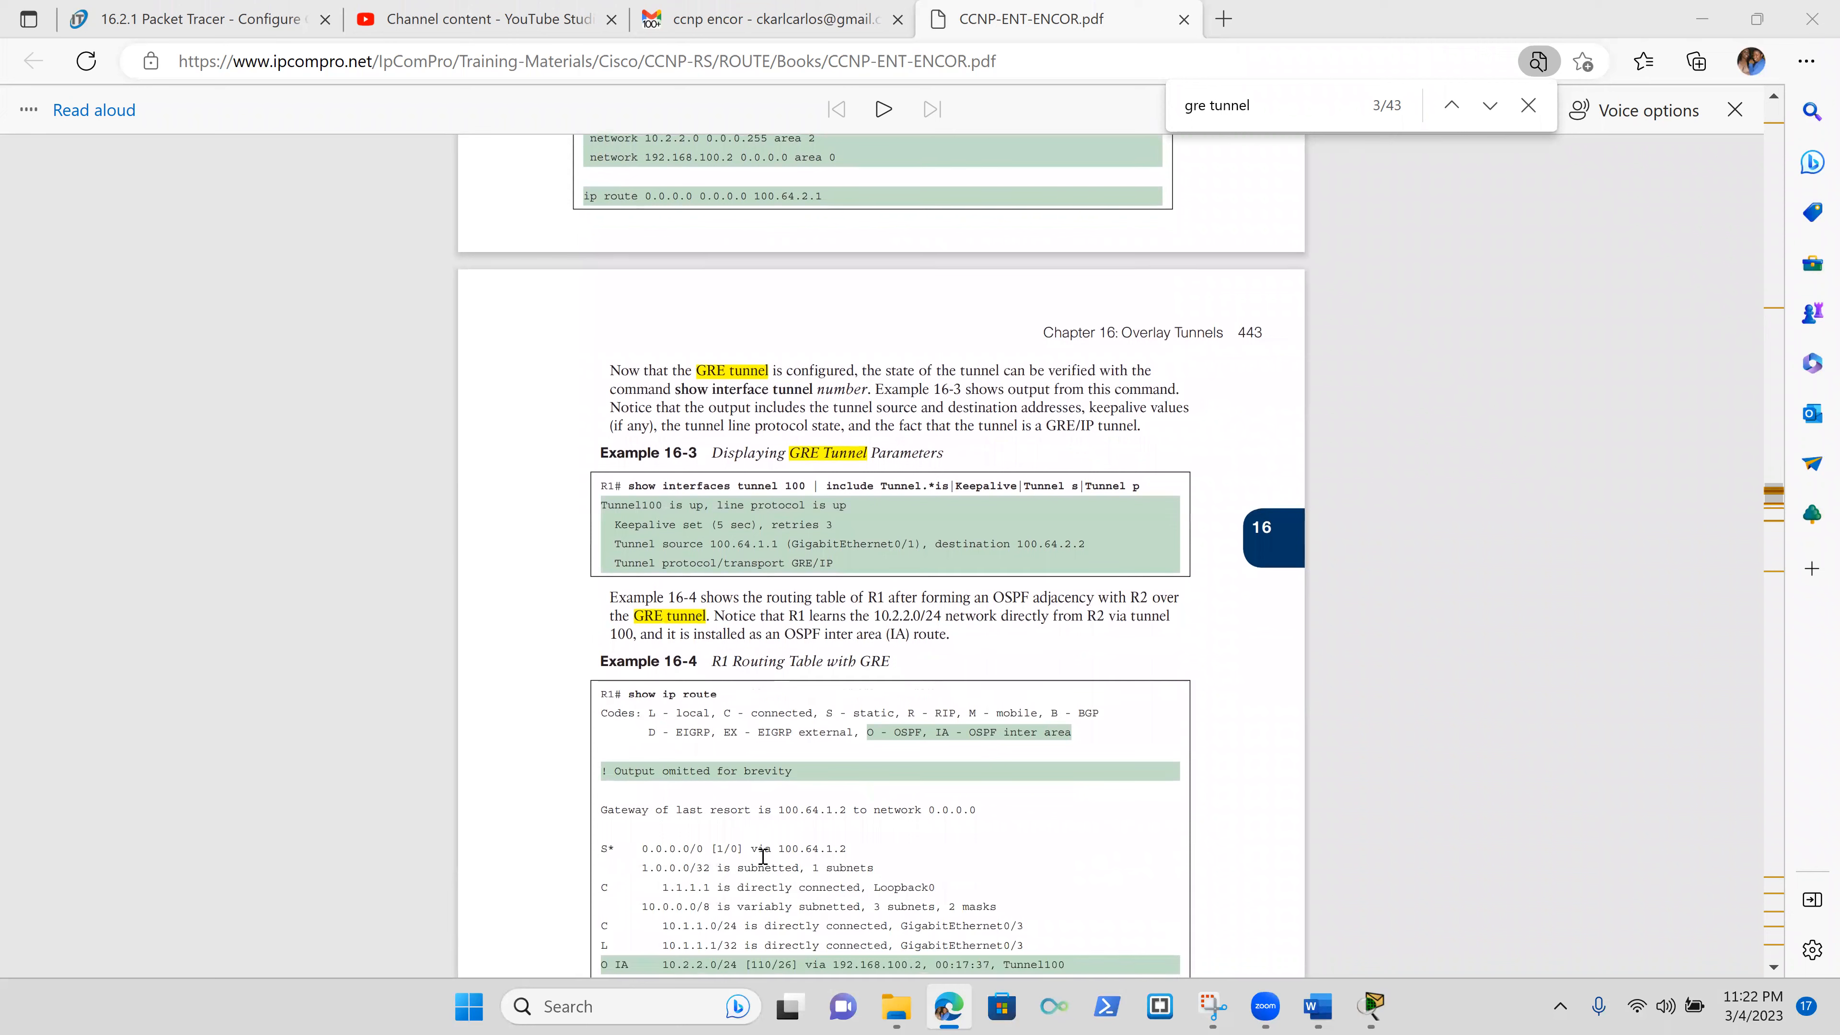
scroll(763, 856, down, 1)
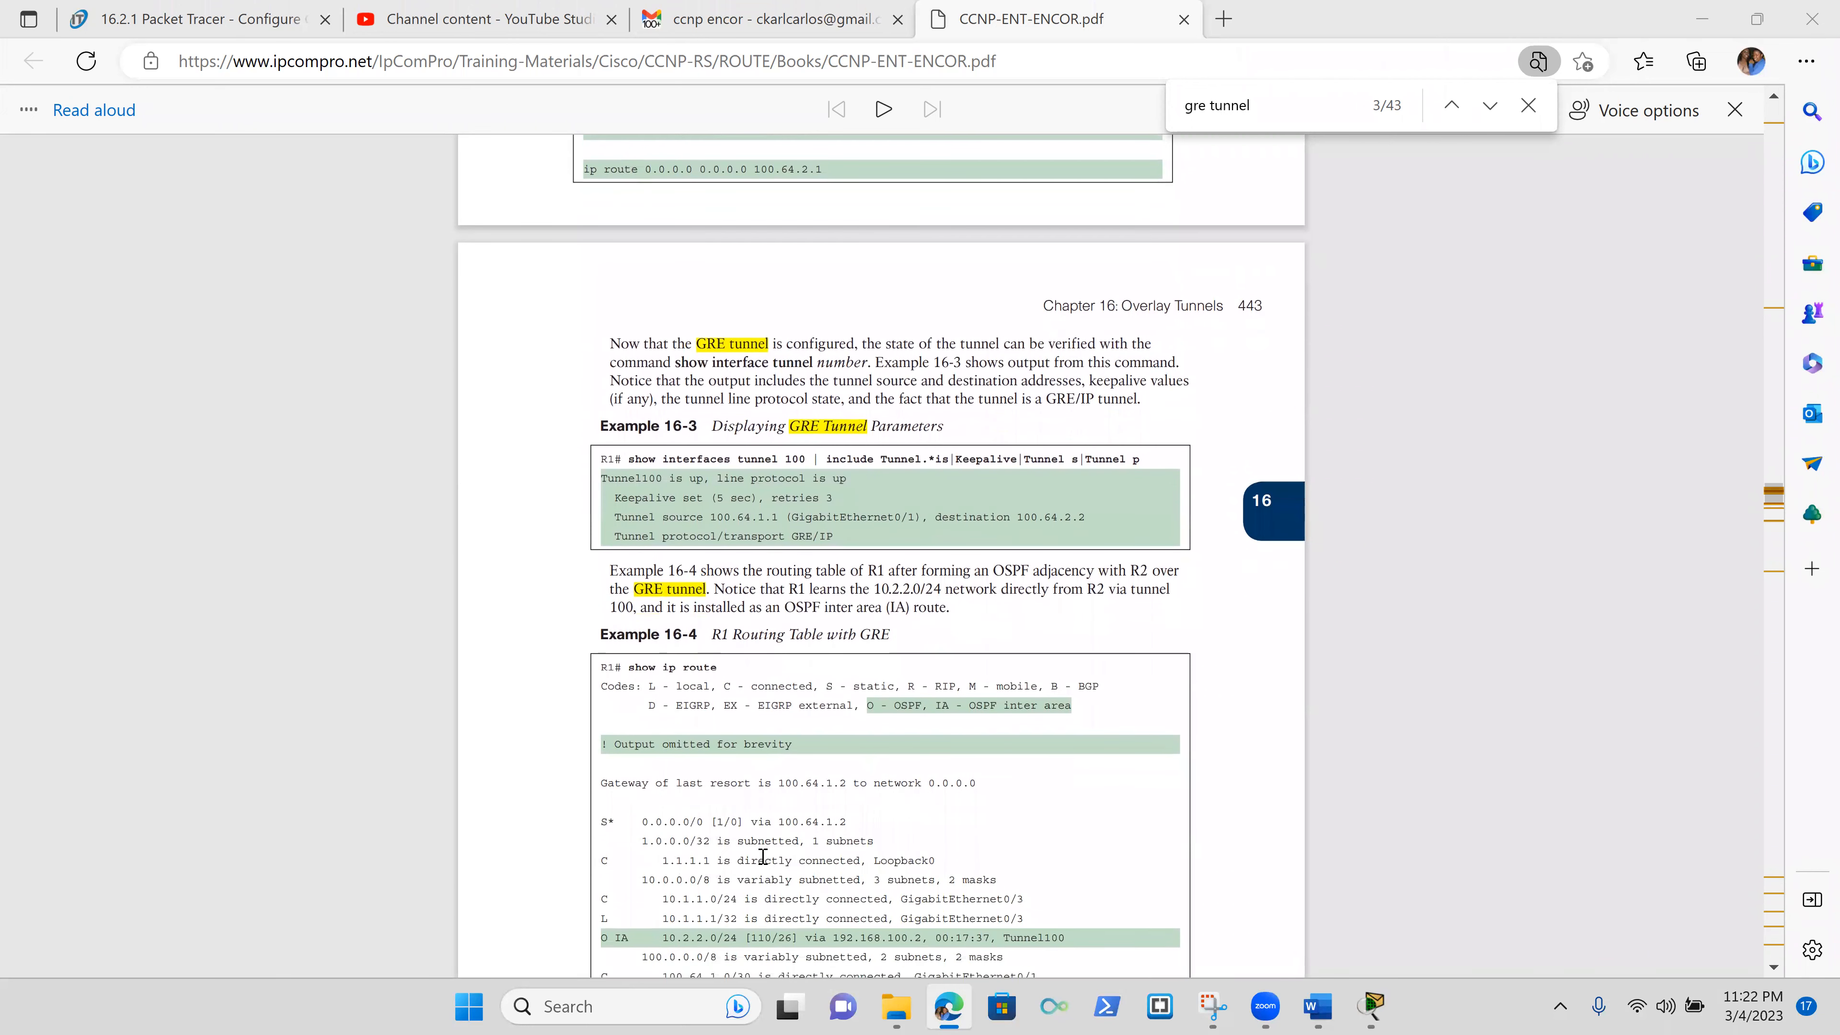
scroll(762, 856, up, 2)
scroll(763, 856, down, 6)
scroll(763, 856, down, 9)
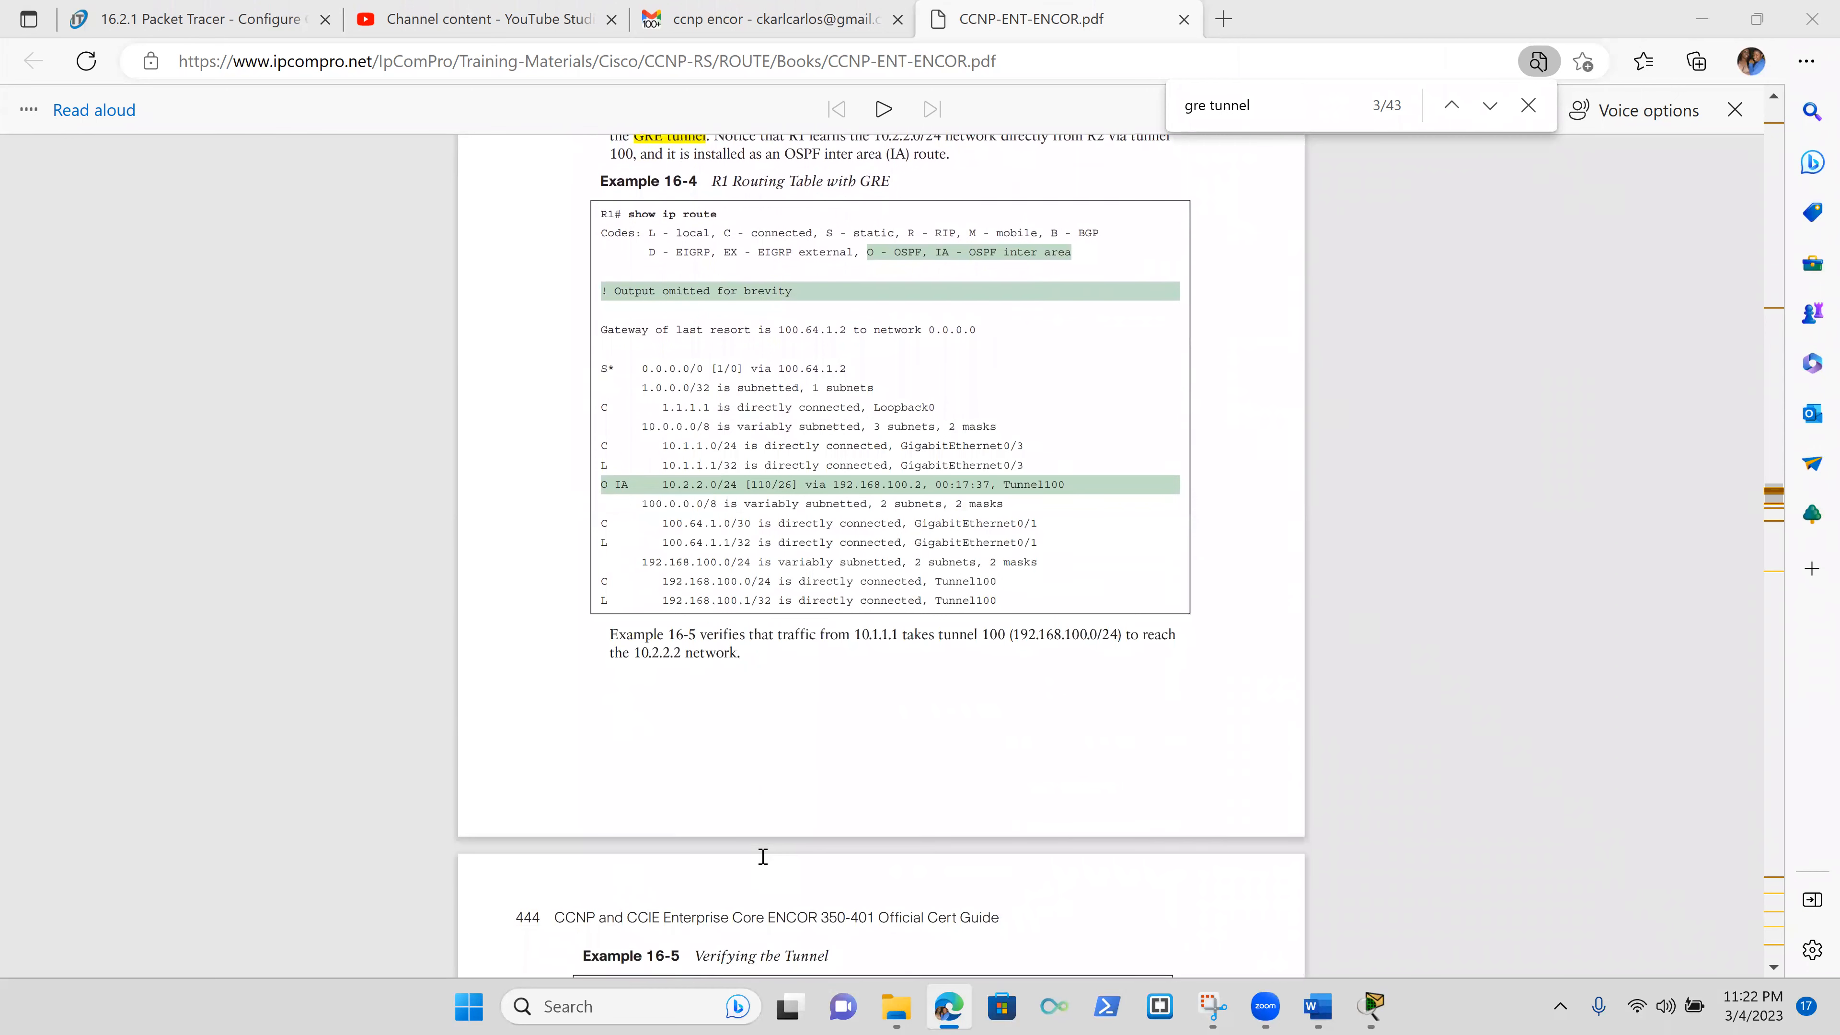
scroll(763, 856, down, 6)
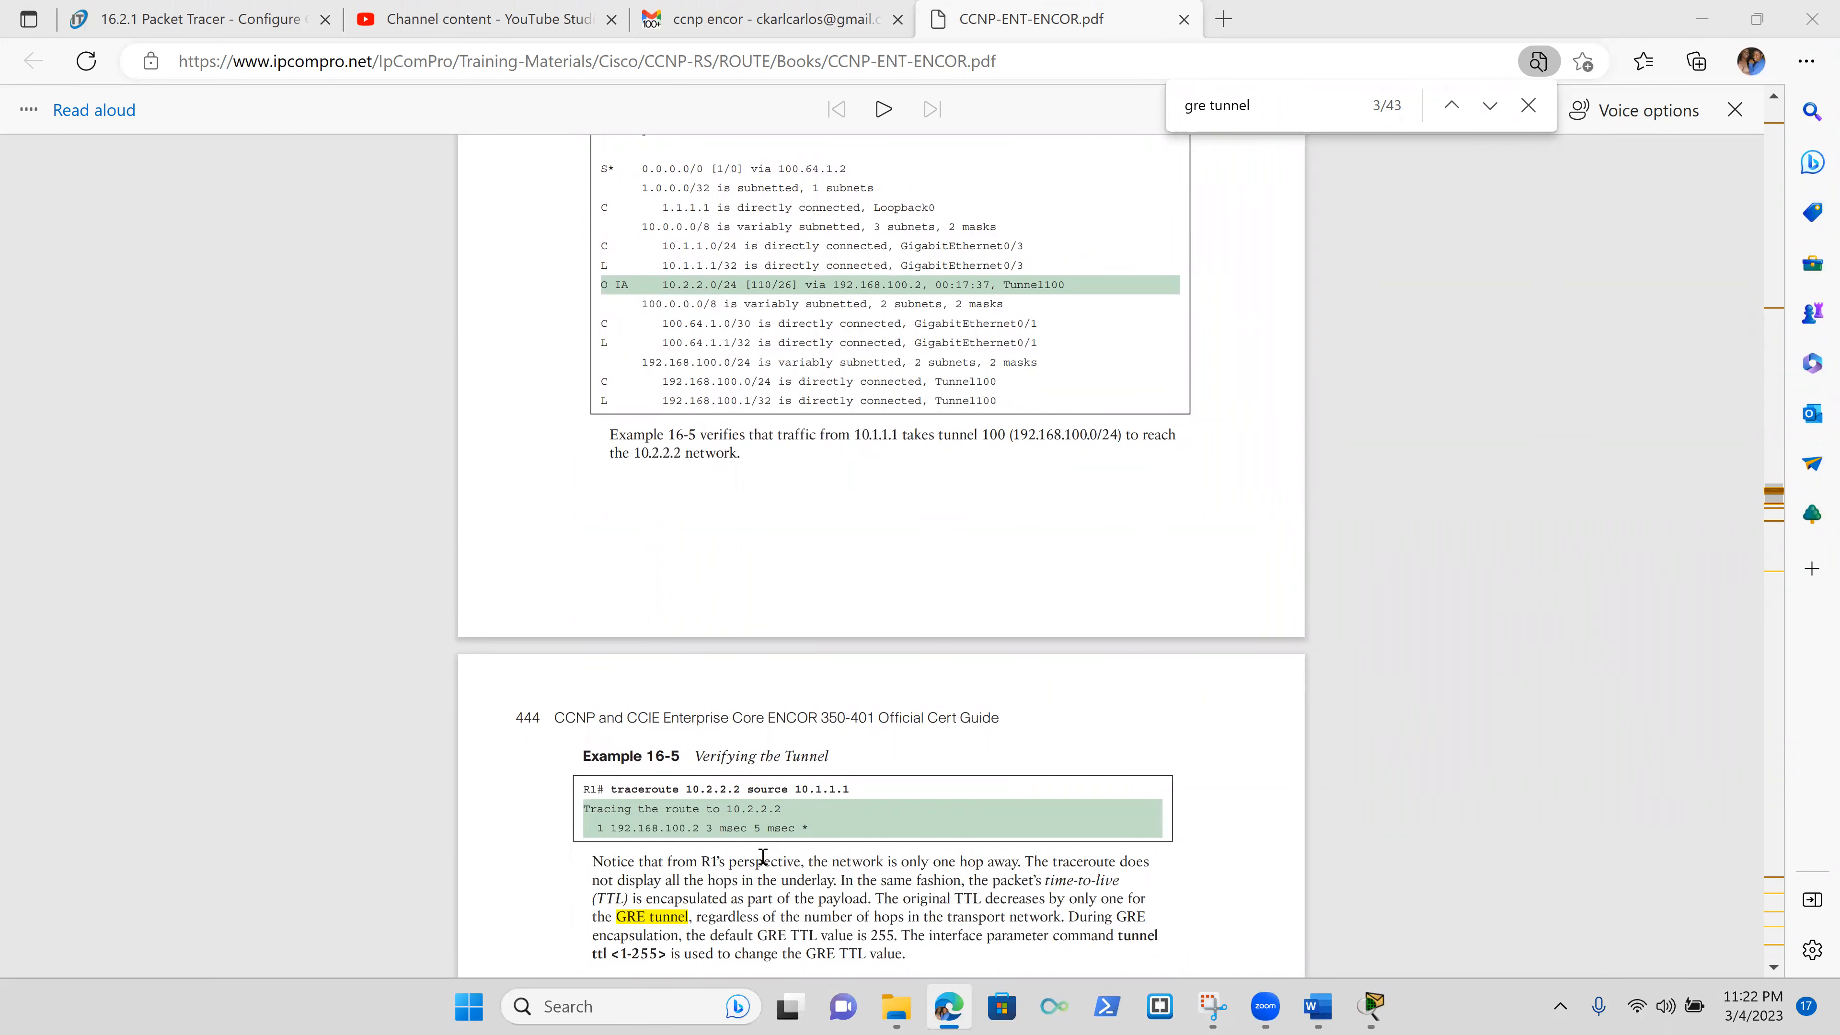
scroll(763, 856, down, 9)
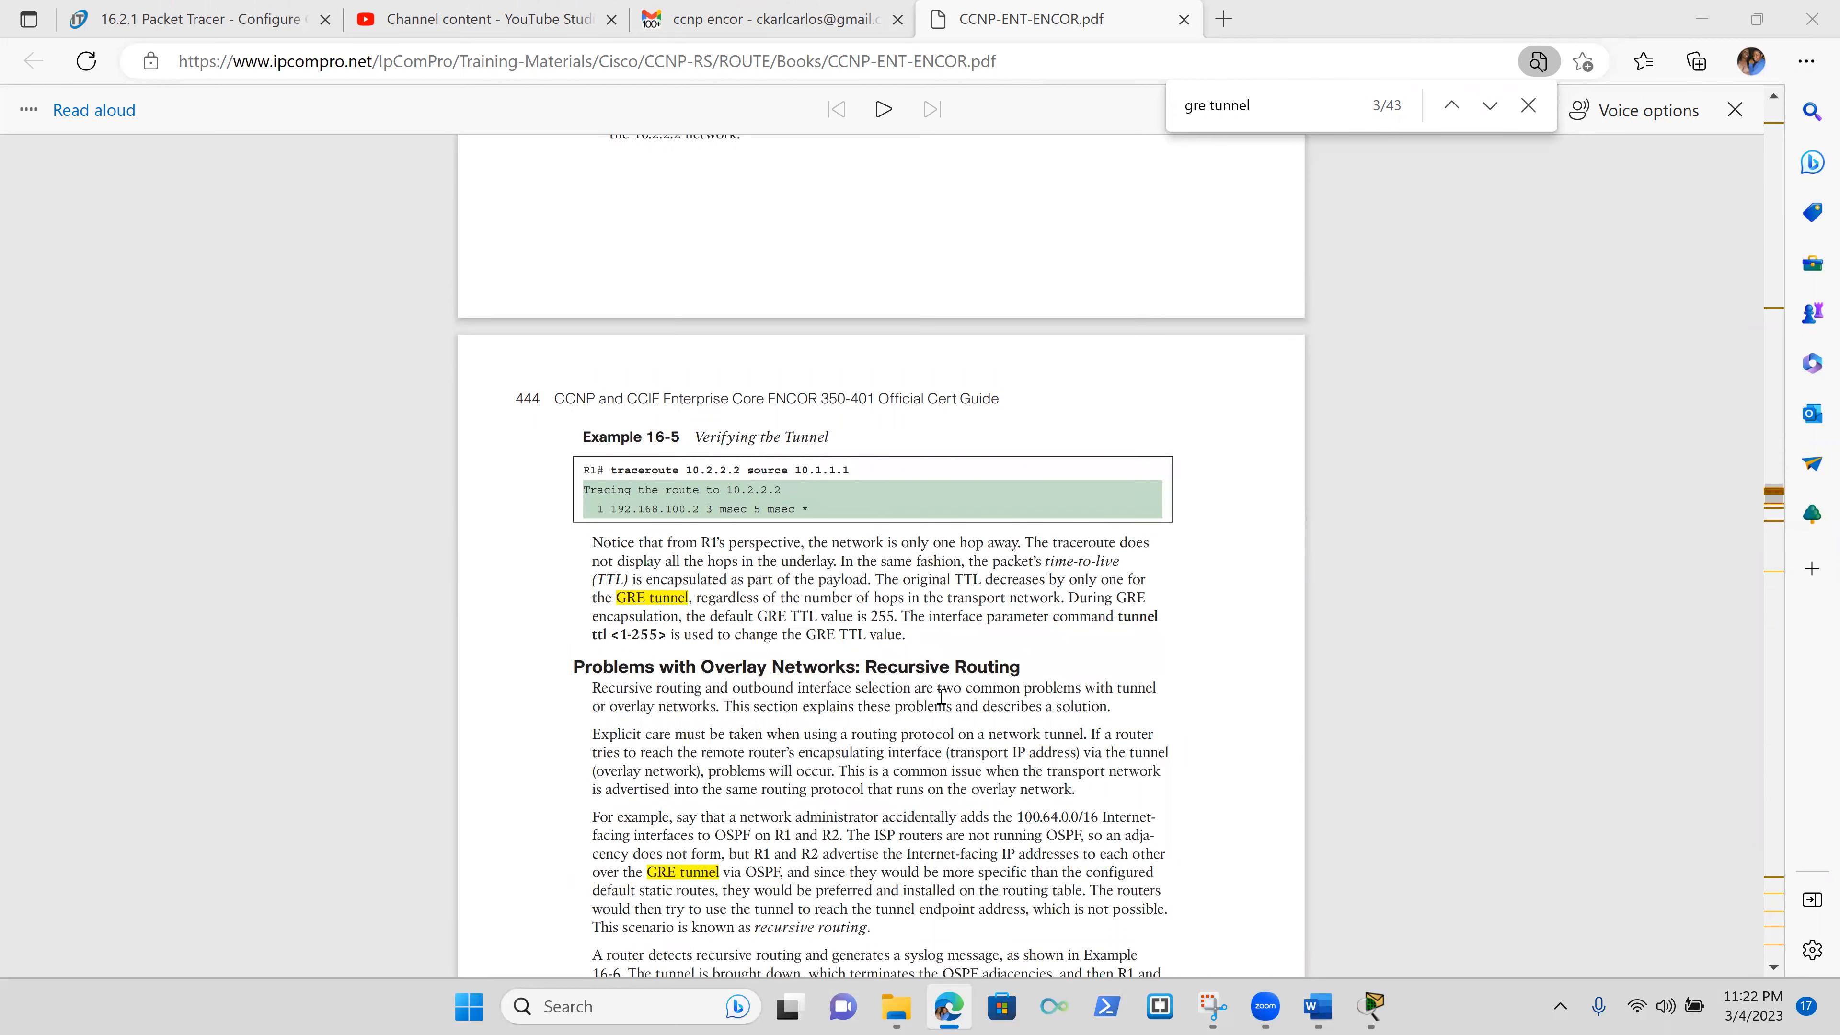
- Examine the recursive routing section on page 444, and revisit the R1 routing table and the GRE configuration steps
scroll(941, 697, down, 7)
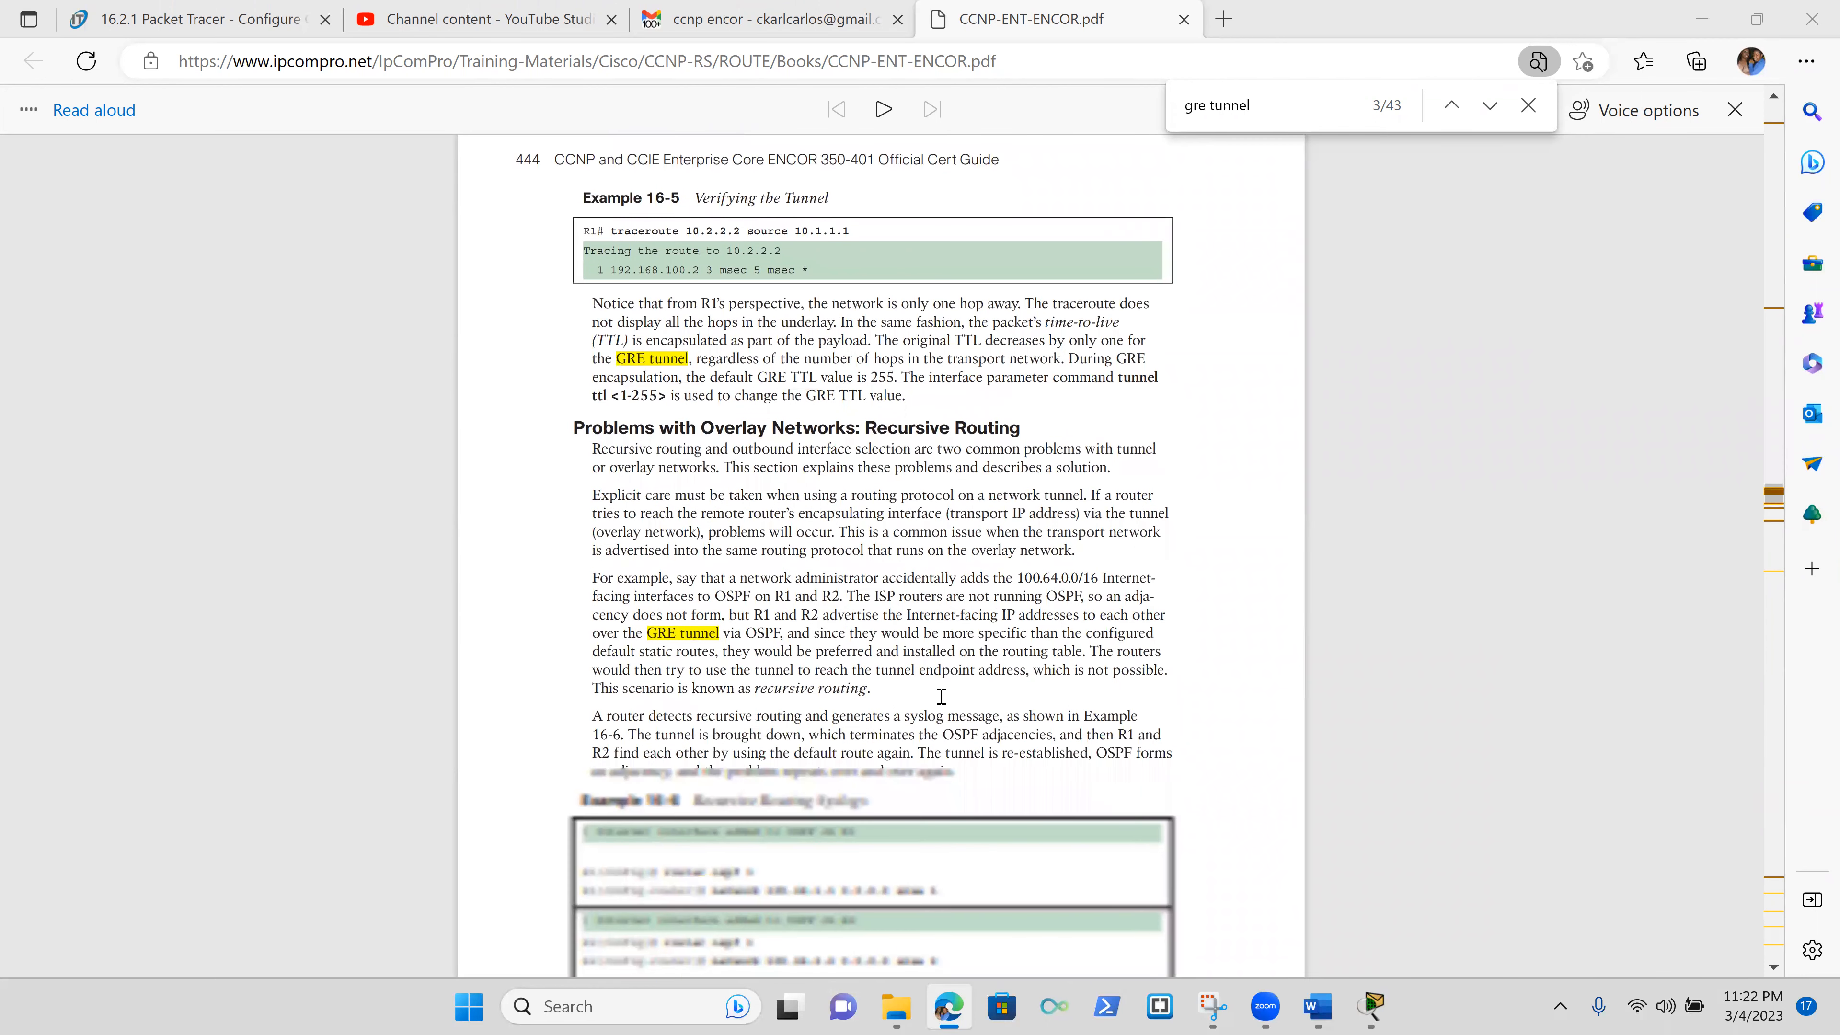
scroll(940, 697, down, 7)
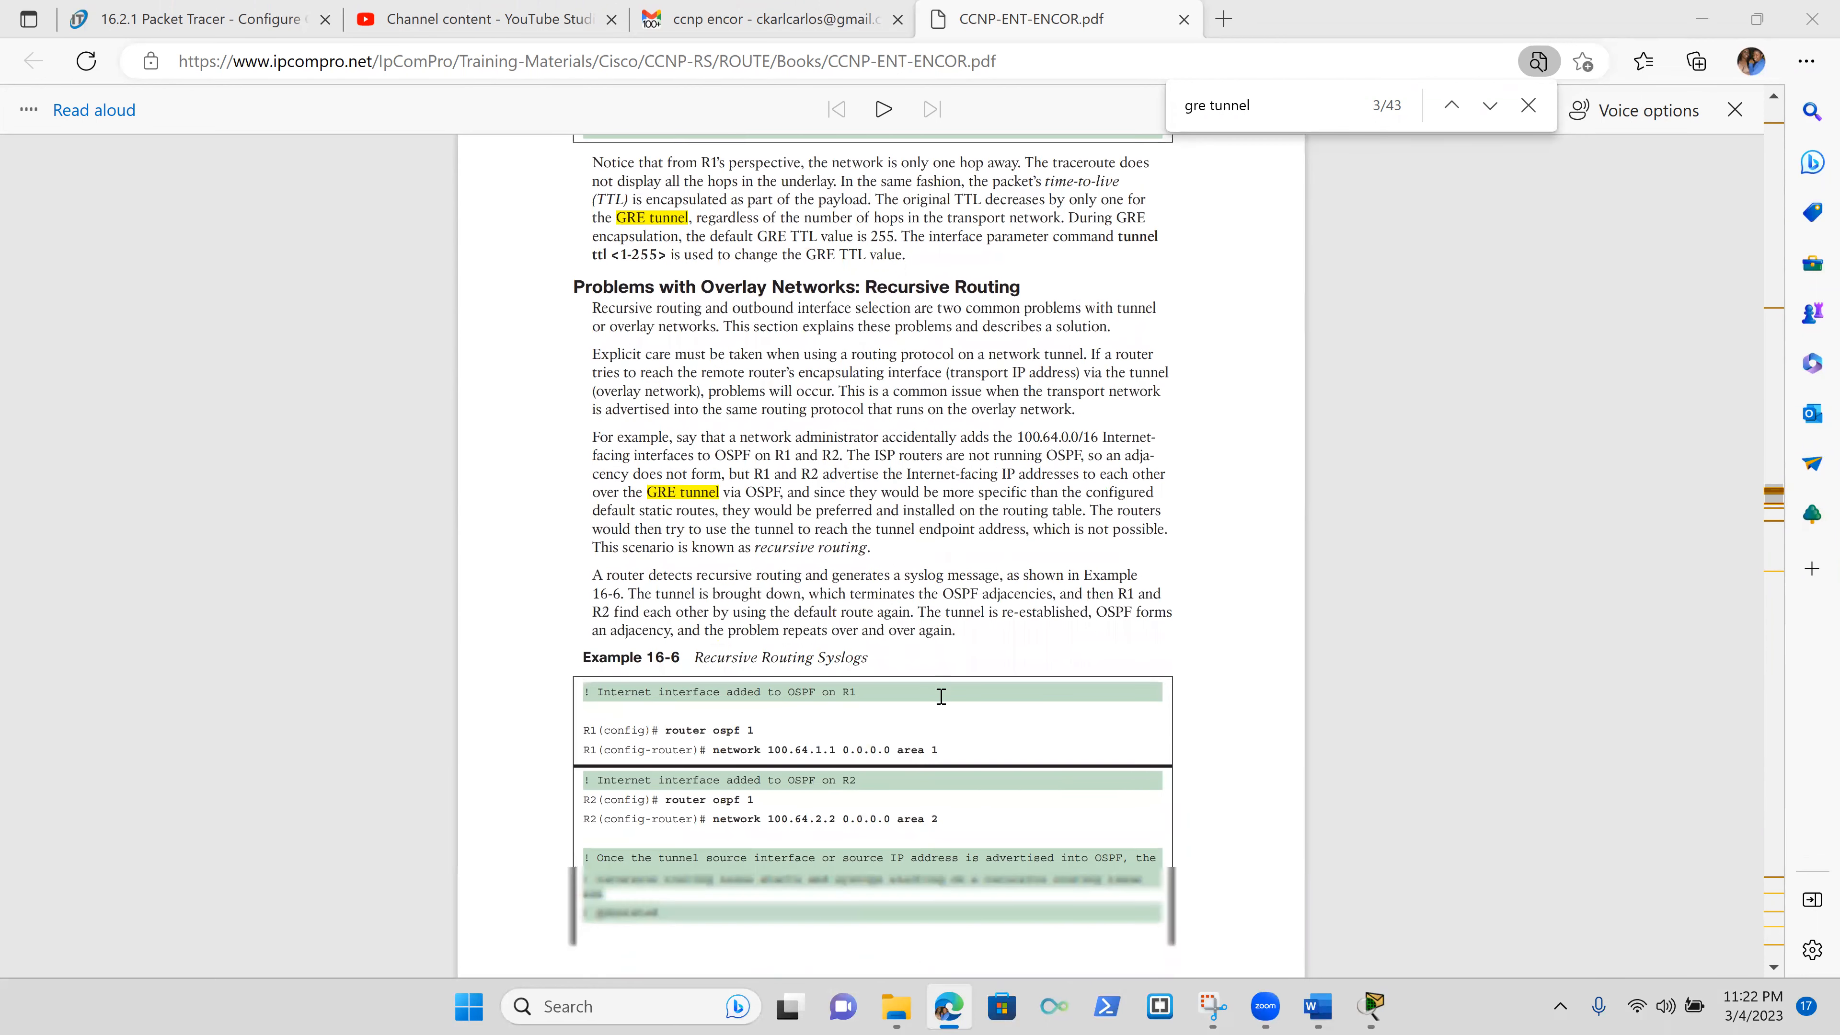
scroll(940, 697, up, 14)
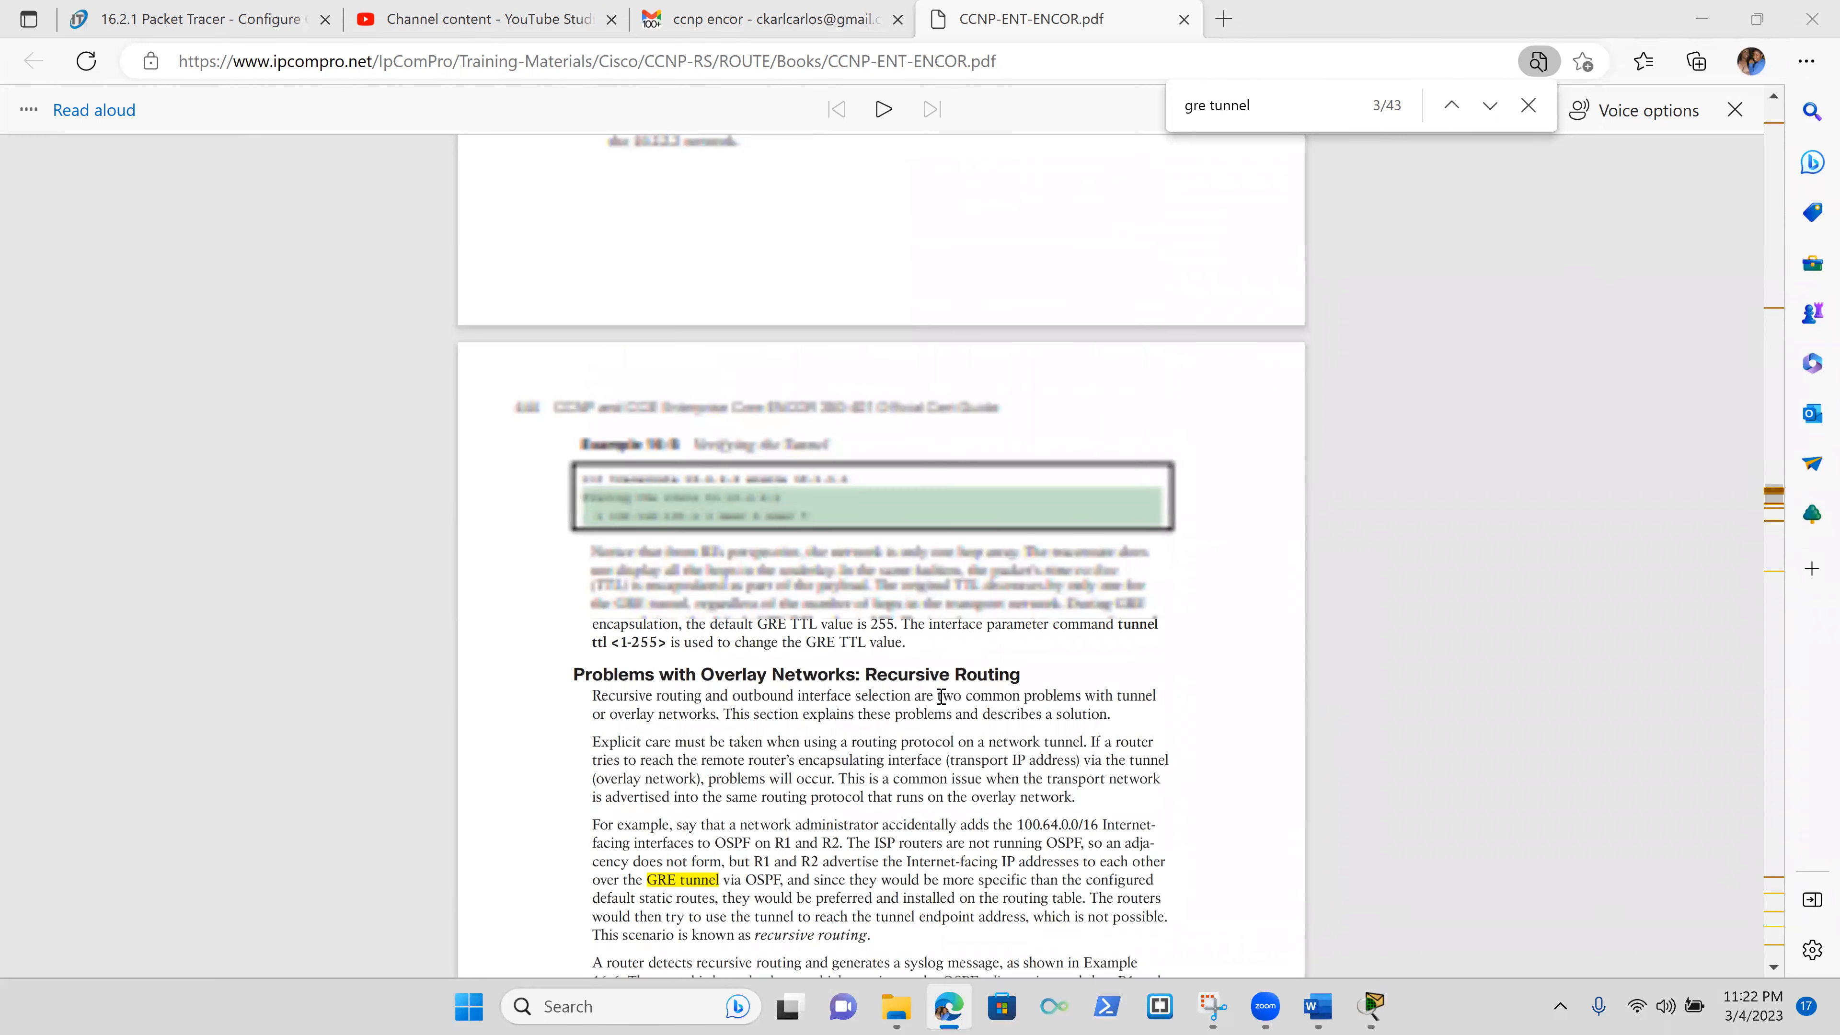
scroll(940, 697, up, 20)
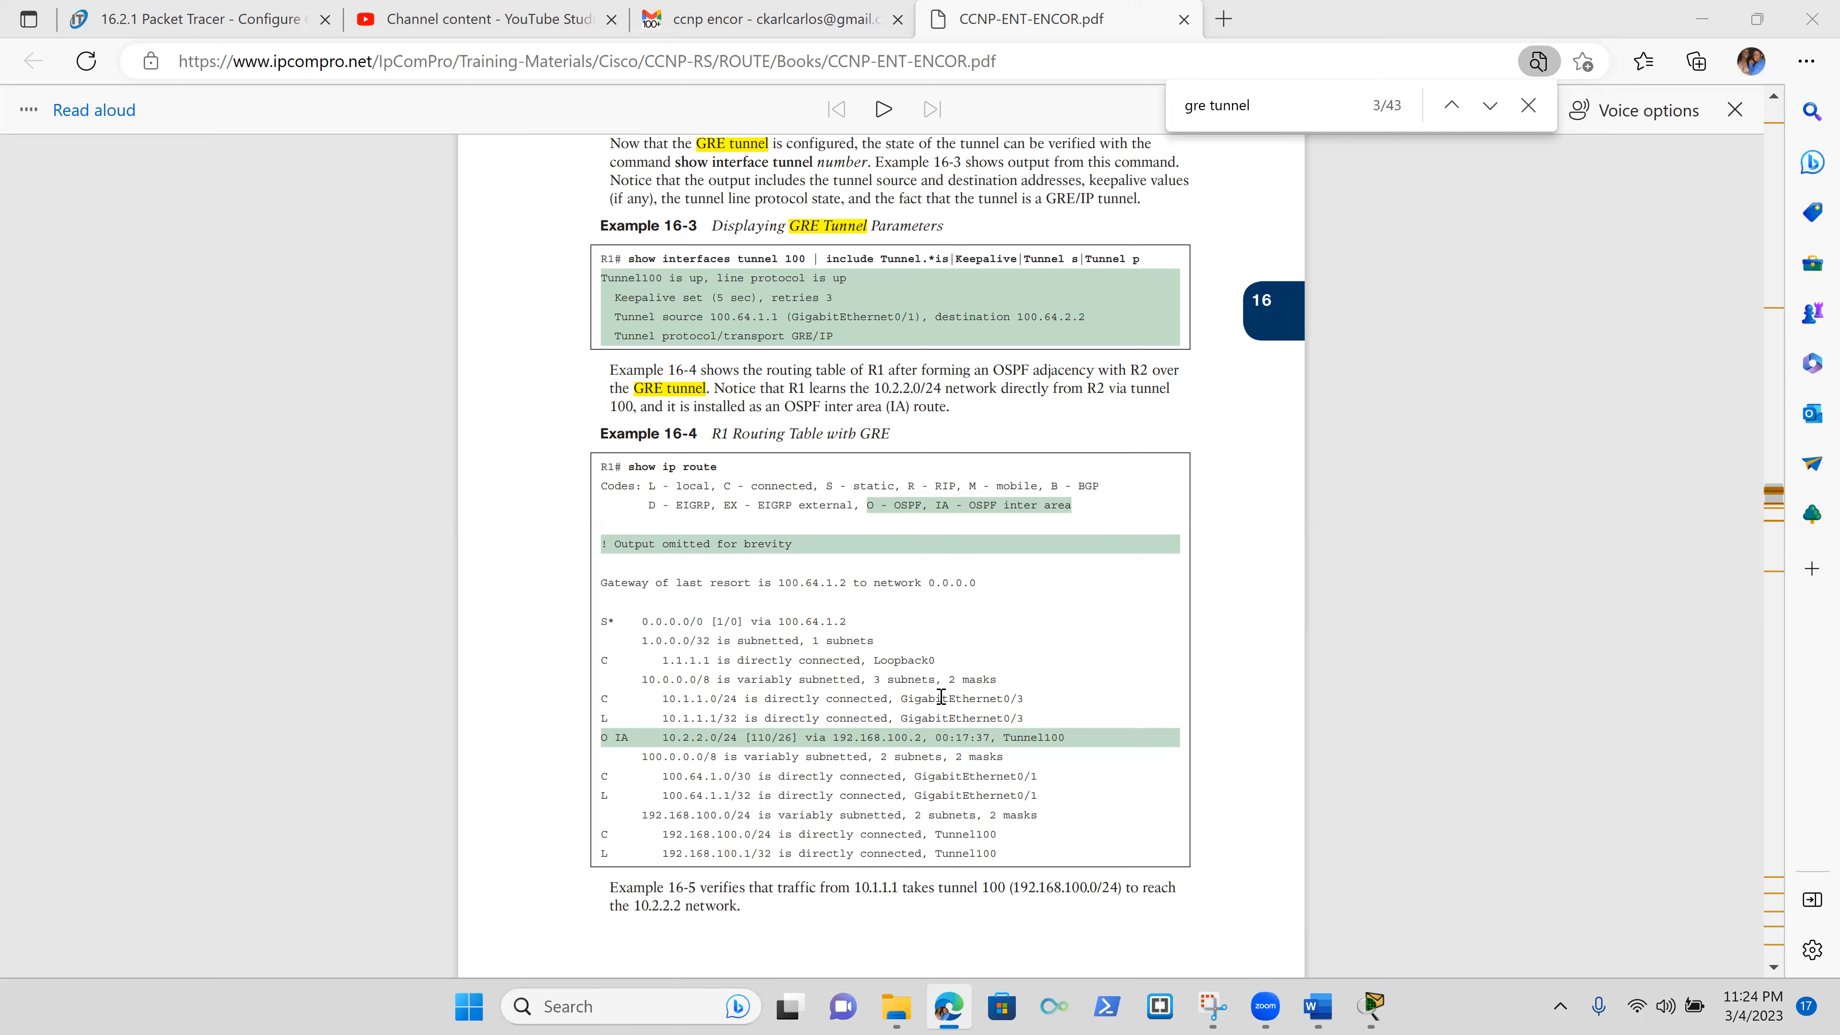
scroll(940, 697, down, 3)
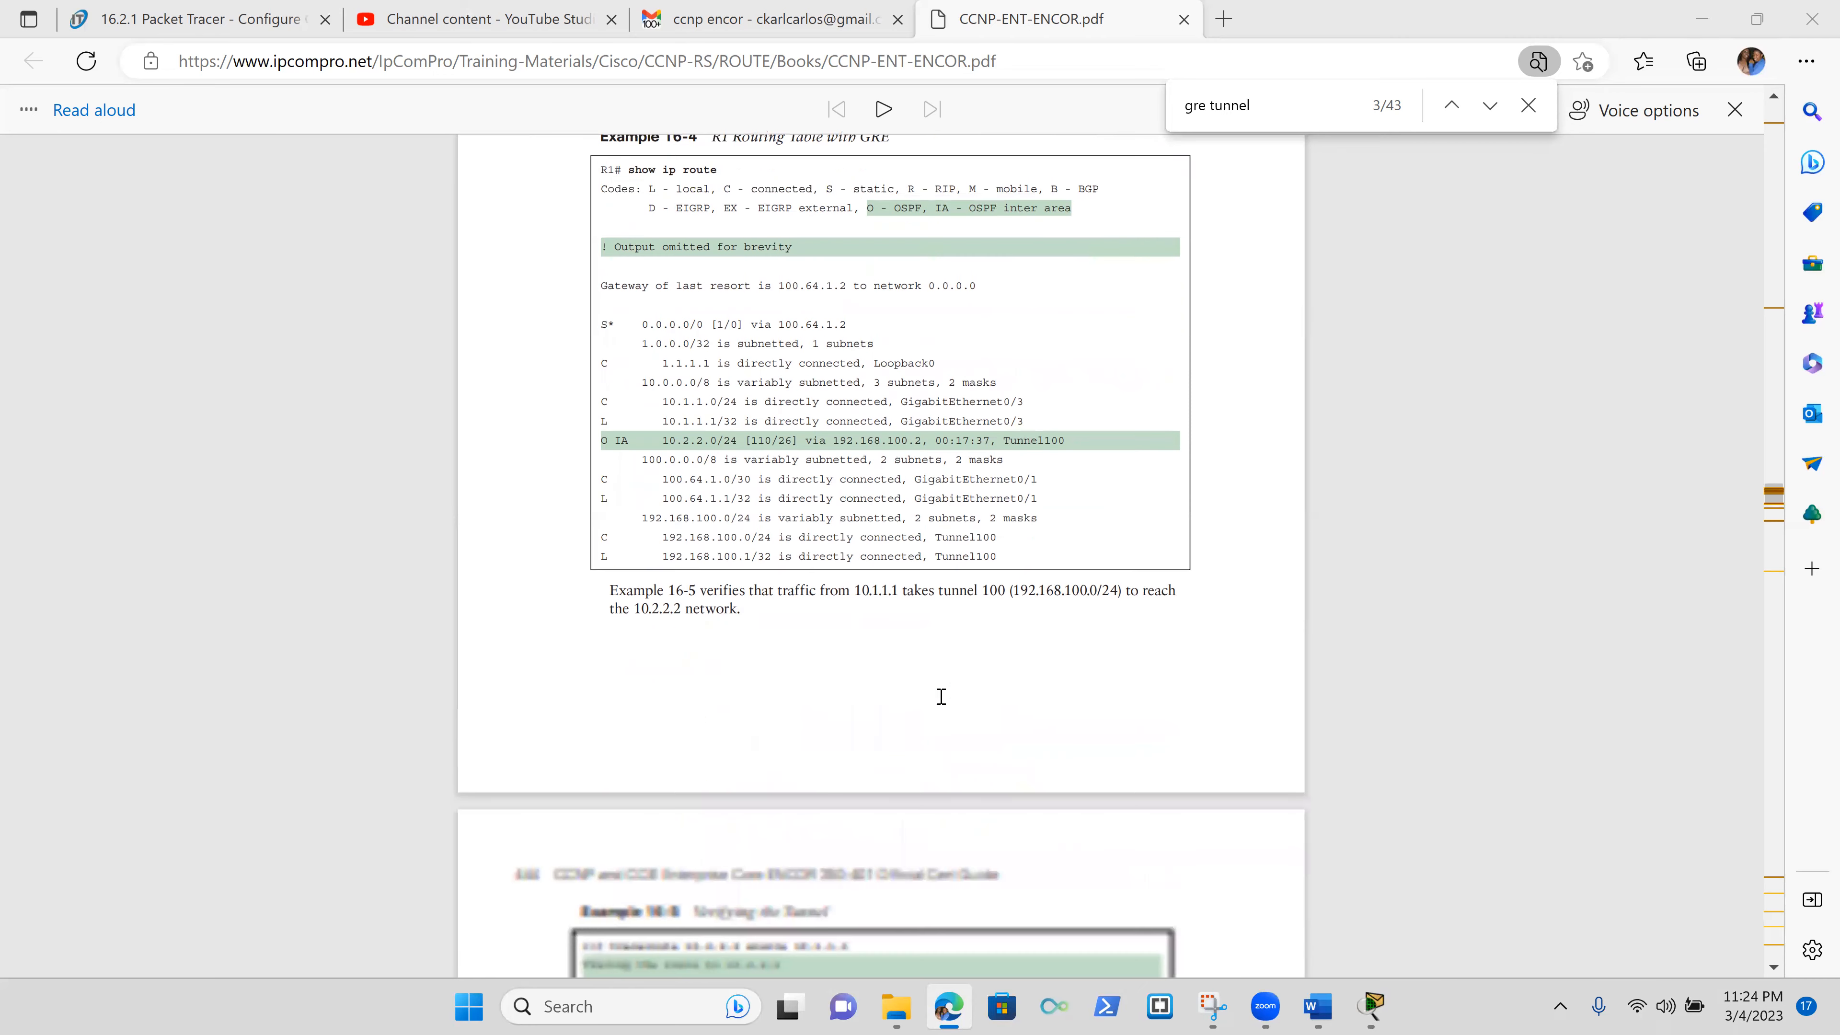
scroll(940, 697, up, 6)
scroll(942, 697, up, 10)
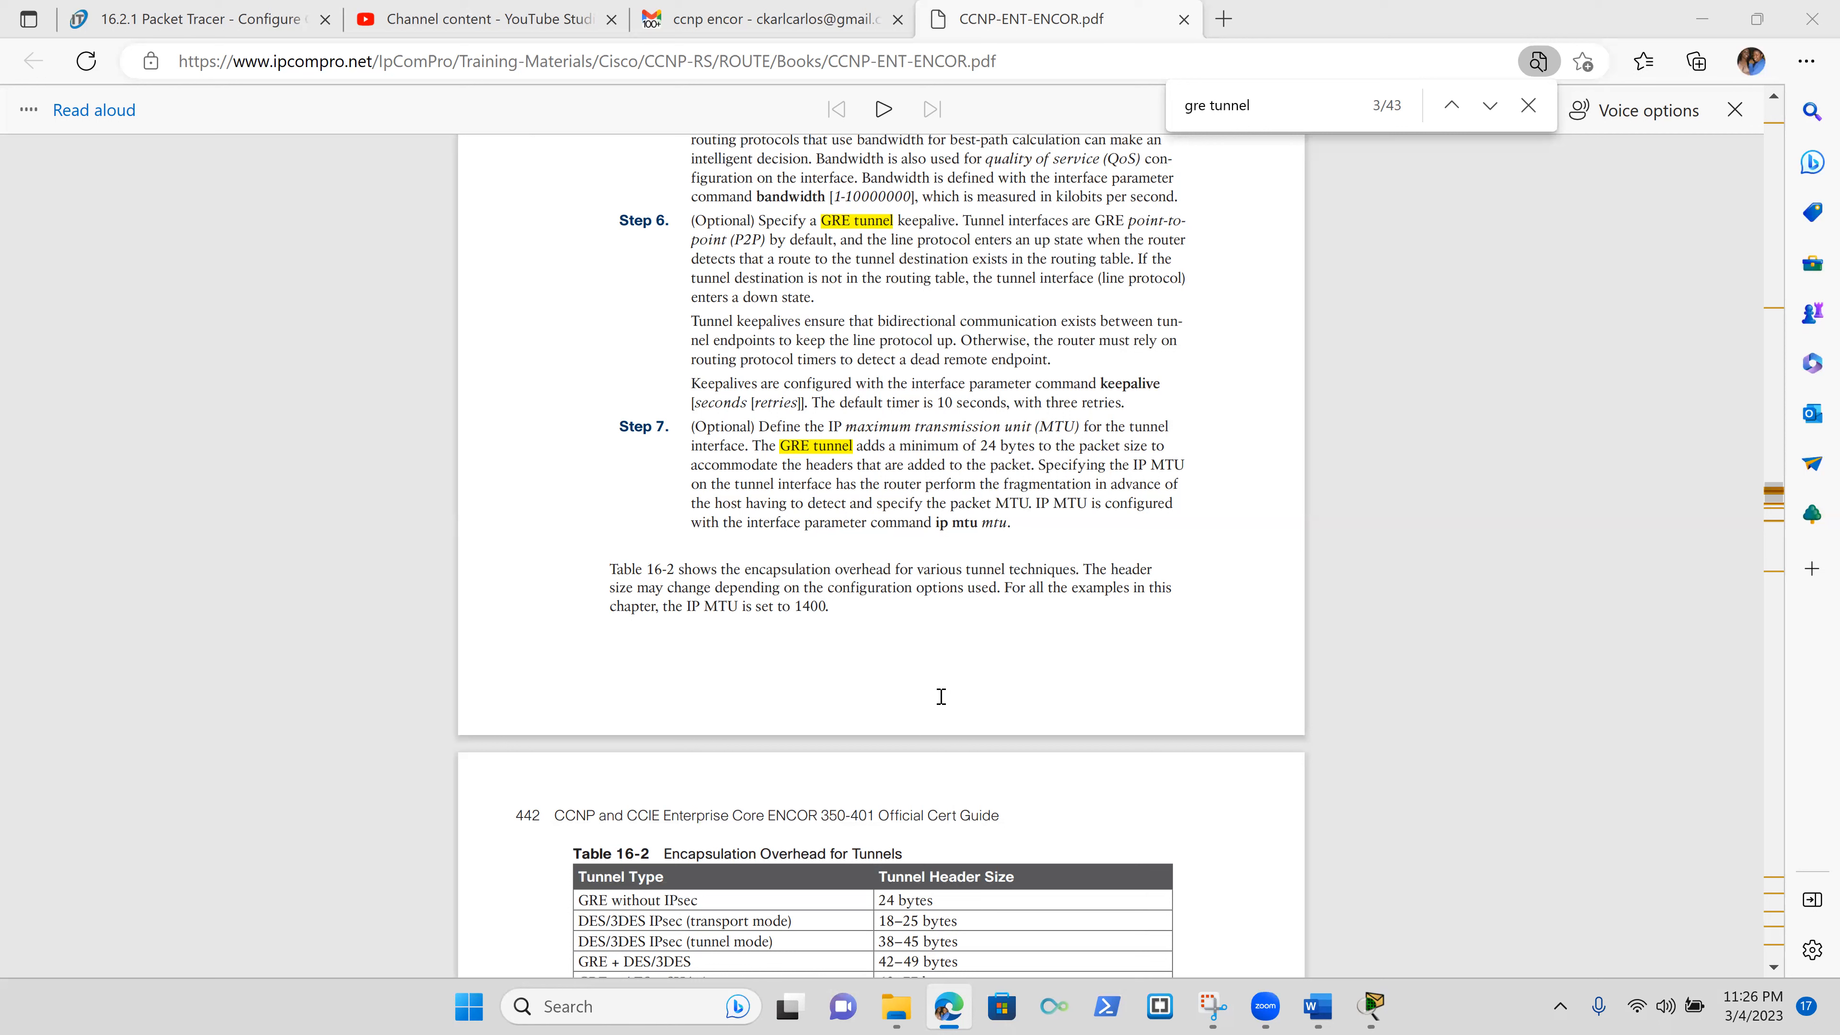
- Switch to the Configure GRE topology in Cisco Packet Tracer and enlarge the network diagram
mouse_move(1370, 1013)
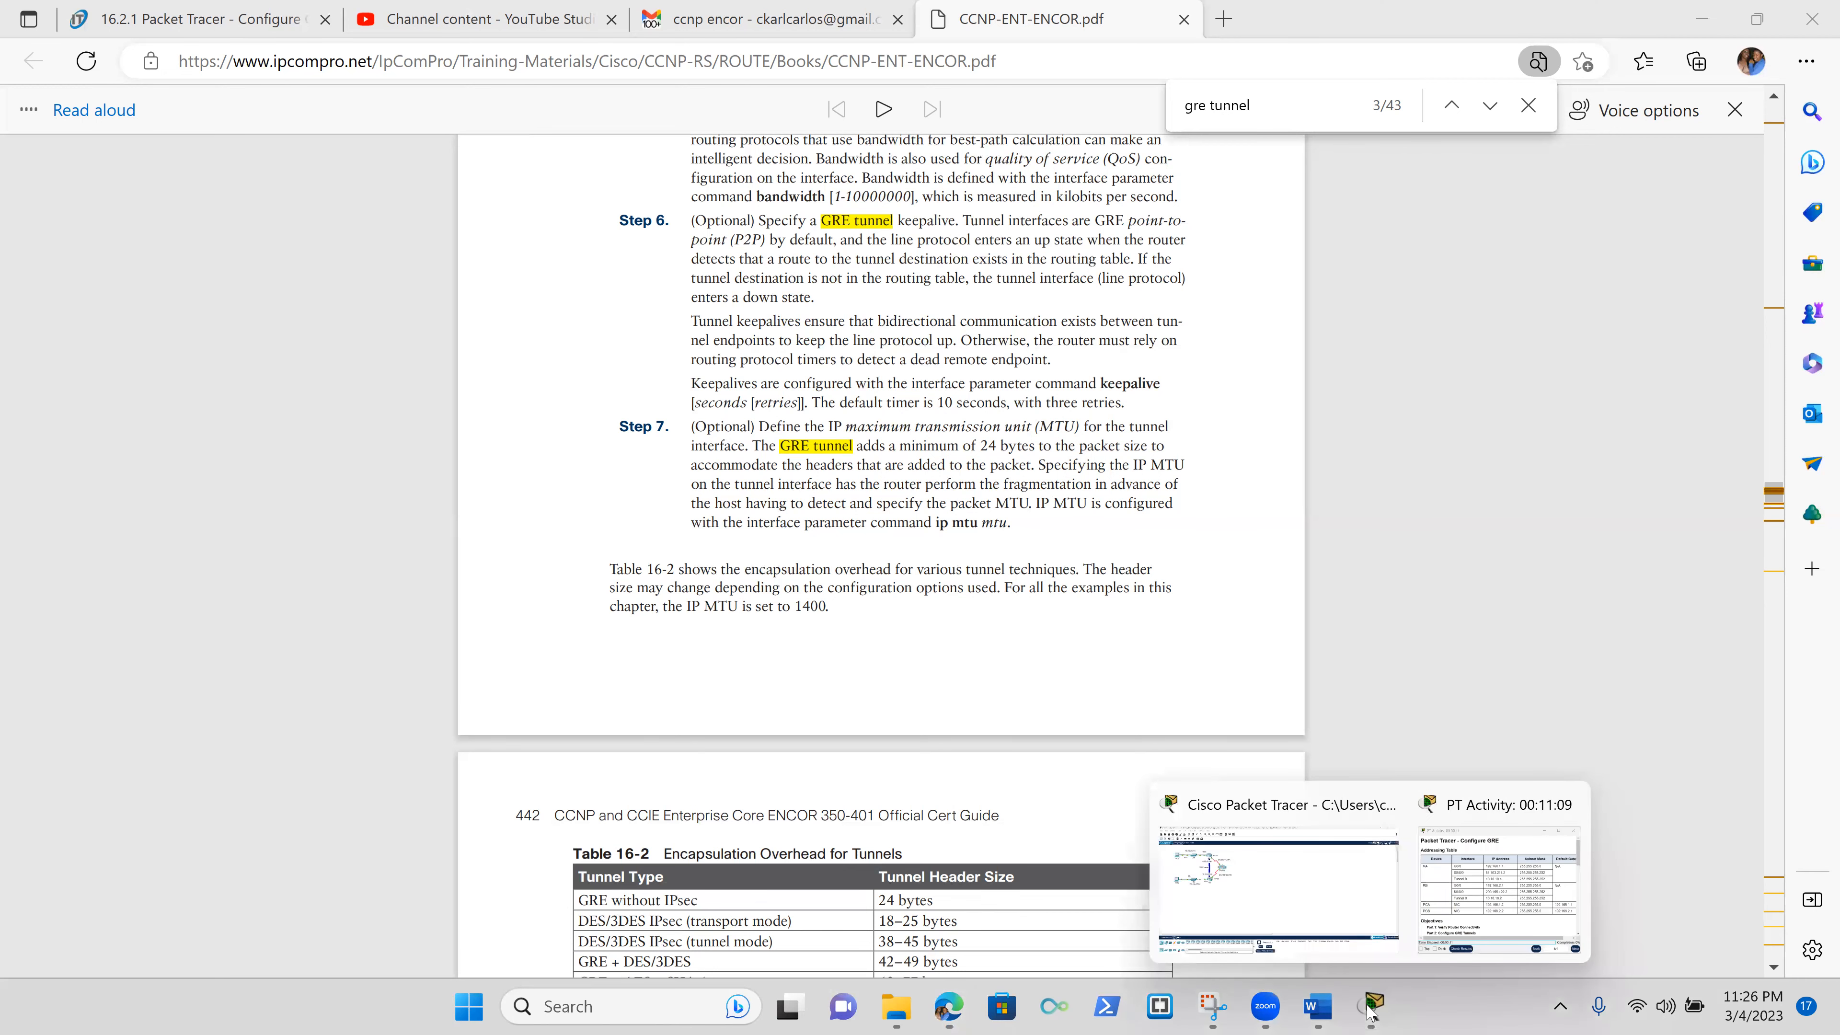
click(1263, 835)
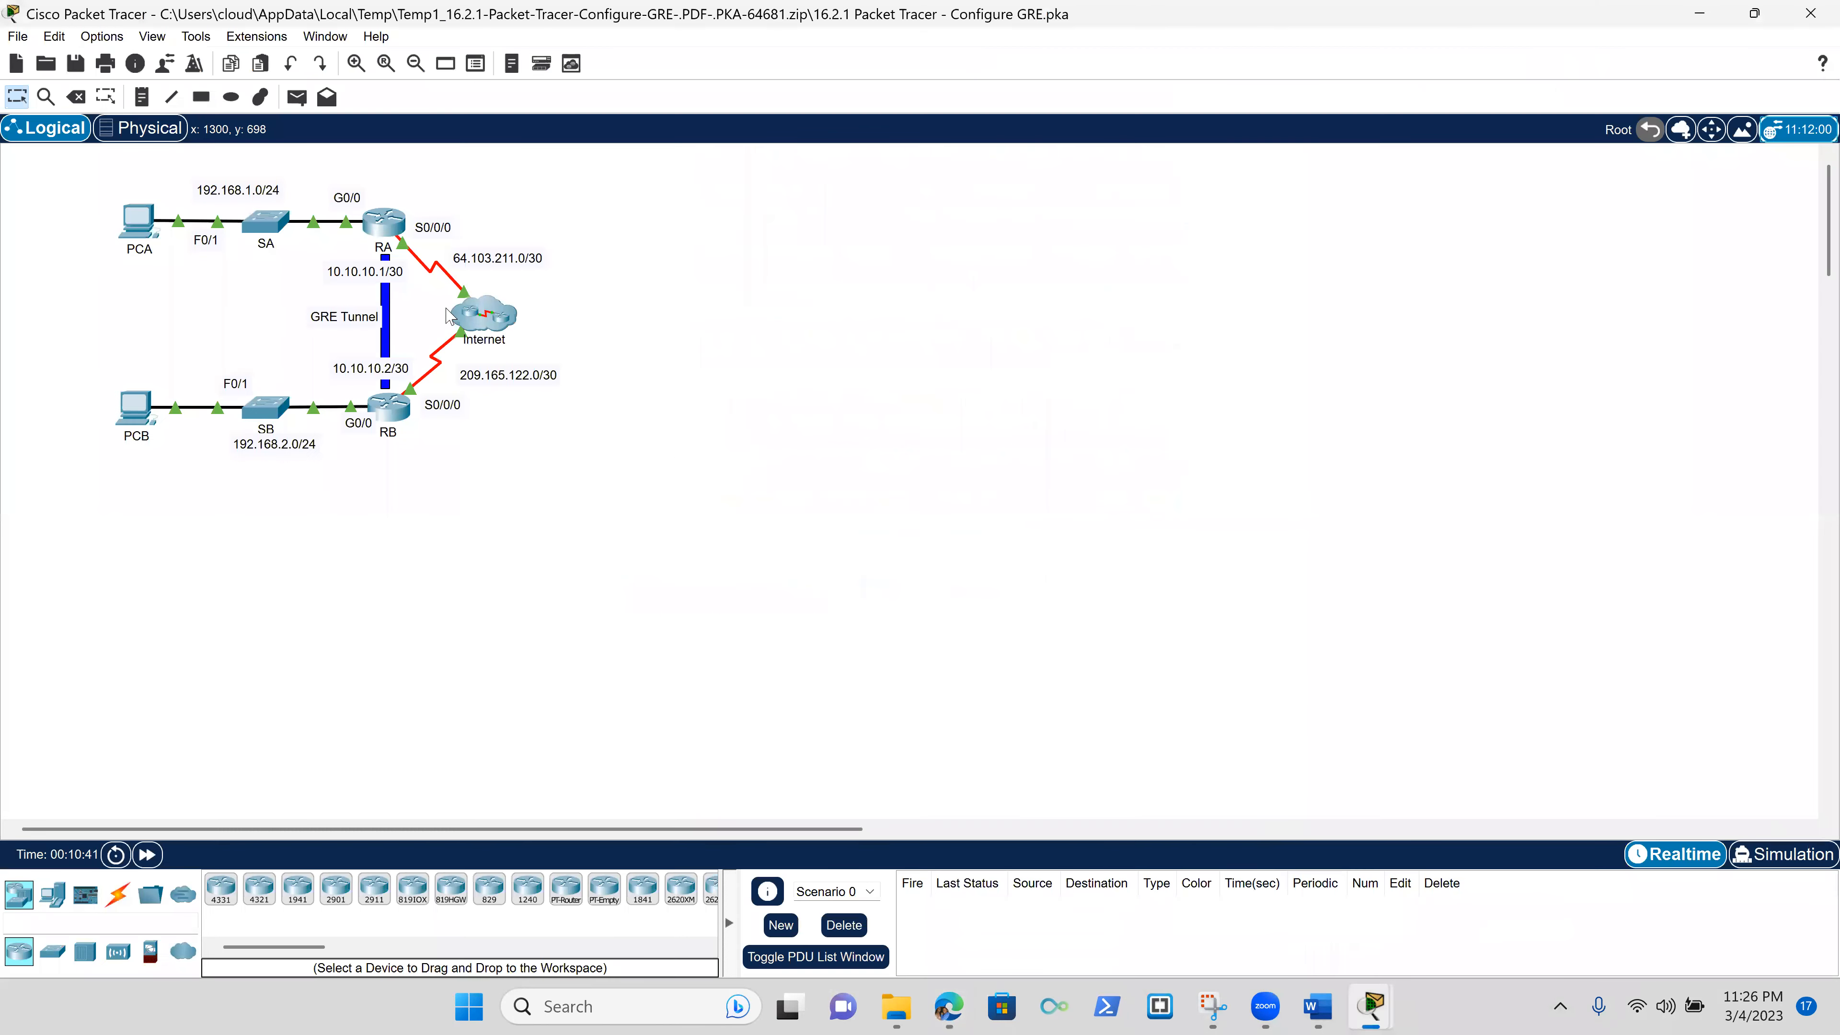
click(356, 63)
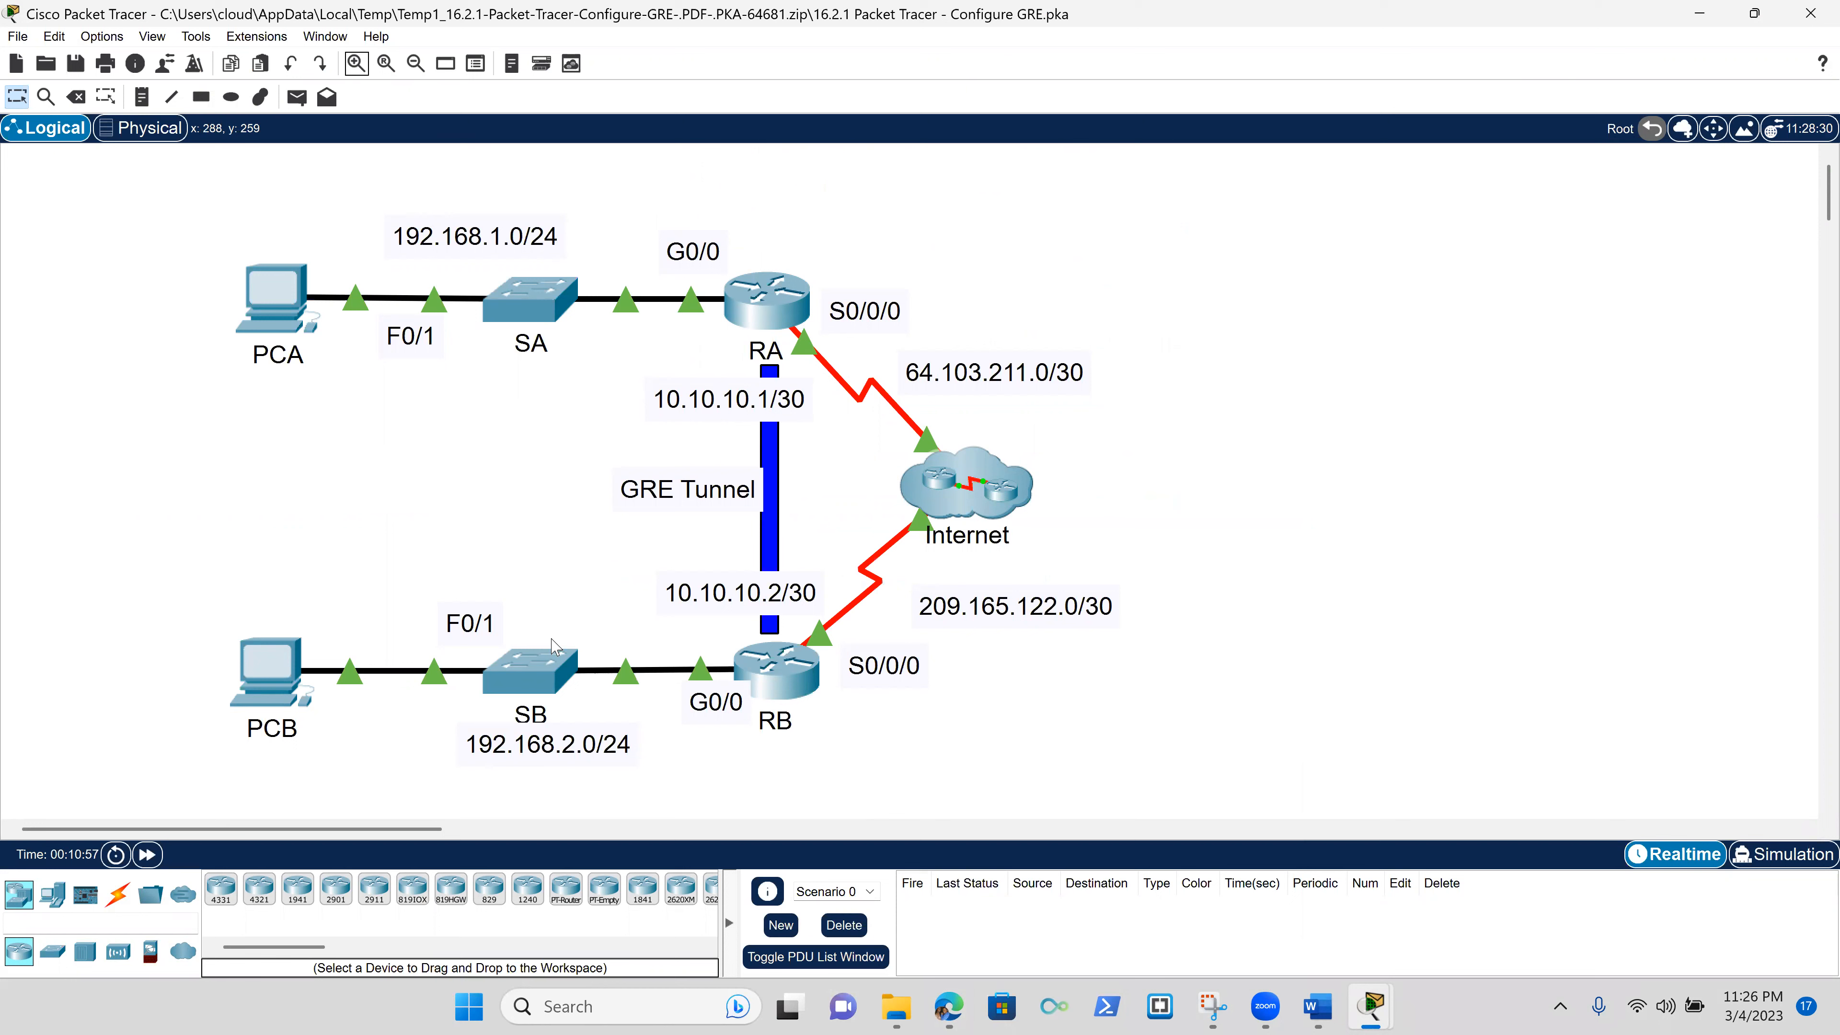
- Open router RA's command line interface and maximize its window
click(779, 297)
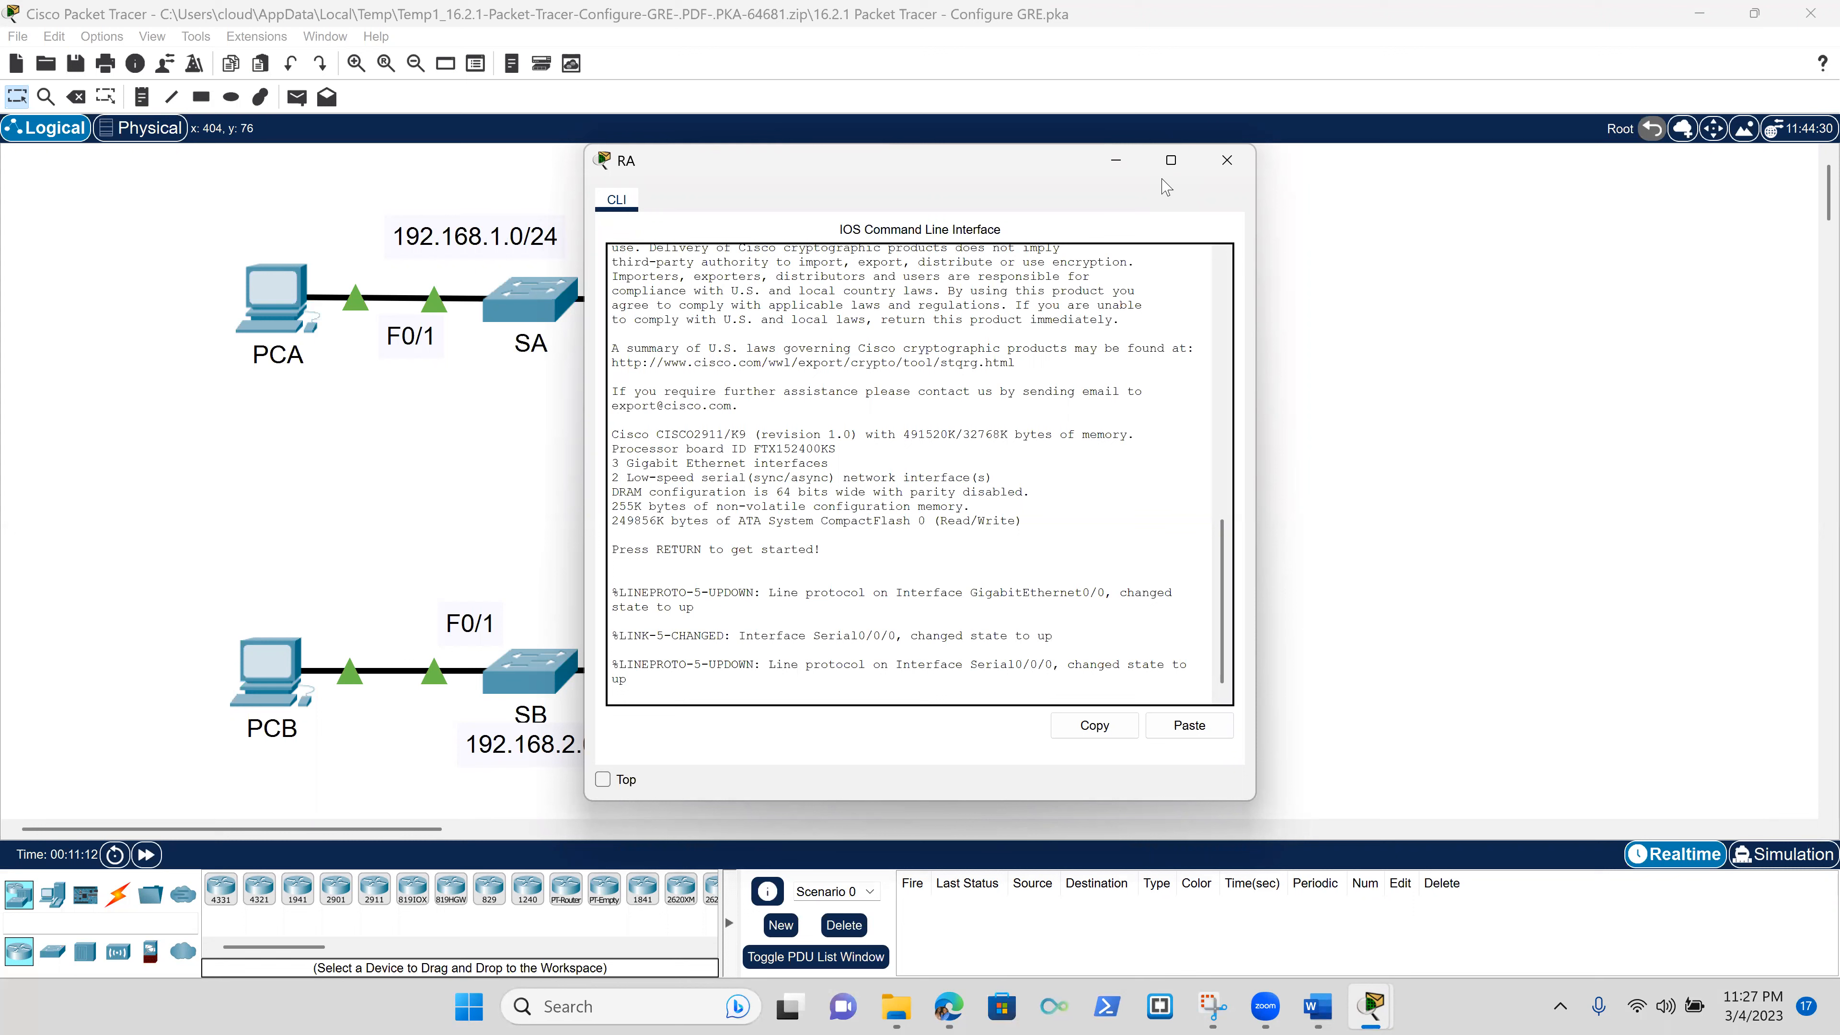
click(1235, 173)
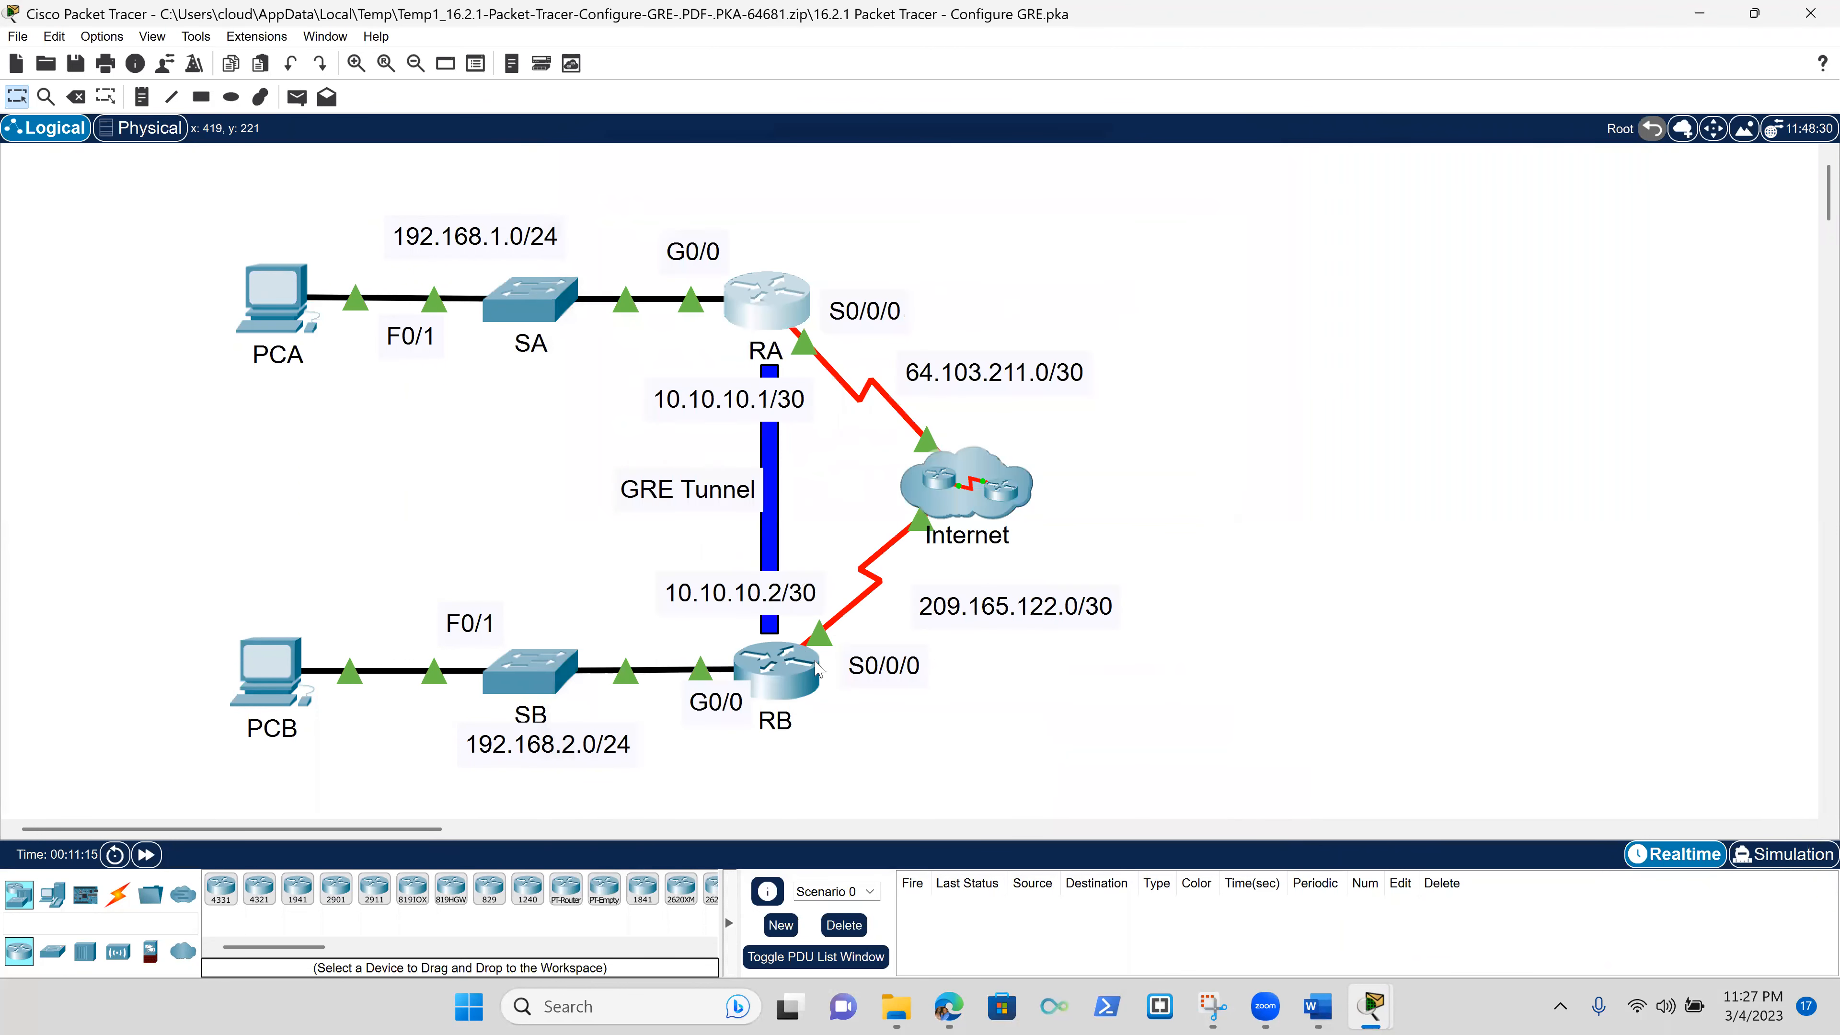
click(762, 321)
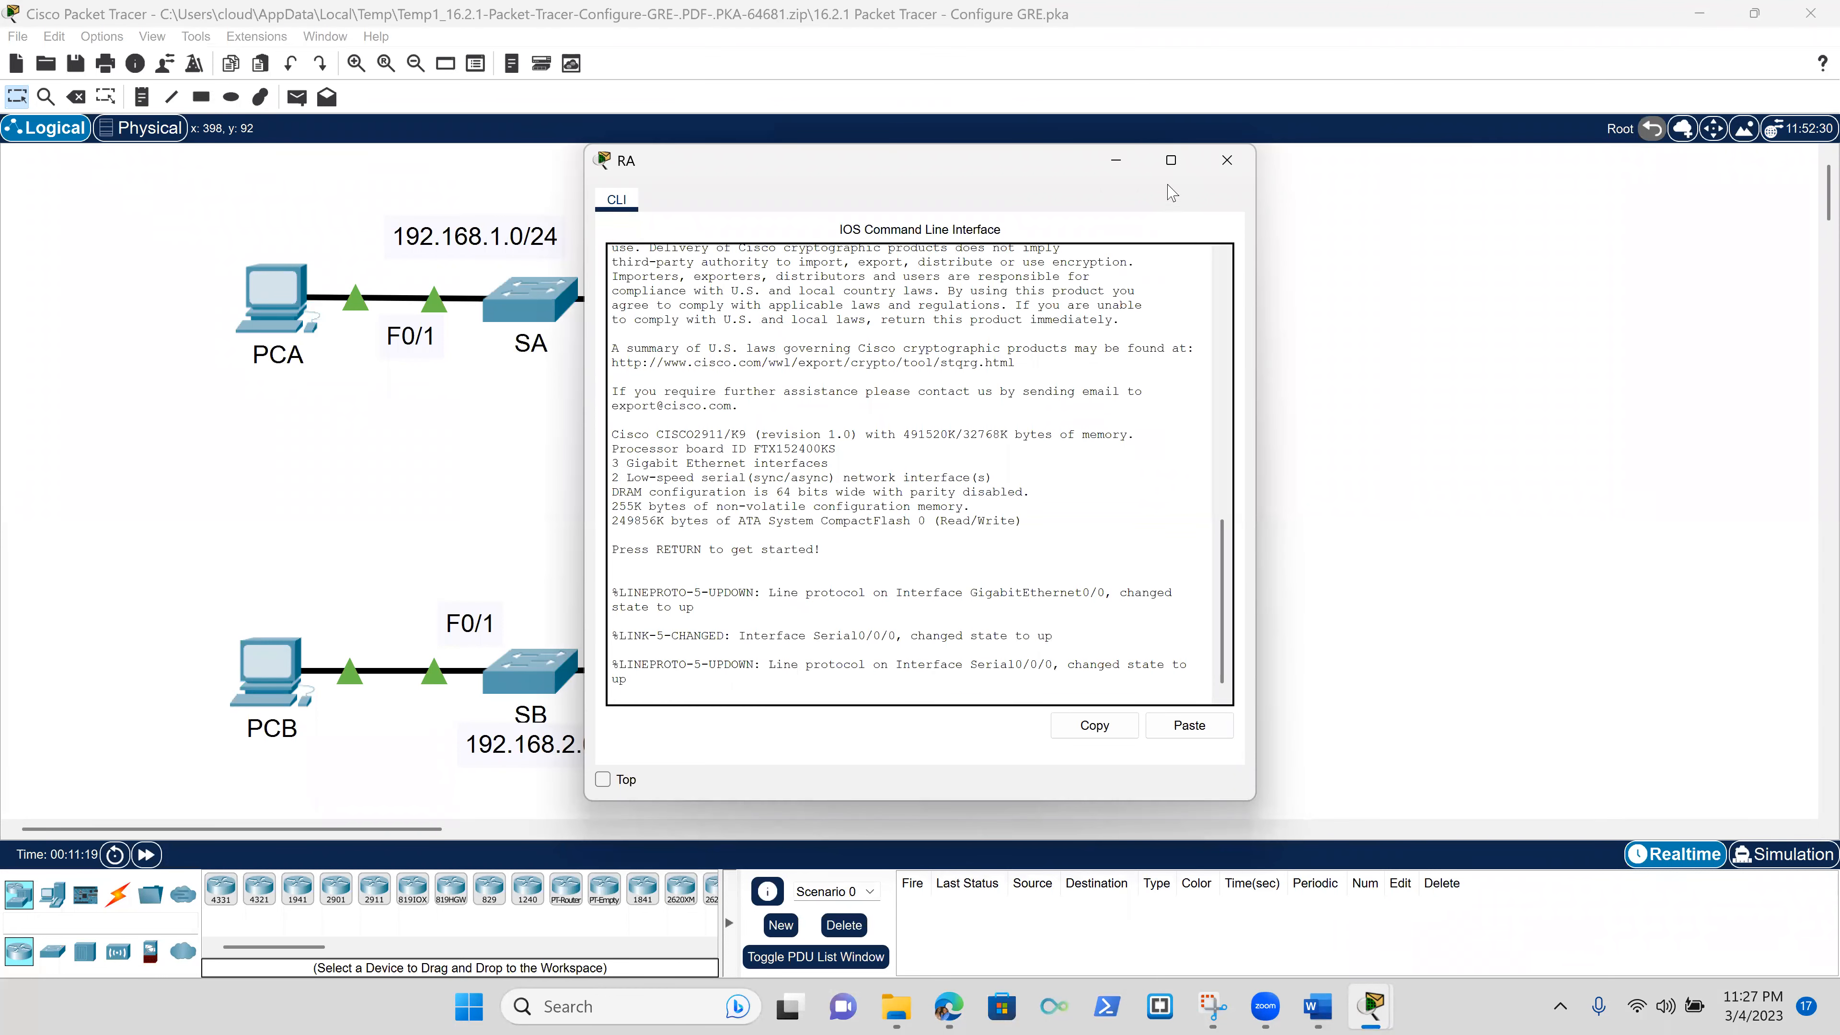
click(1172, 165)
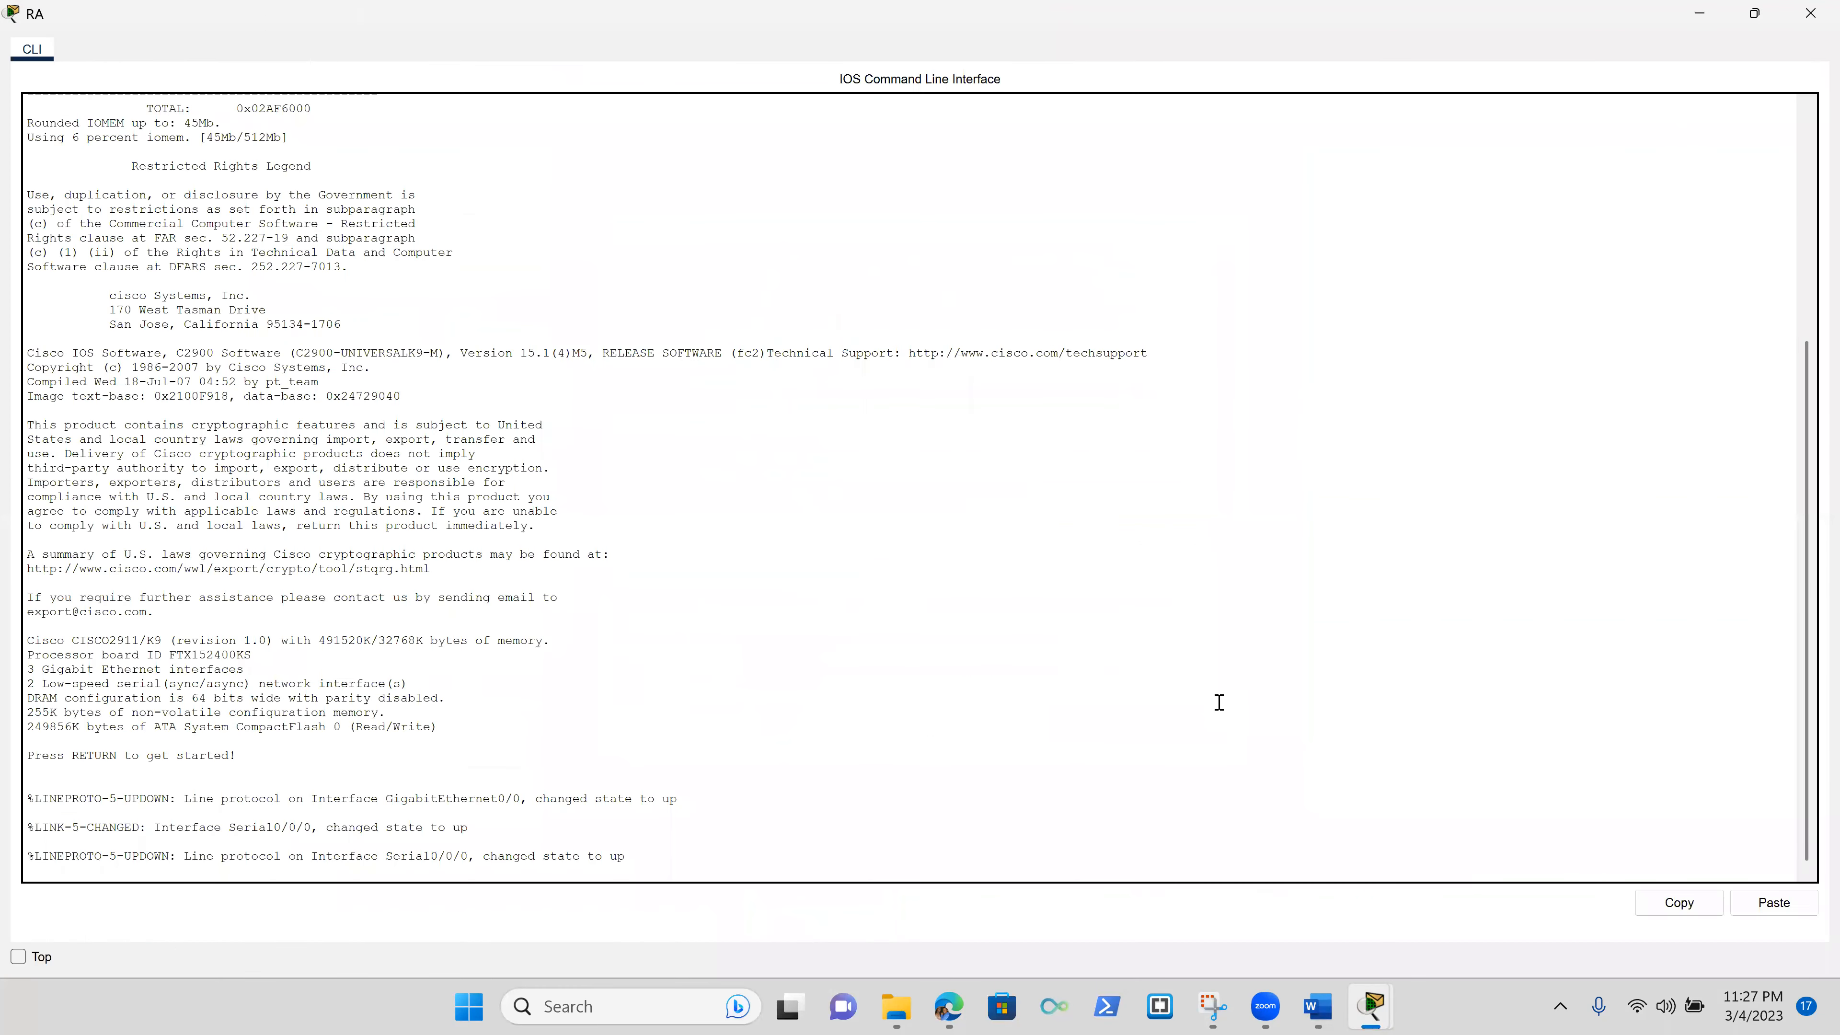
- Start the console session on router RA and enter privileged EXEC mode with the en command
key(Return)
key(Return)
key(Return)
key(Return)
key(Return)
key(Return)
key(Return)
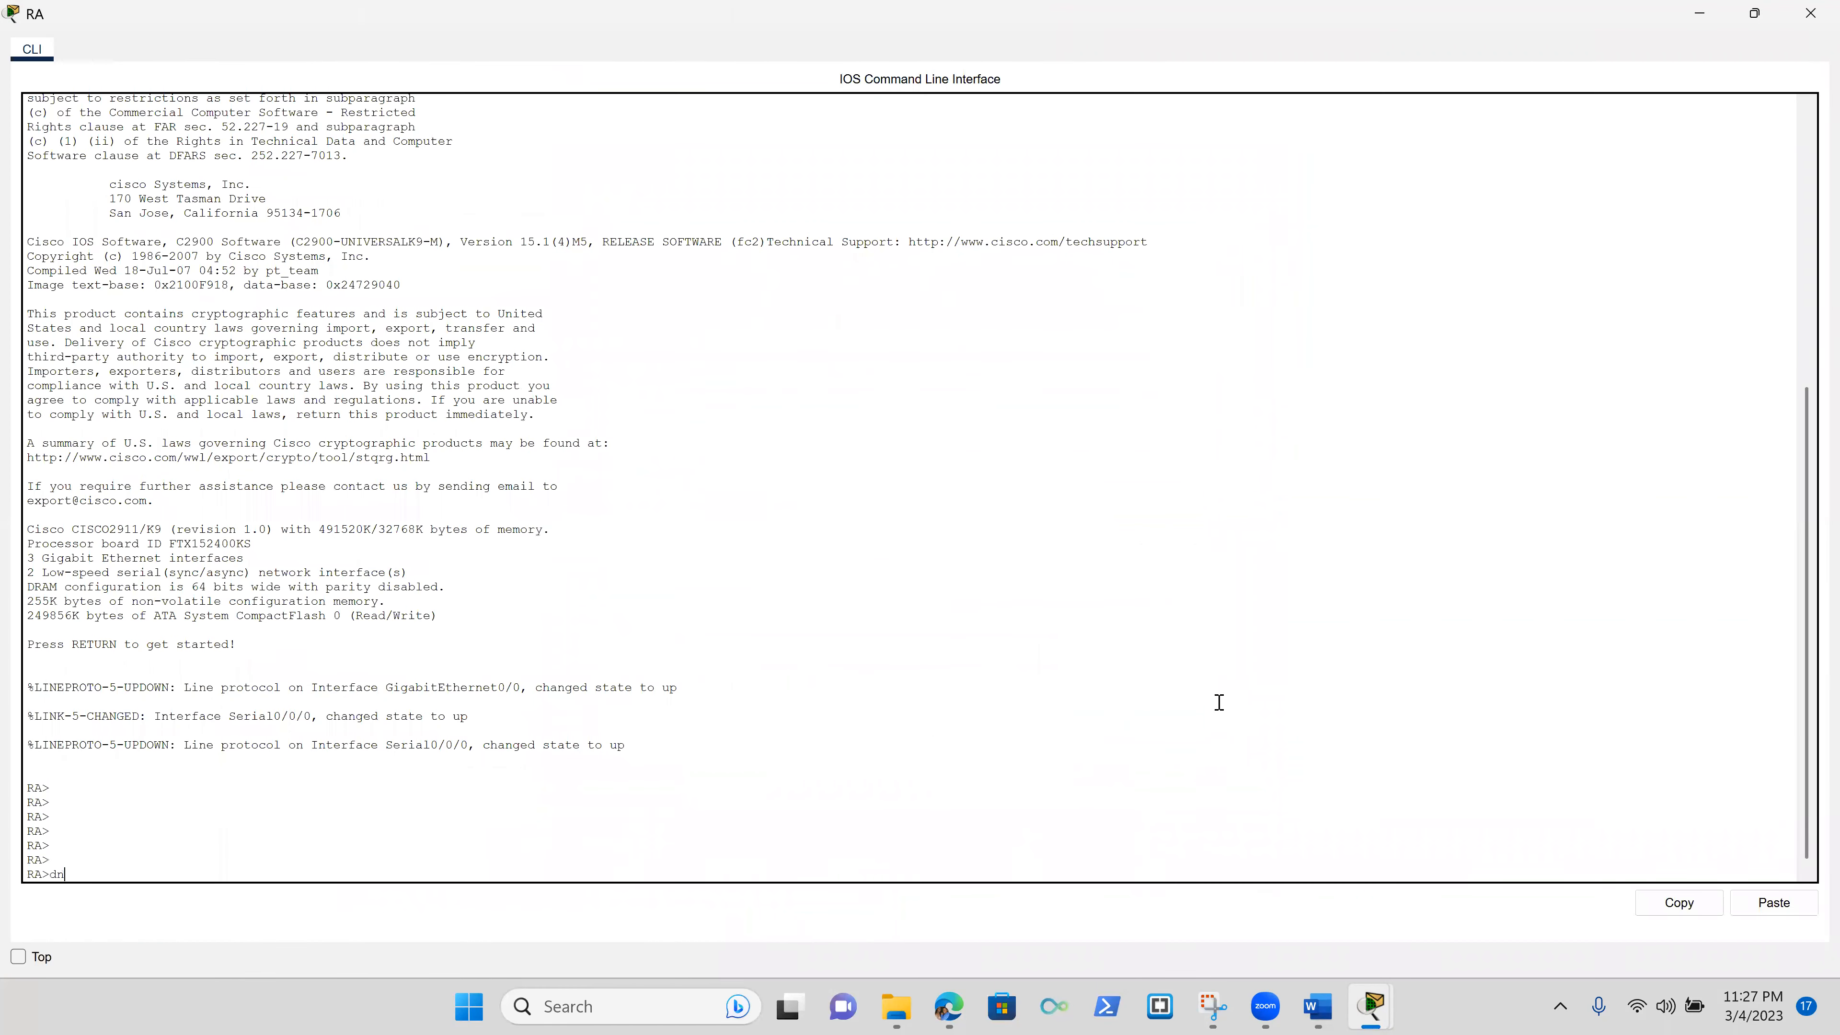
text(en)
key(Return)
key(Return)
key(Return)
key(Return)
key(Return)
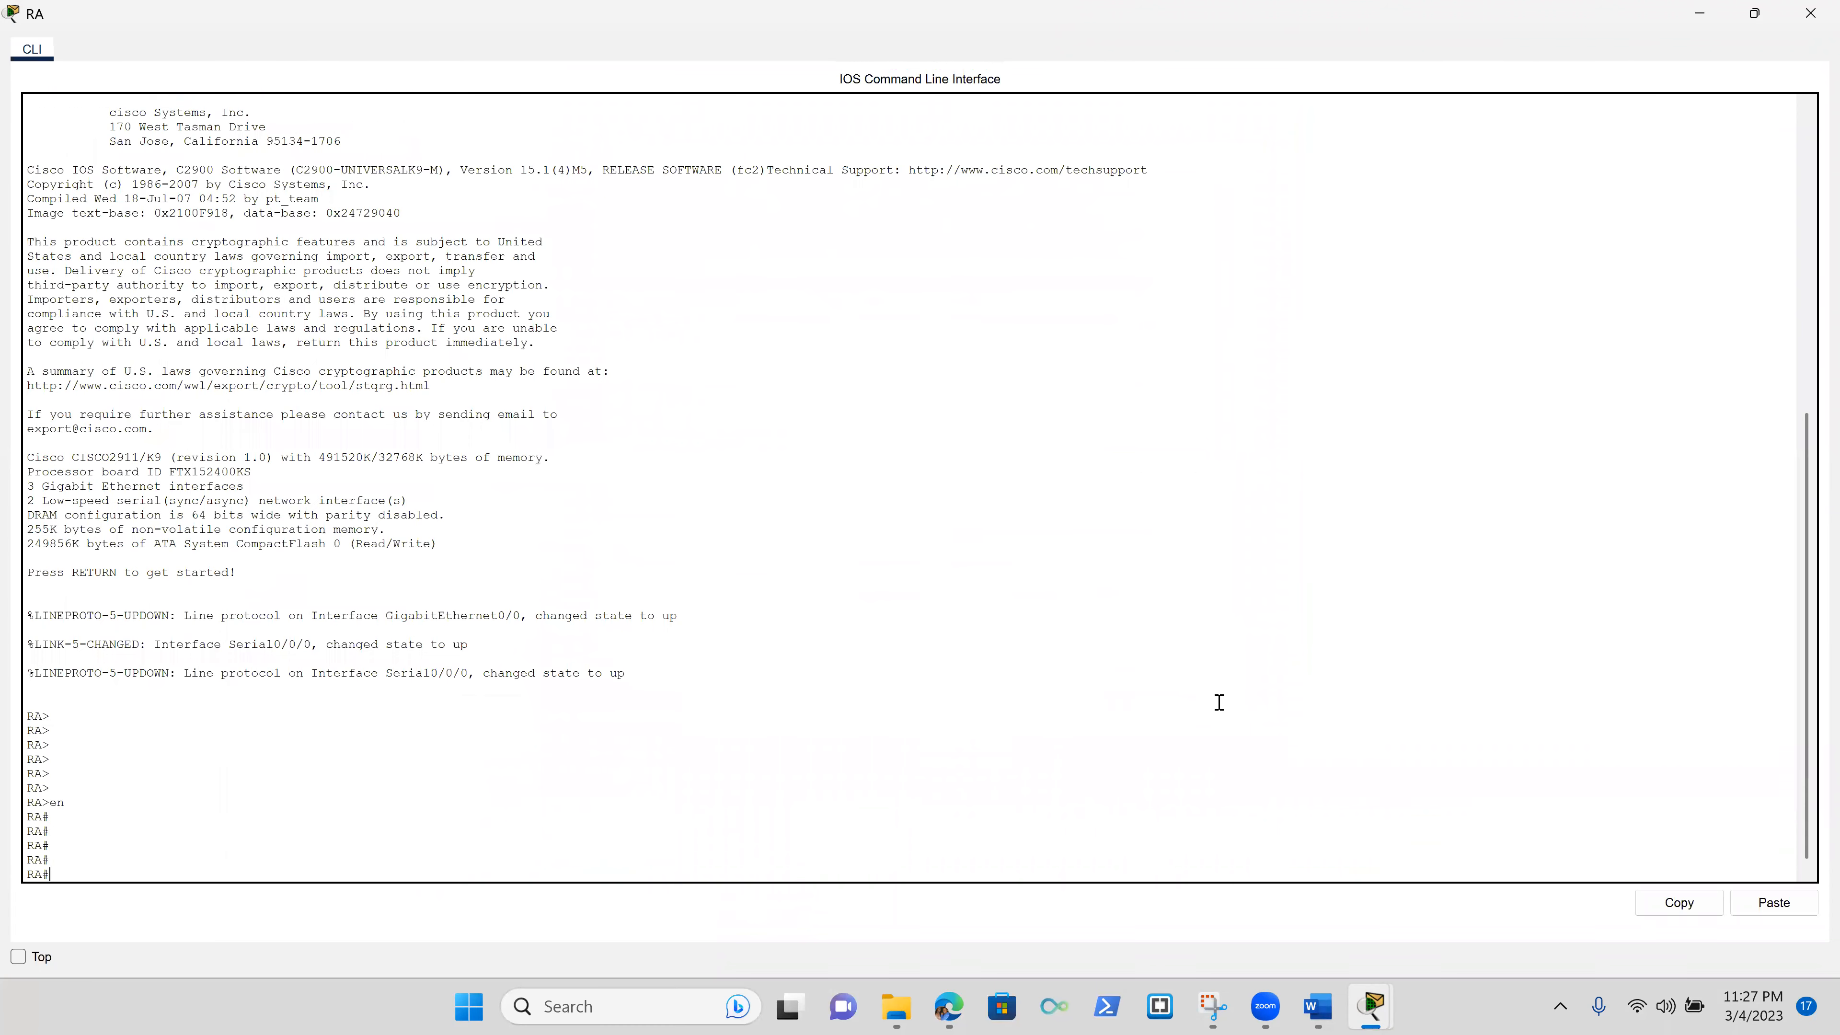
- Display the brief IP interface summary on router RA with sh ip int br
text(sh ip int br)
key(Return)
key(Return)
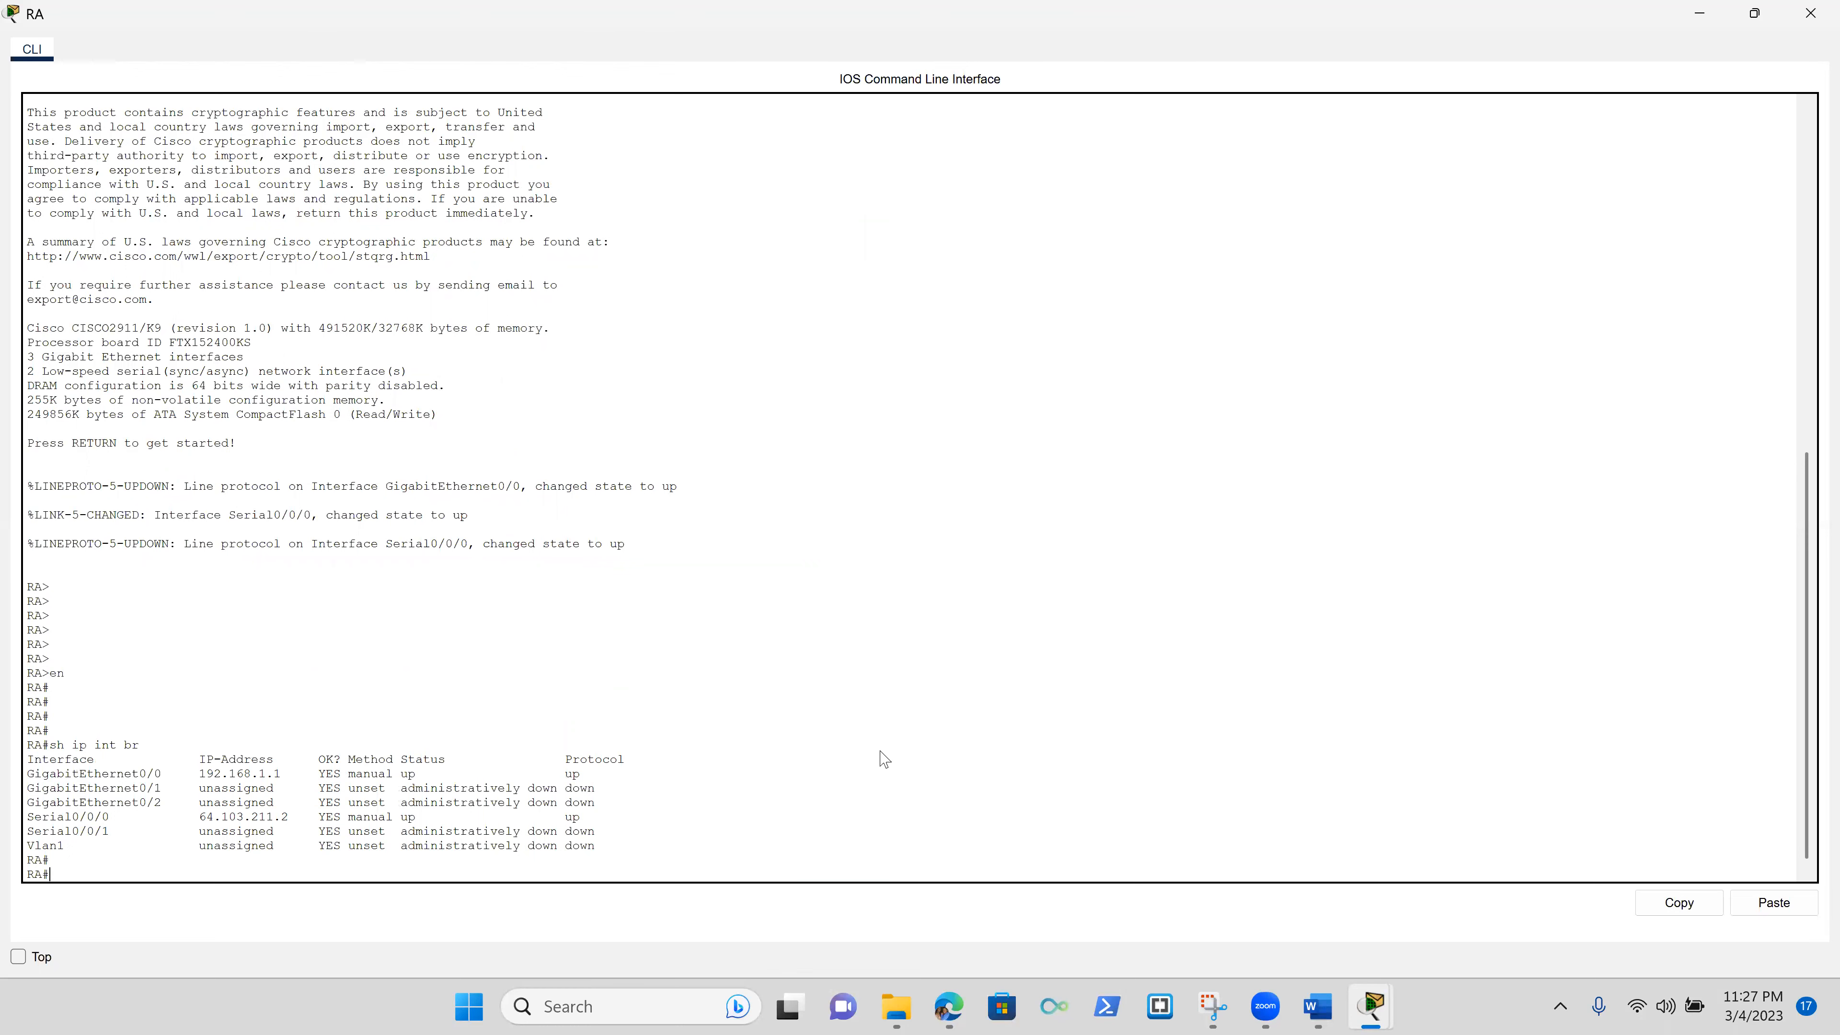
- Return to the topology, open router RB's command line interface and maximize its window
key(alt+Tab)
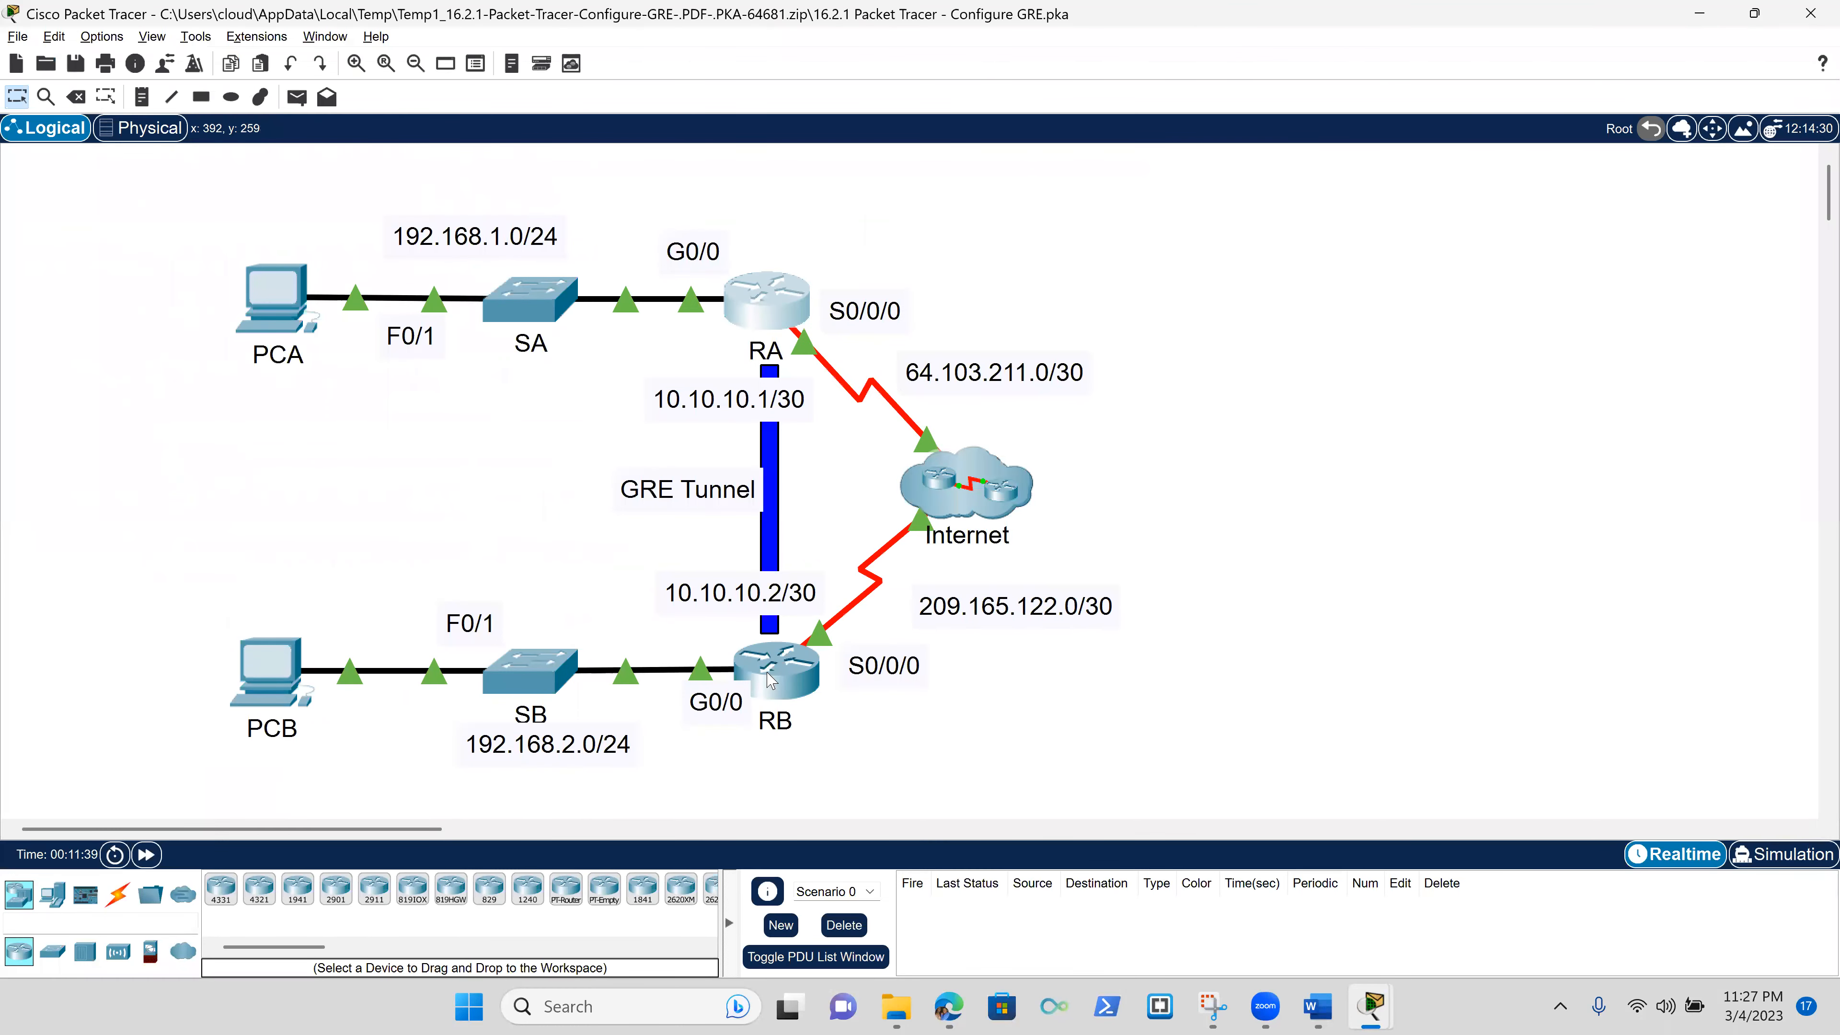
click(771, 671)
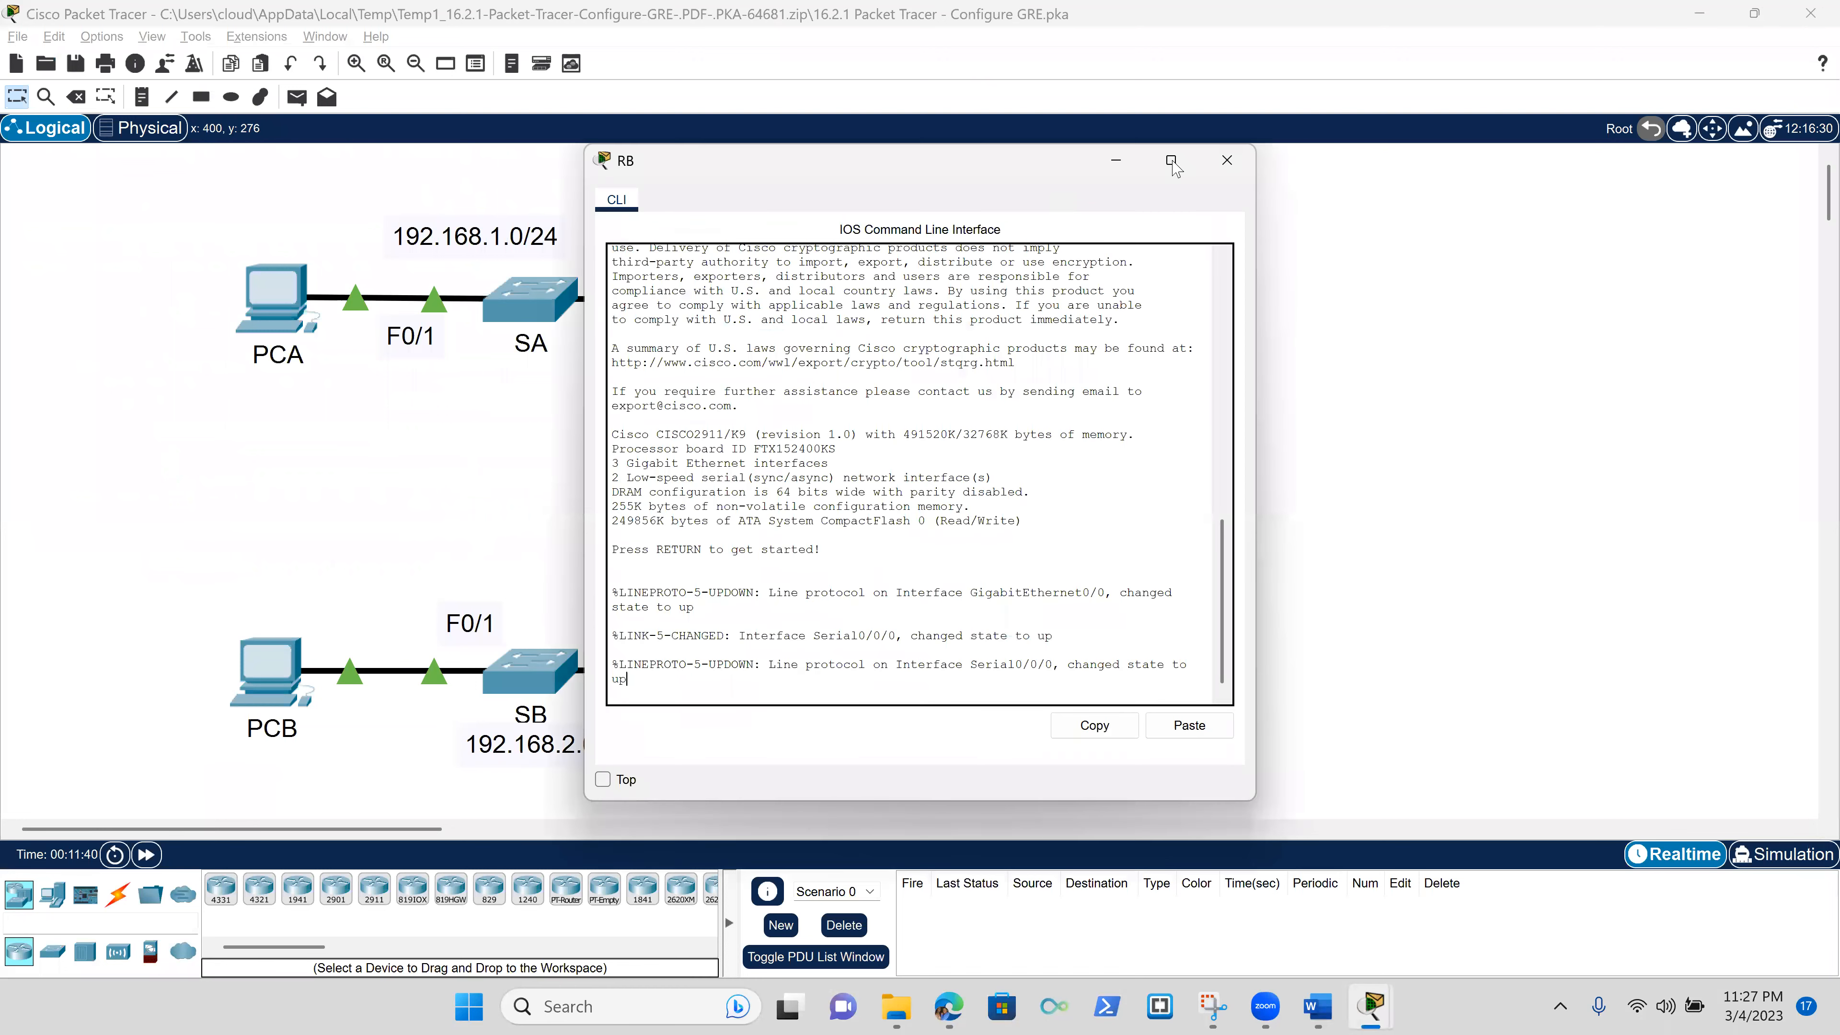
click(1172, 160)
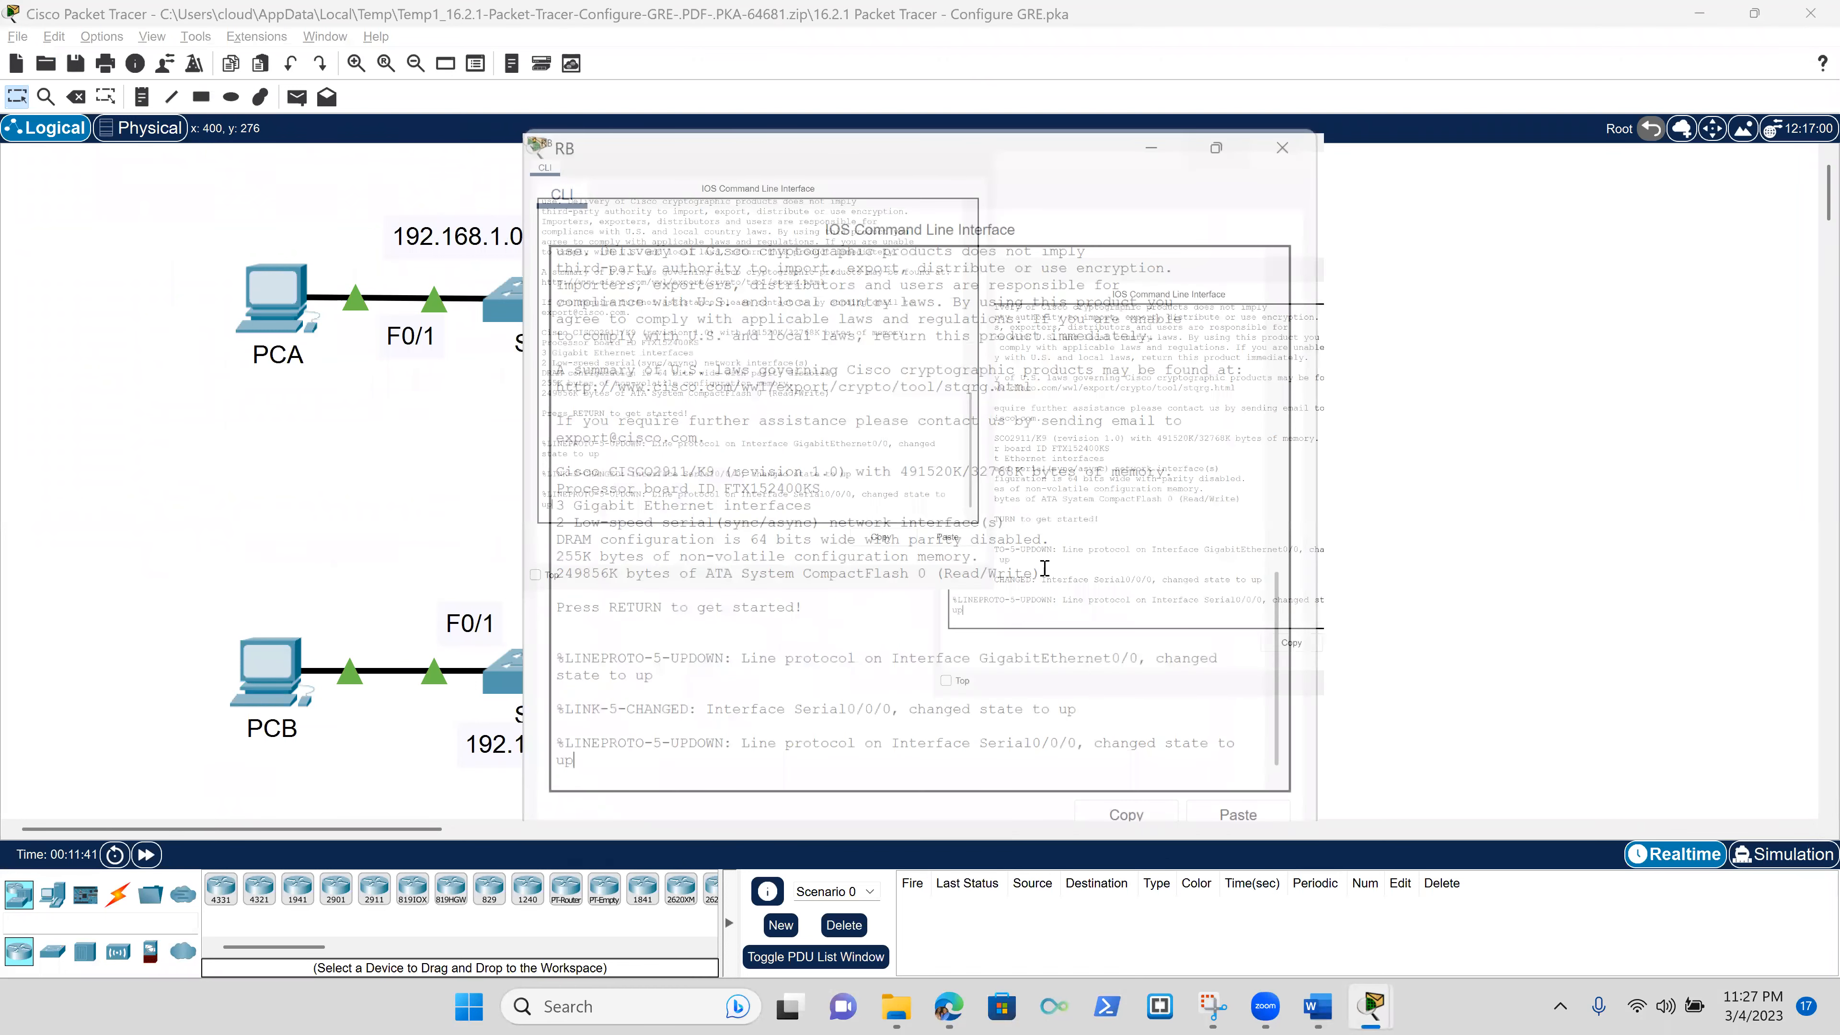
- Start the console session on router RB and enter privileged EXEC mode with the en command
key(Return)
key(Return)
key(Return)
key(Return)
key(Return)
key(Return)
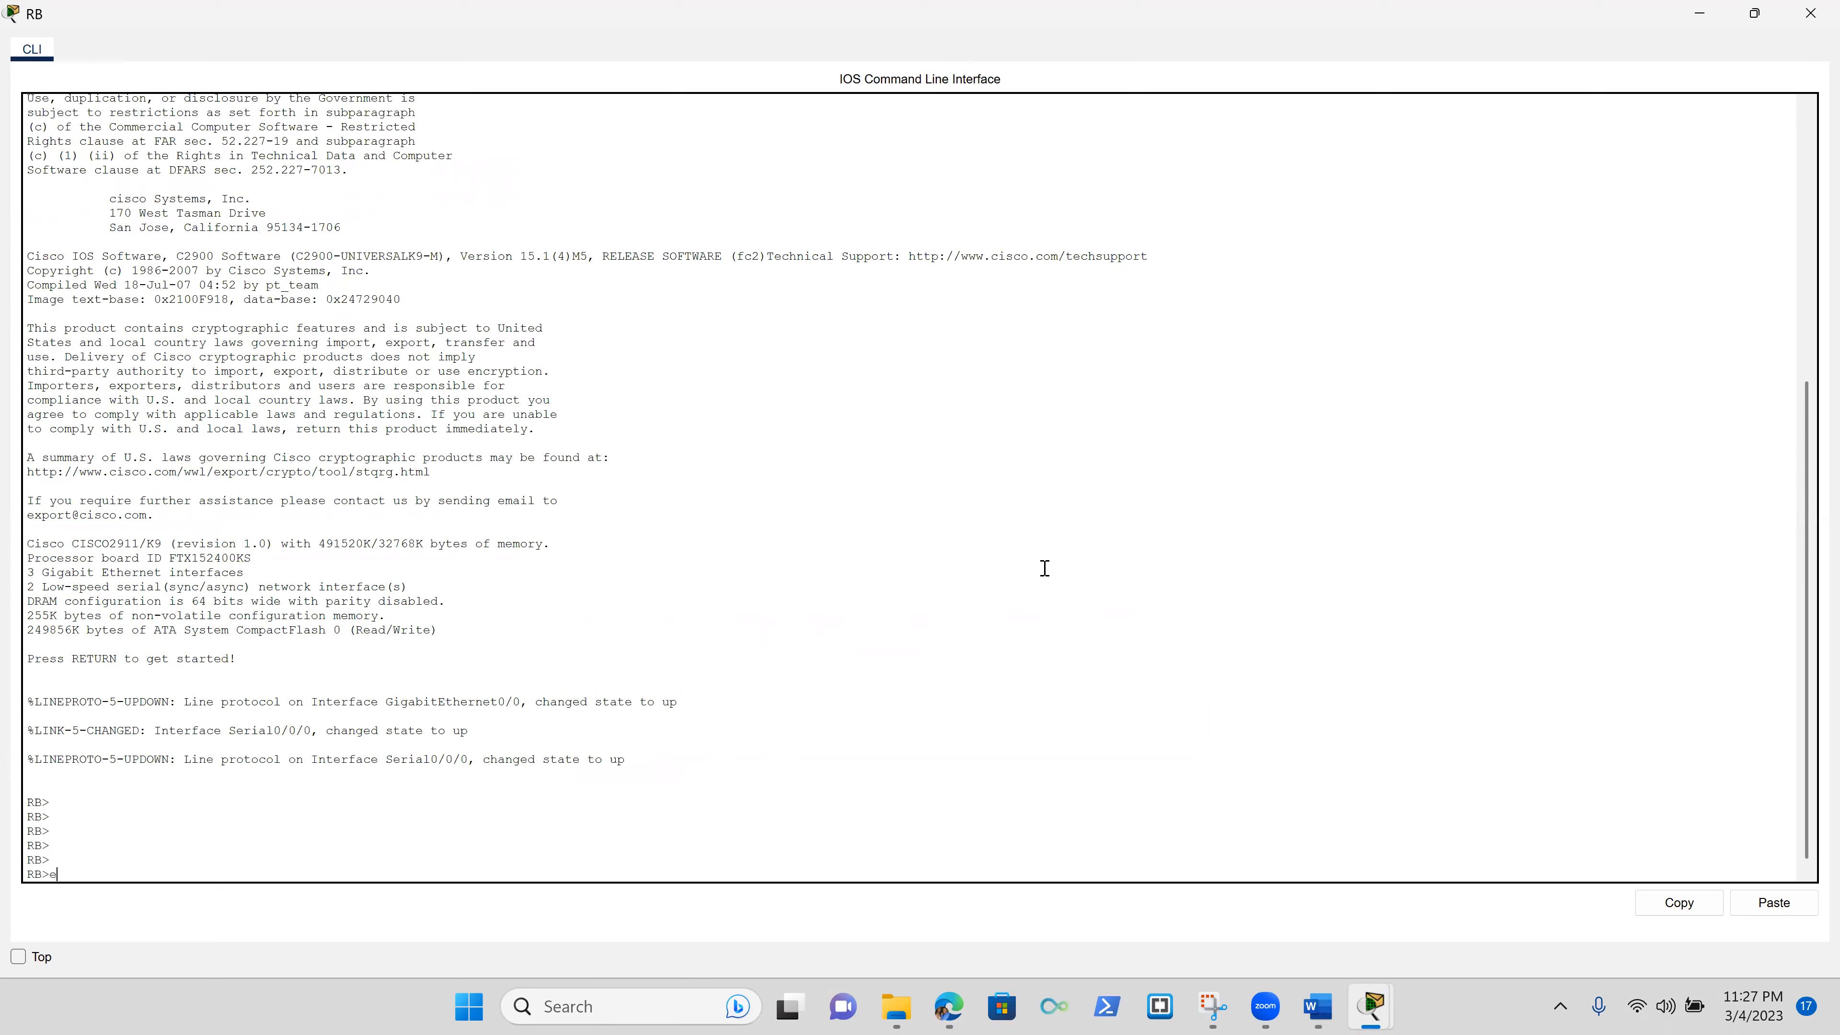
text(en)
key(Return)
key(Return)
key(Return)
key(Return)
key(Return)
key(Return)
- Ping 192.168.1.1 from router RB, highlight the success rate line, and close RB's window
text(pin)
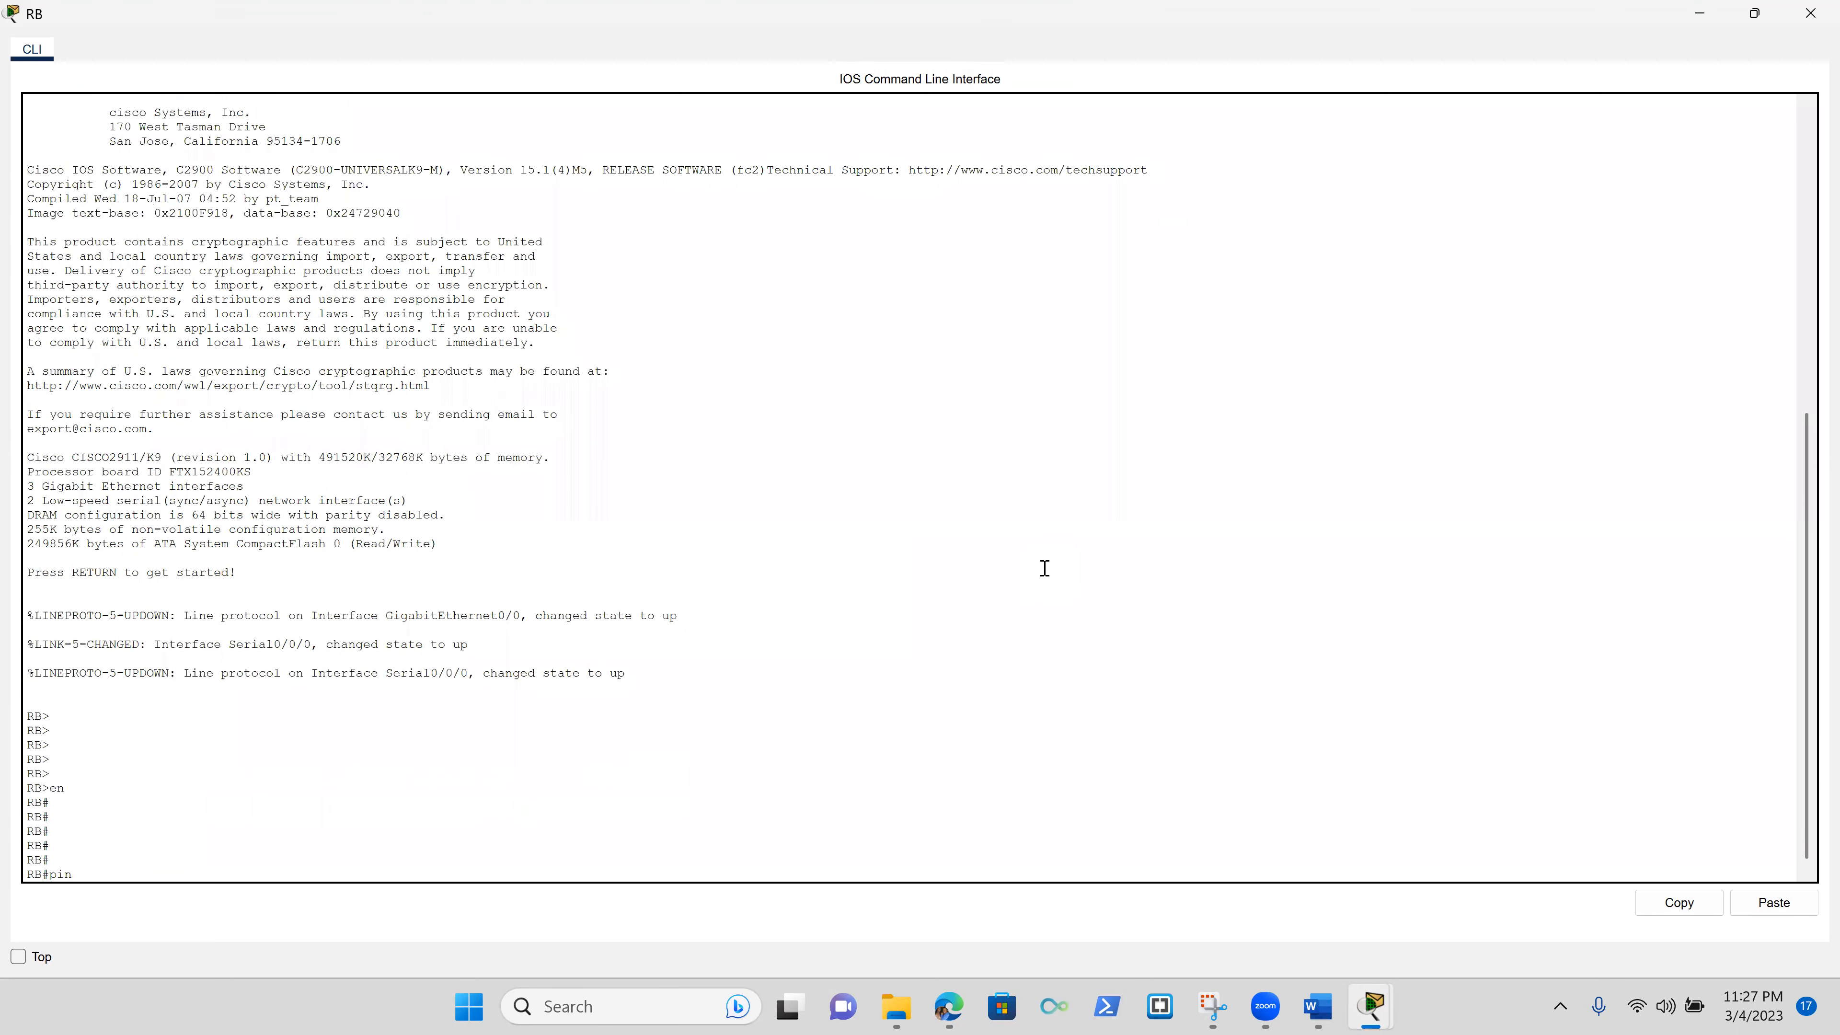
text(g 192.16)
text(8.1.1)
key(Return)
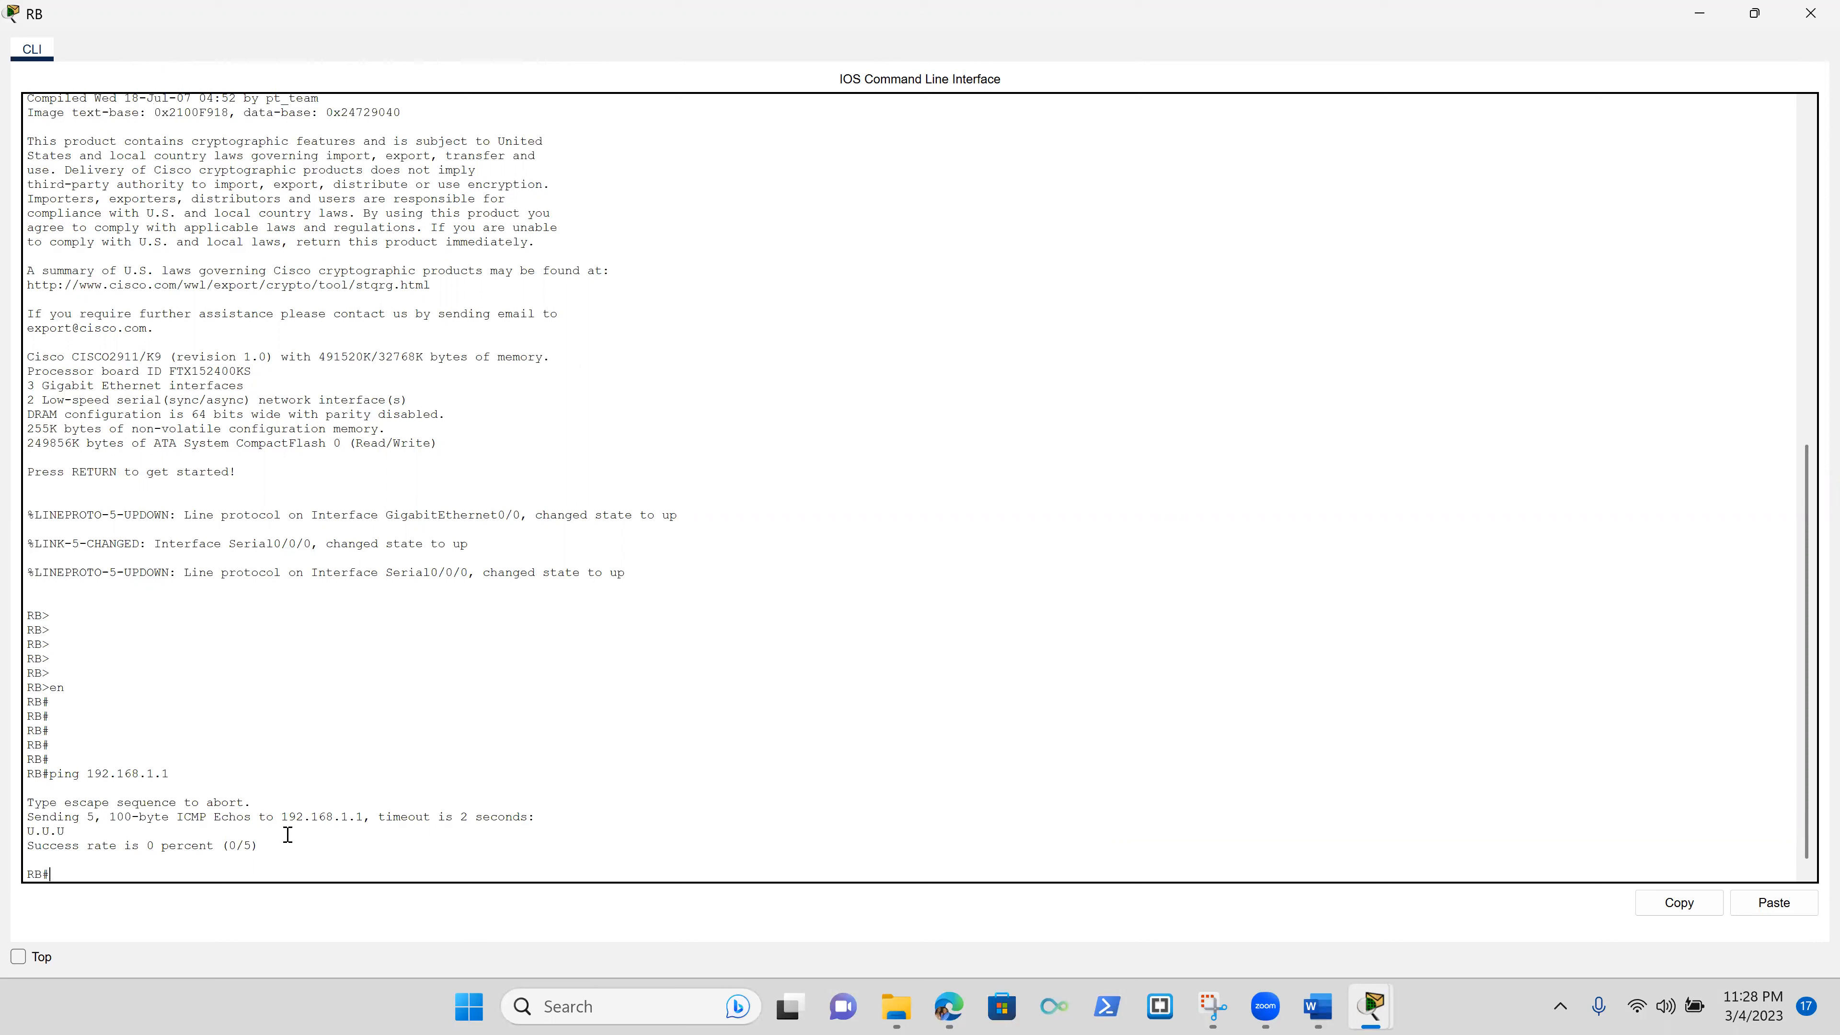
drag(91, 835, 257, 845)
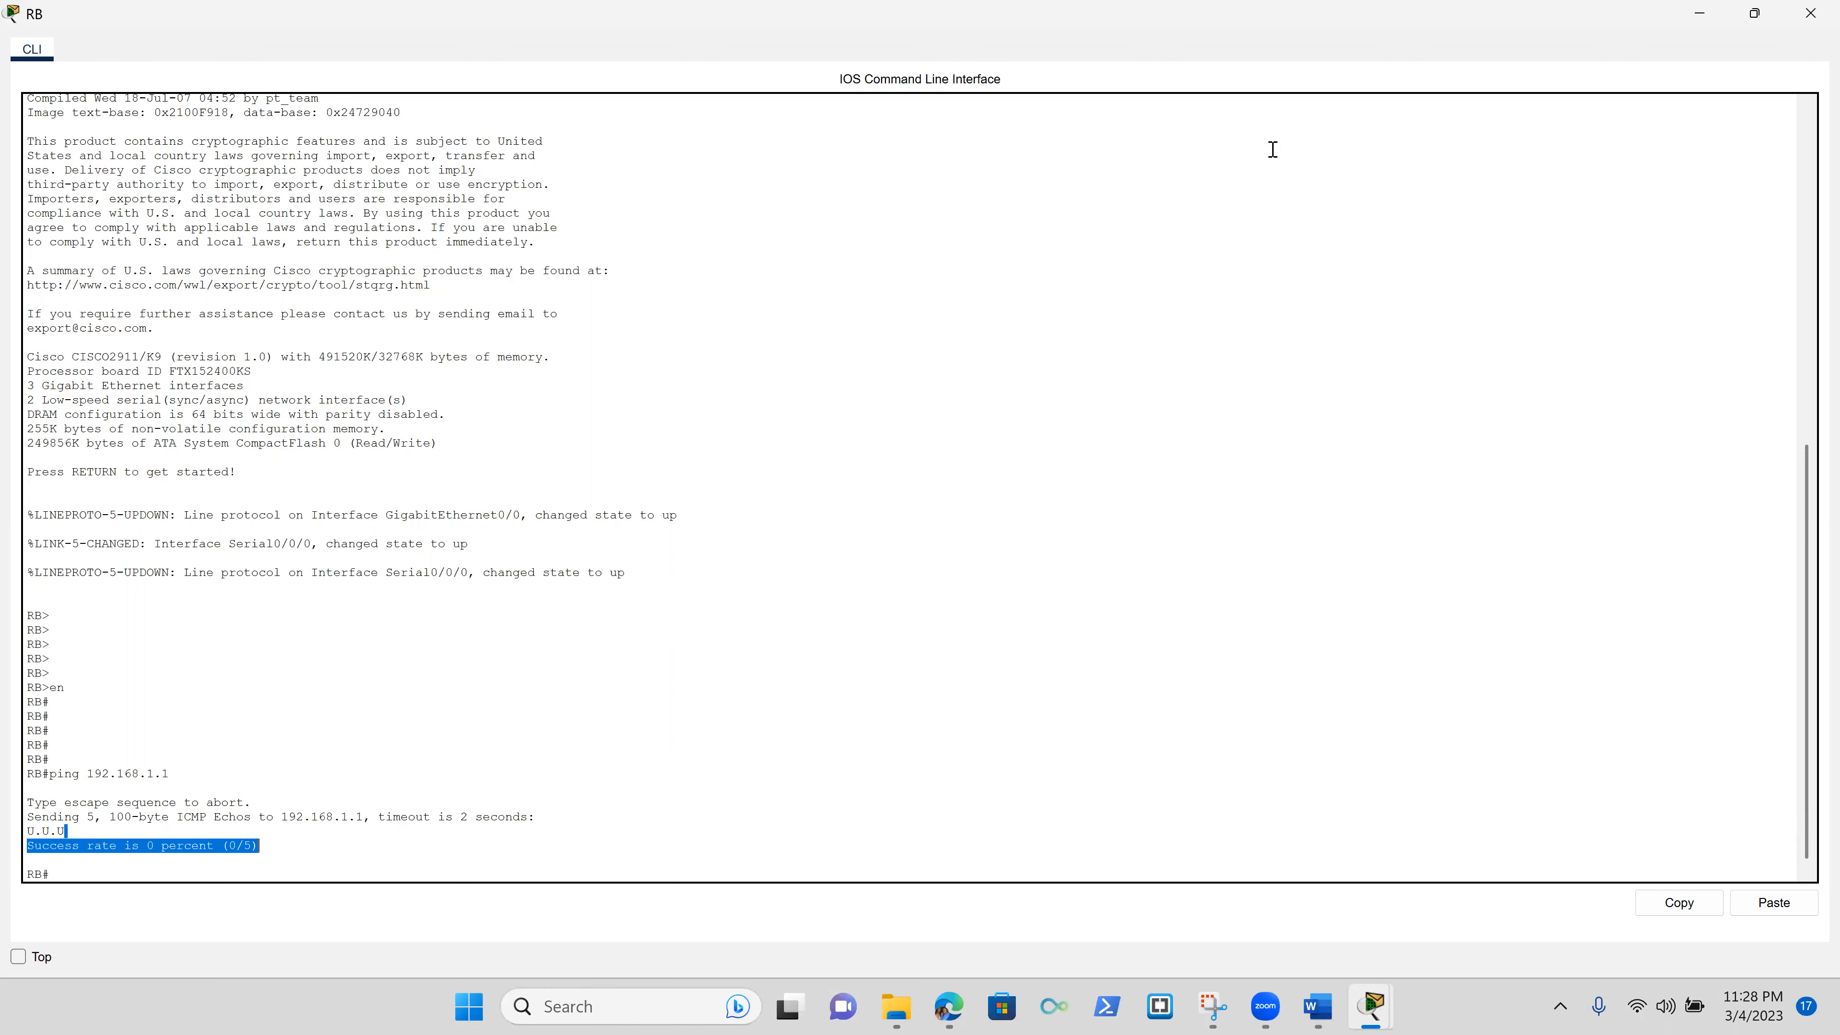
click(1810, 21)
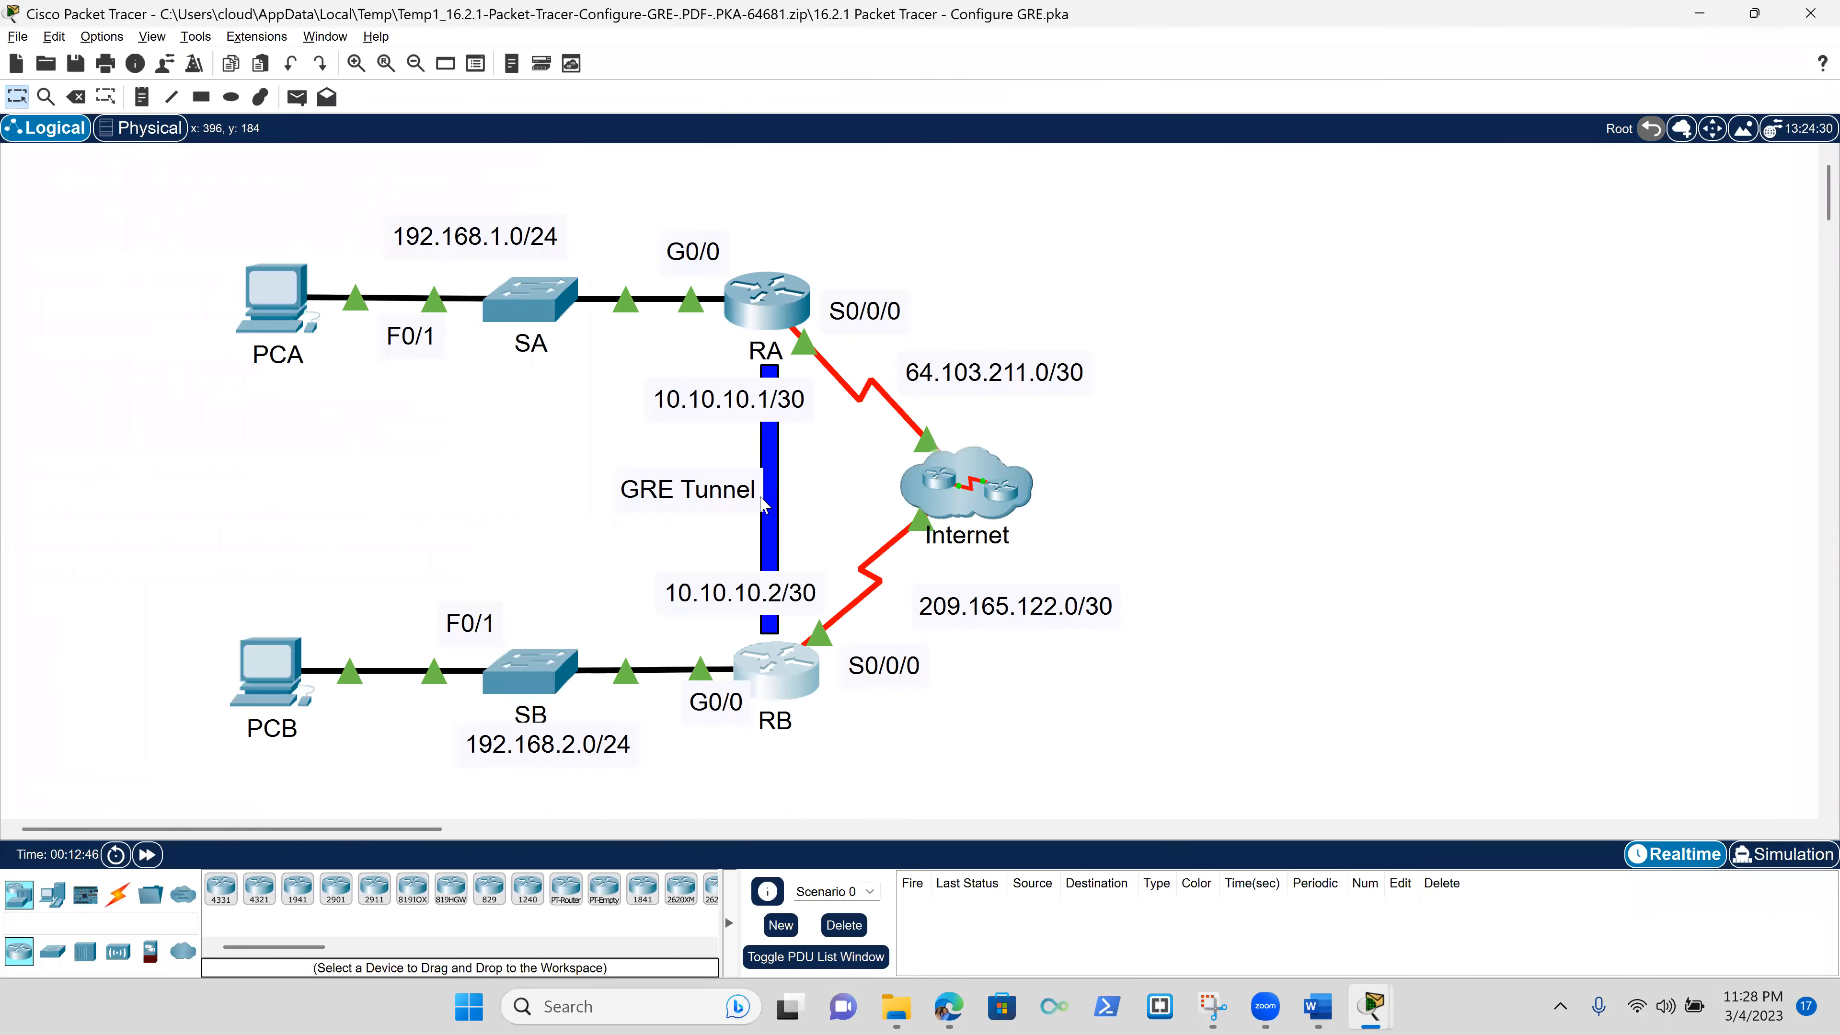
- View the IP configuration of PCA and close its window
click(283, 304)
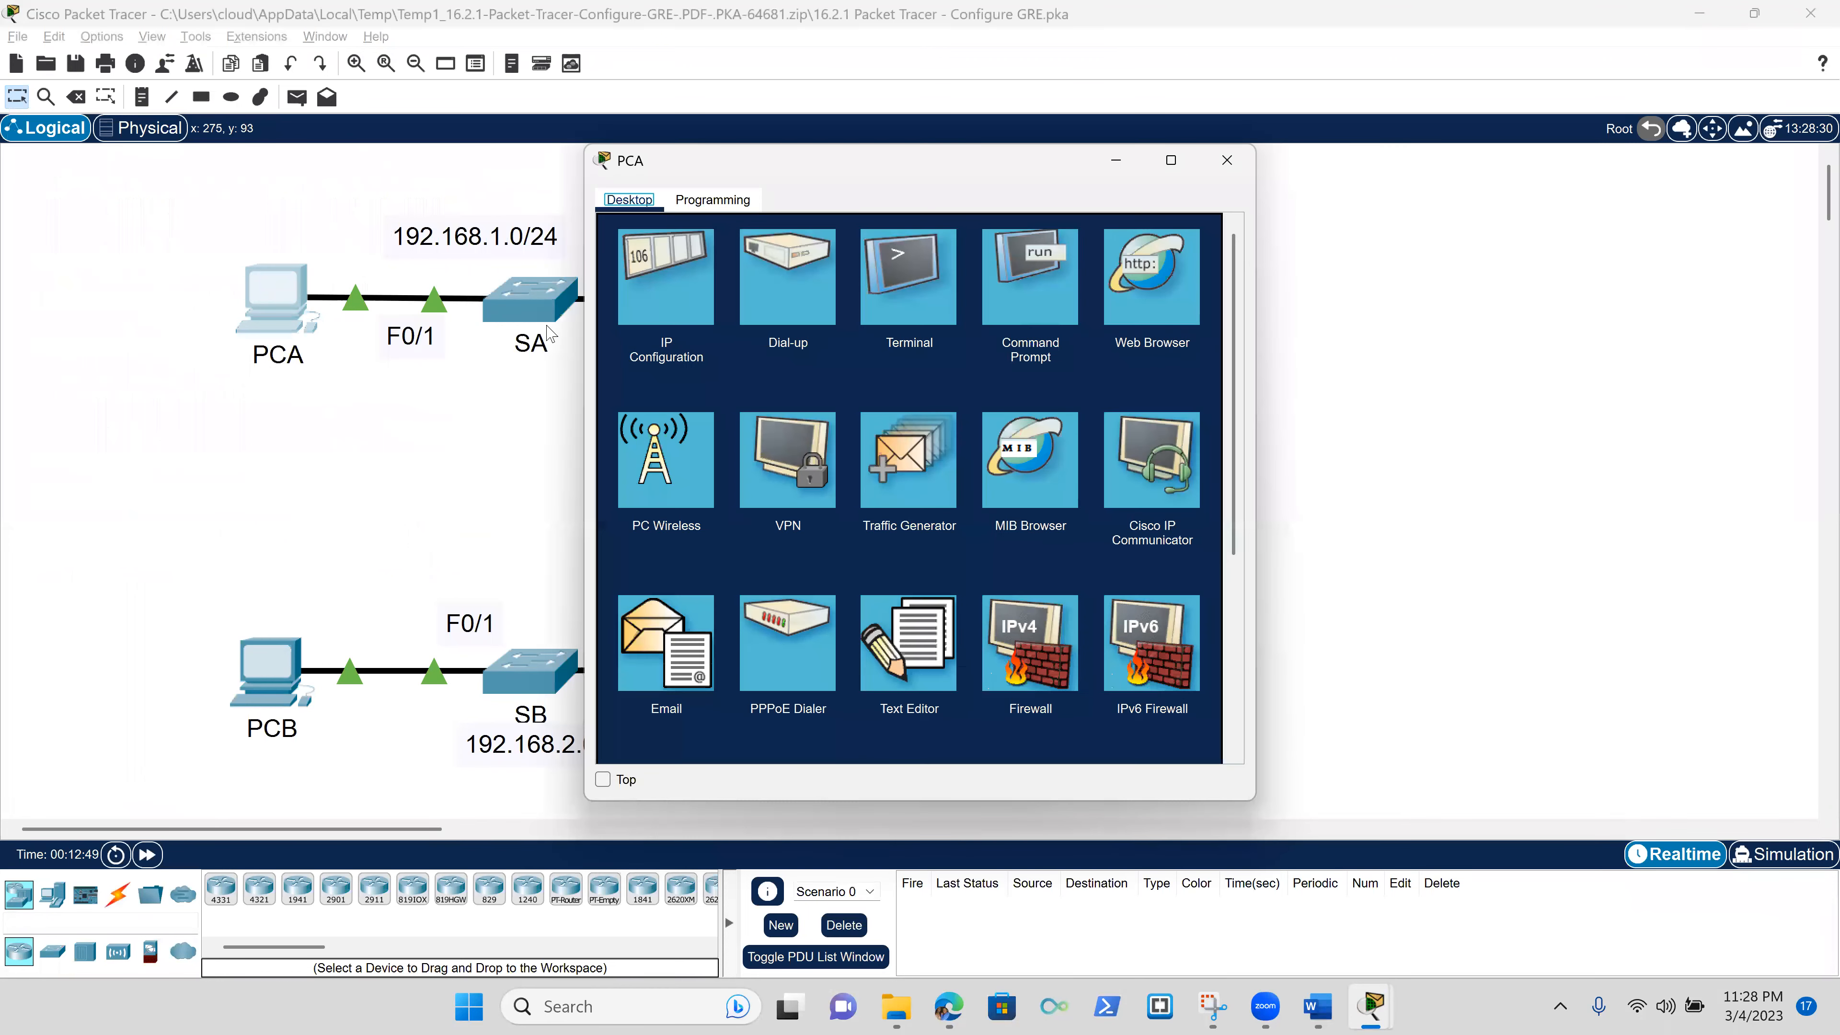
click(662, 275)
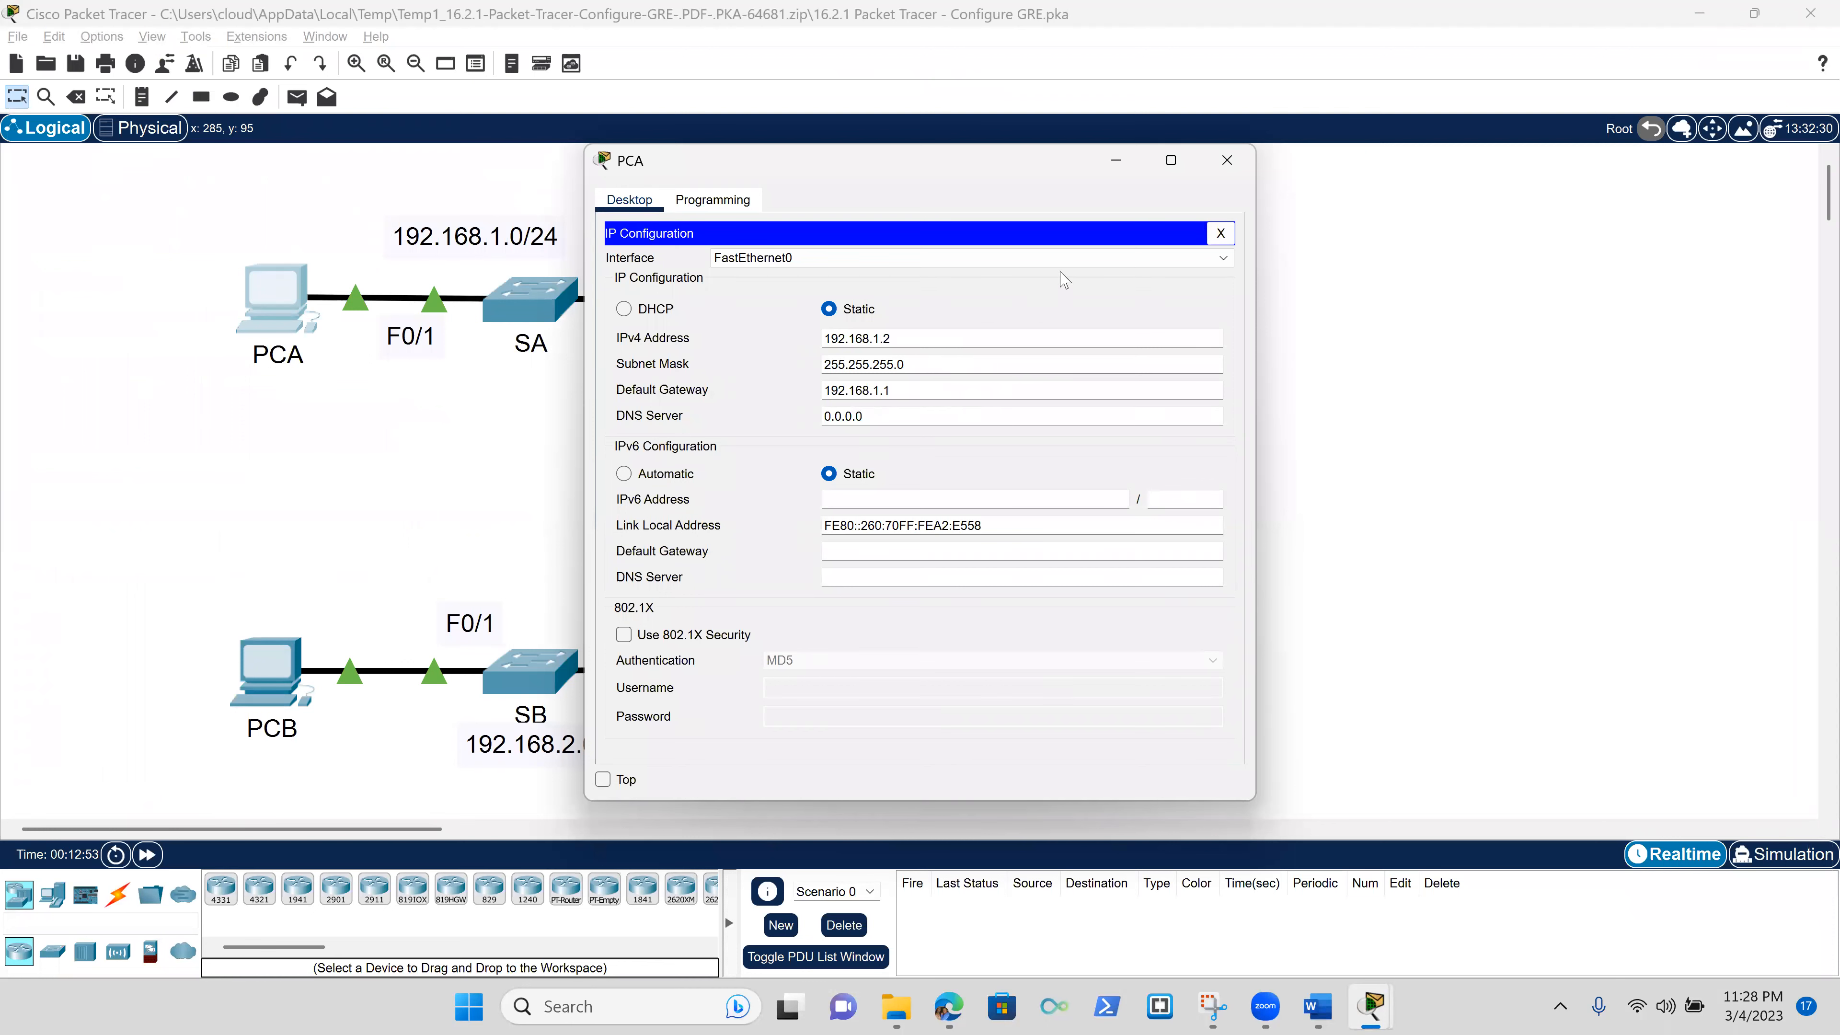
click(1235, 162)
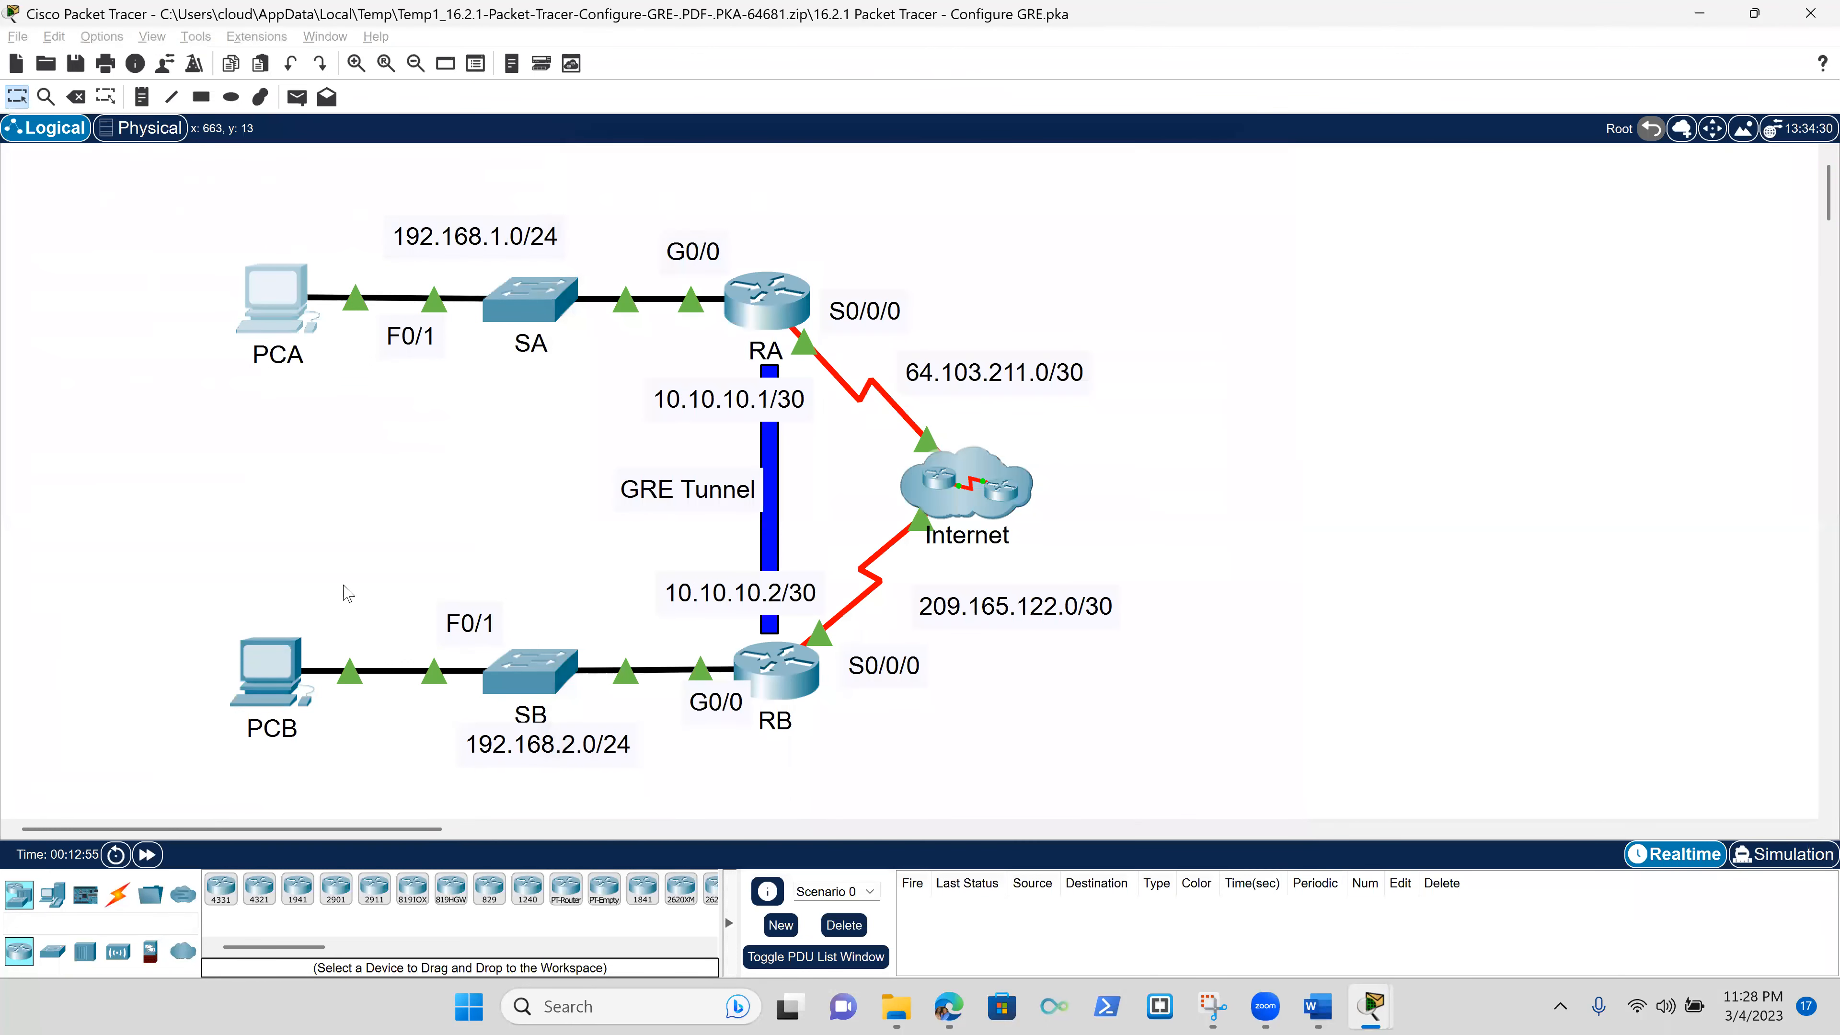
- Ping 192.168.1.2 from PCB's command prompt and close the PCB window
click(294, 663)
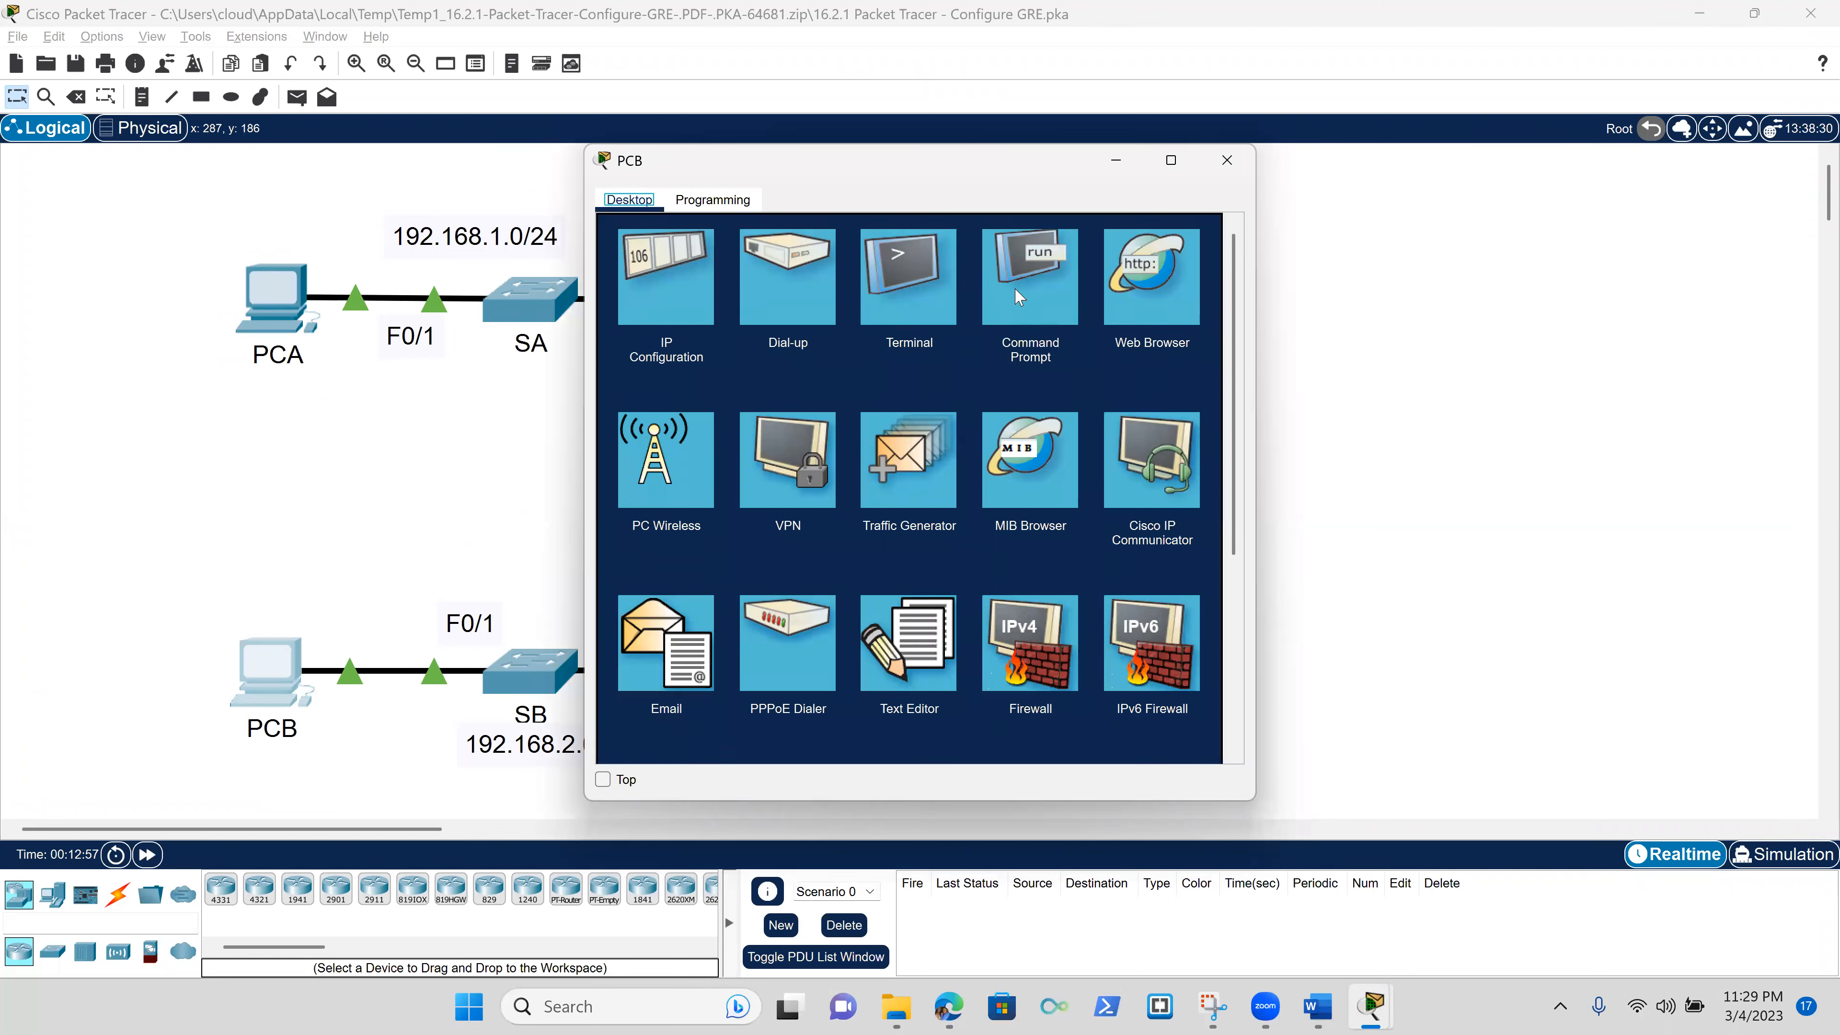
click(1022, 299)
key(Return)
key(Return)
key(Return)
key(Return)
key(Return)
text(ping 192.168.1.2)
key(Return)
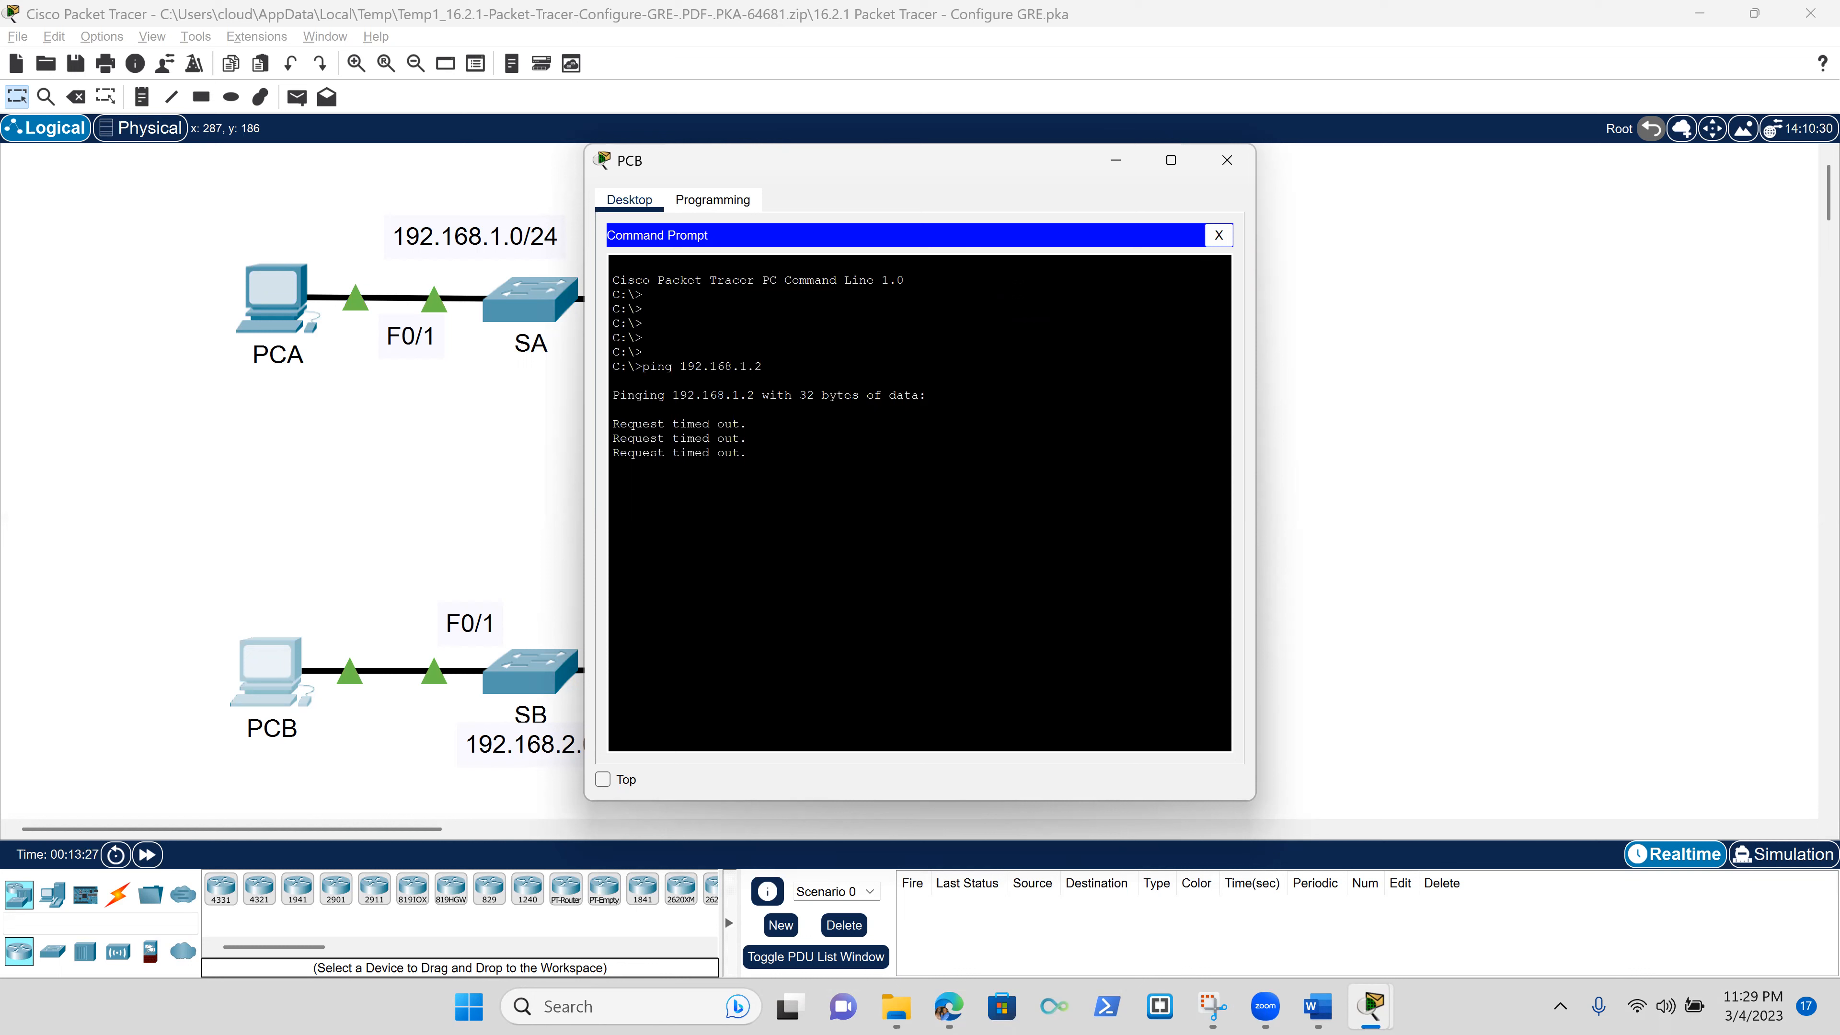
click(1222, 168)
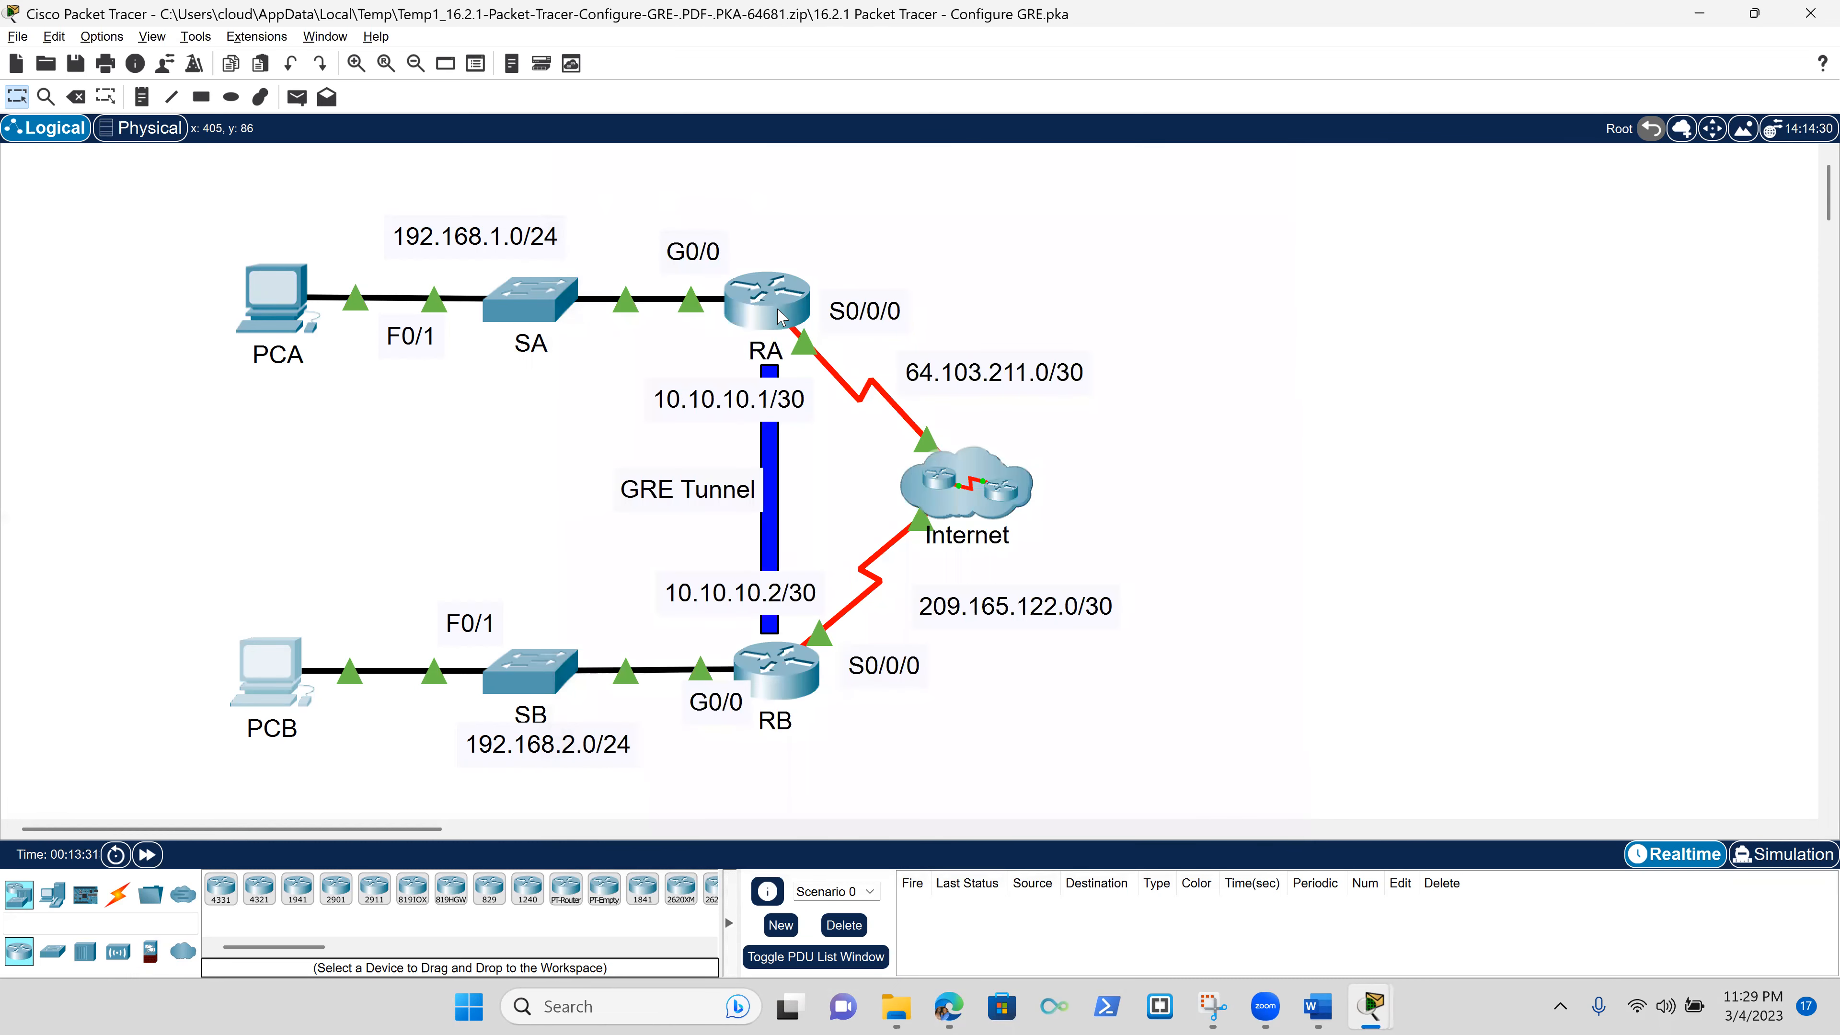
- Reopen router RA's command line interface from the topology and maximize its window
click(775, 310)
triple_click(777, 310)
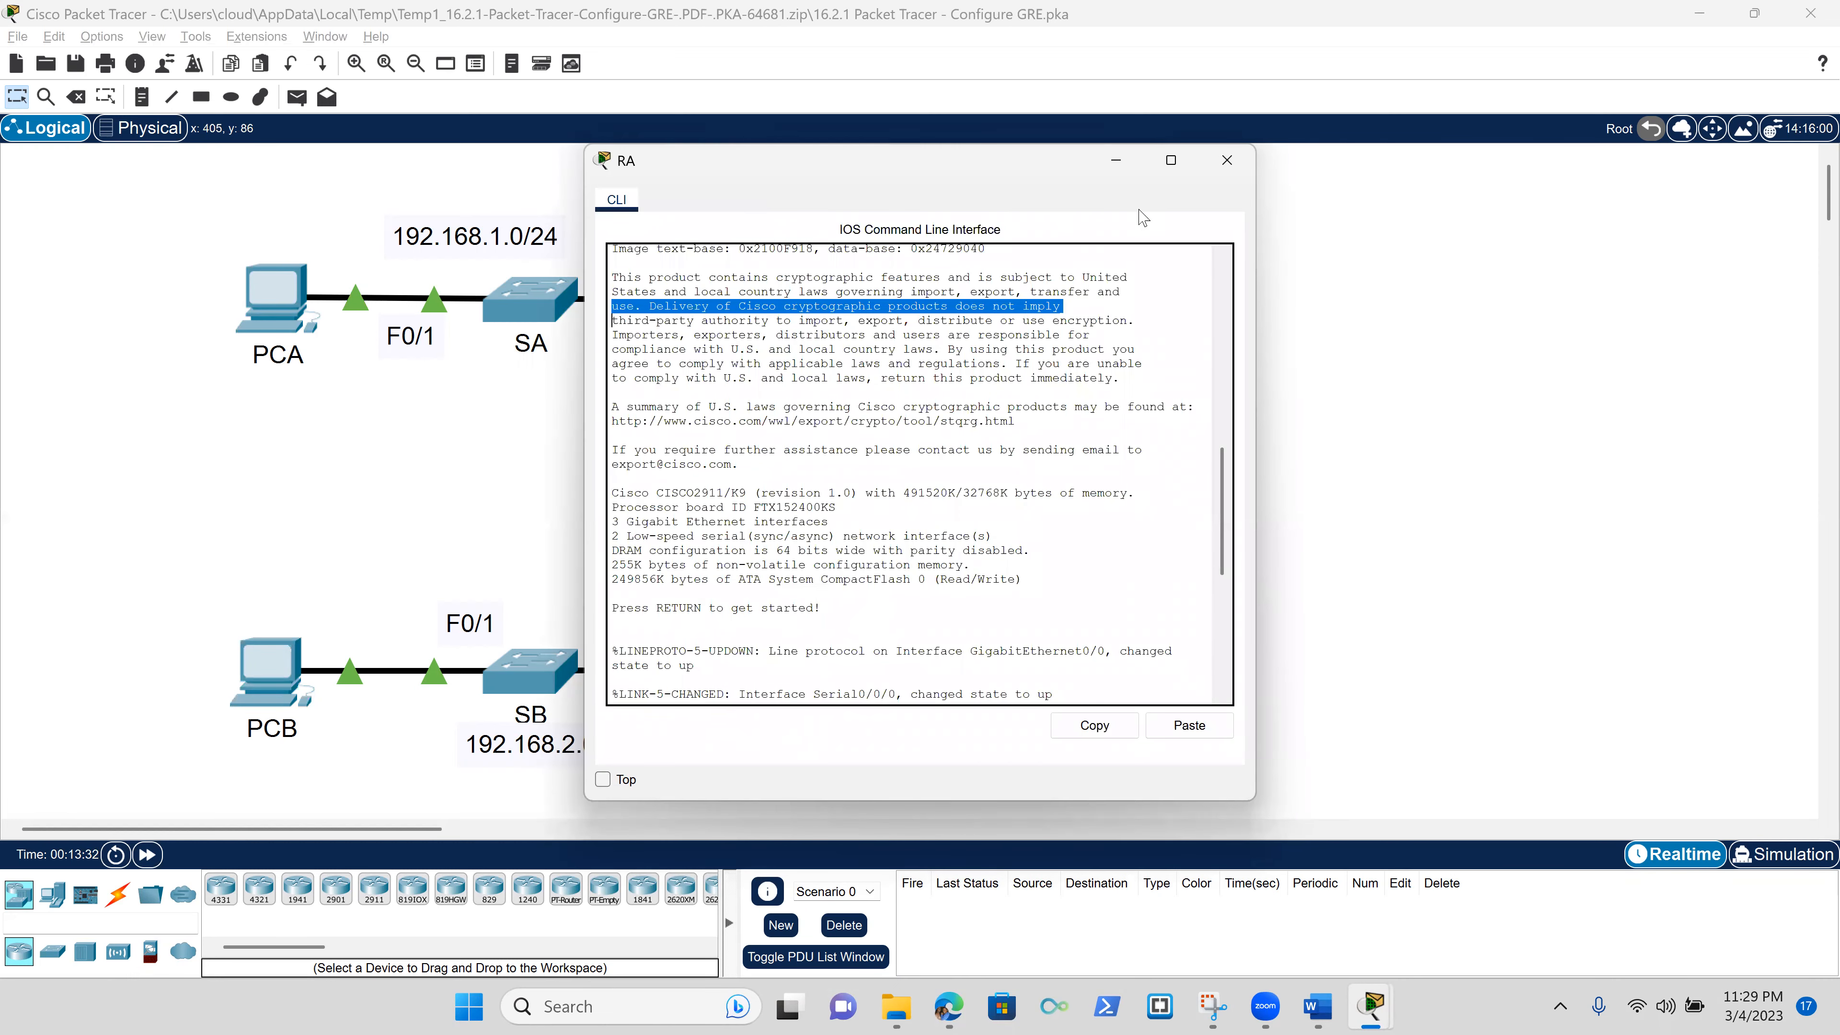
click(1172, 162)
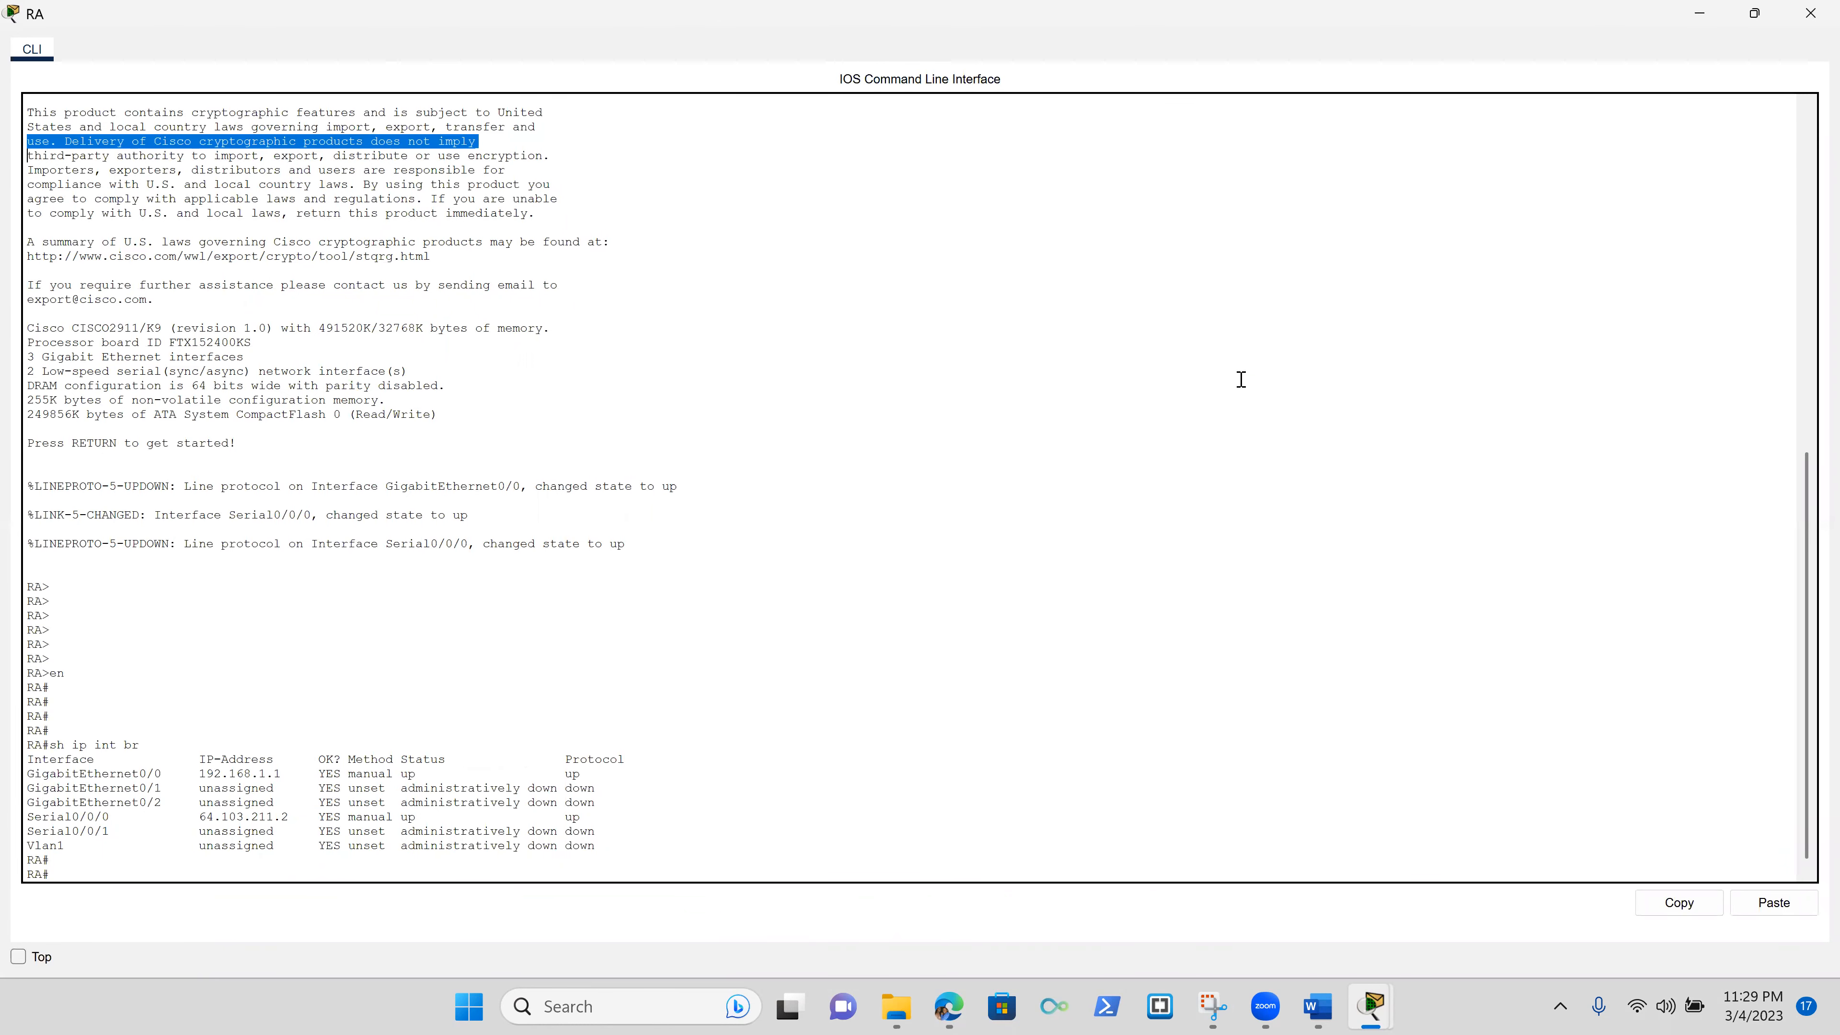
- Enter global configuration mode on router RA with conf t
key(Return)
key(Return)
key(Return)
key(Return)
key(Return)
text(conf t)
key(Return)
key(Return)
key(Return)
key(Return)
key(Return)
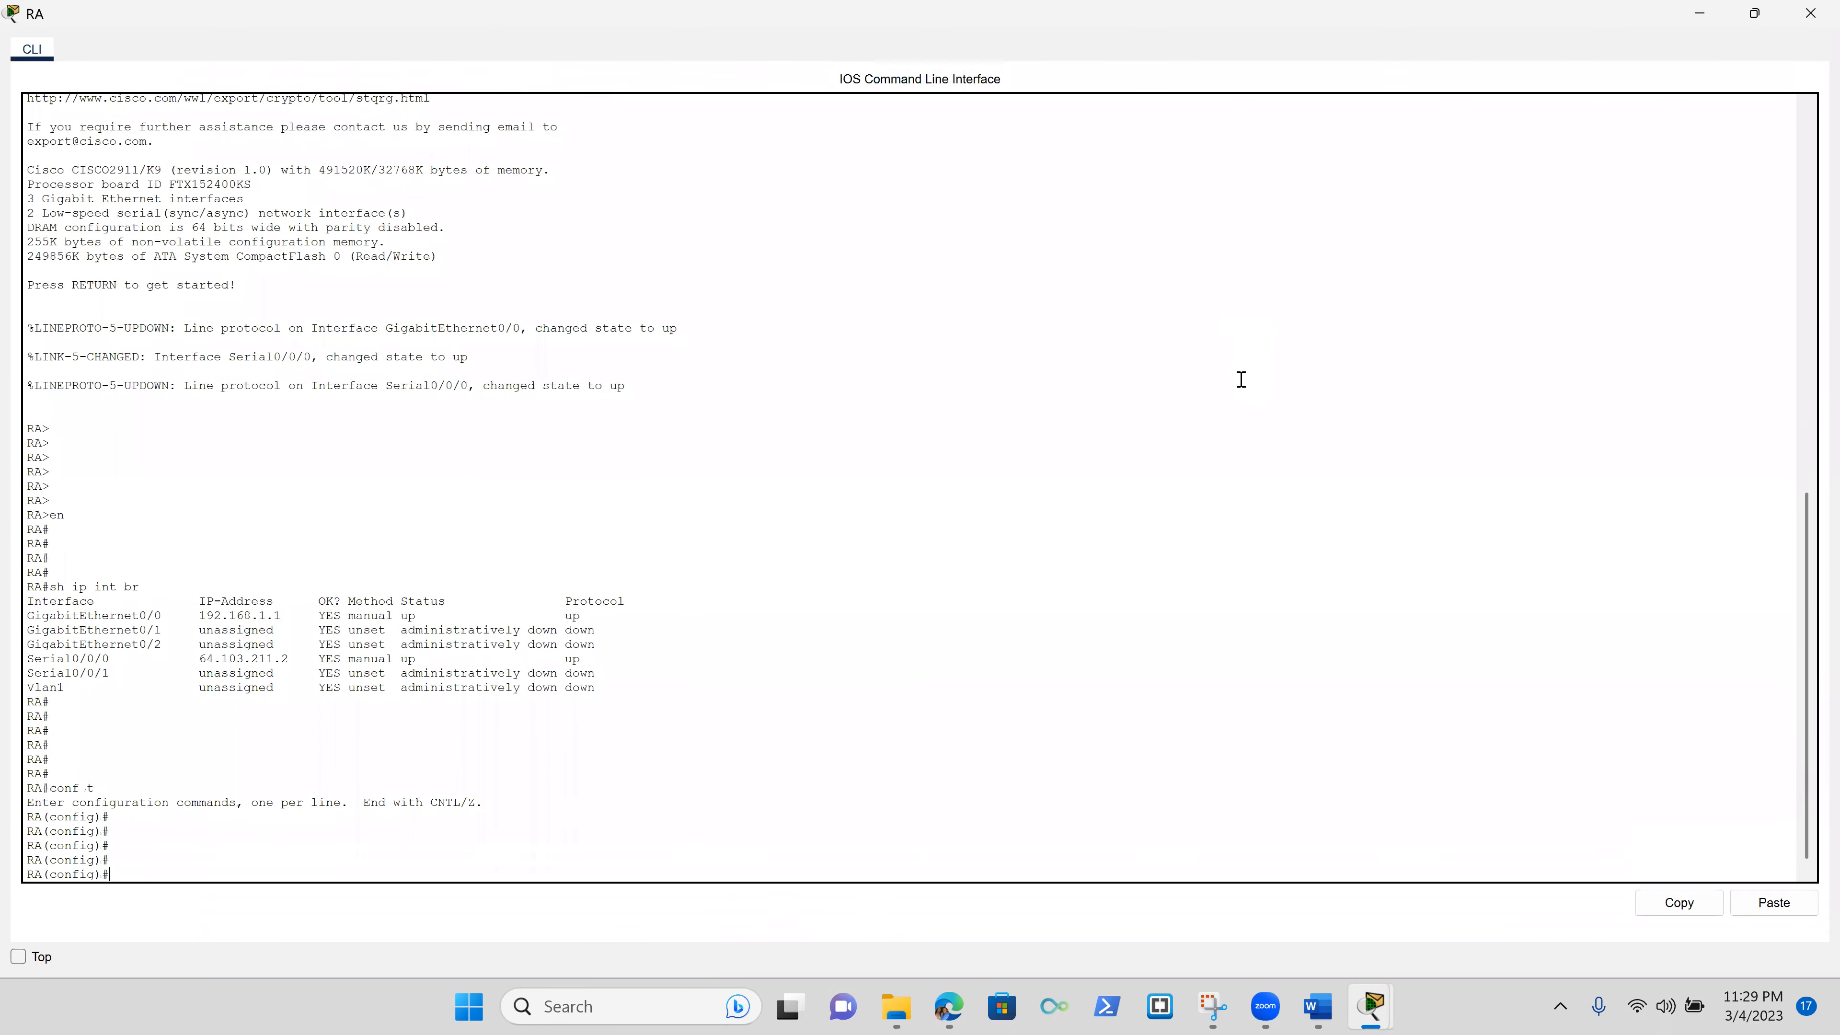
- Try to enter tunnel interface configuration on router RA with the command interface tunnel o
text(int)
key(Tab)
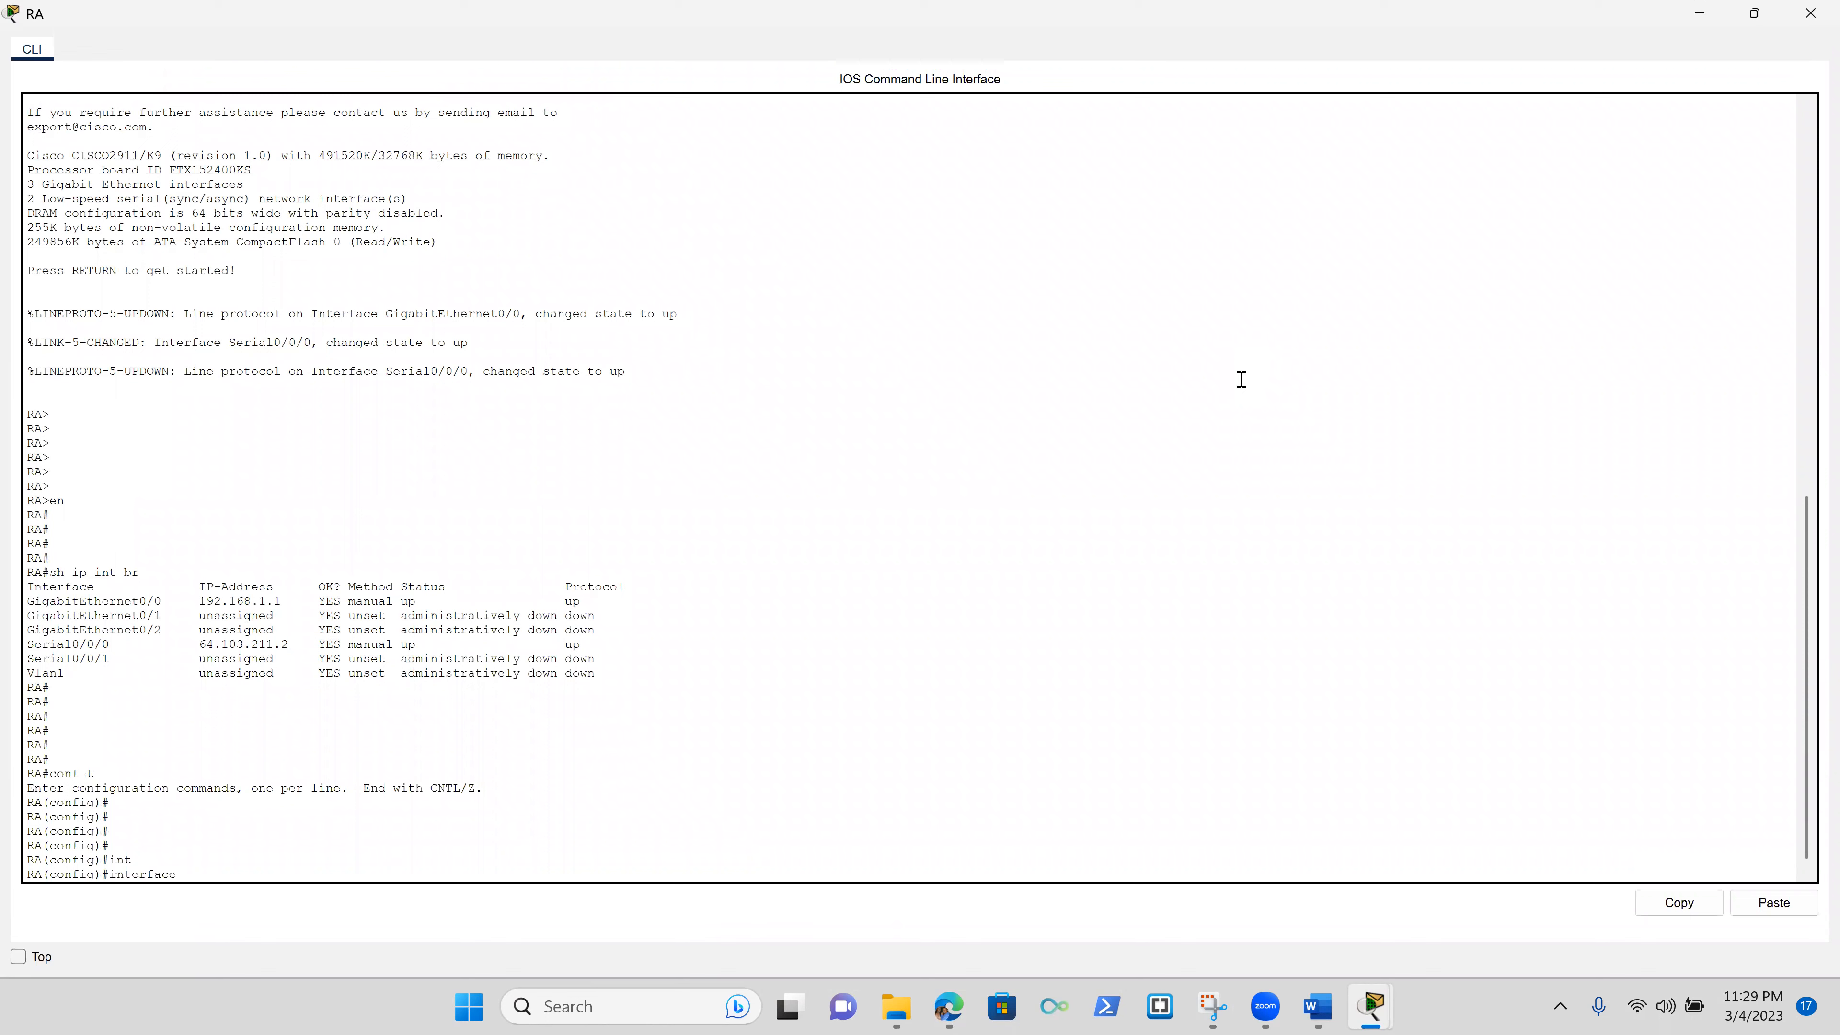
text(gi)
key(Tab)
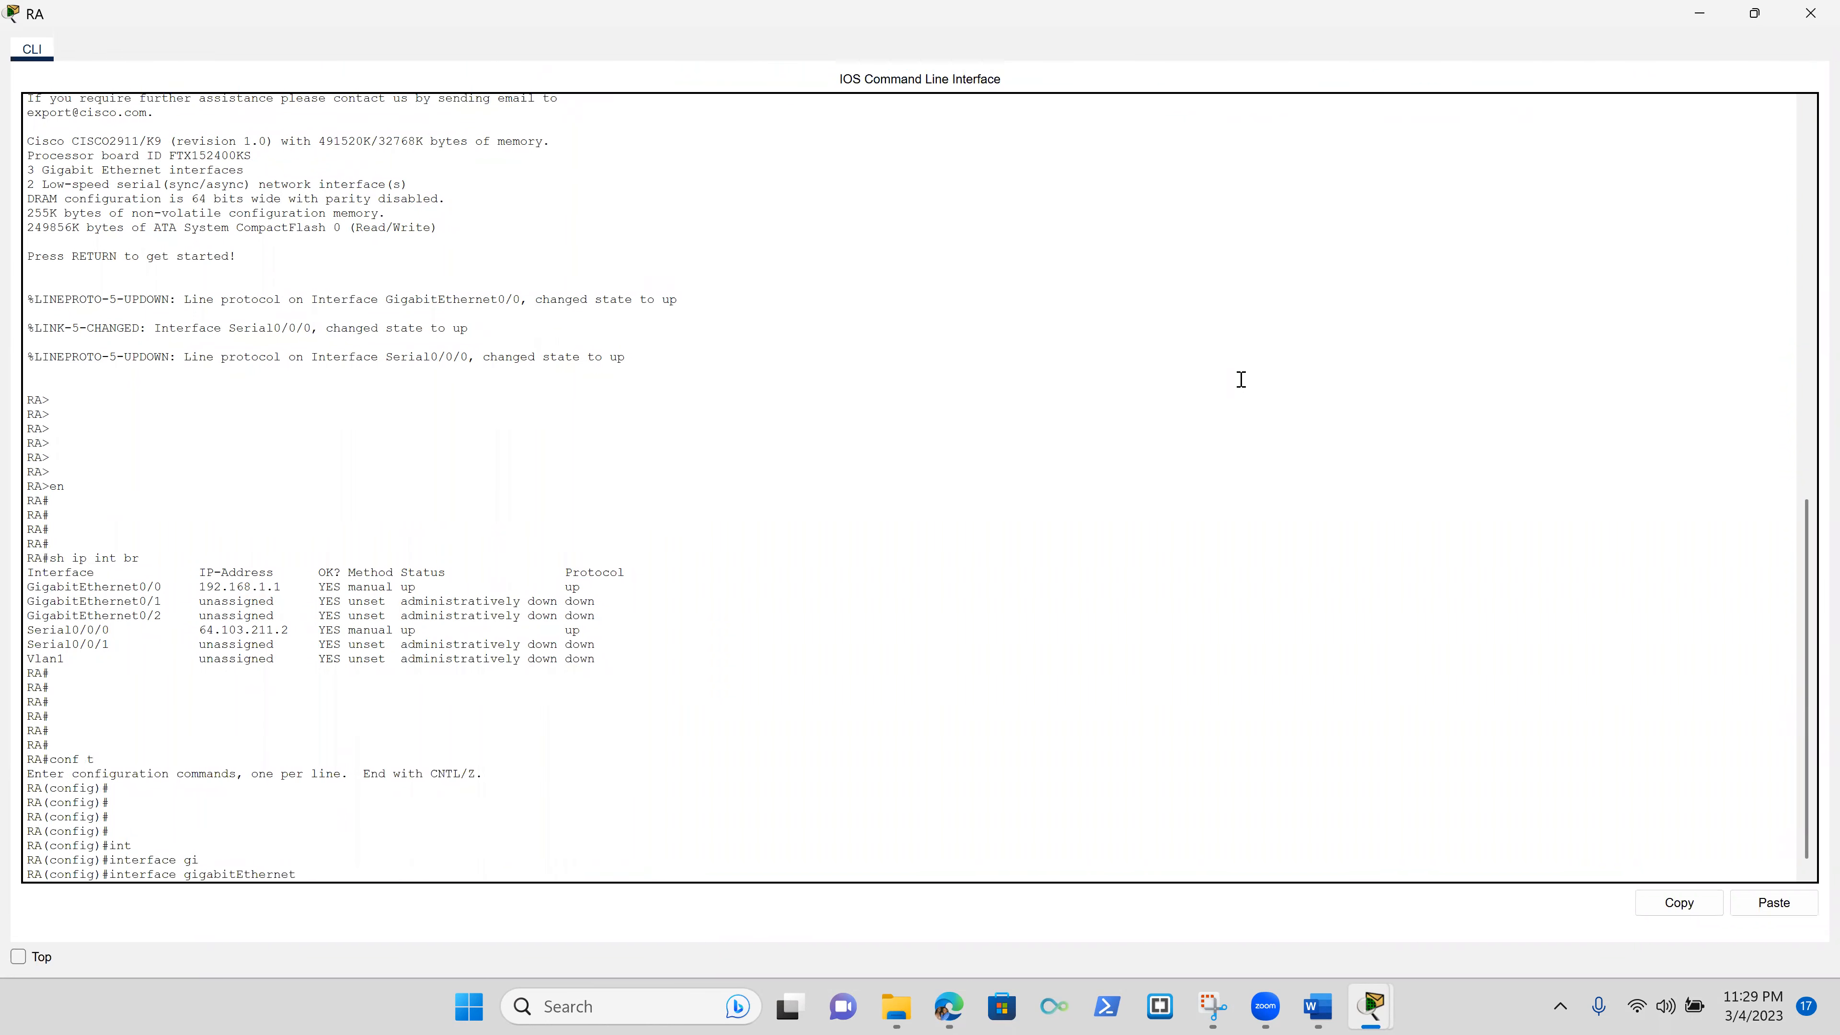
key(BackSpace)
key(BackSpace)
key(BackSpace)
key(BackSpace)
key(BackSpace)
key(BackSpace)
key(BackSpace)
key(BackSpace)
key(BackSpace)
key(BackSpace)
key(BackSpace)
key(BackSpace)
key(BackSpace)
key(BackSpace)
key(BackSpace)
text(tun)
key(Tab)
text(o)
key(Return)
key(Return)
key(Return)
key(Return)
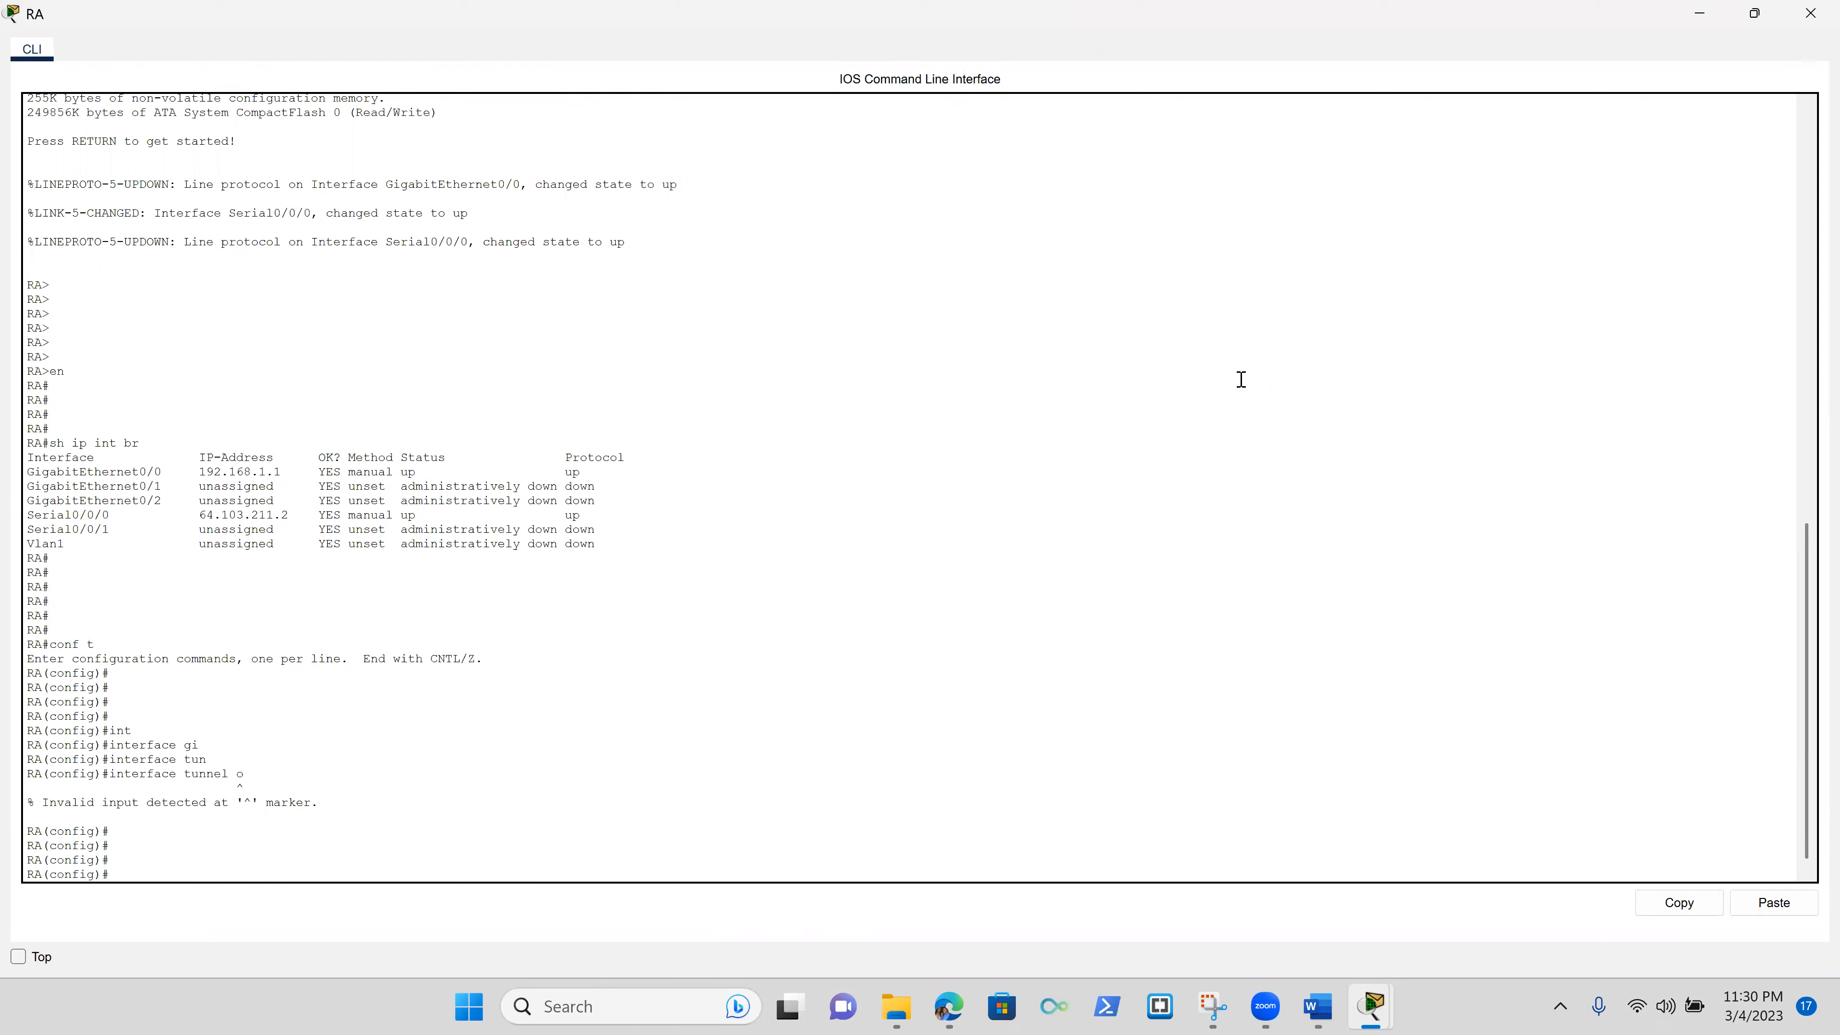
- Check the addressing table in Word and try to assign ip address 10.10.10.1 255.255.255.252 from RA's global configuration mode
click(1318, 1013)
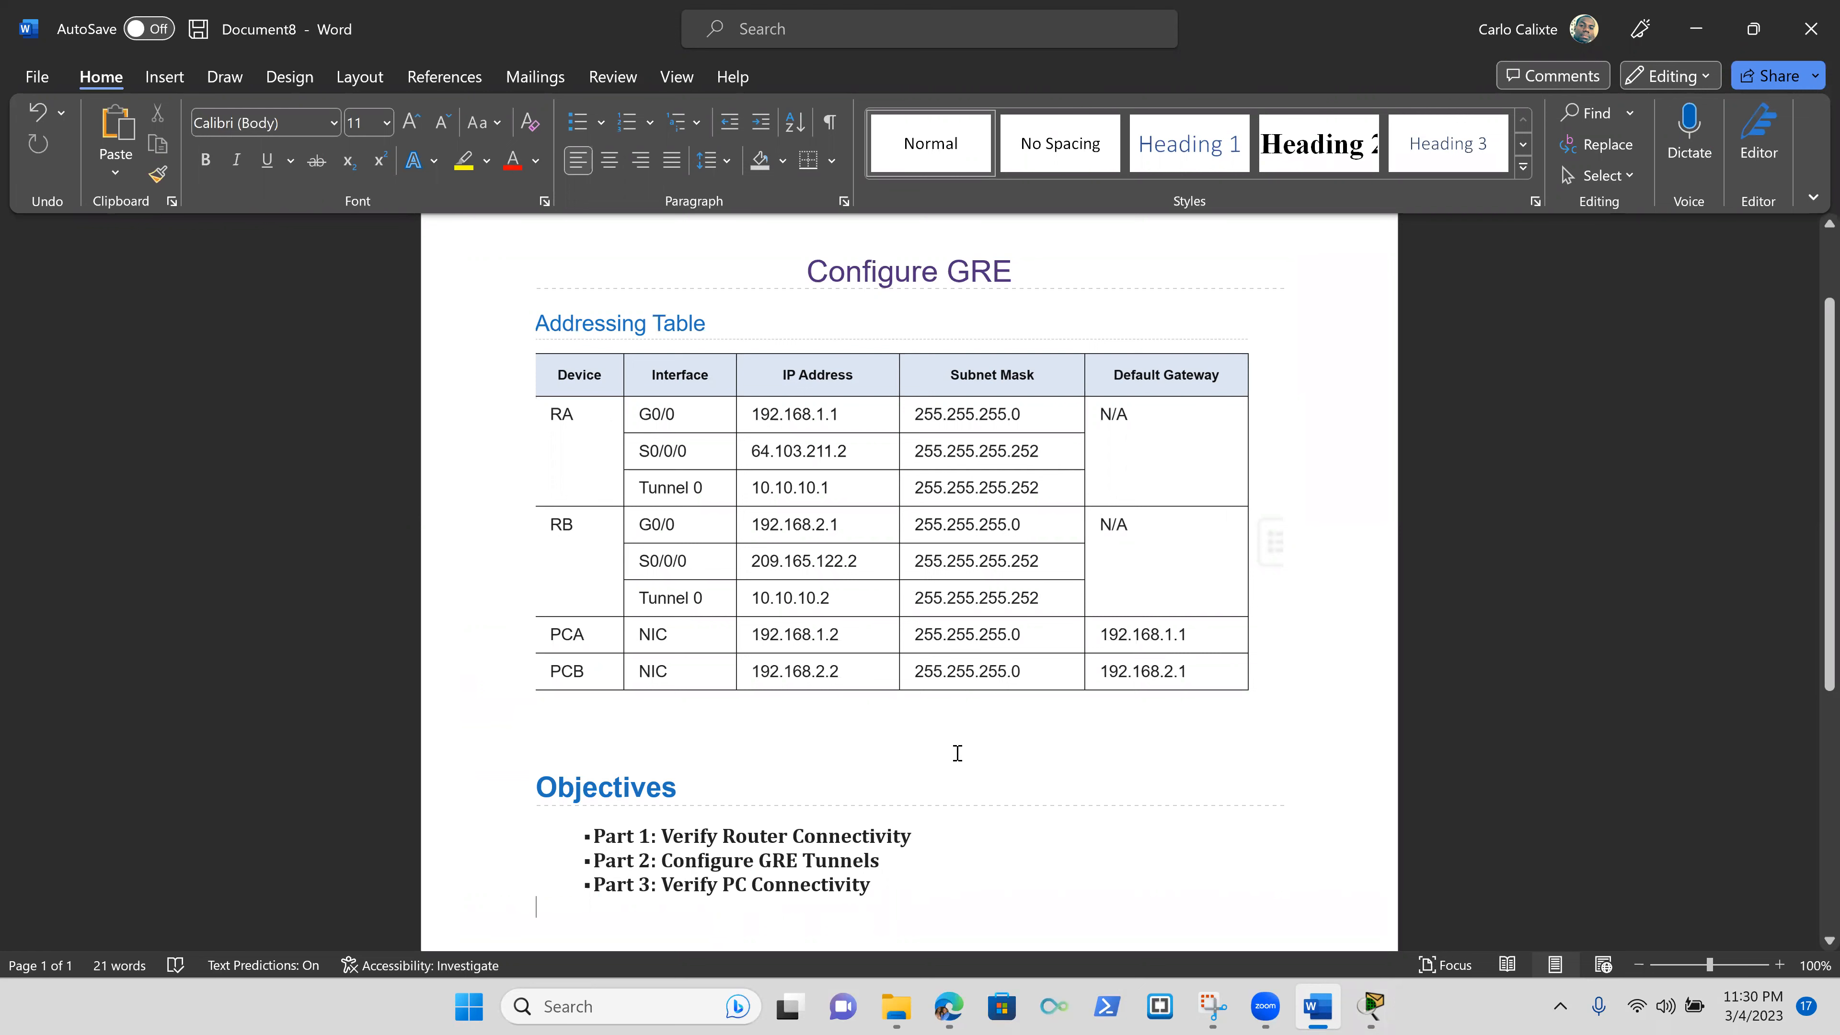
key(alt+Tab)
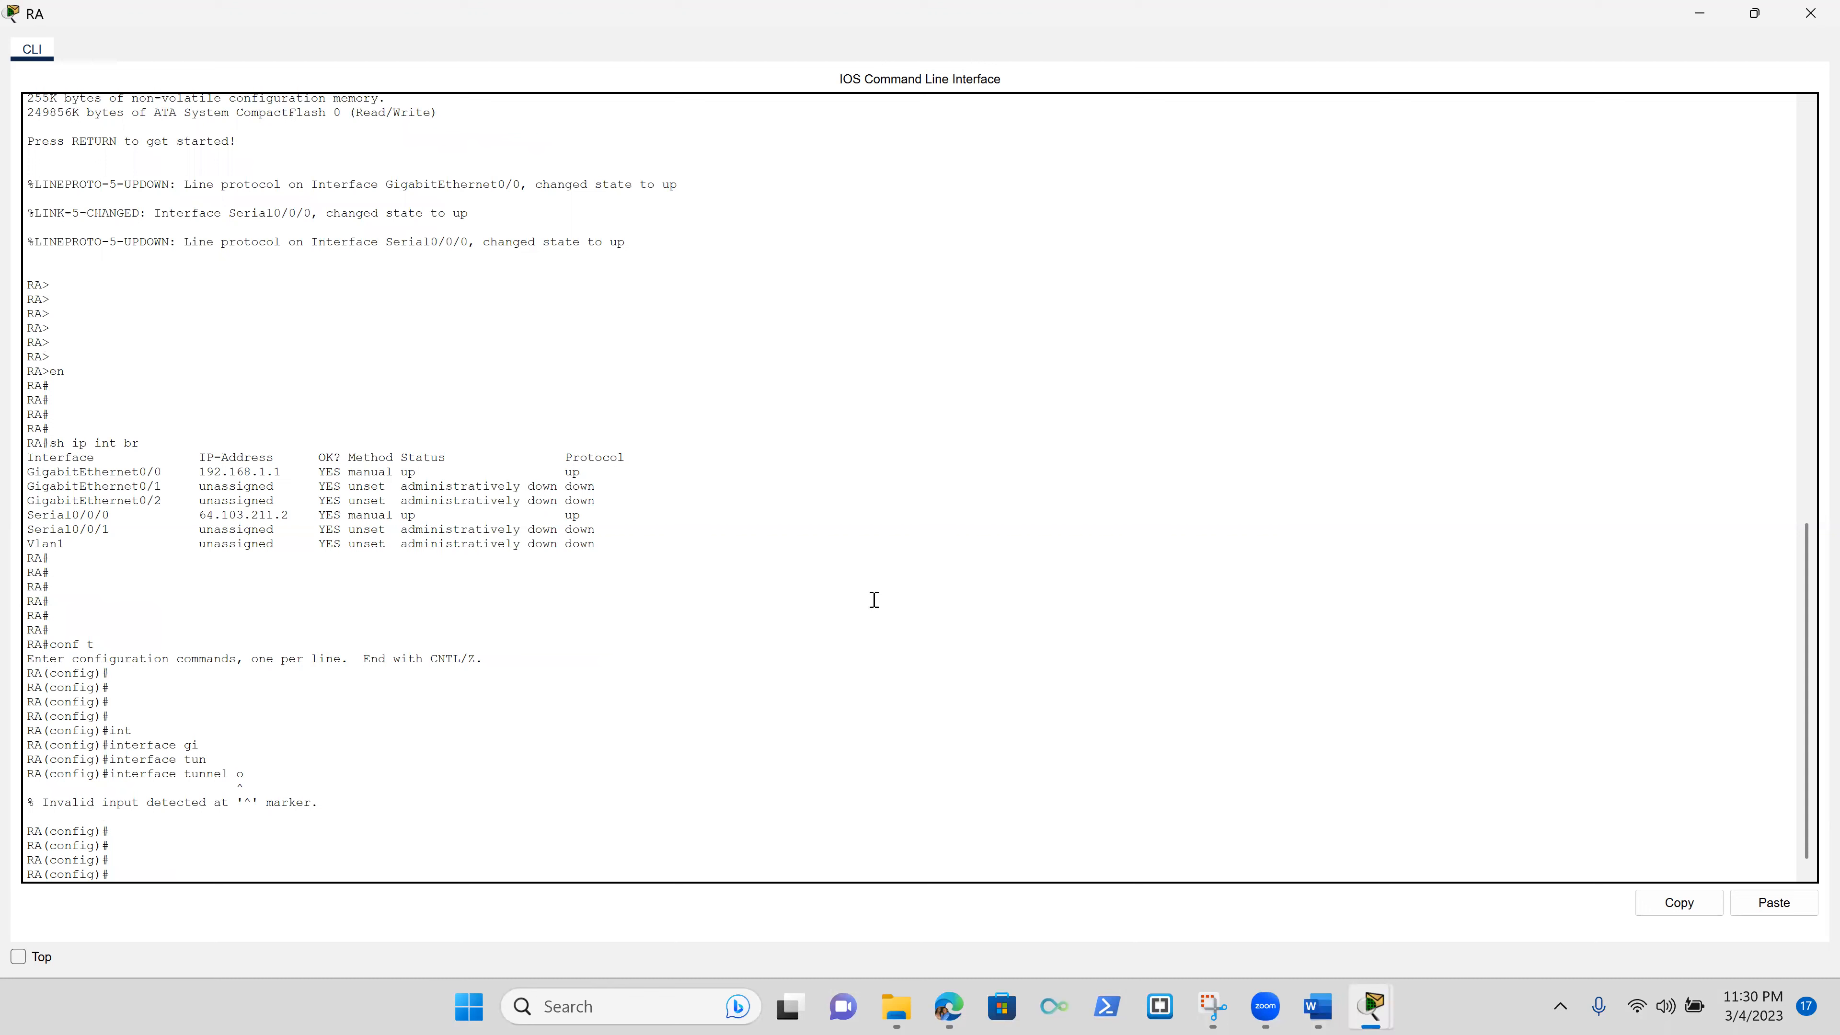
text(ip a)
key(Tab)
key(BackSpace)
key(BackSpace)
key(BackSpace)
key(BackSpace)
key(BackSpace)
key(BackSpace)
key(BackSpace)
key(BackSpace)
text(d)
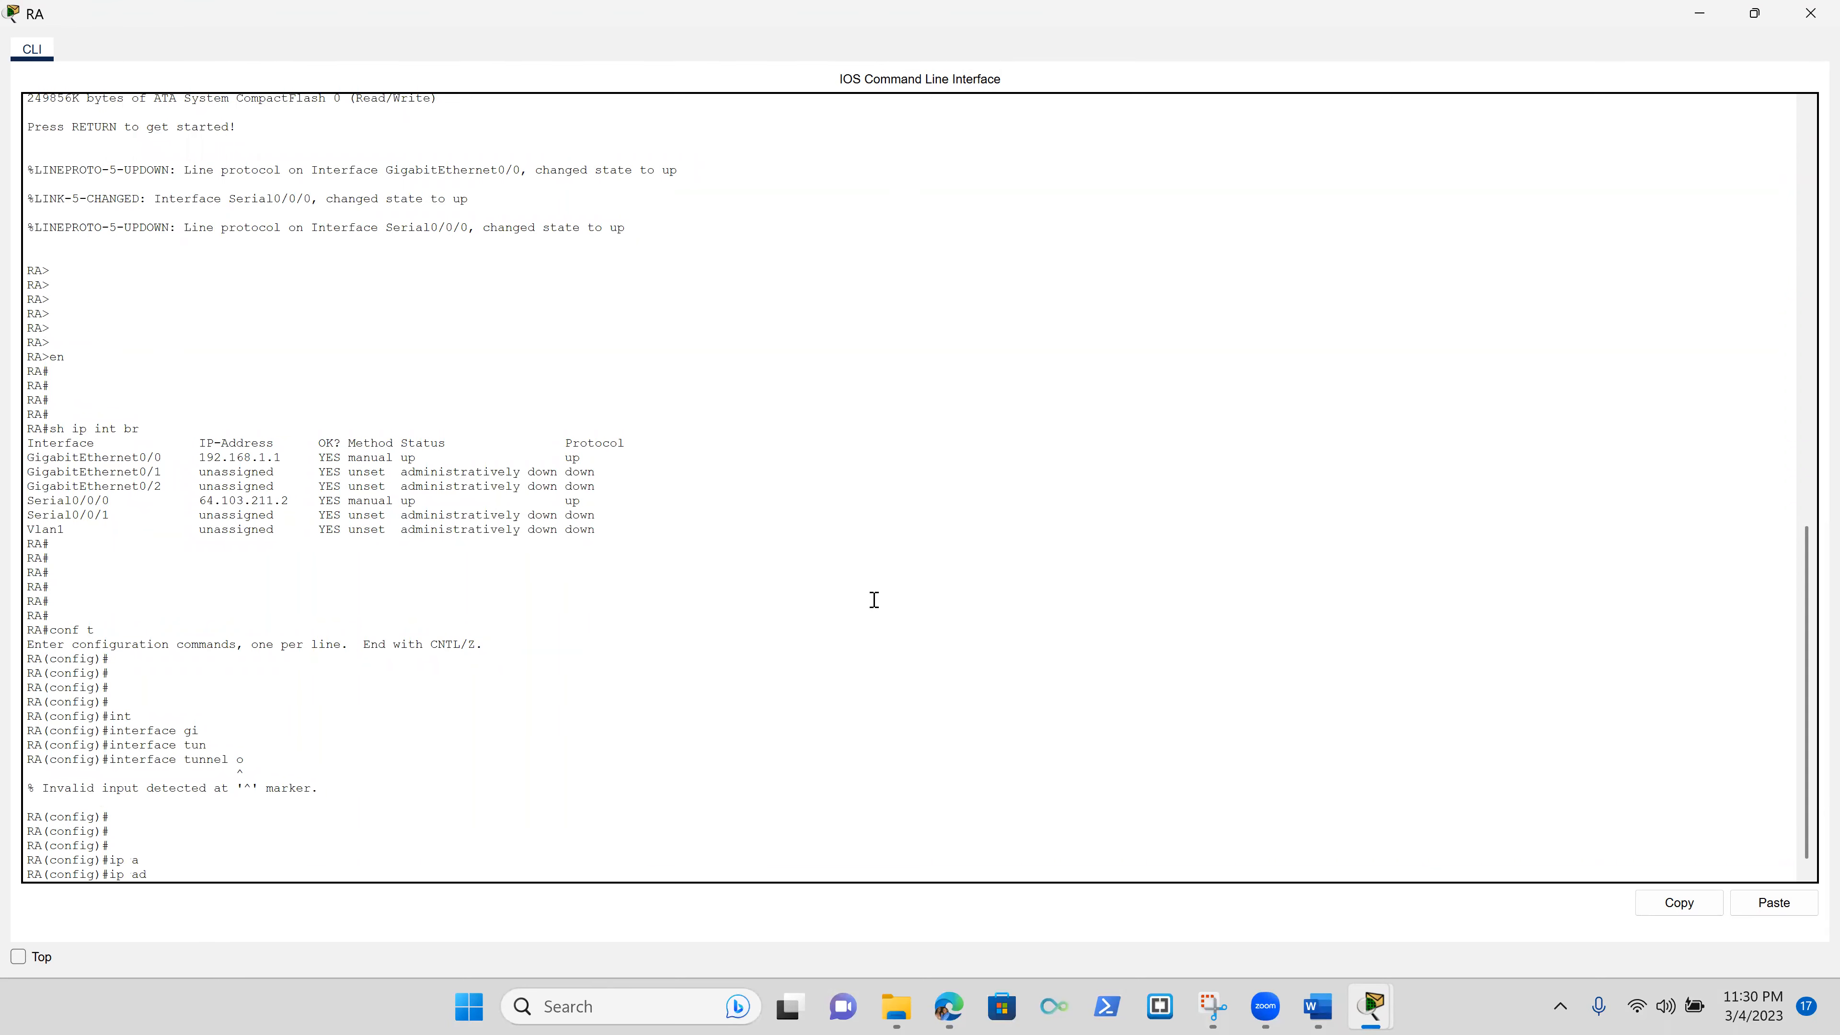
text(d)
key(Tab)
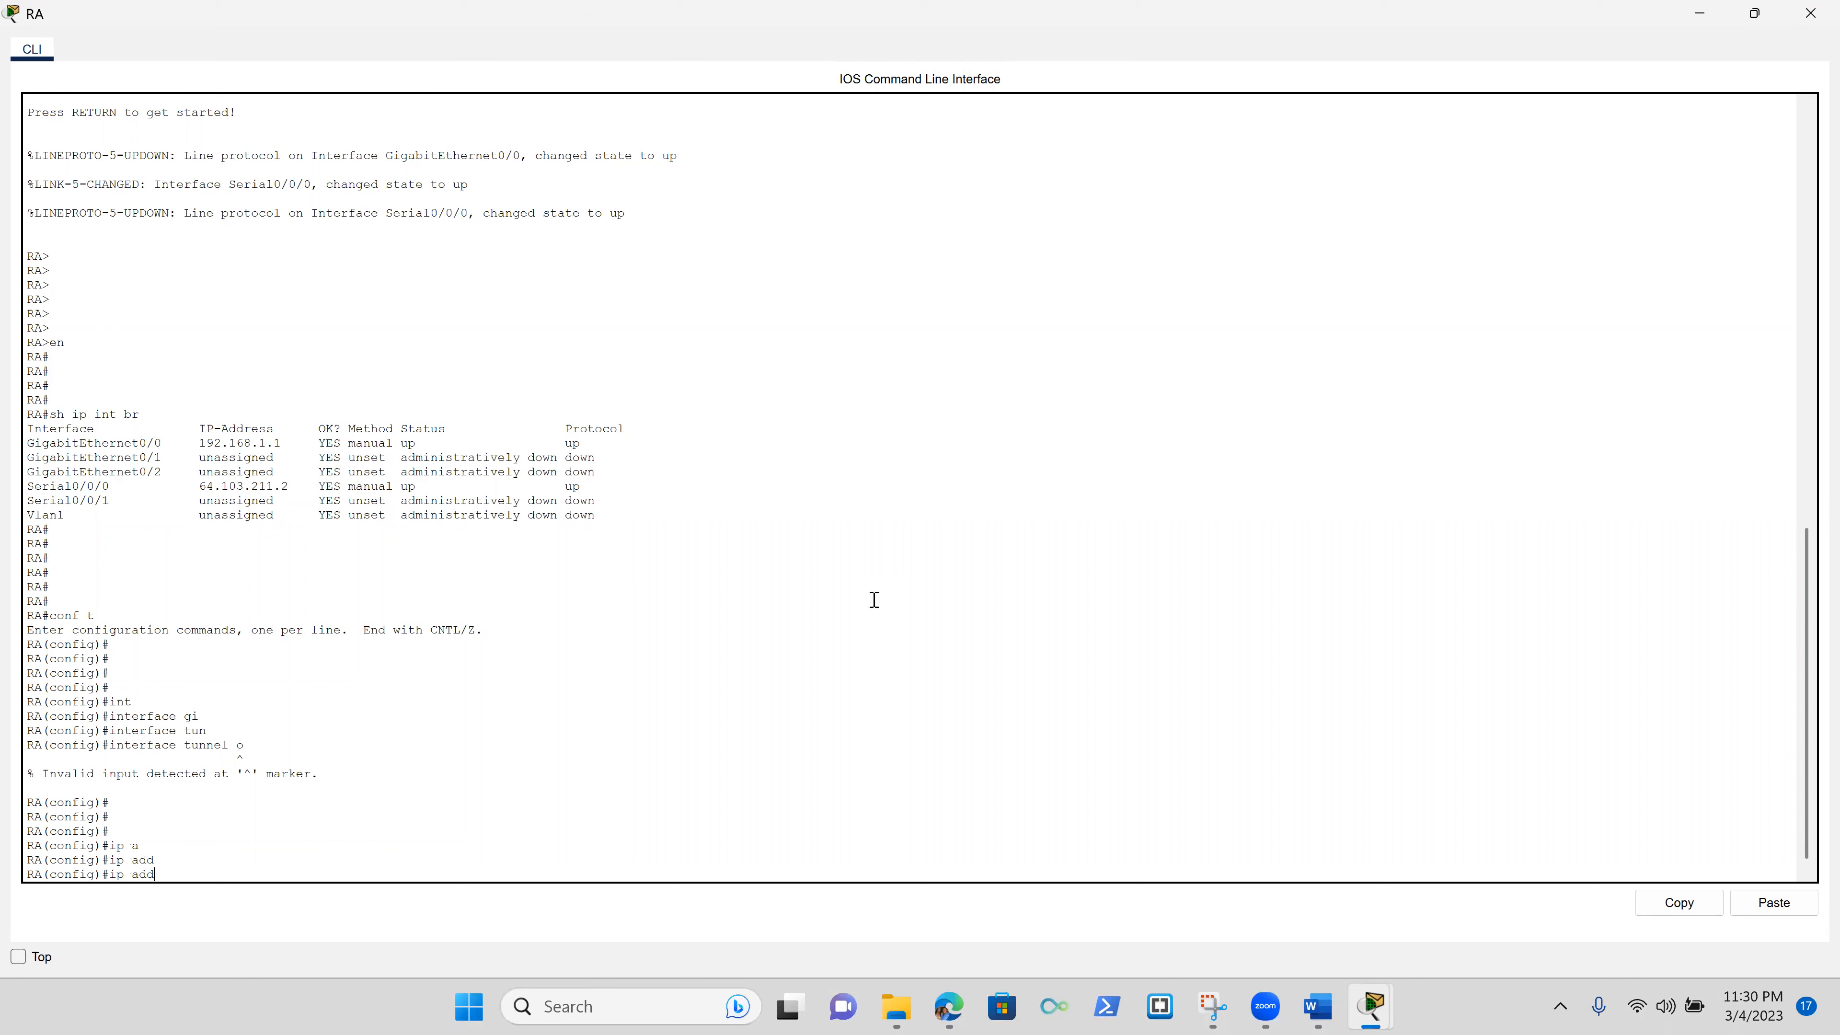
text(ress 10.10.10.1 255.255.255.252)
key(Return)
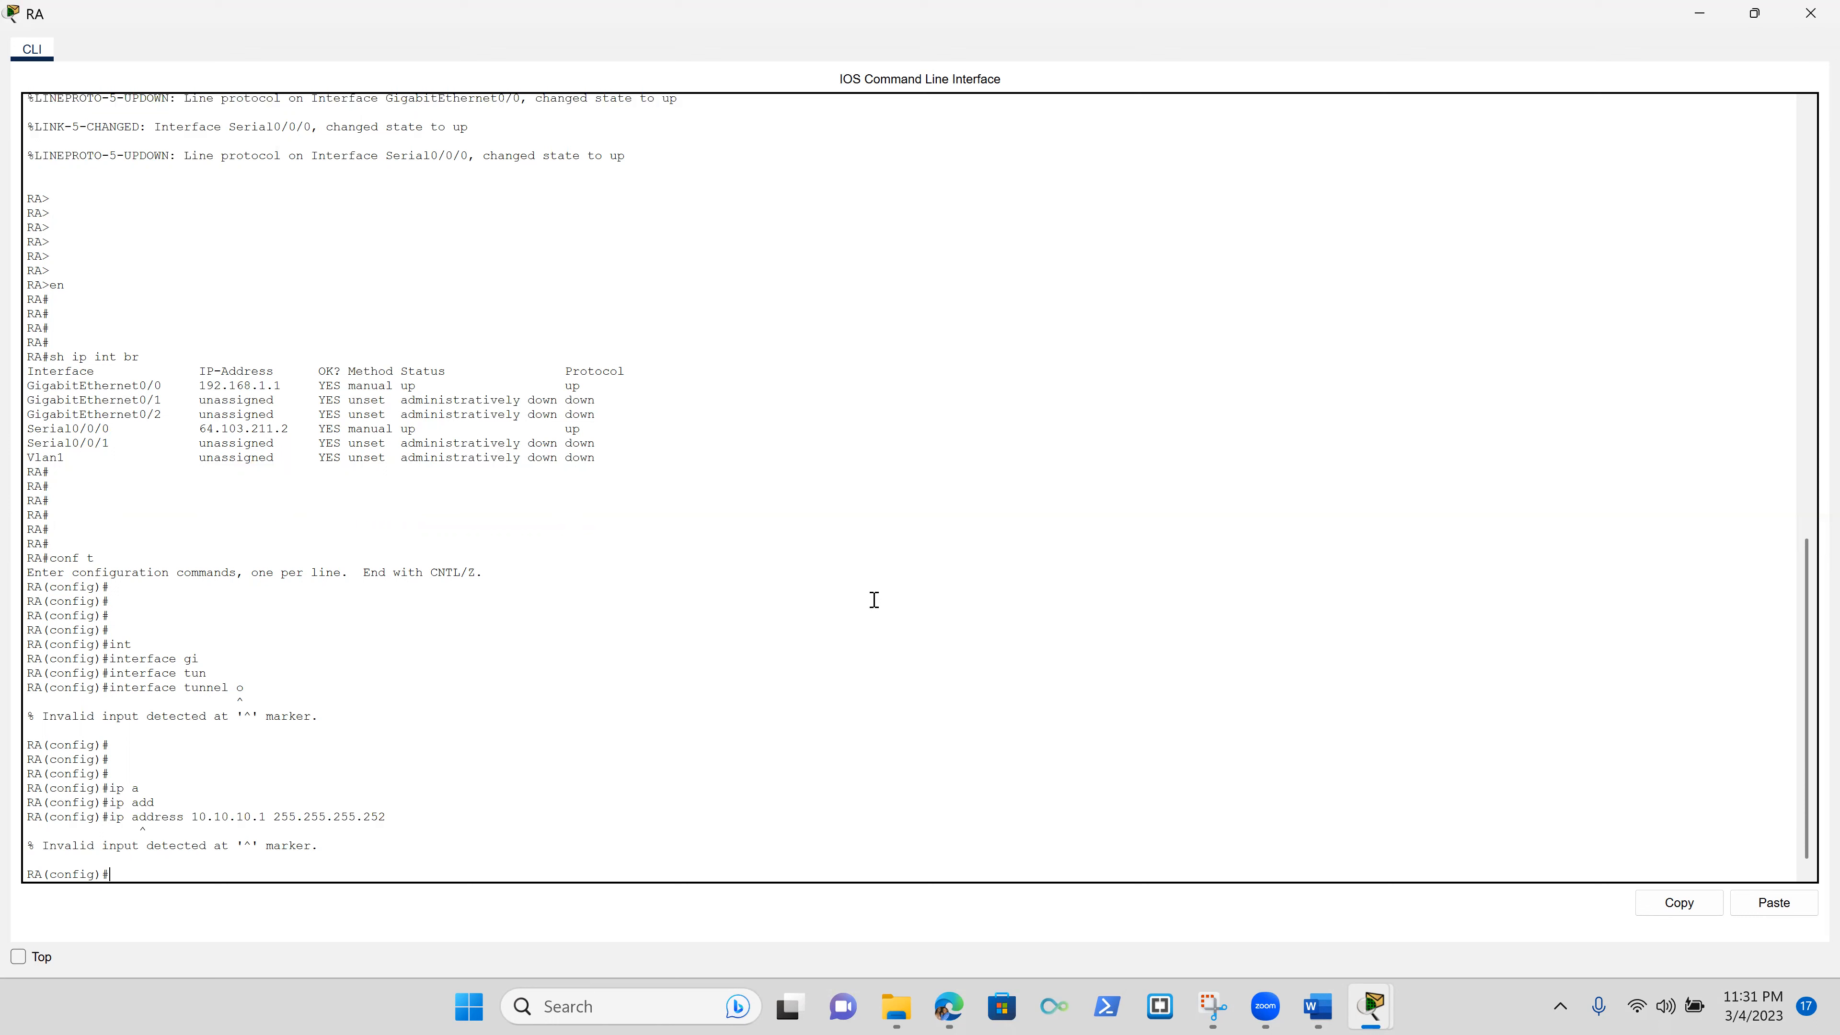
- Create the tunnel interface on router RA with the command interface tunnel 0
key(Up)
key(Up)
key(Up)
key(Up)
key(Return)
key(Return)
key(Return)
key(Return)
key(Return)
key(Return)
key(Return)
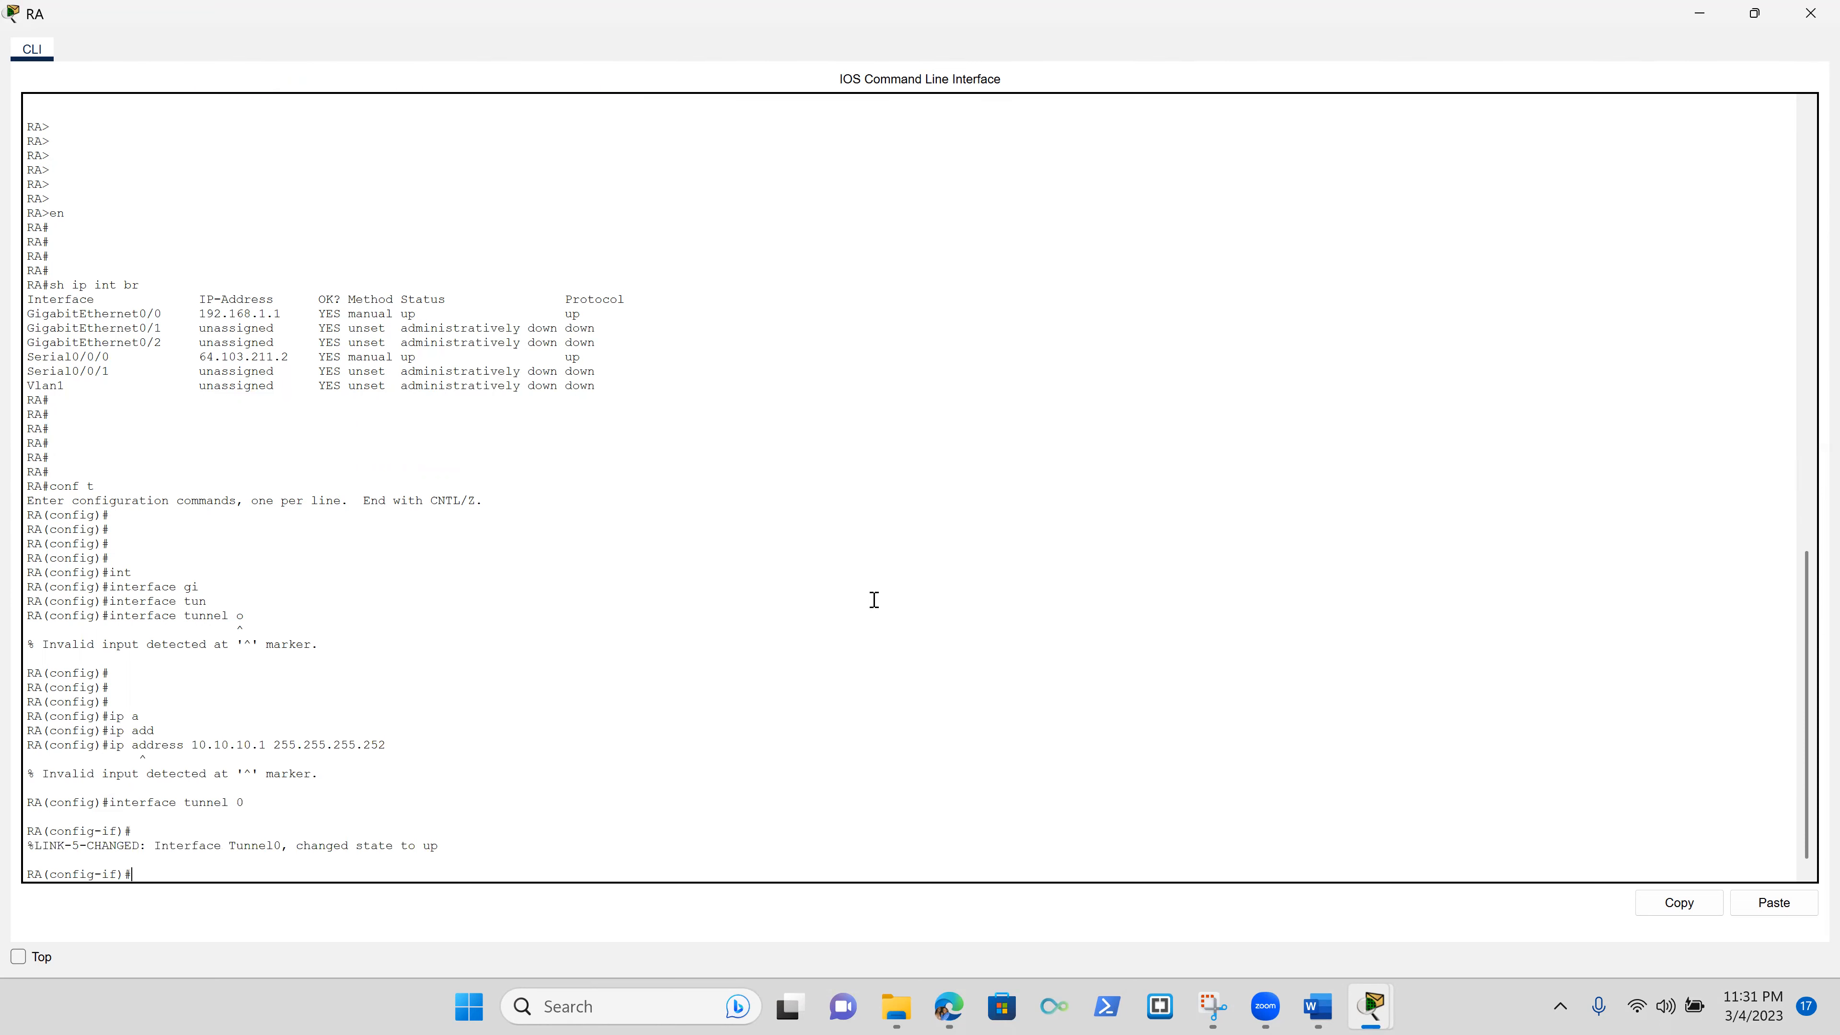
key(Return)
- Assign IP address 10.10.10.1 with mask 255.255.255.252 to RA's tunnel 0 interface
key(Up)
key(Up)
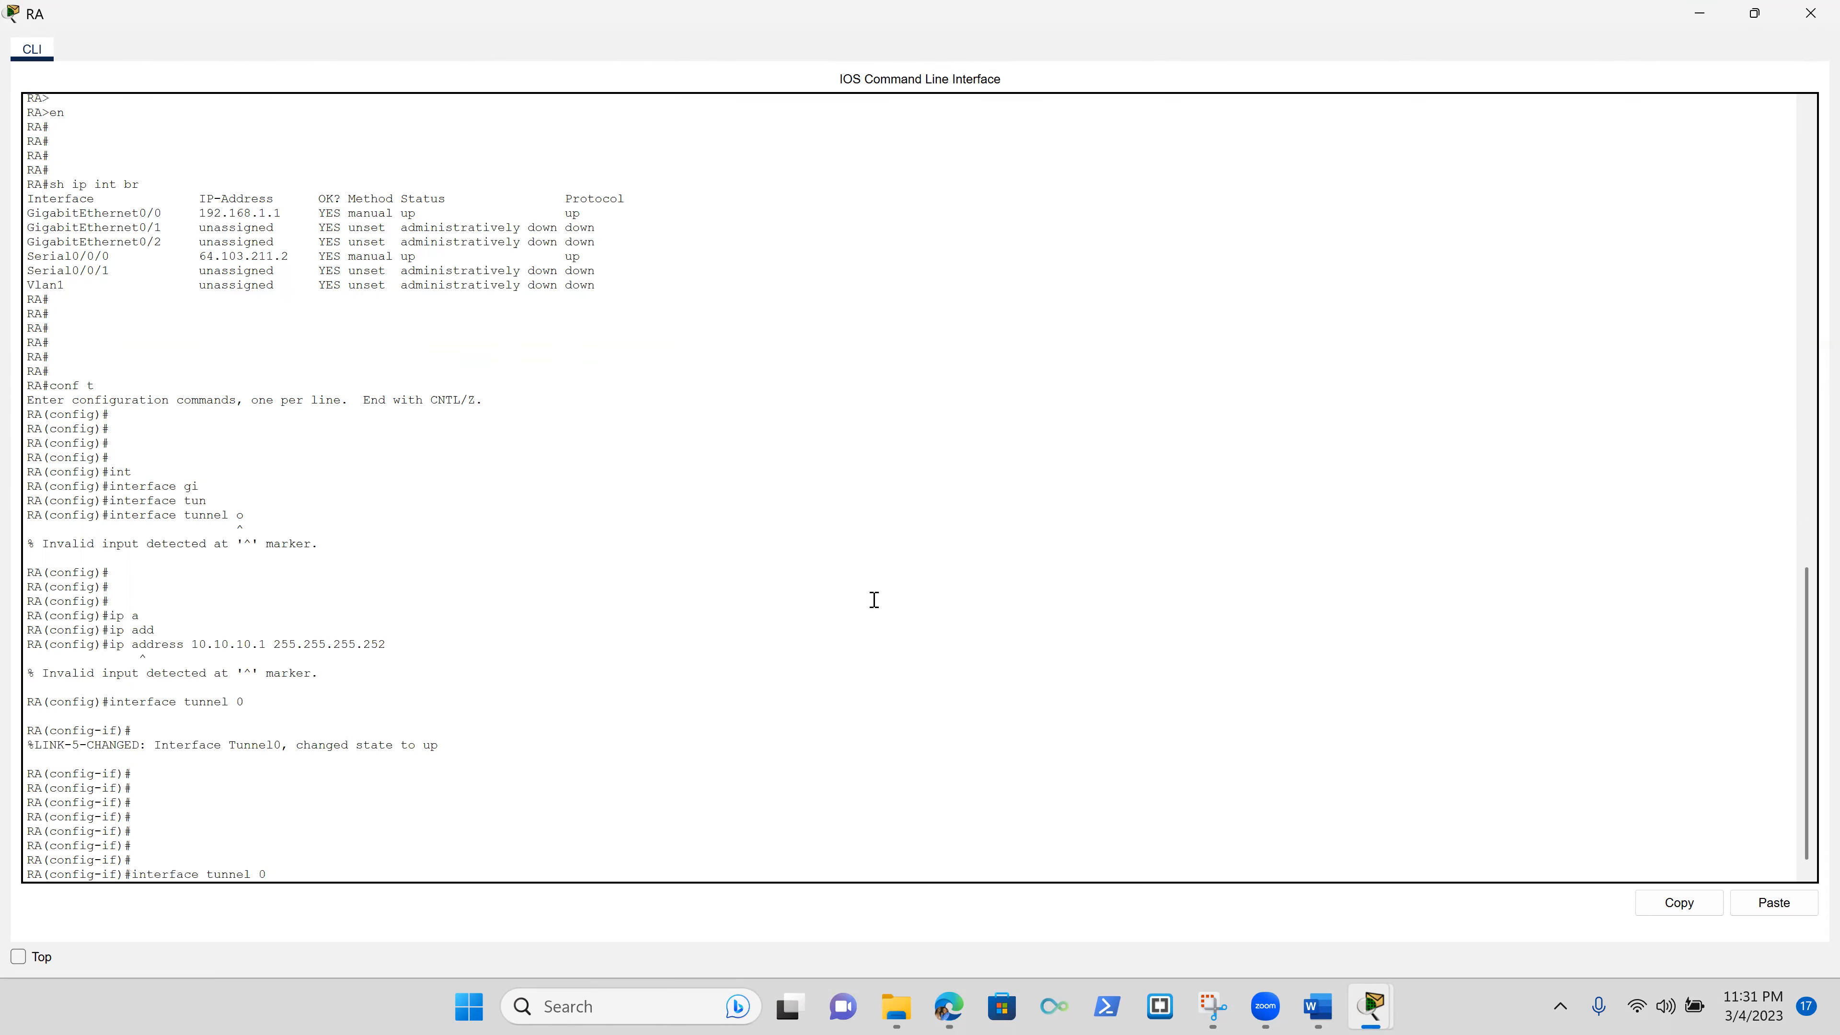
key(Return)
key(Return)
key(Return)
key(Return)
key(Return)
key(Return)
key(Return)
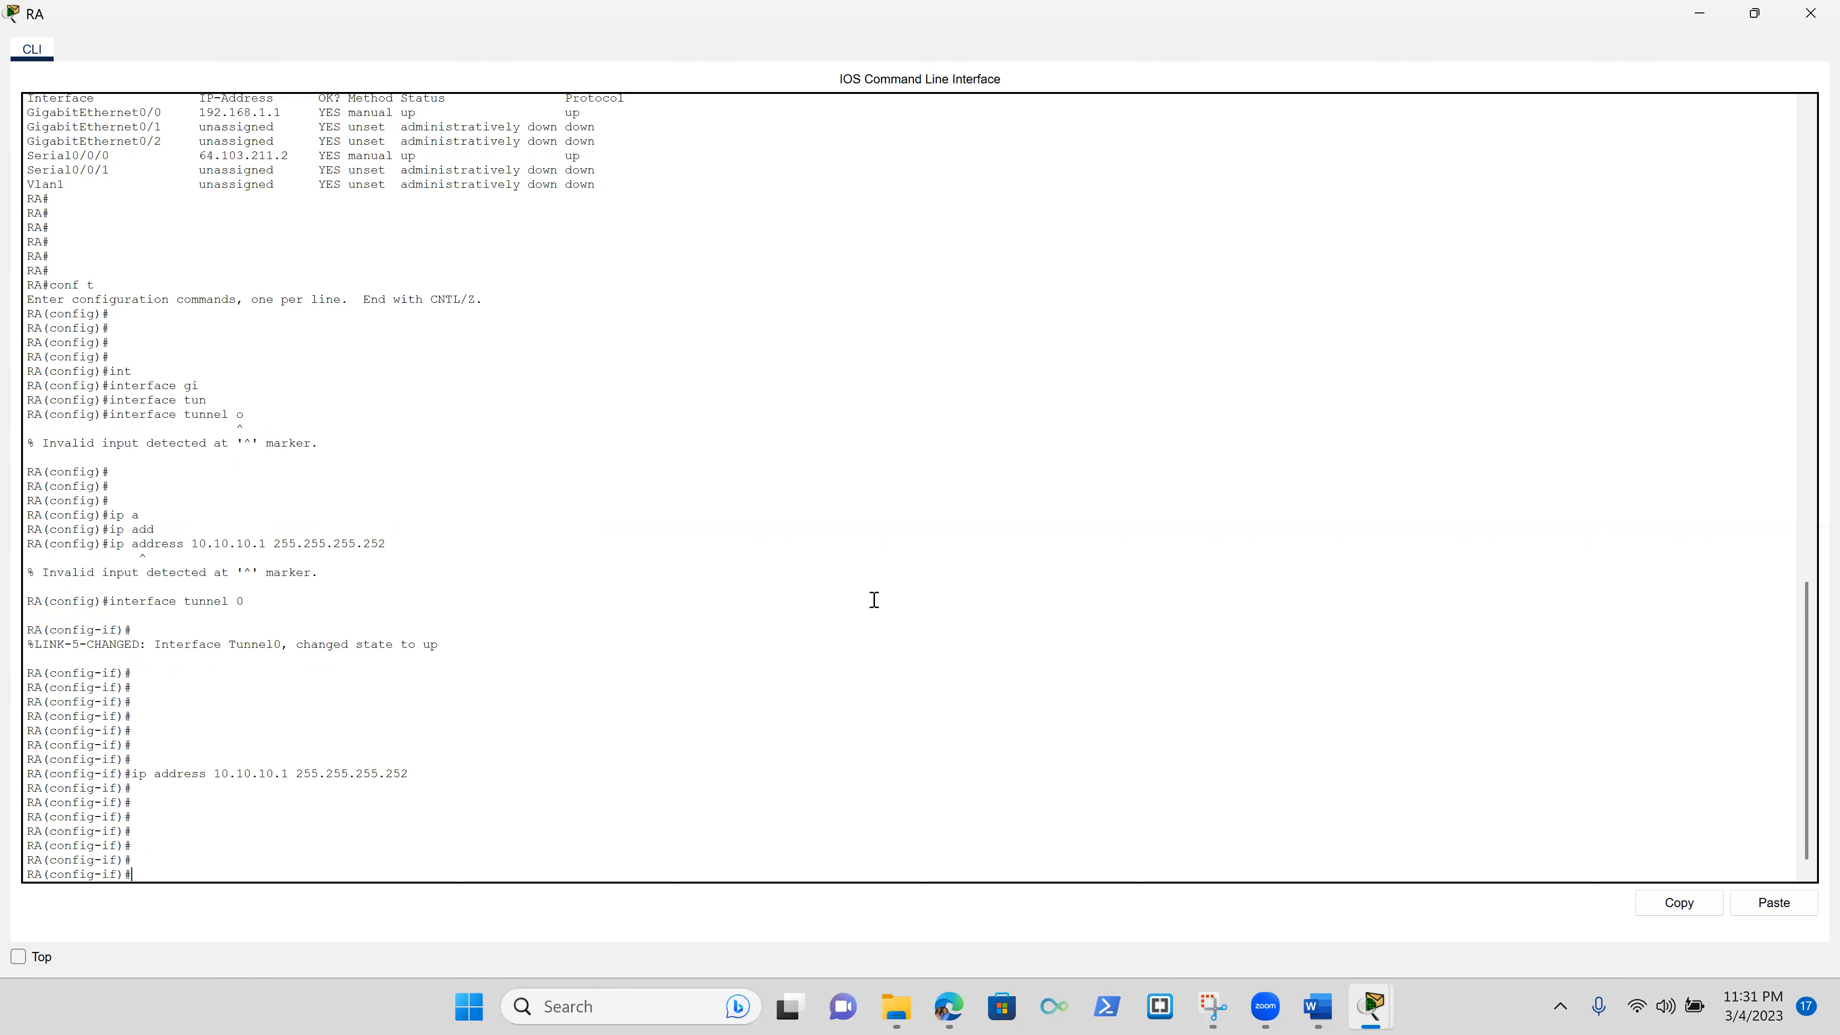
- Set the source of RA's tunnel 0 to s0/0/0 with the tunnel source command
text(tun)
key(Tab)
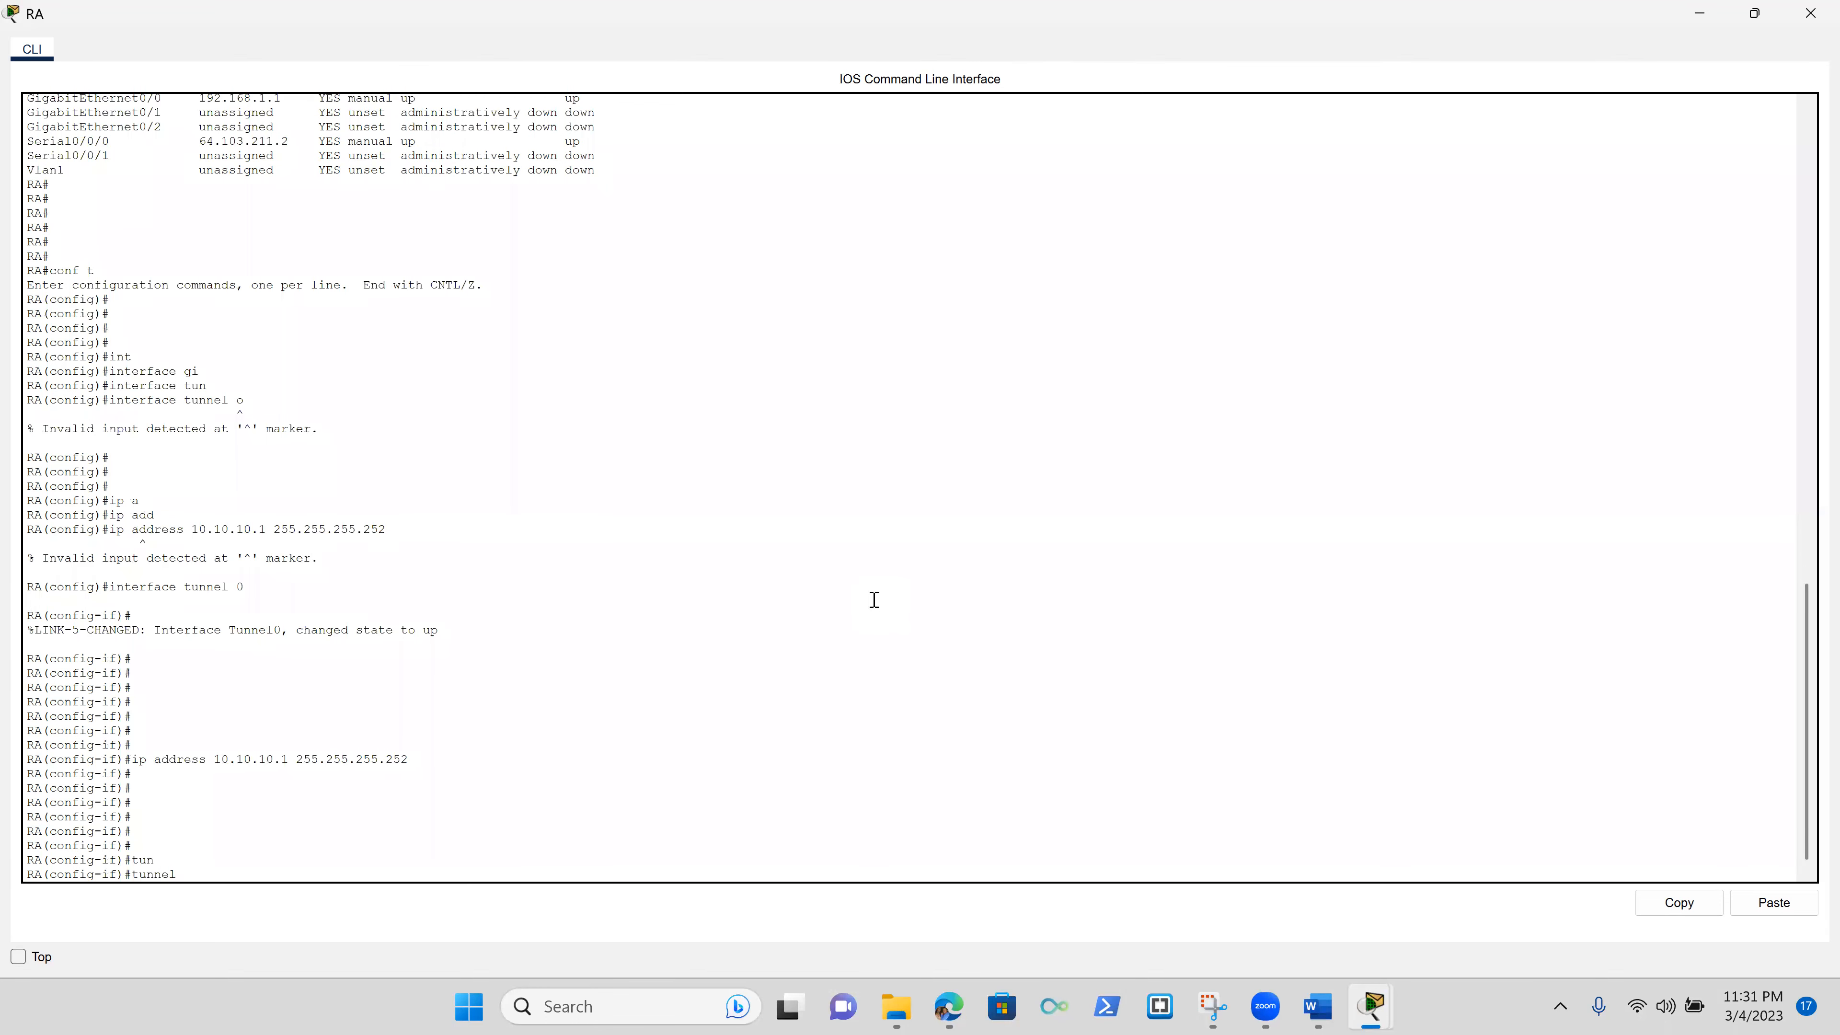
text(so)
key(Tab)
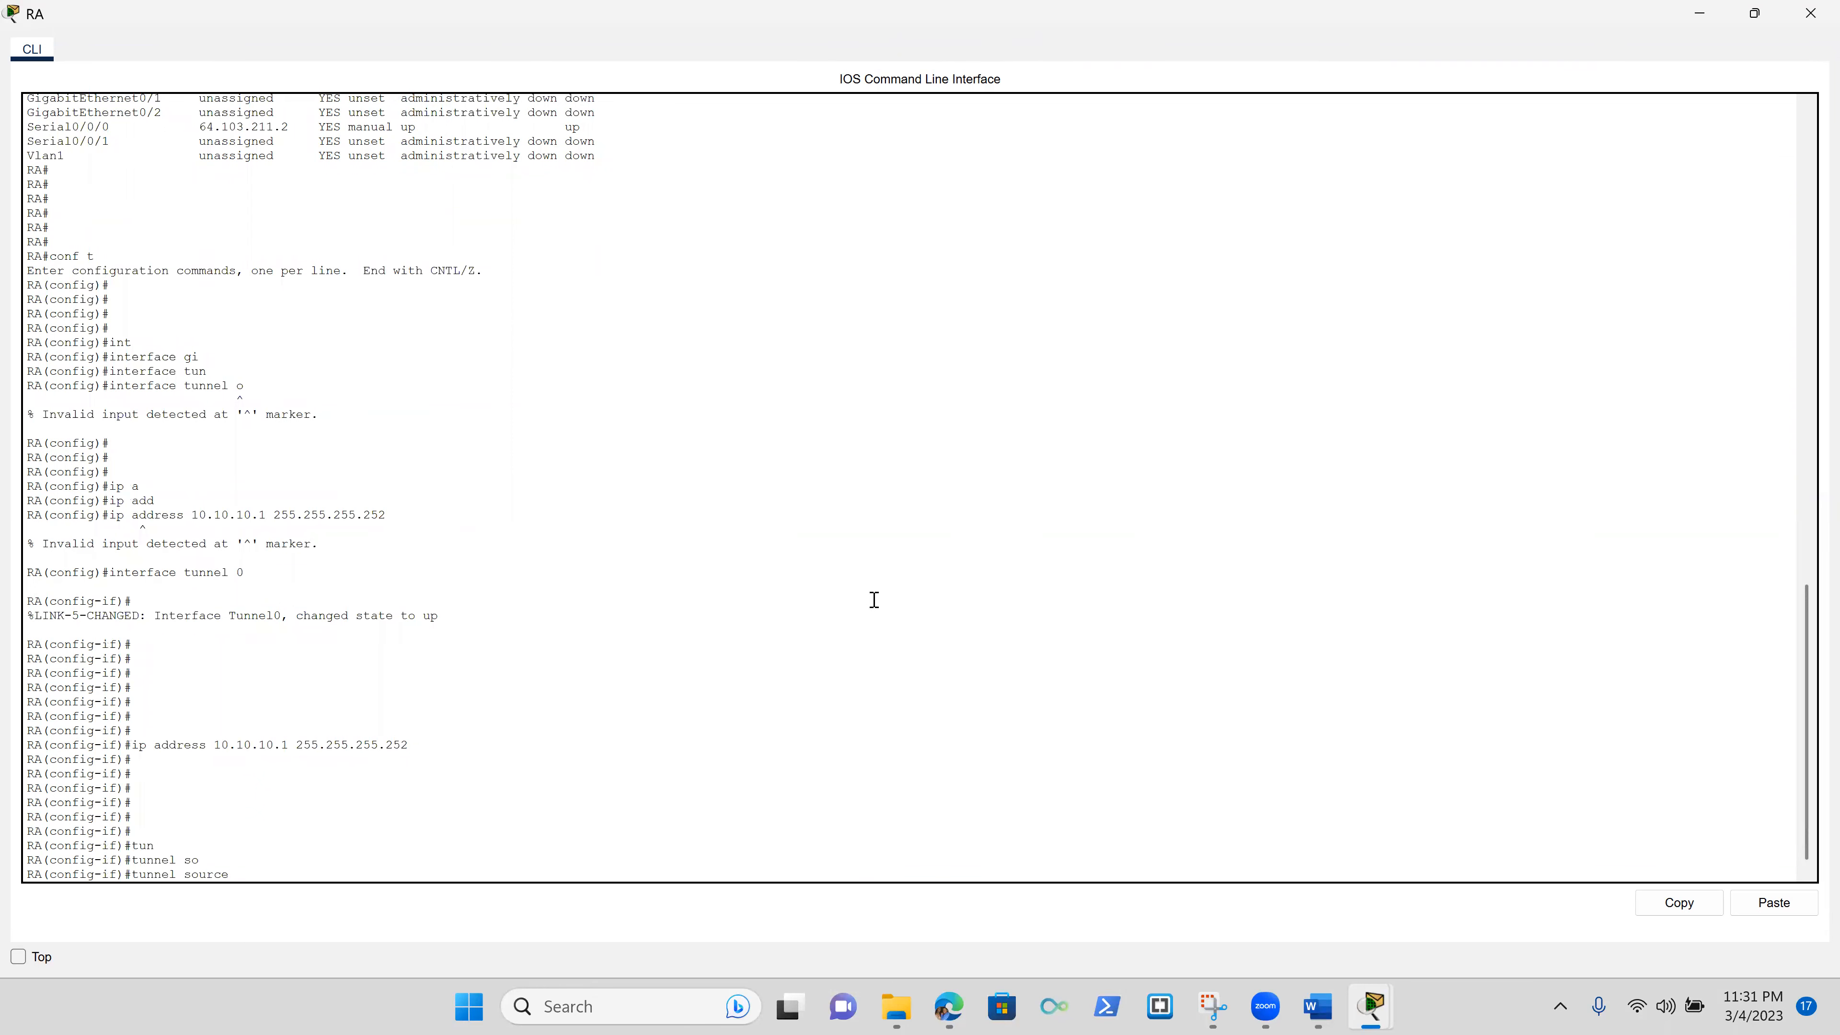
scroll(875, 600, up, 1)
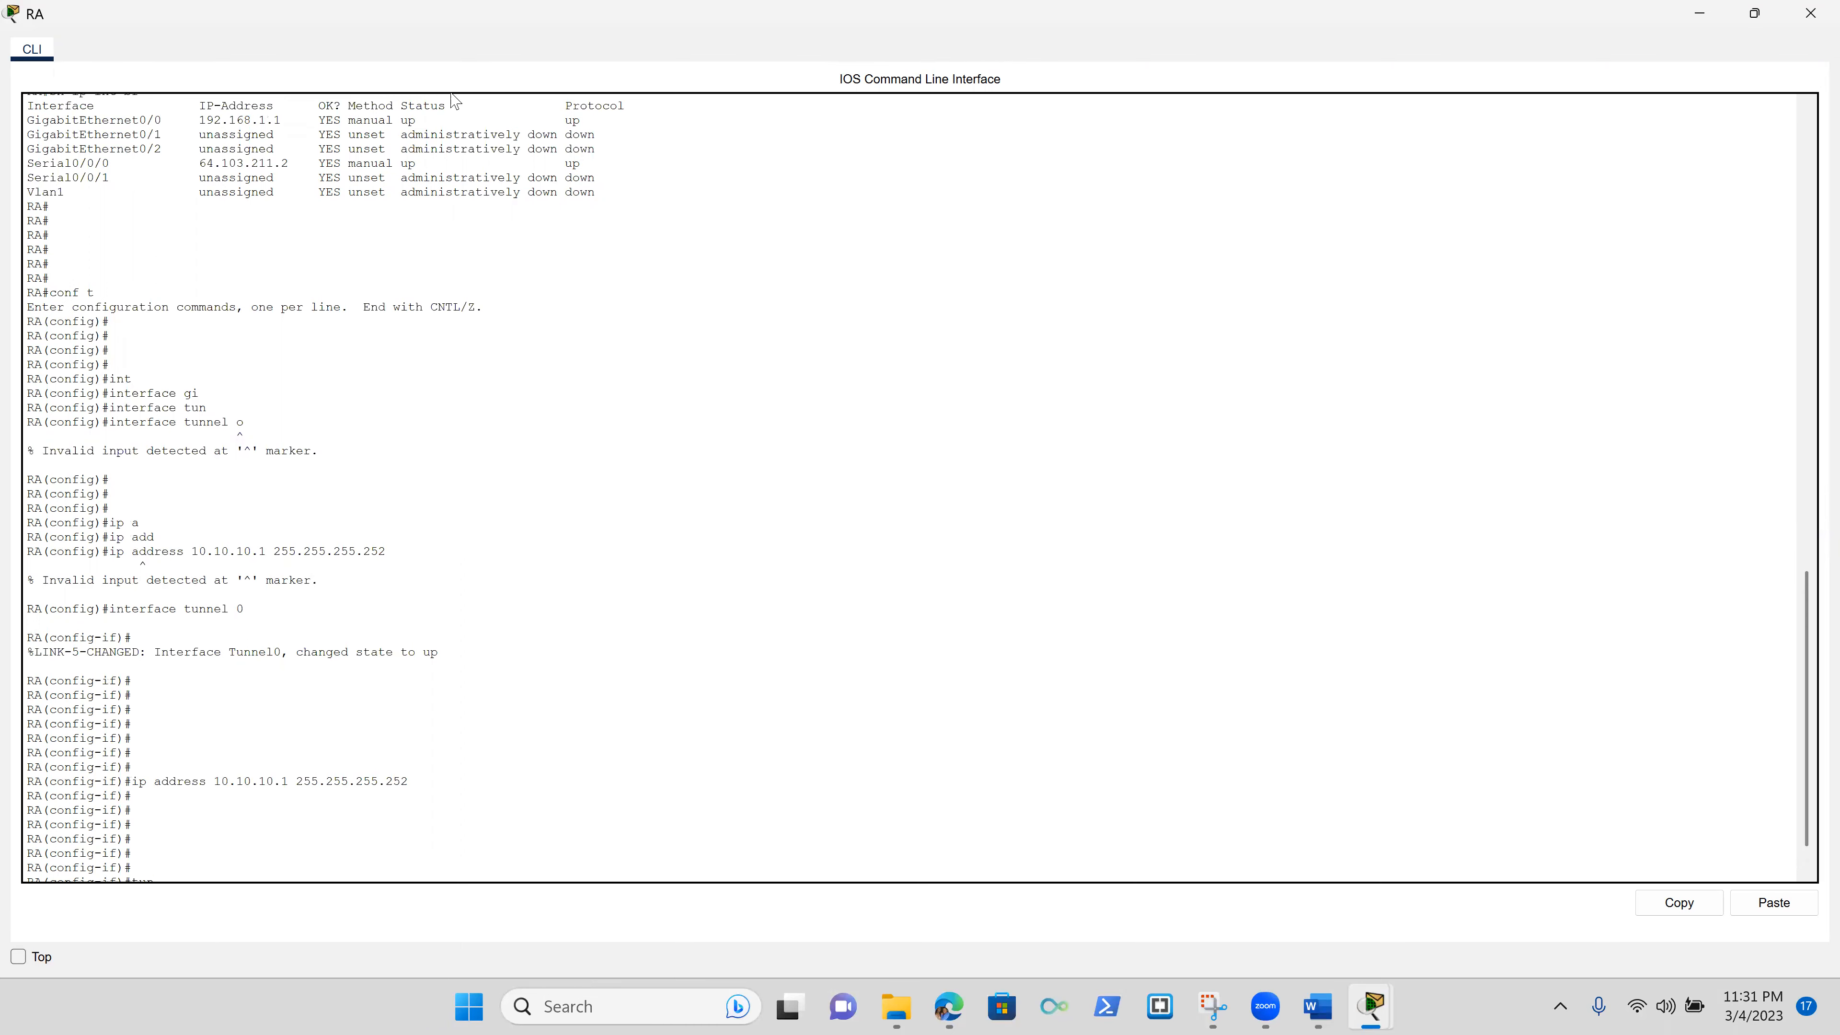
scroll(522, 812, down, 1)
text(source s0/0)
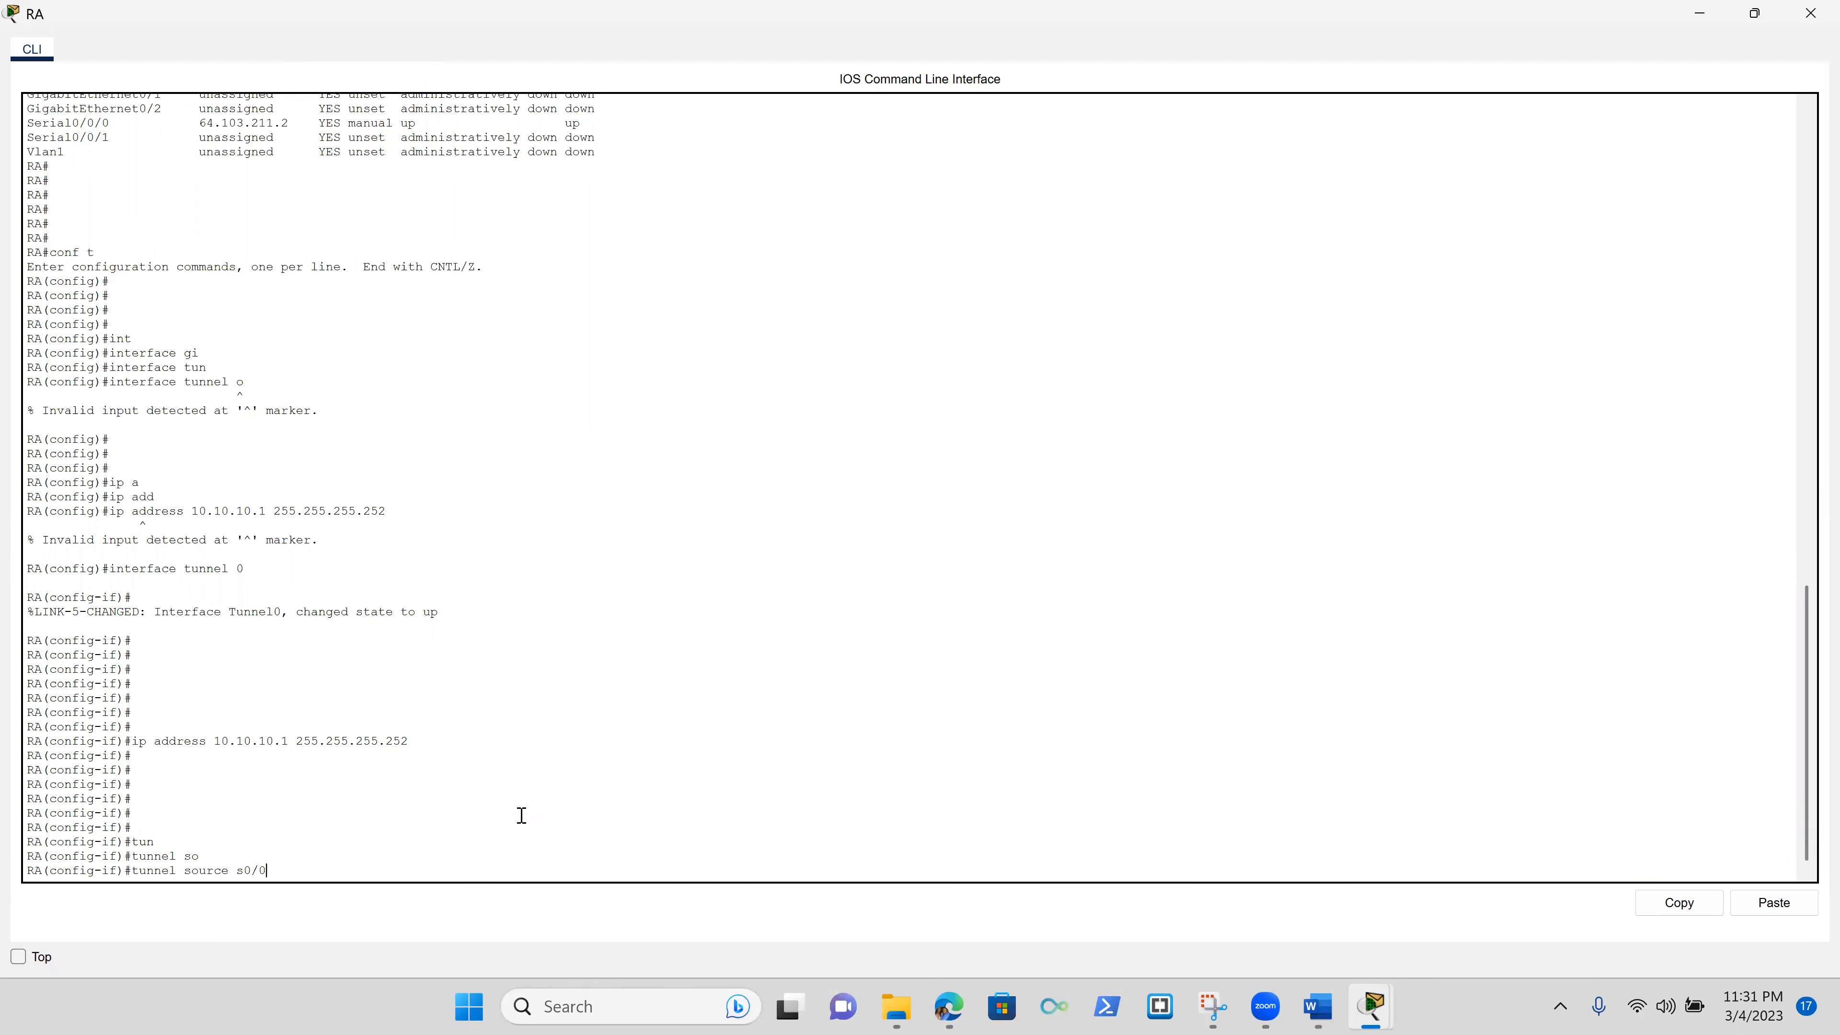
text(/0)
key(Return)
key(Return)
key(Return)
key(Return)
key(Return)
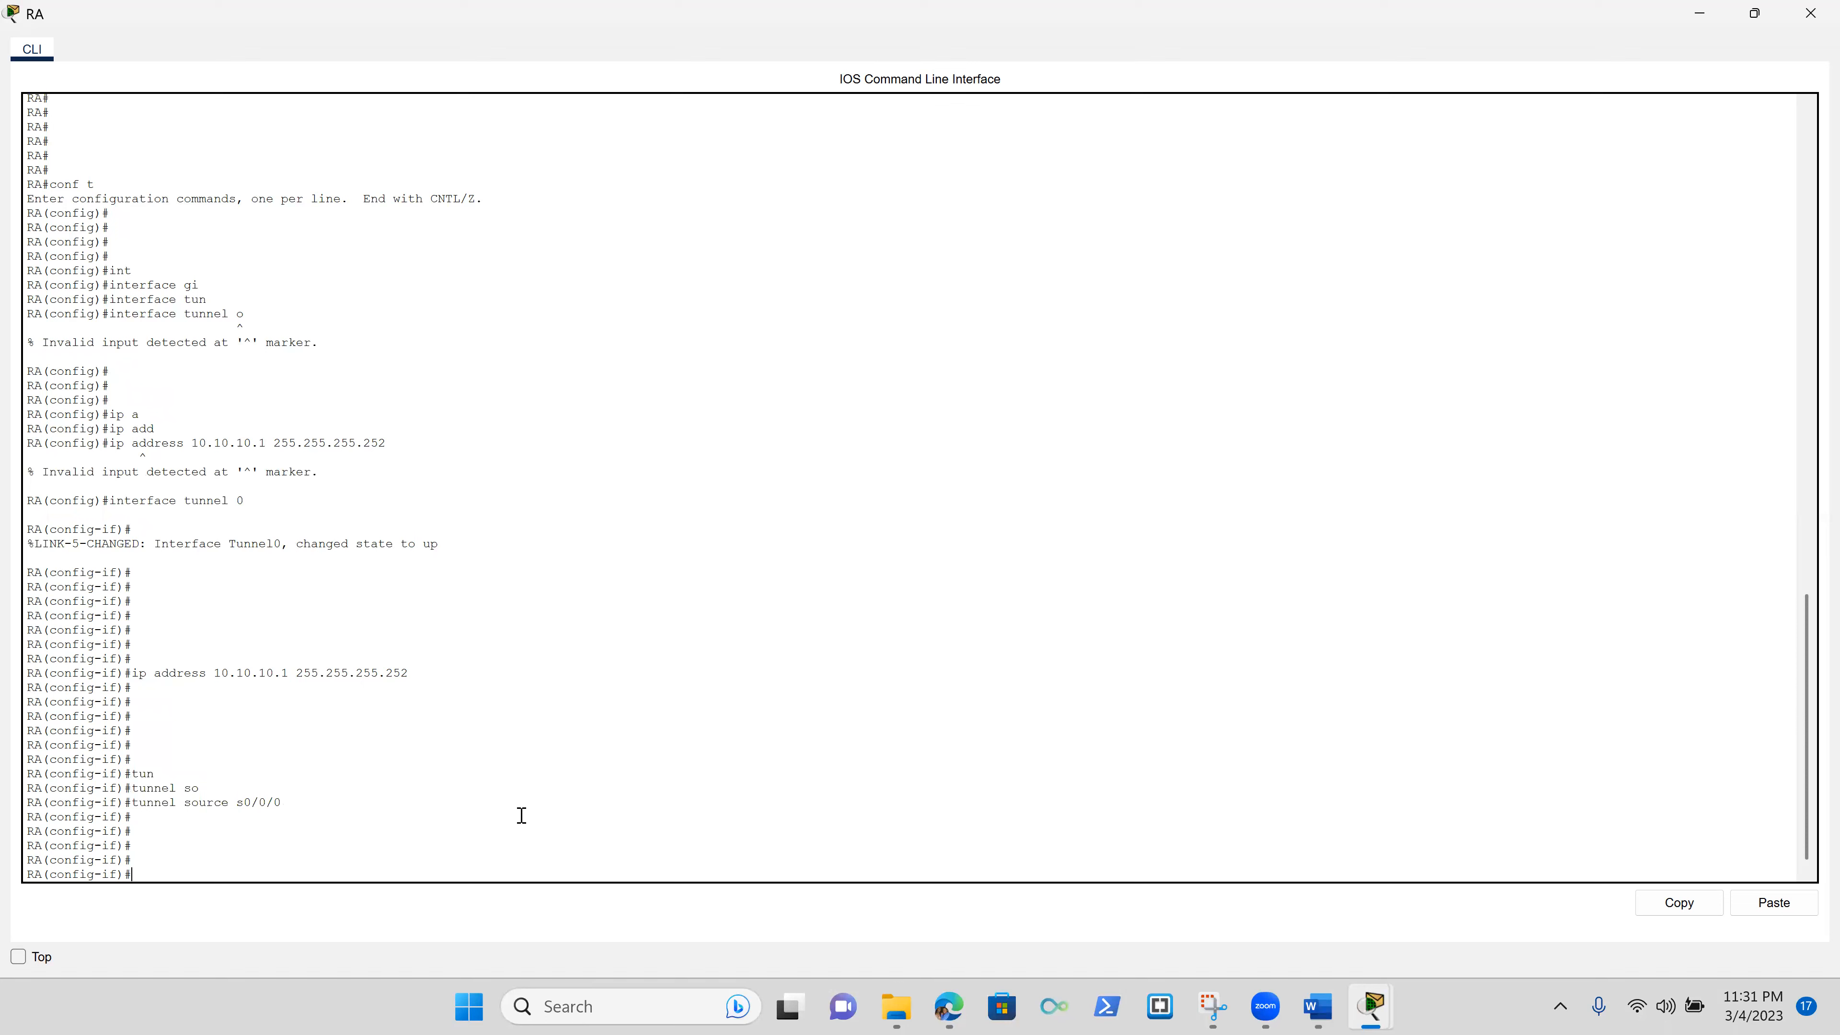
- Set the destination of RA's tunnel 0 to 209.165.122.2 with the tunnel destination command
text(n)
key(Tab)
text(de)
key(Tab)
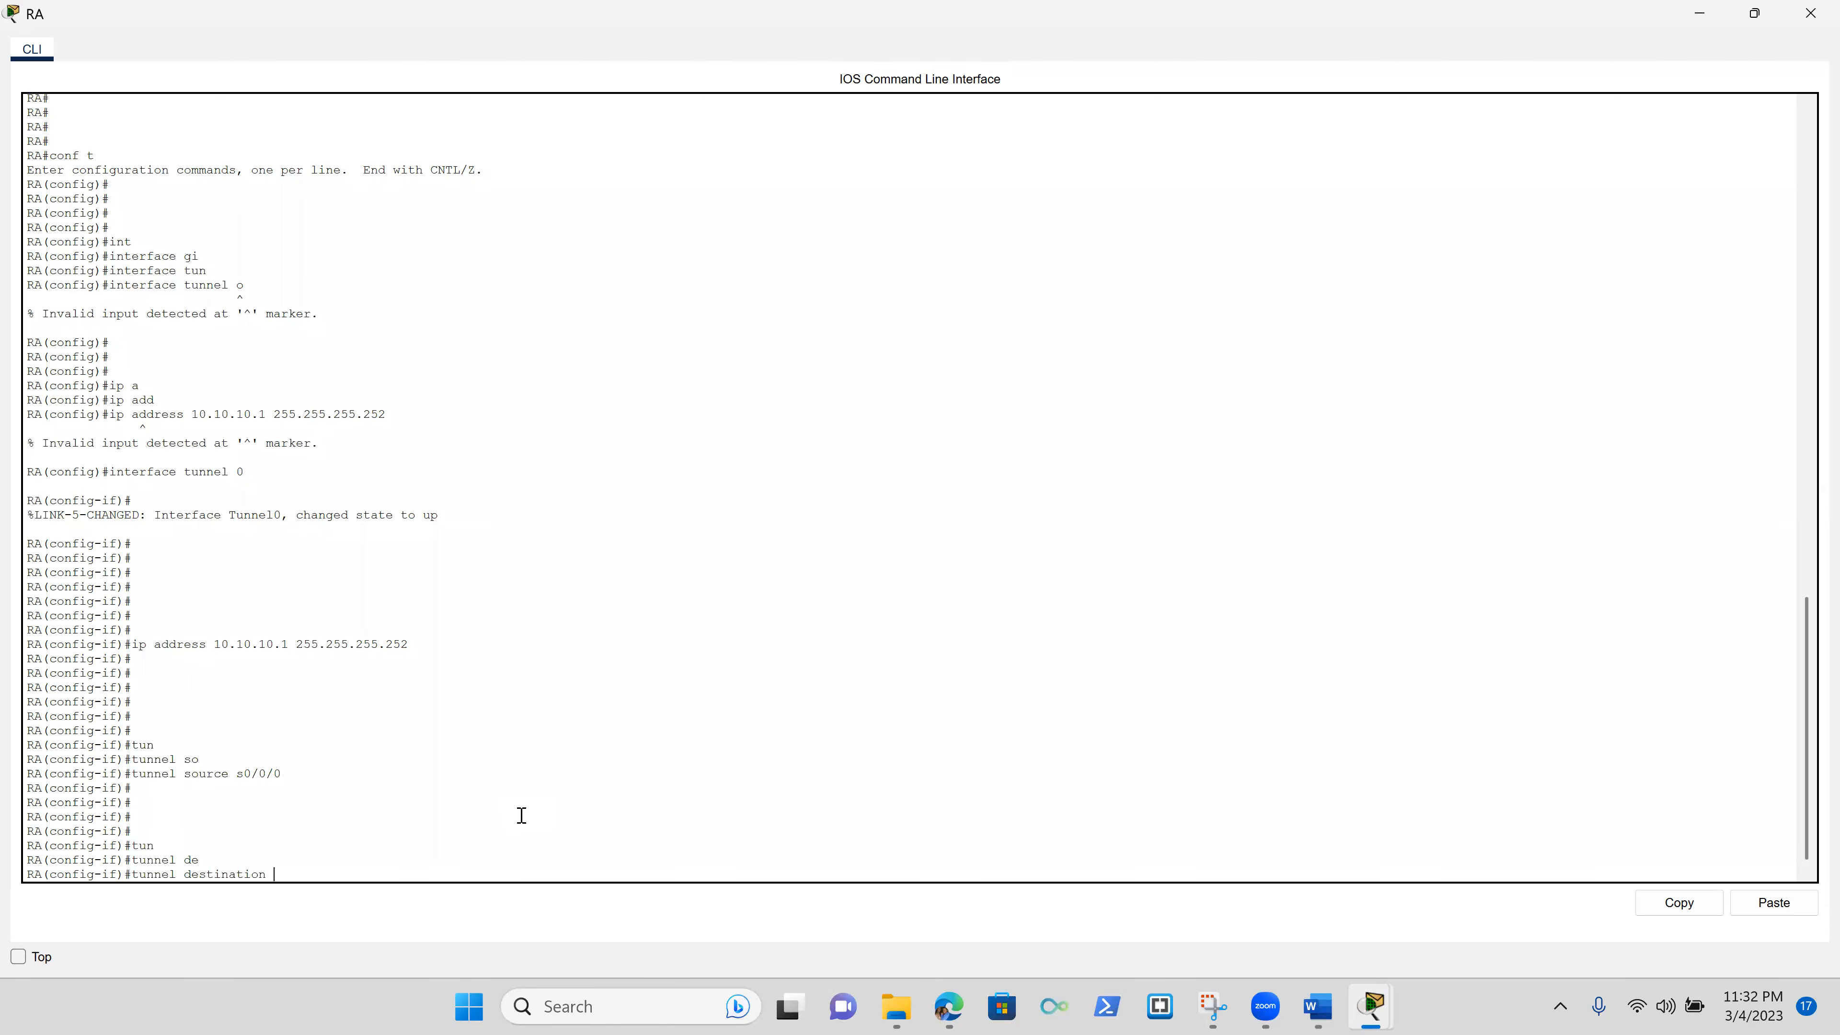
text(209.165.12)
key(BackSpace)
text(2)
key(Return)
key(Return)
key(Return)
key(Return)
key(Return)
key(Return)
key(Return)
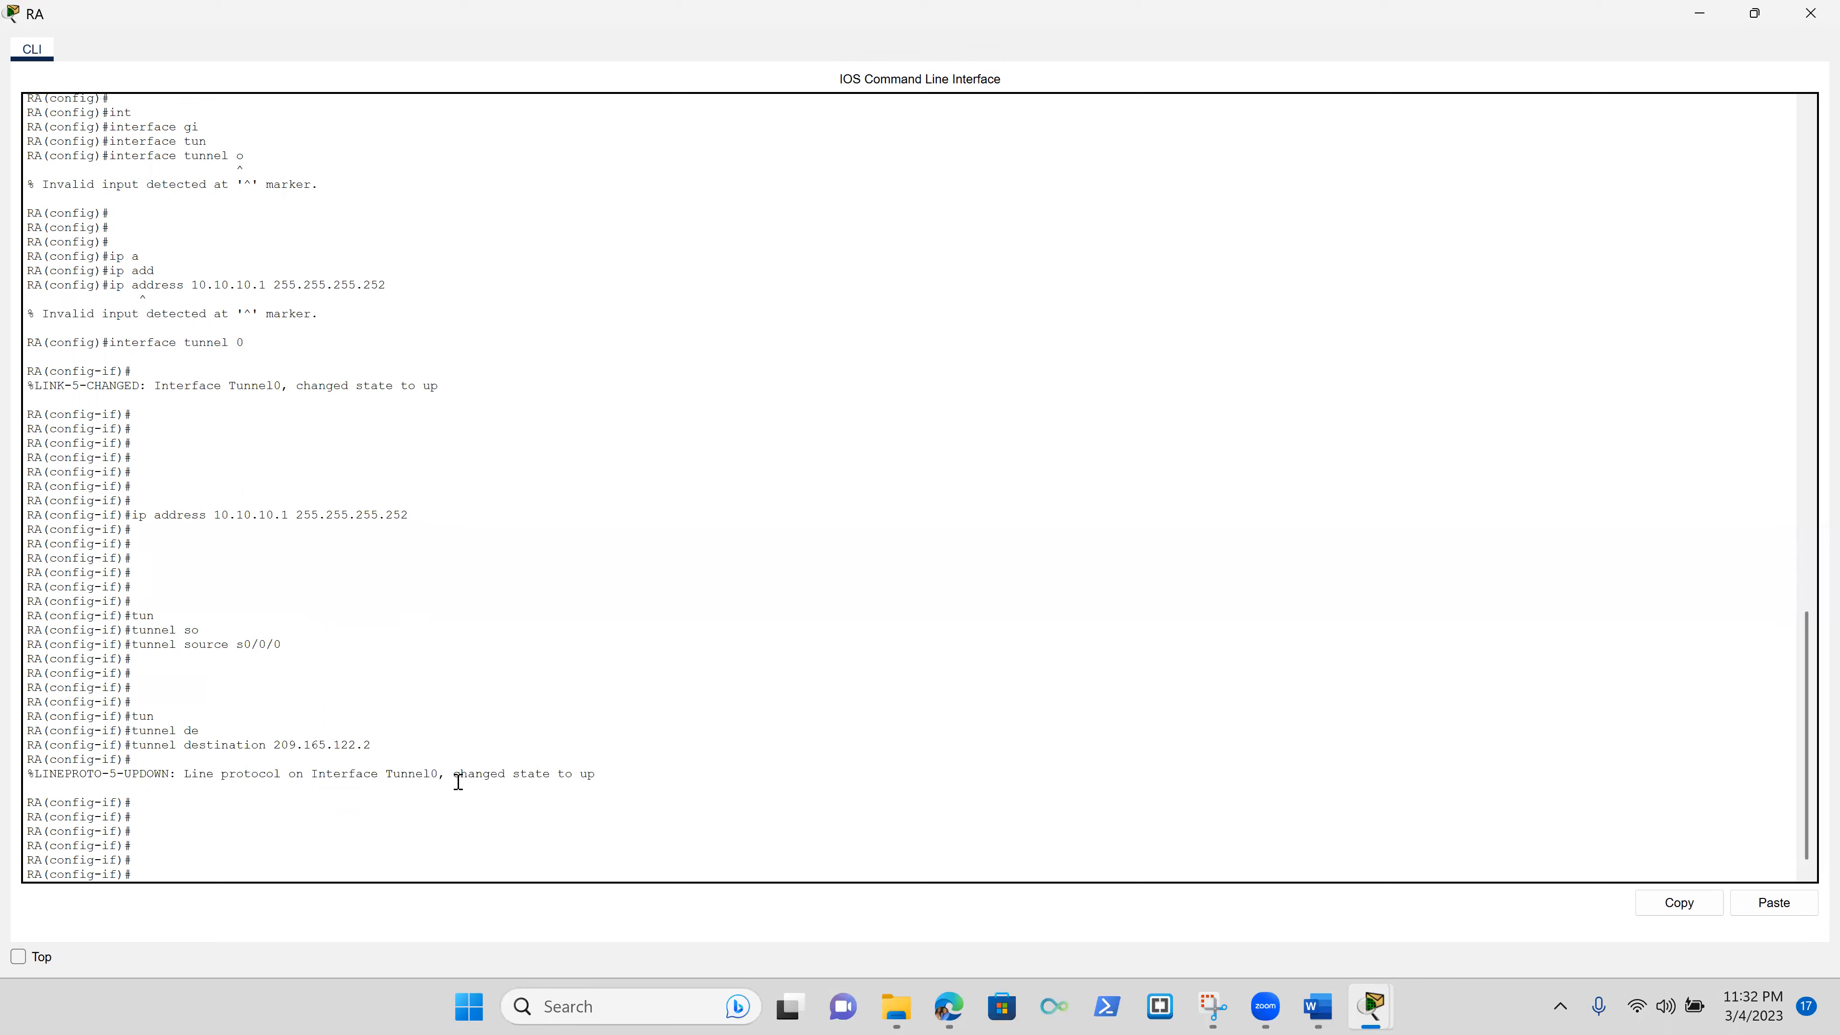
- Highlight the Tunnel0 line protocol message in RA's console, clear the selection and continue at the interface prompt
drag(595, 774, 633, 754)
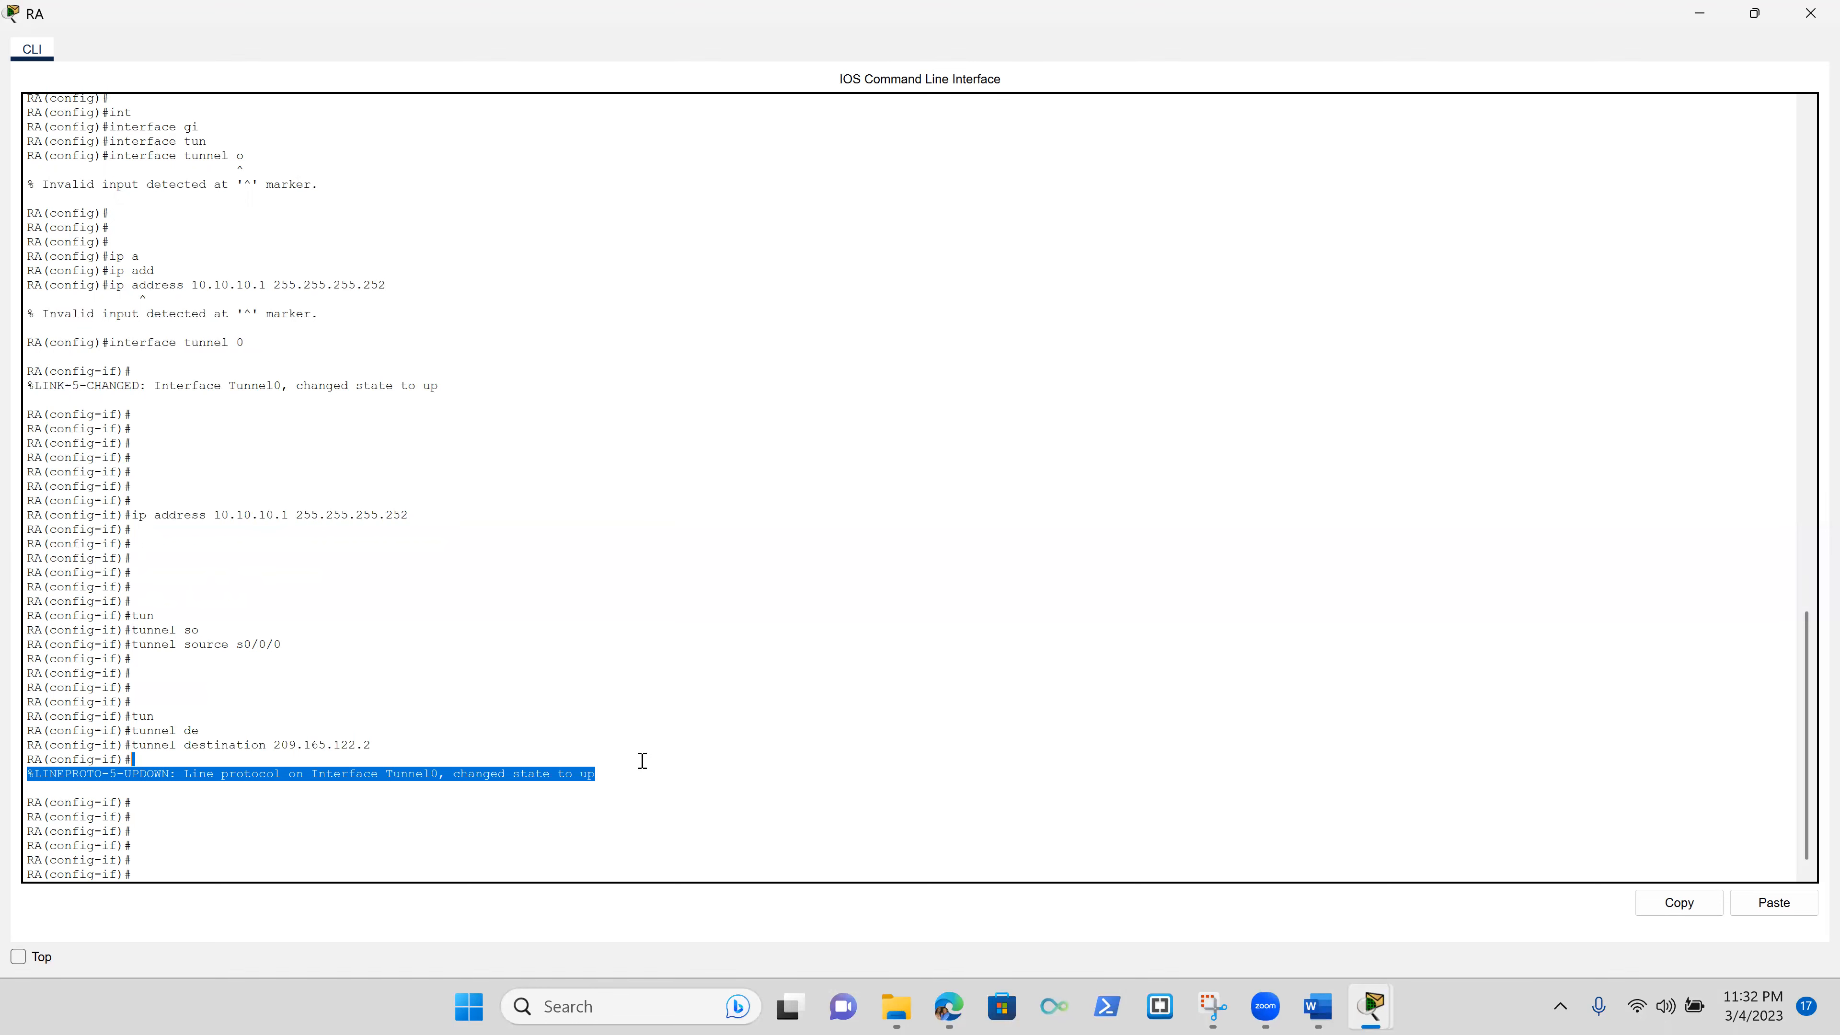
click(428, 868)
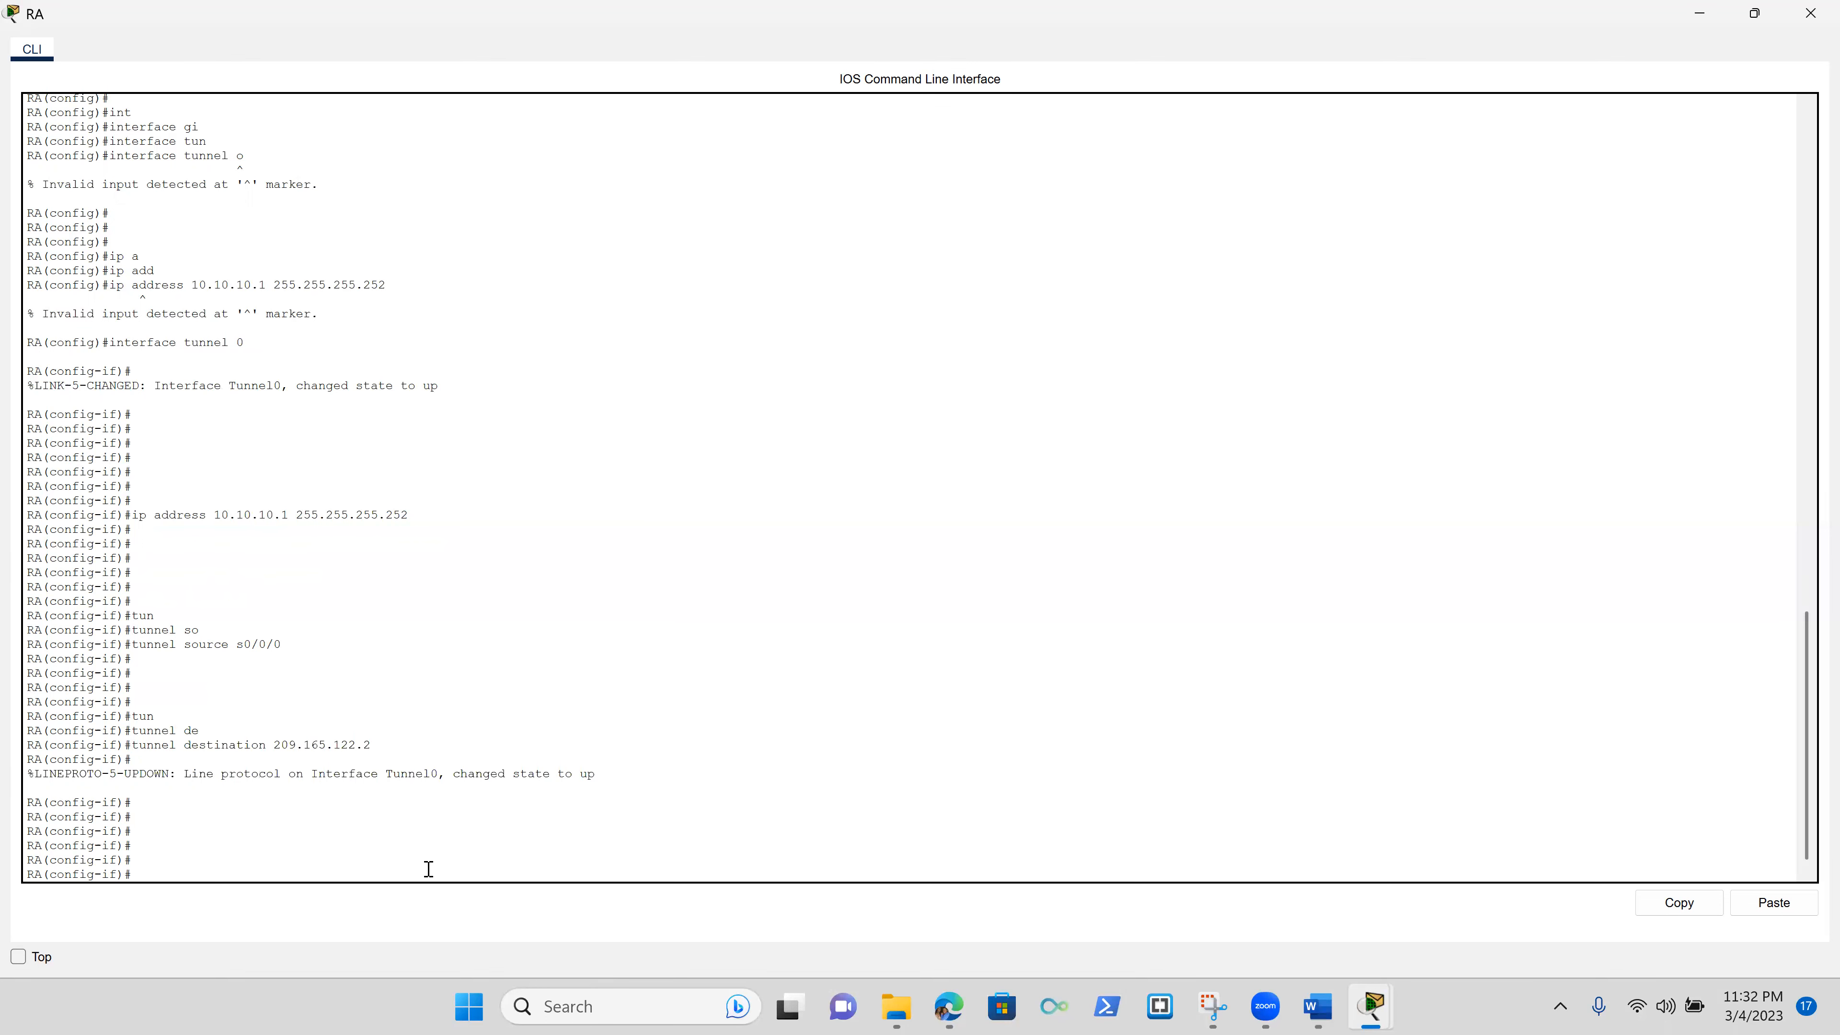
key(Return)
key(Return)
key(Return)
key(Return)
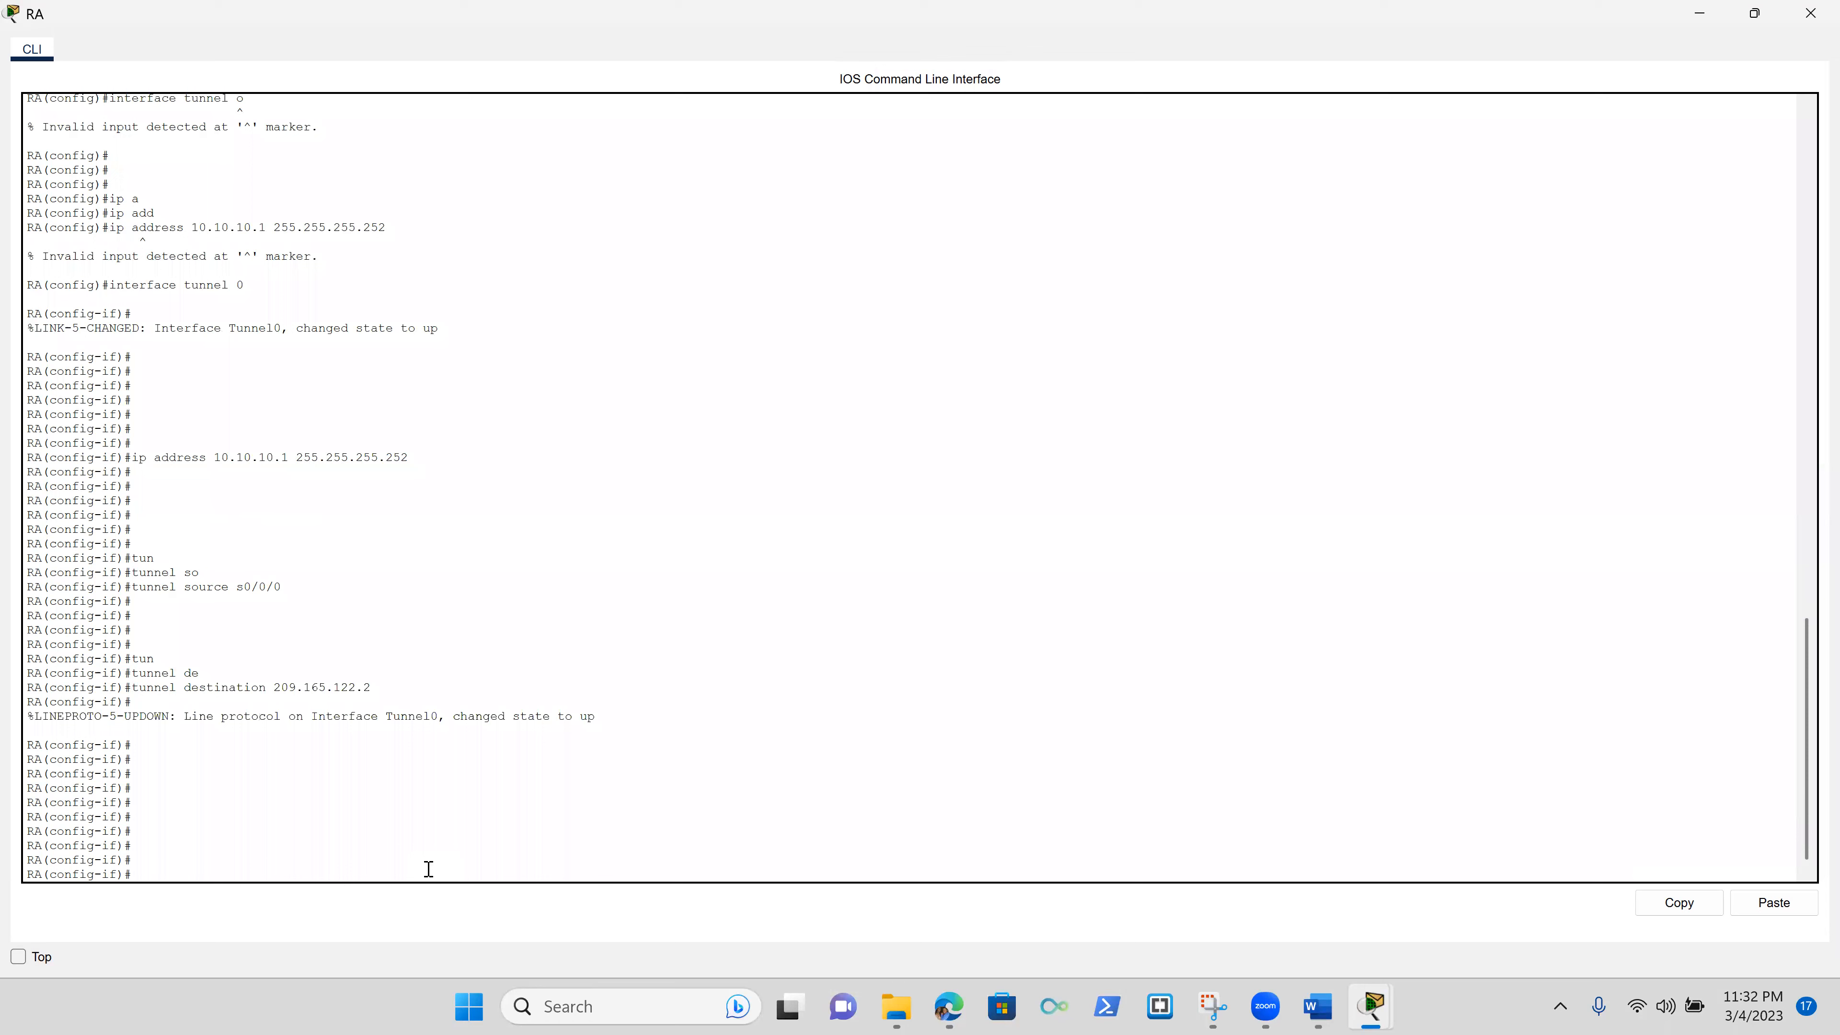
- Set RA's tunnel 0 to carry GRE over IP with the tunnel mode gre ip command
text(tun)
key(Tab)
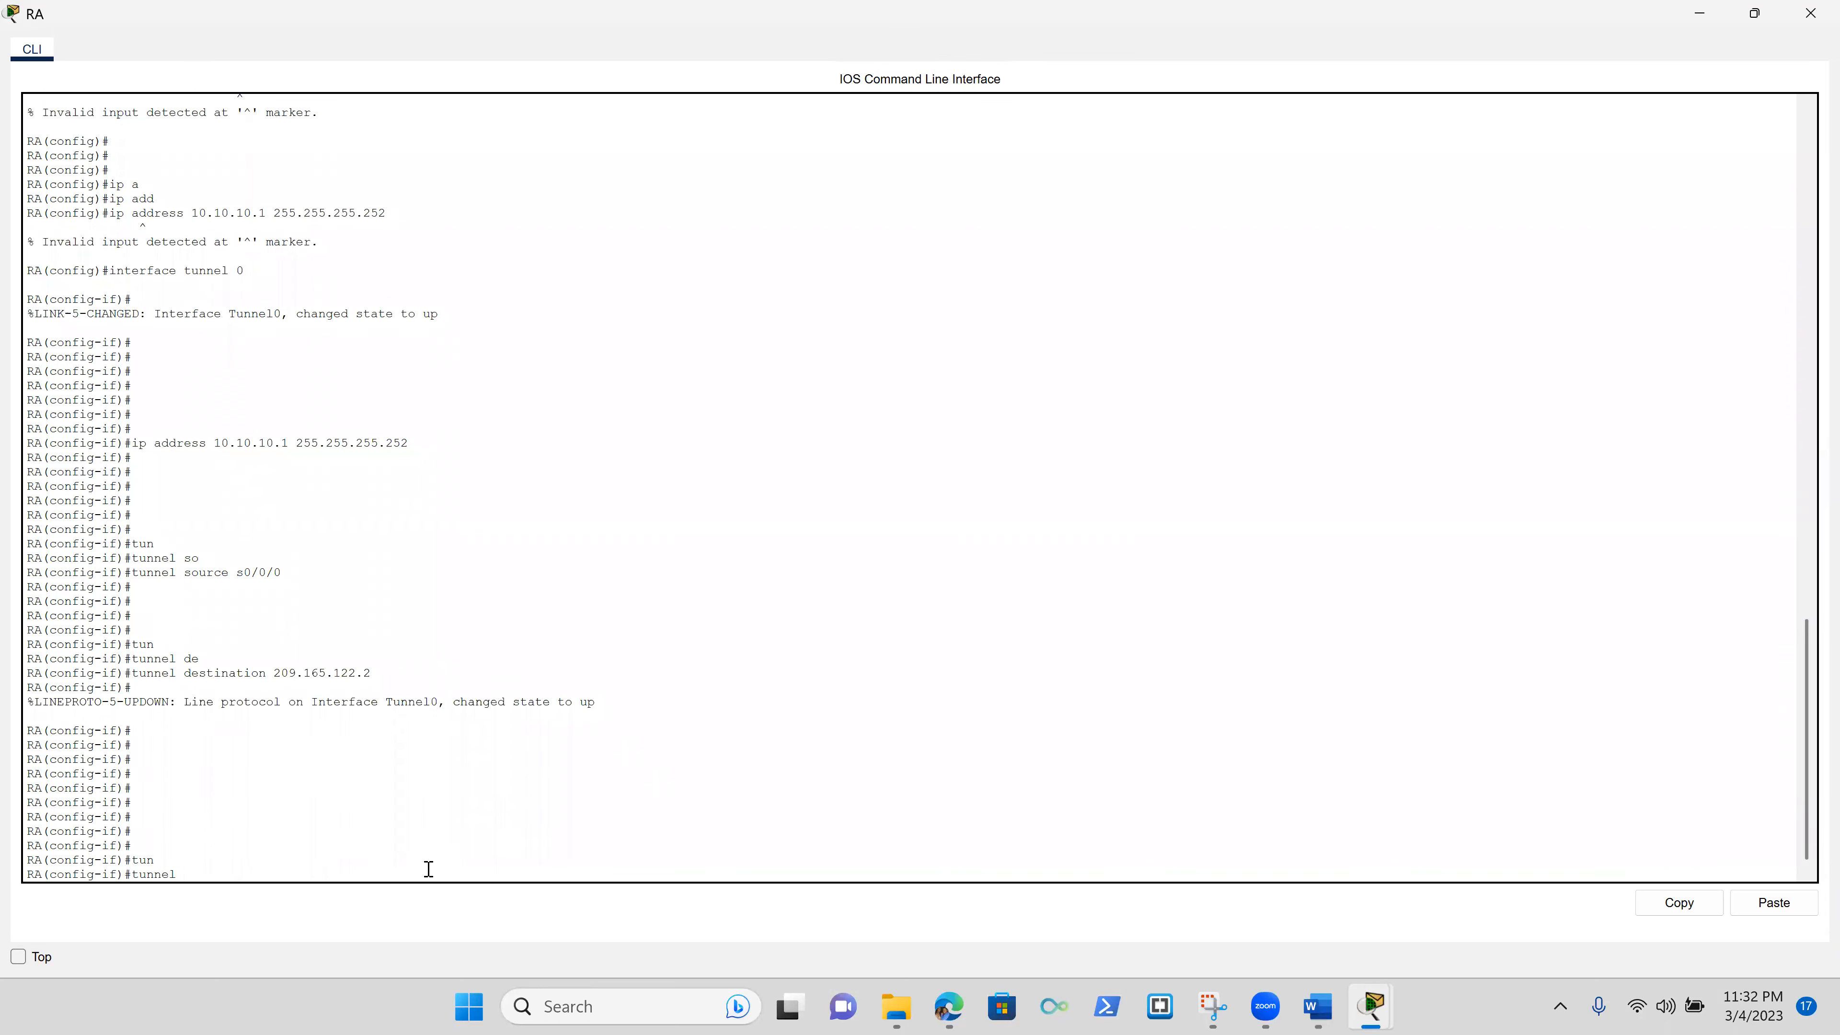
text(mo)
key(Tab)
text(gr)
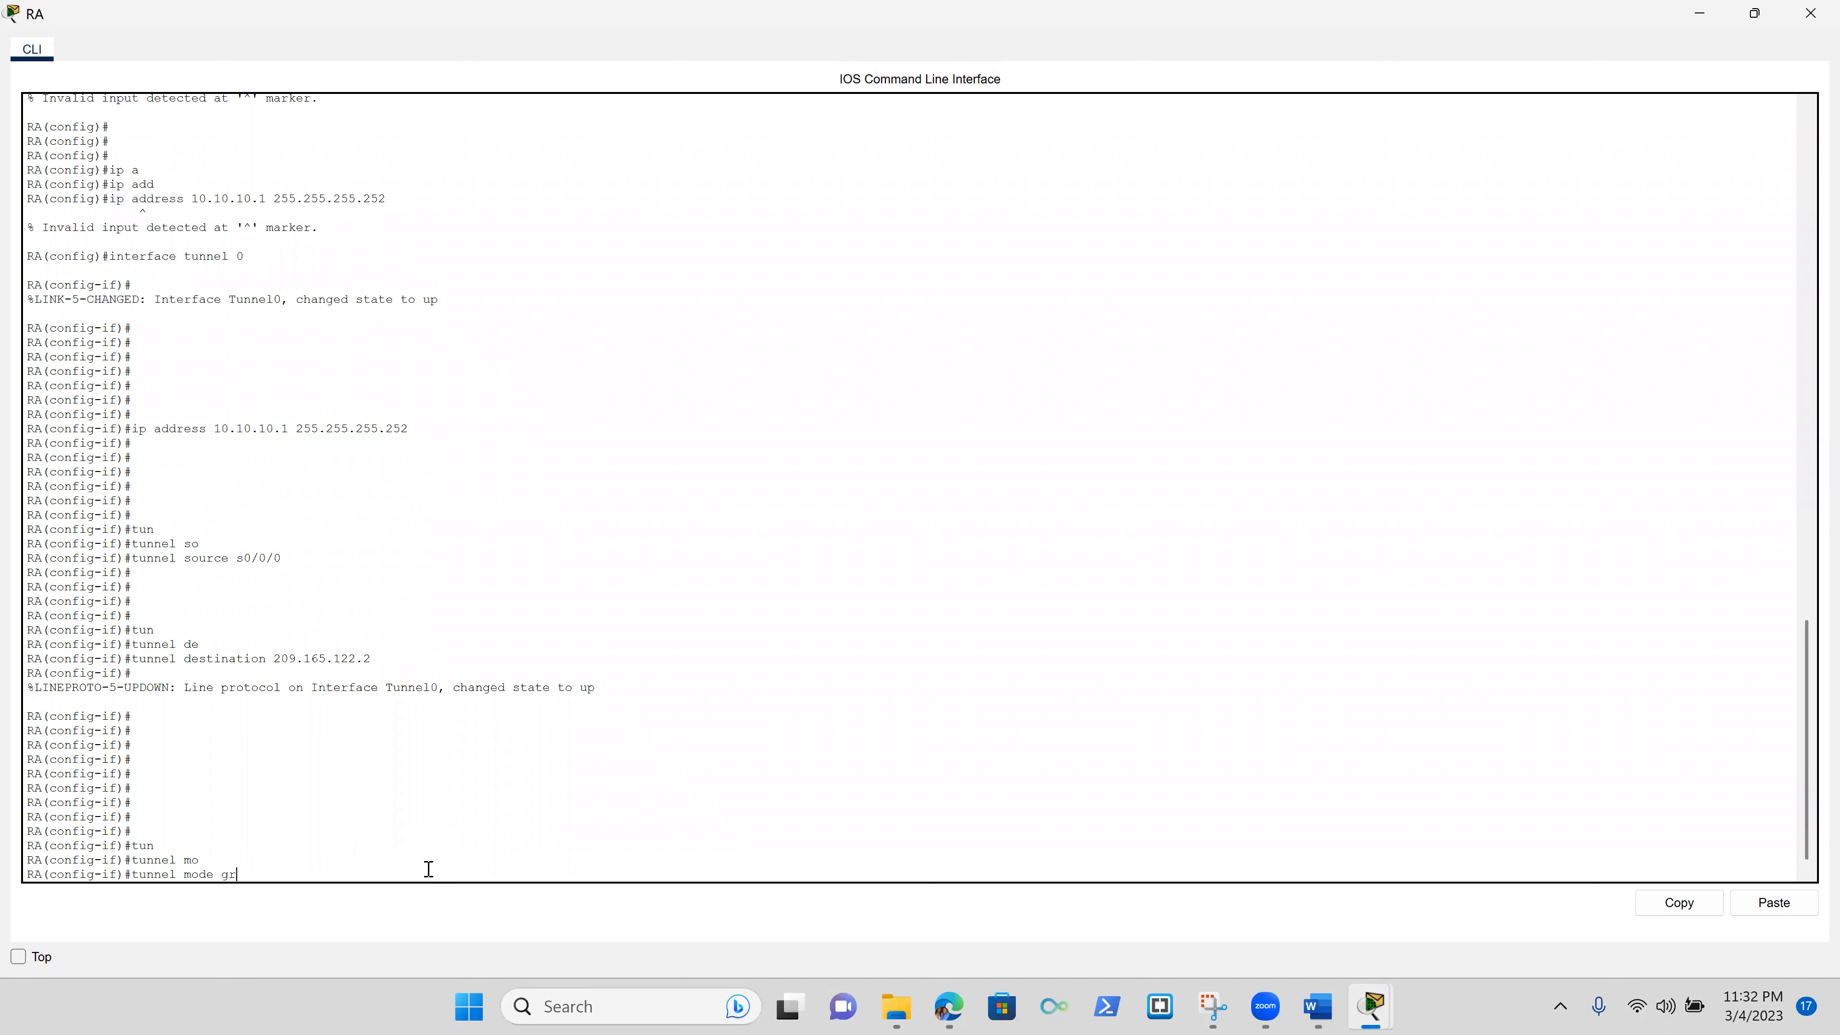
key(Tab)
text(ip)
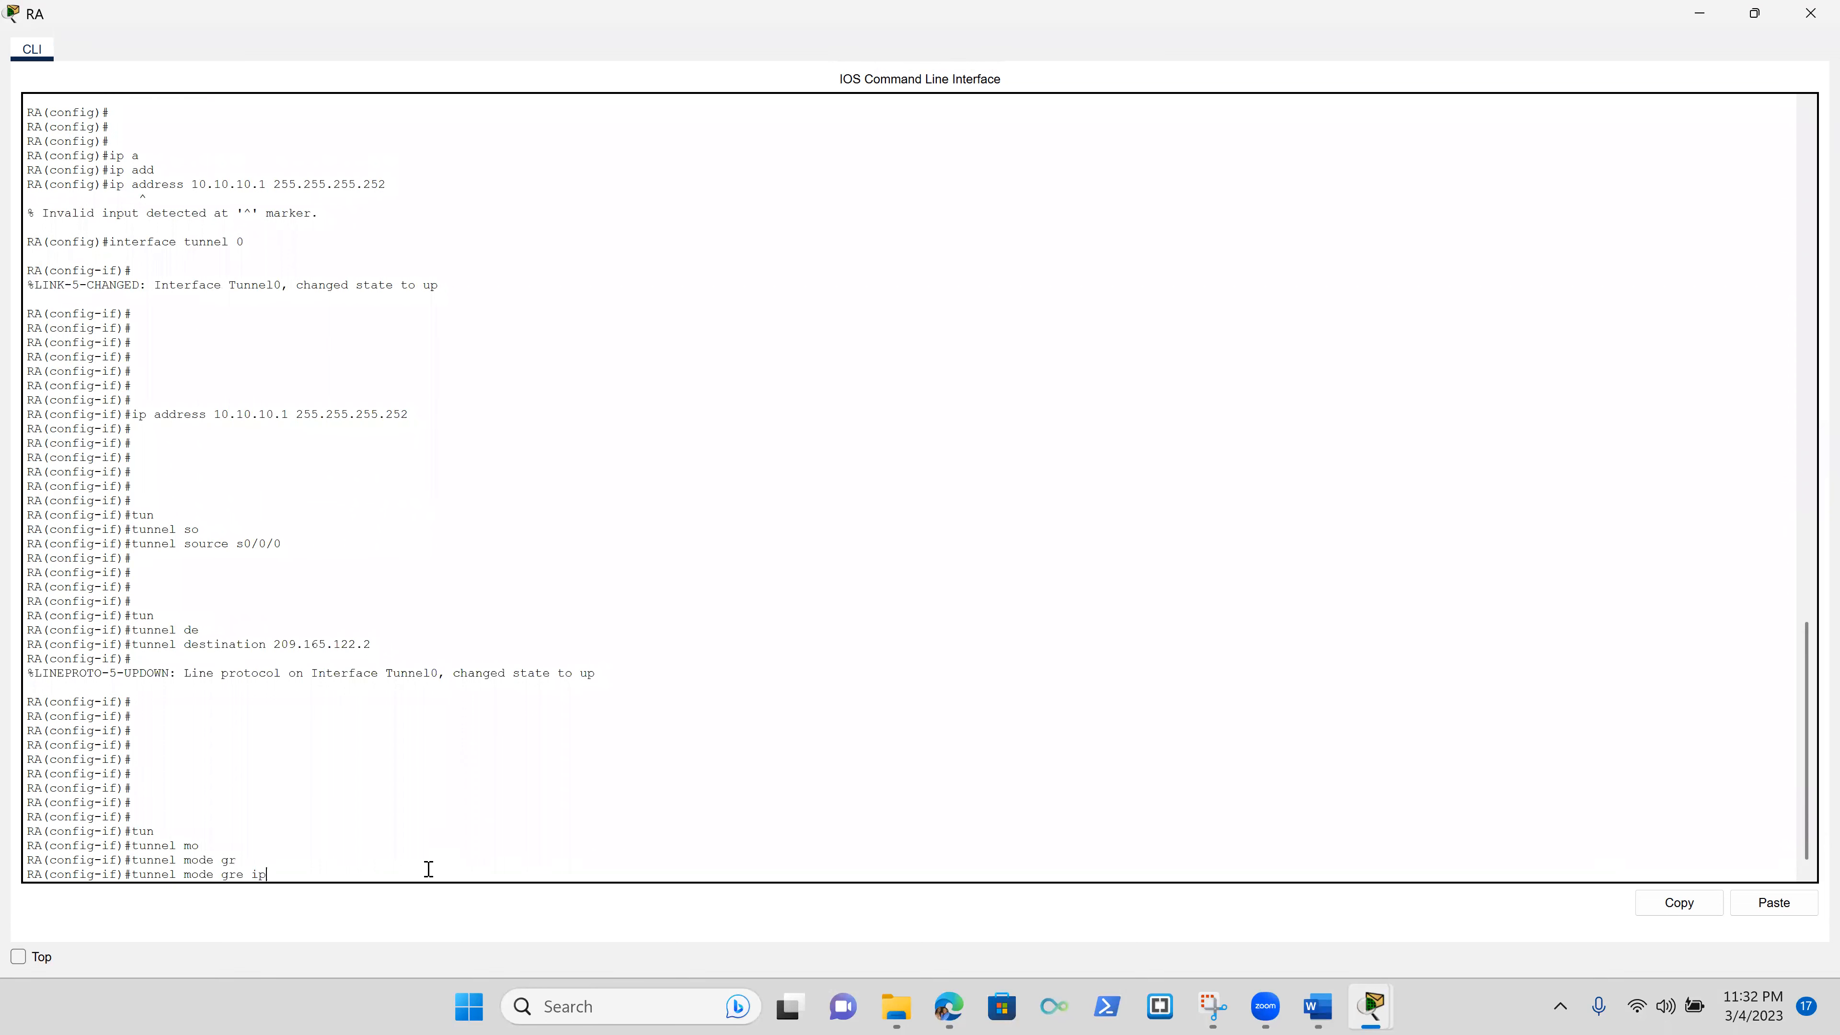
key(Return)
key(Return)
key(Return)
key(Return)
key(Return)
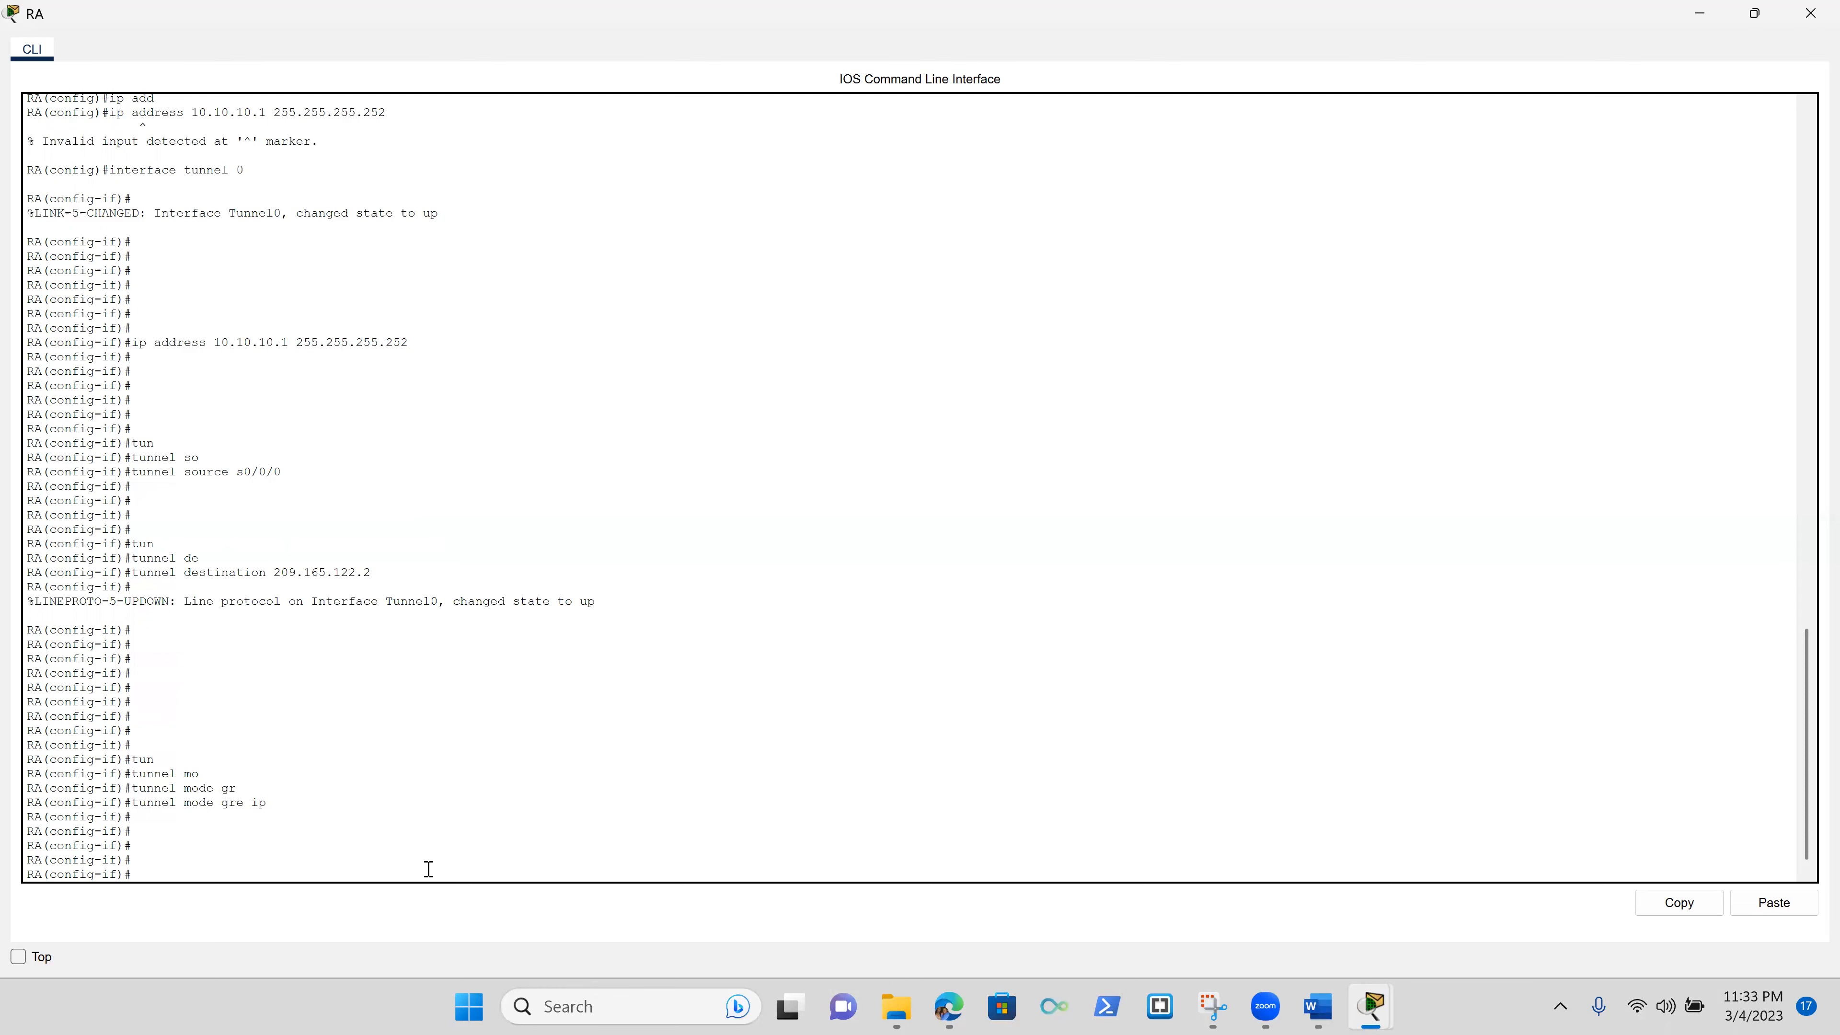
key(Return)
key(Return)
key(Return)
key(Return)
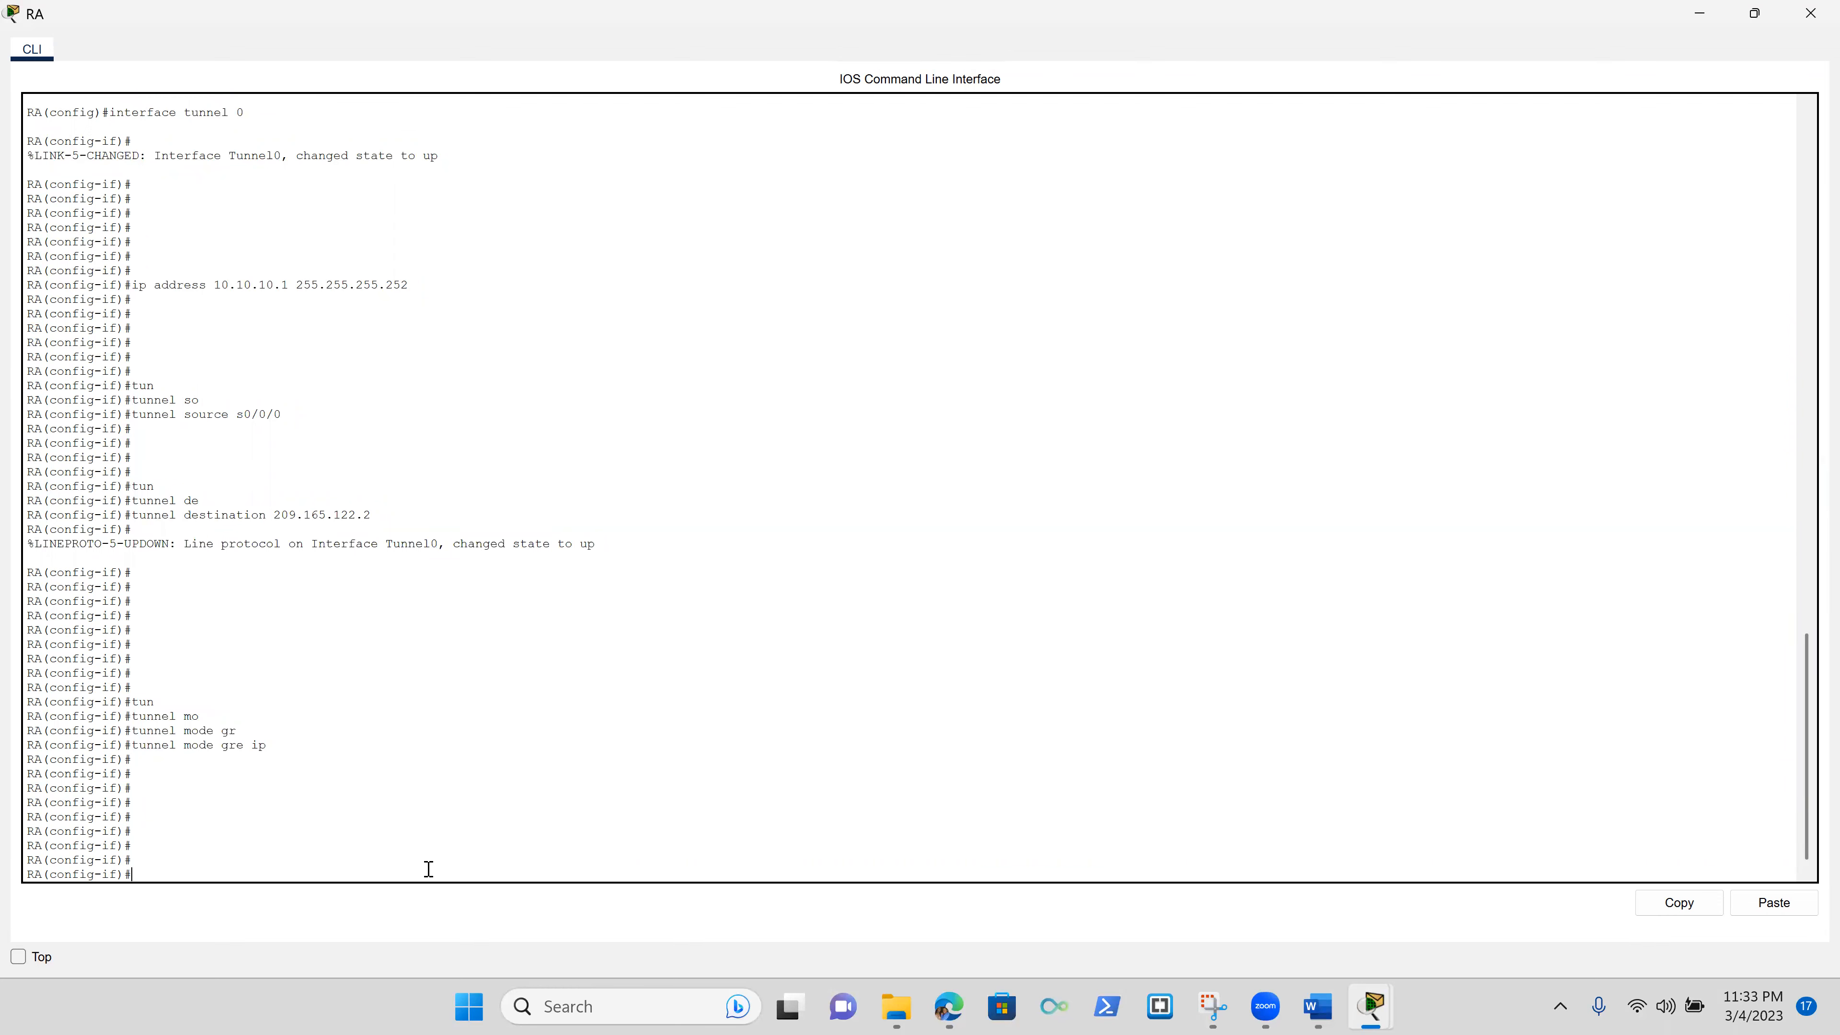
- Enable RA's tunnel 0 interface with the no shutdown command
text(no sh)
key(Tab)
key(Return)
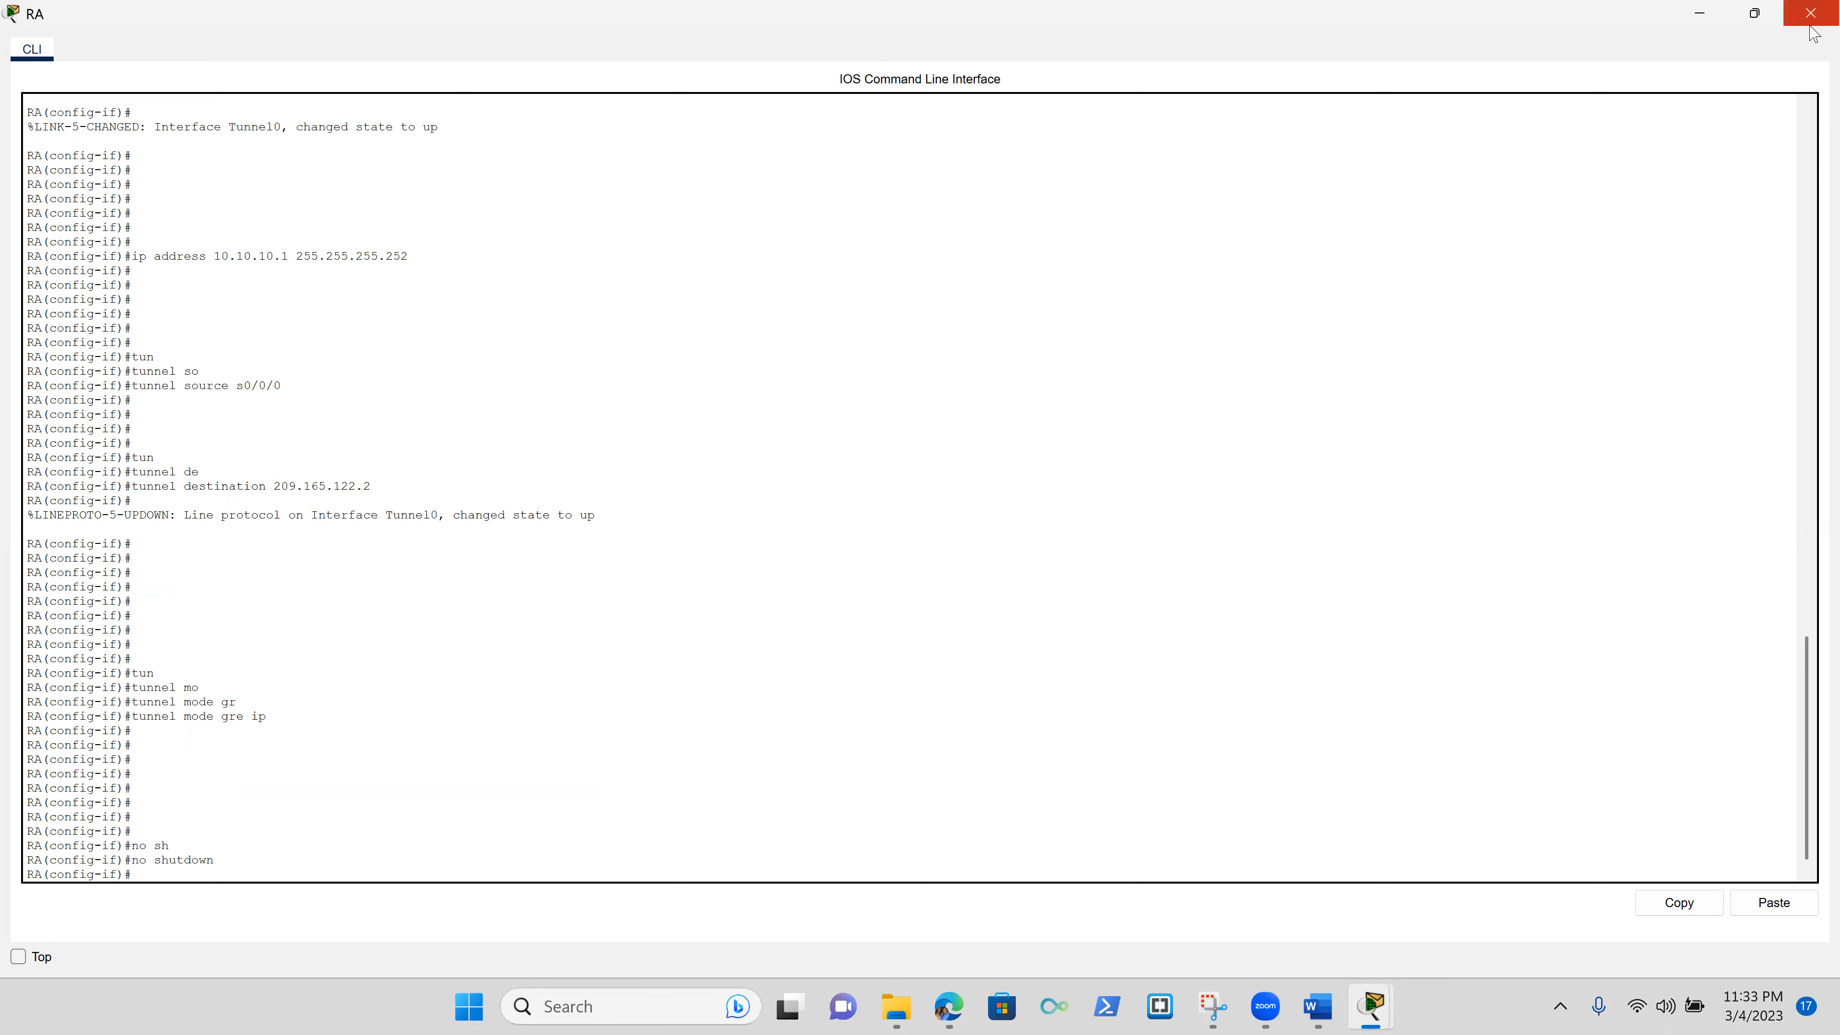
- Return to the Packet Tracer topology, open router RB's command line in a maximized window and get a fresh privileged prompt
click(1372, 1006)
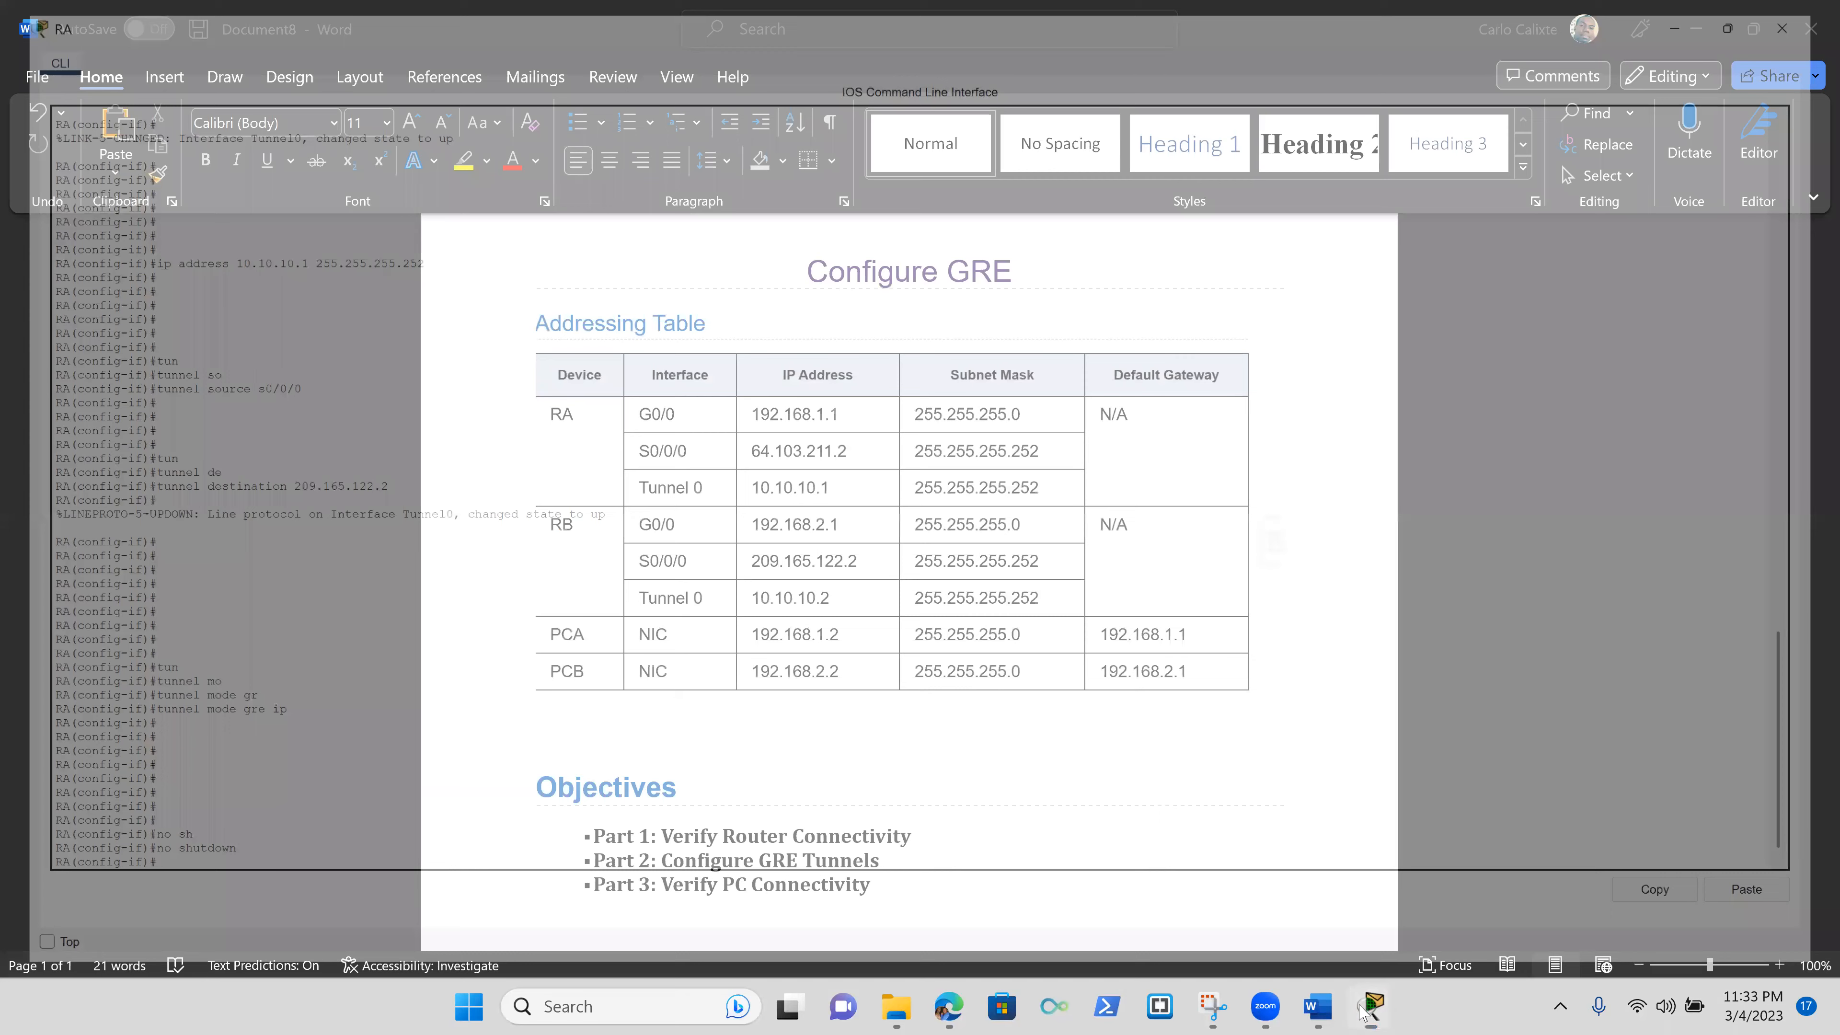
mouse_move(1365, 1008)
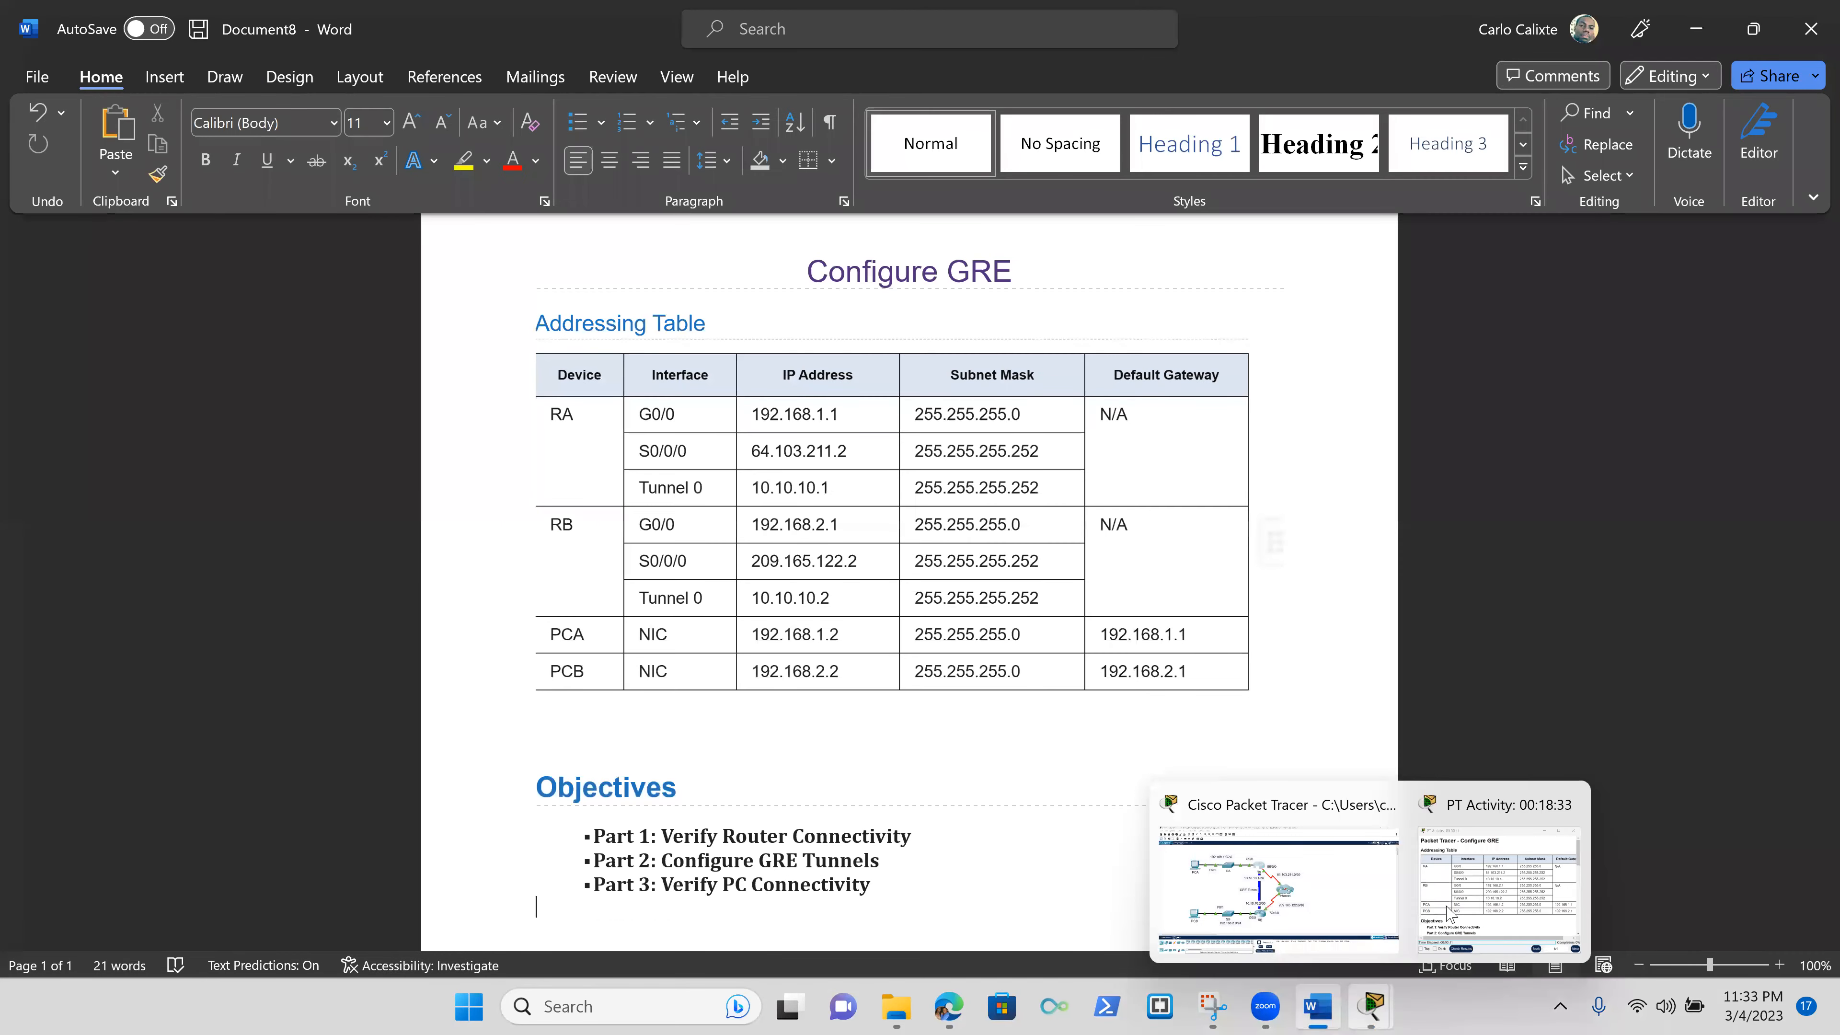
click(1313, 899)
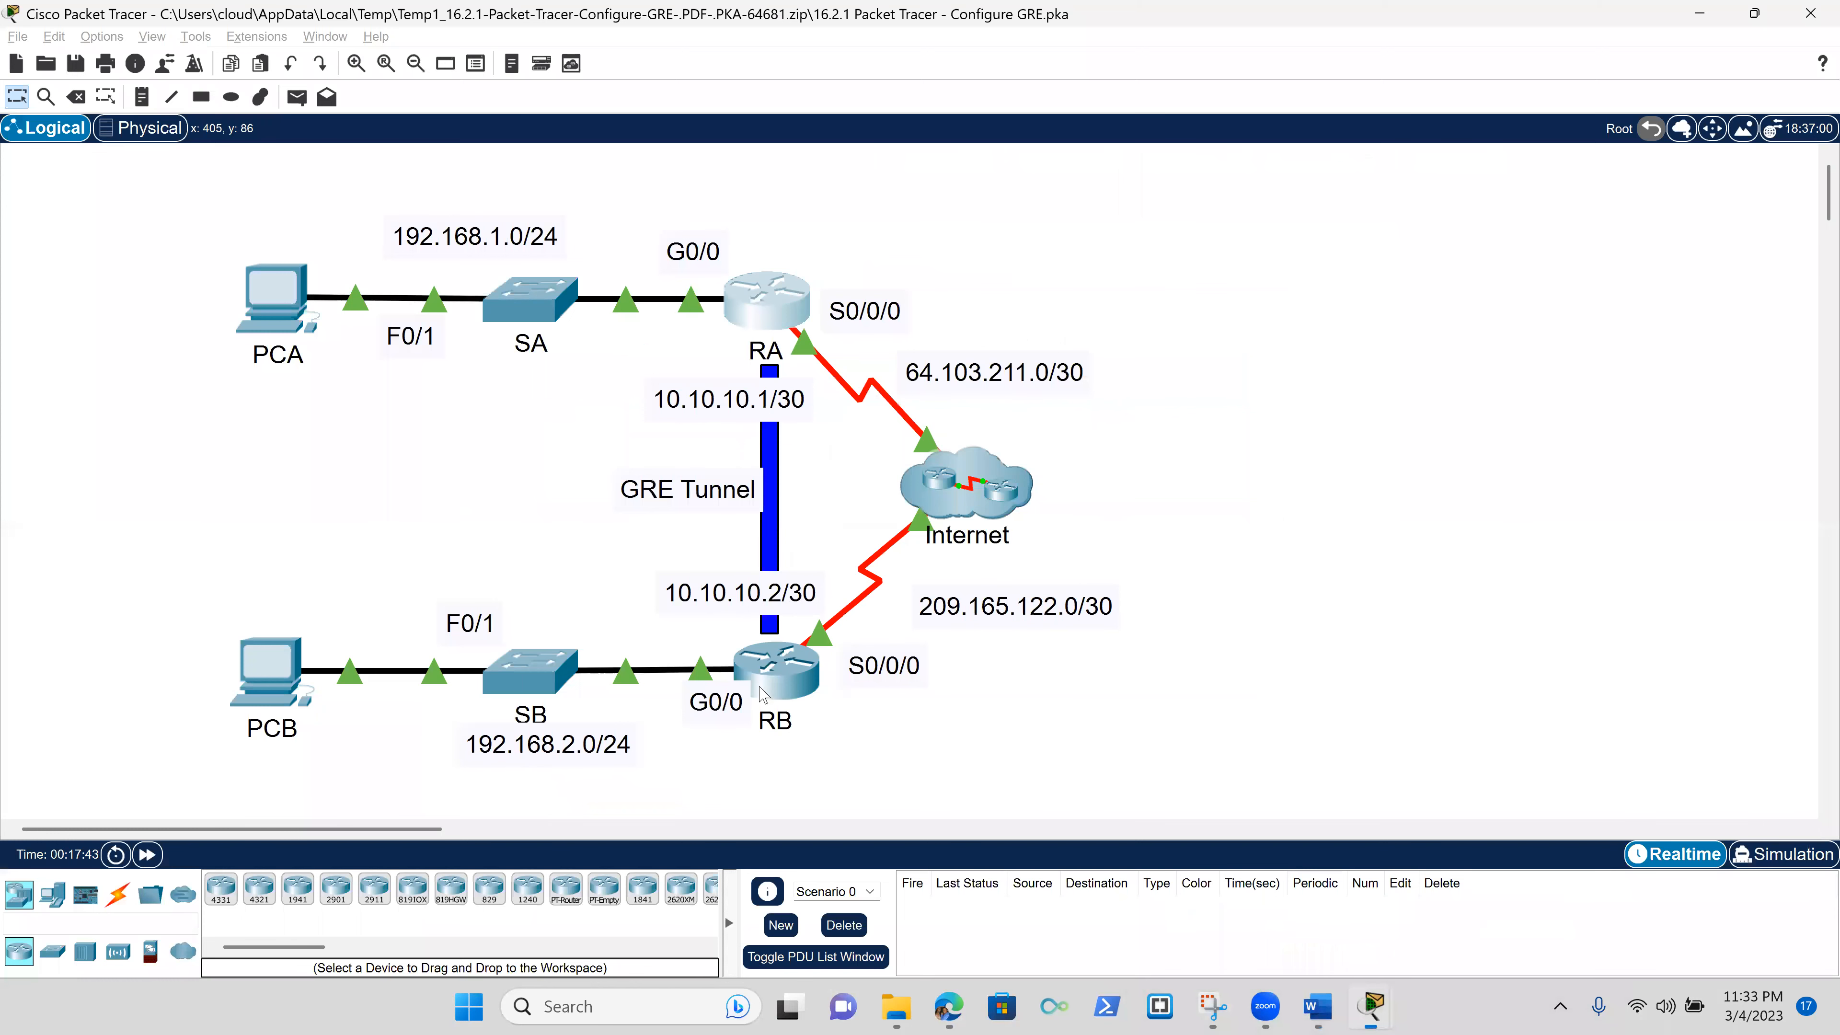
click(776, 692)
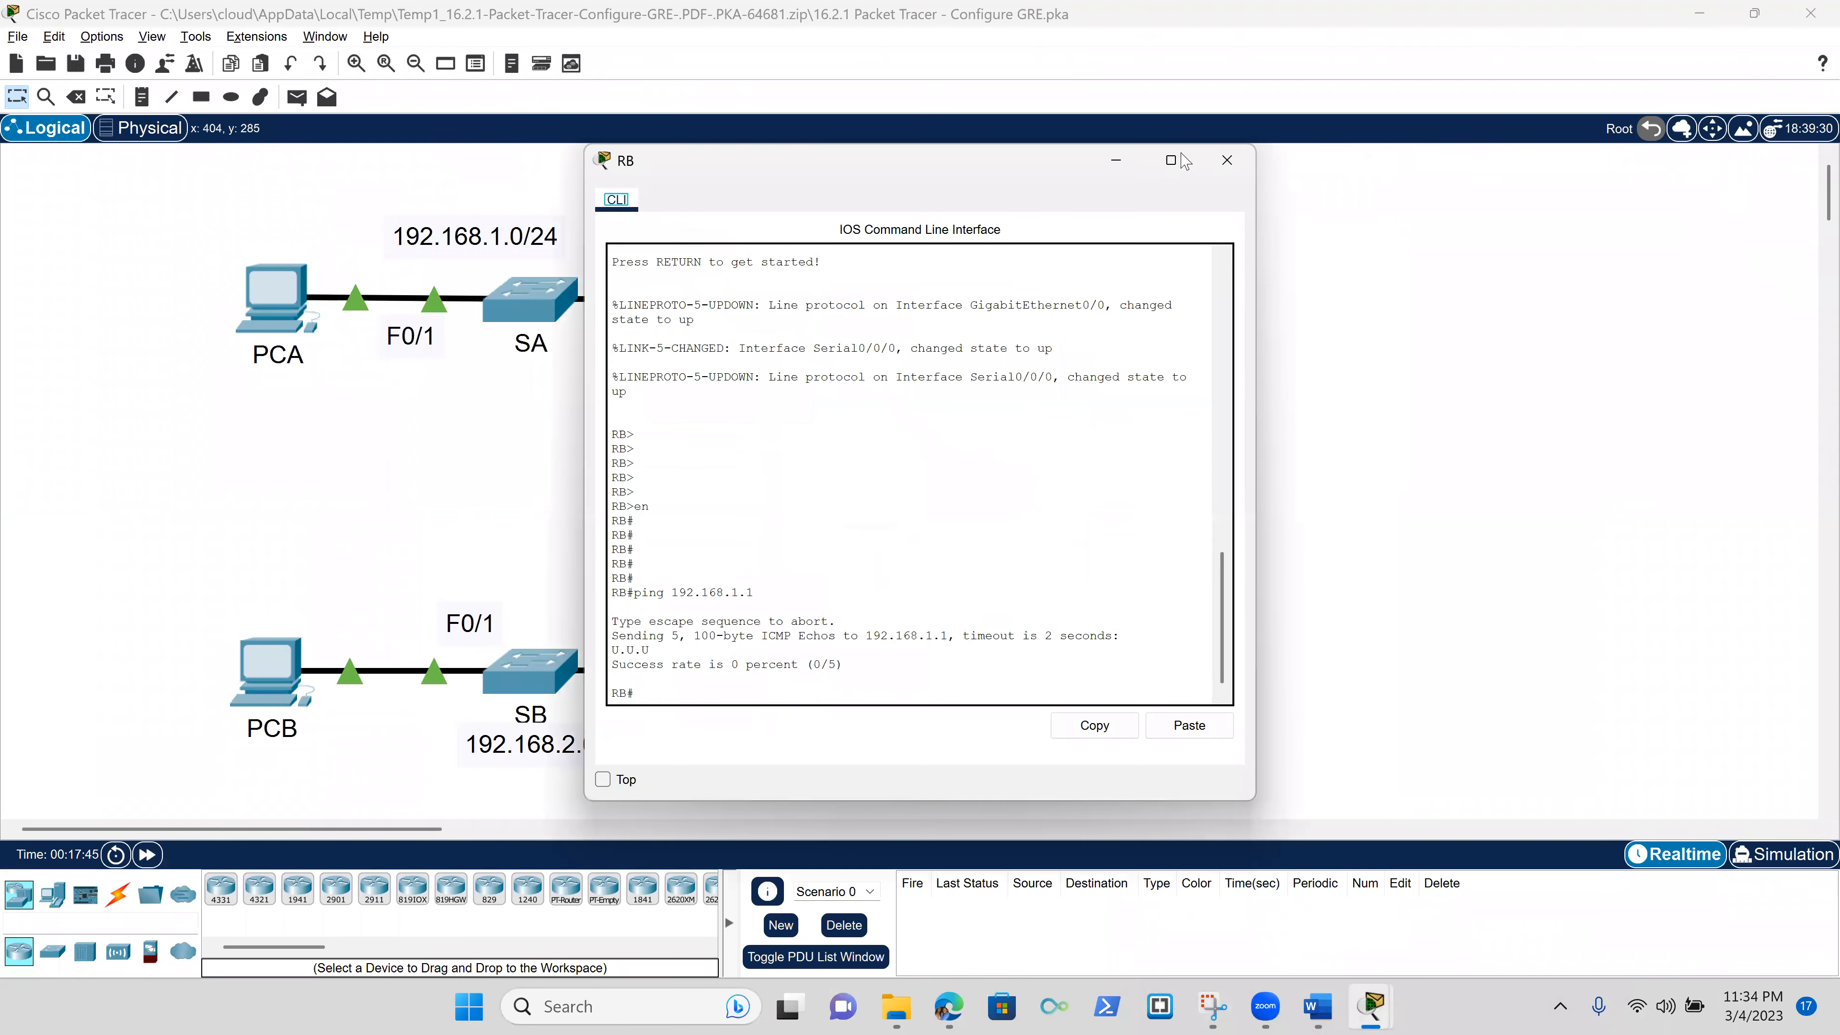
click(1173, 162)
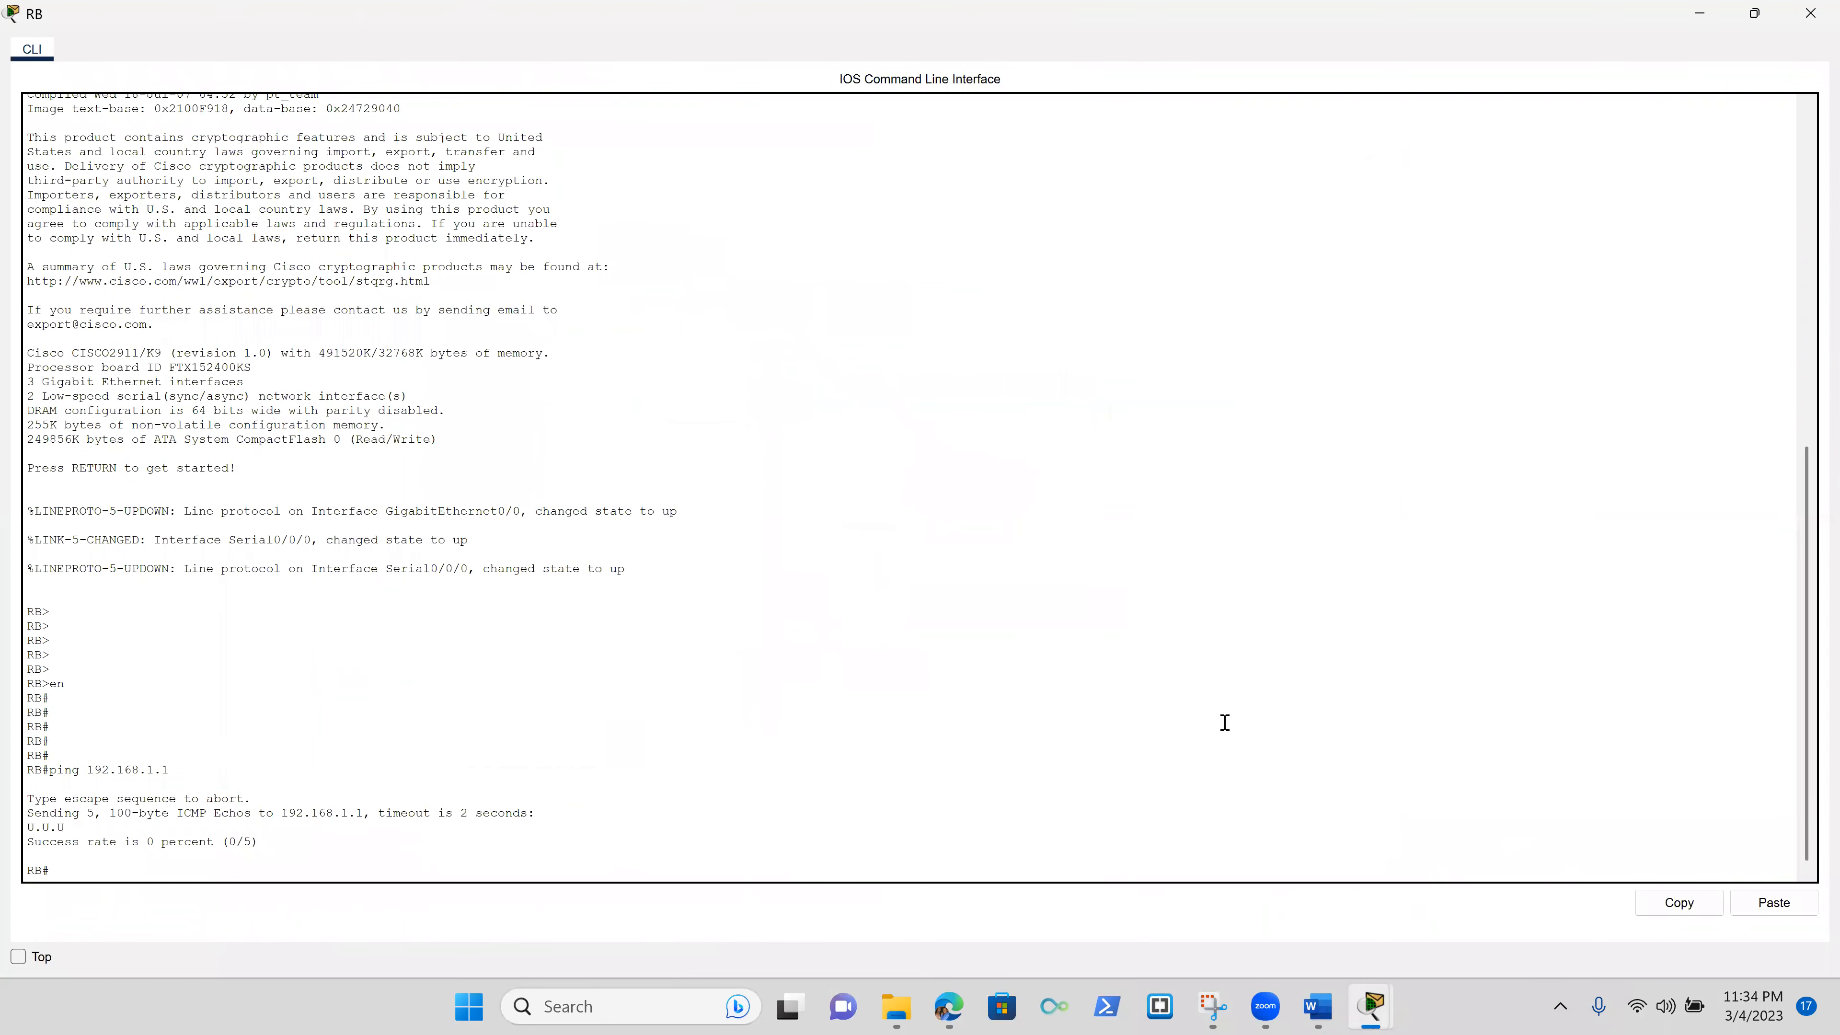
key(Return)
key(Return)
key(Return)
key(Return)
key(Return)
key(Return)
key(Return)
key(Return)
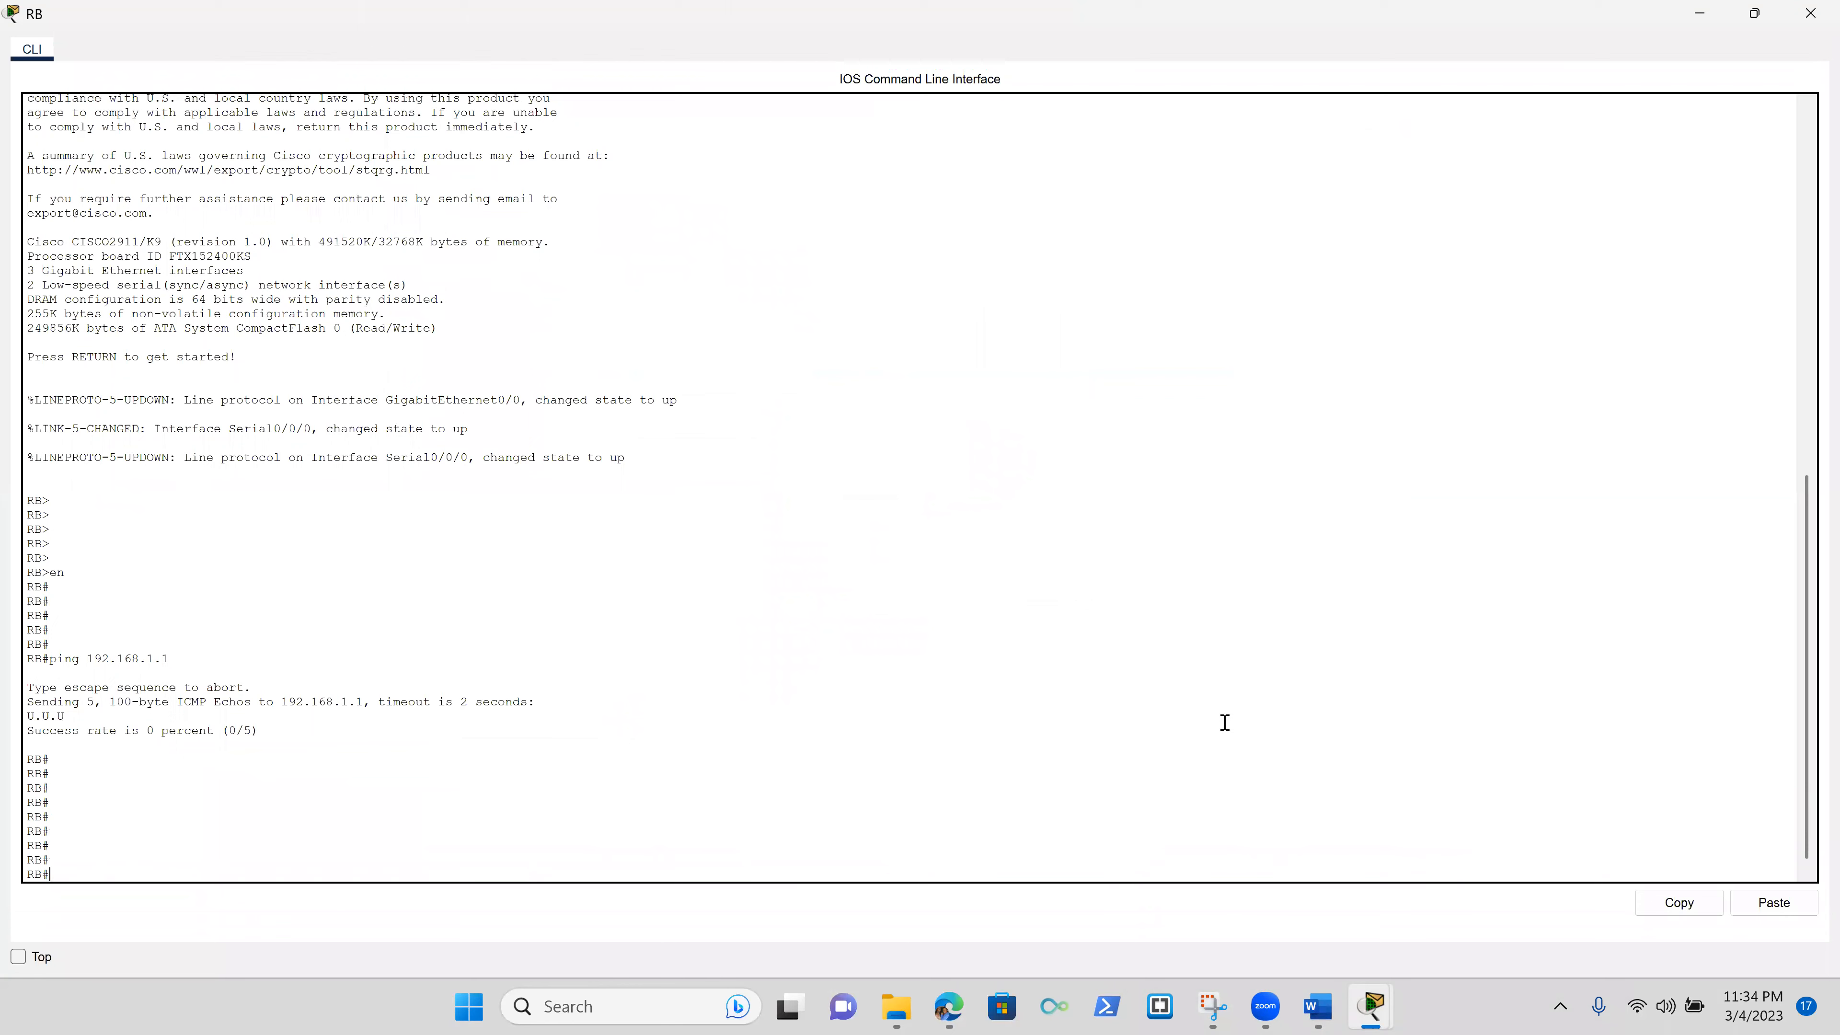
- Enter global configuration mode on RB with conf t
text(conf t)
key(Return)
key(Return)
key(Return)
key(Return)
key(Return)
key(Return)
- Create the tunnel 0 interface on RB and enter its interface configuration
text(int)
key(Tab)
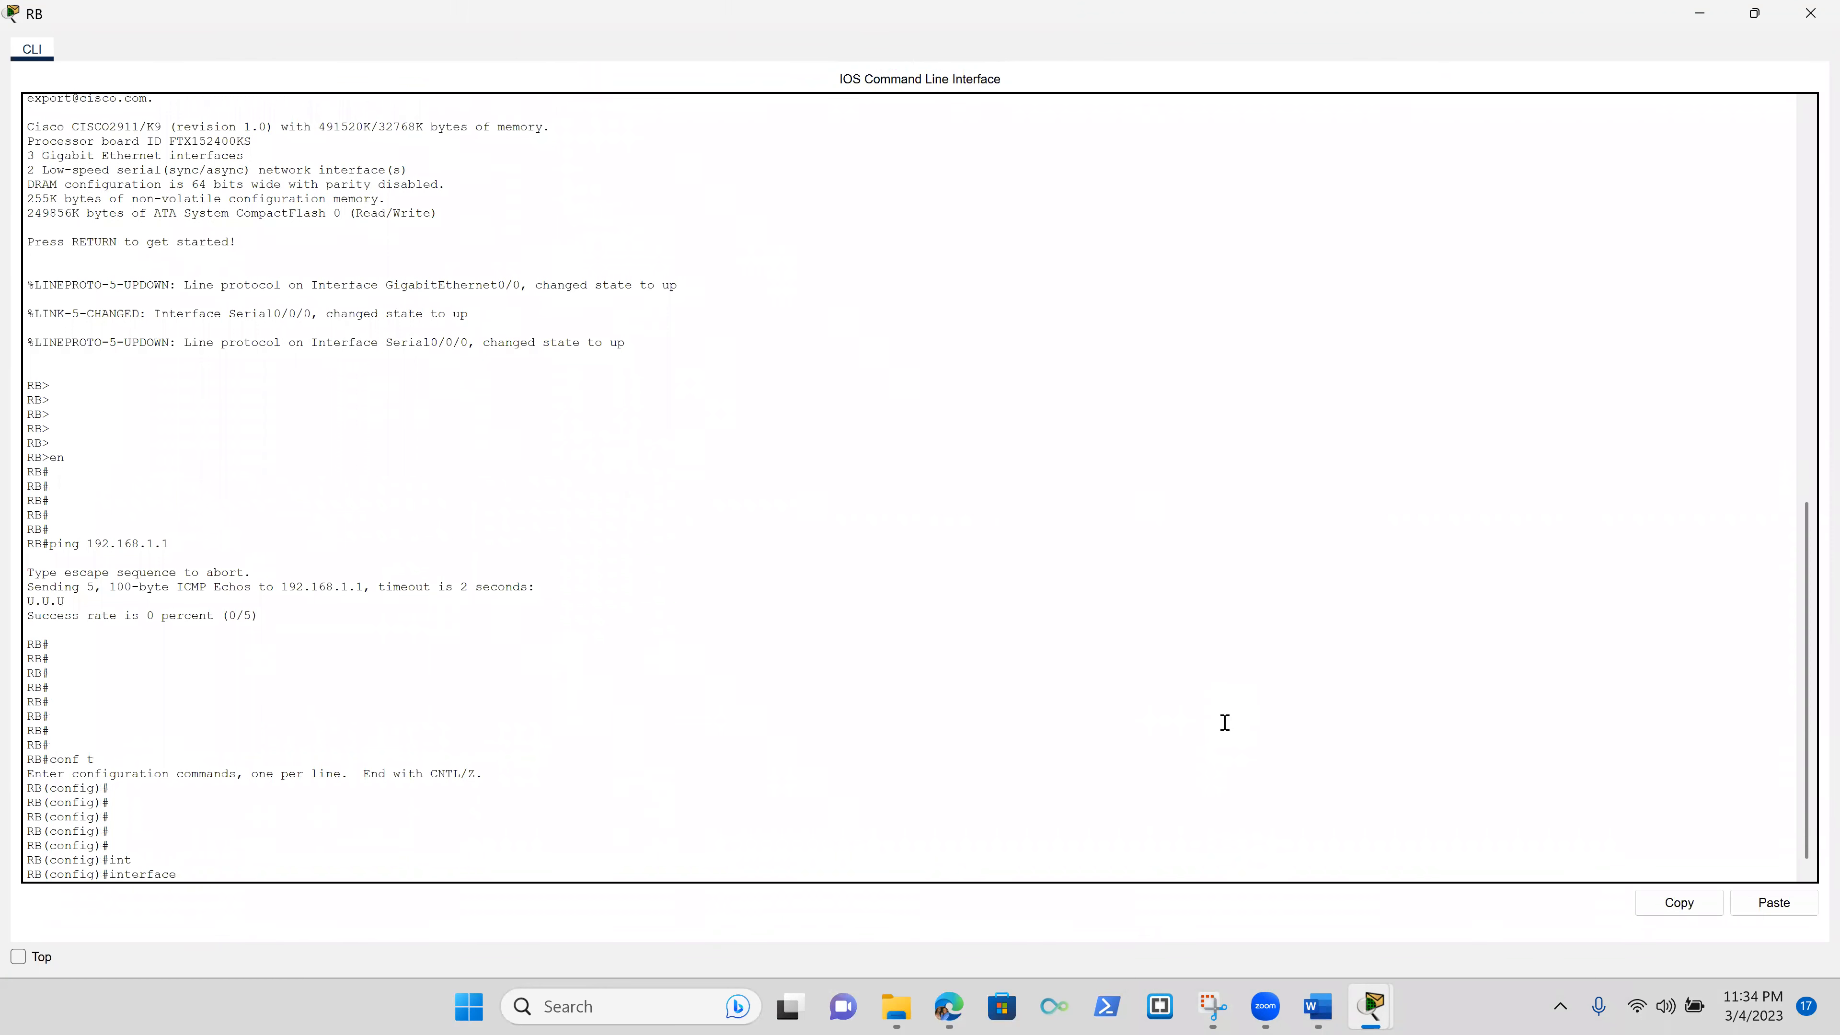
text(t)
key(Tab)
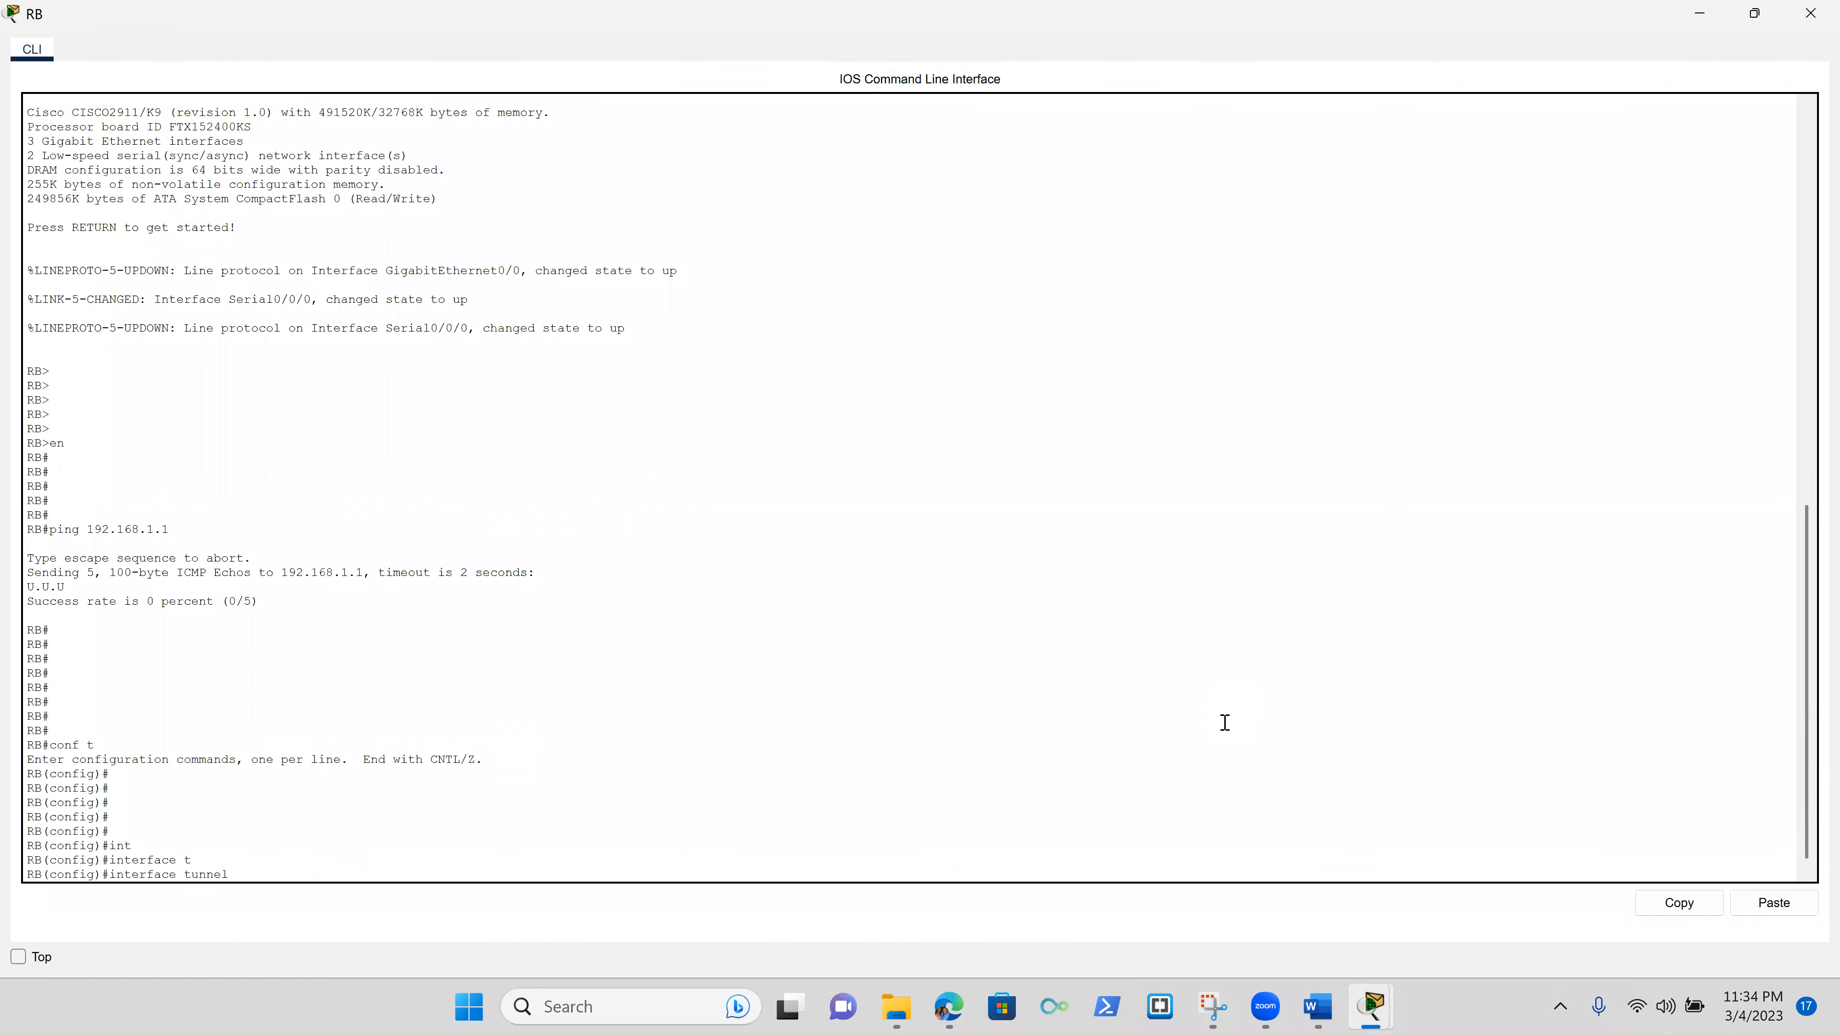
key(Return)
key(Return)
key(Return)
key(Return)
key(Return)
key(Return)
key(Return)
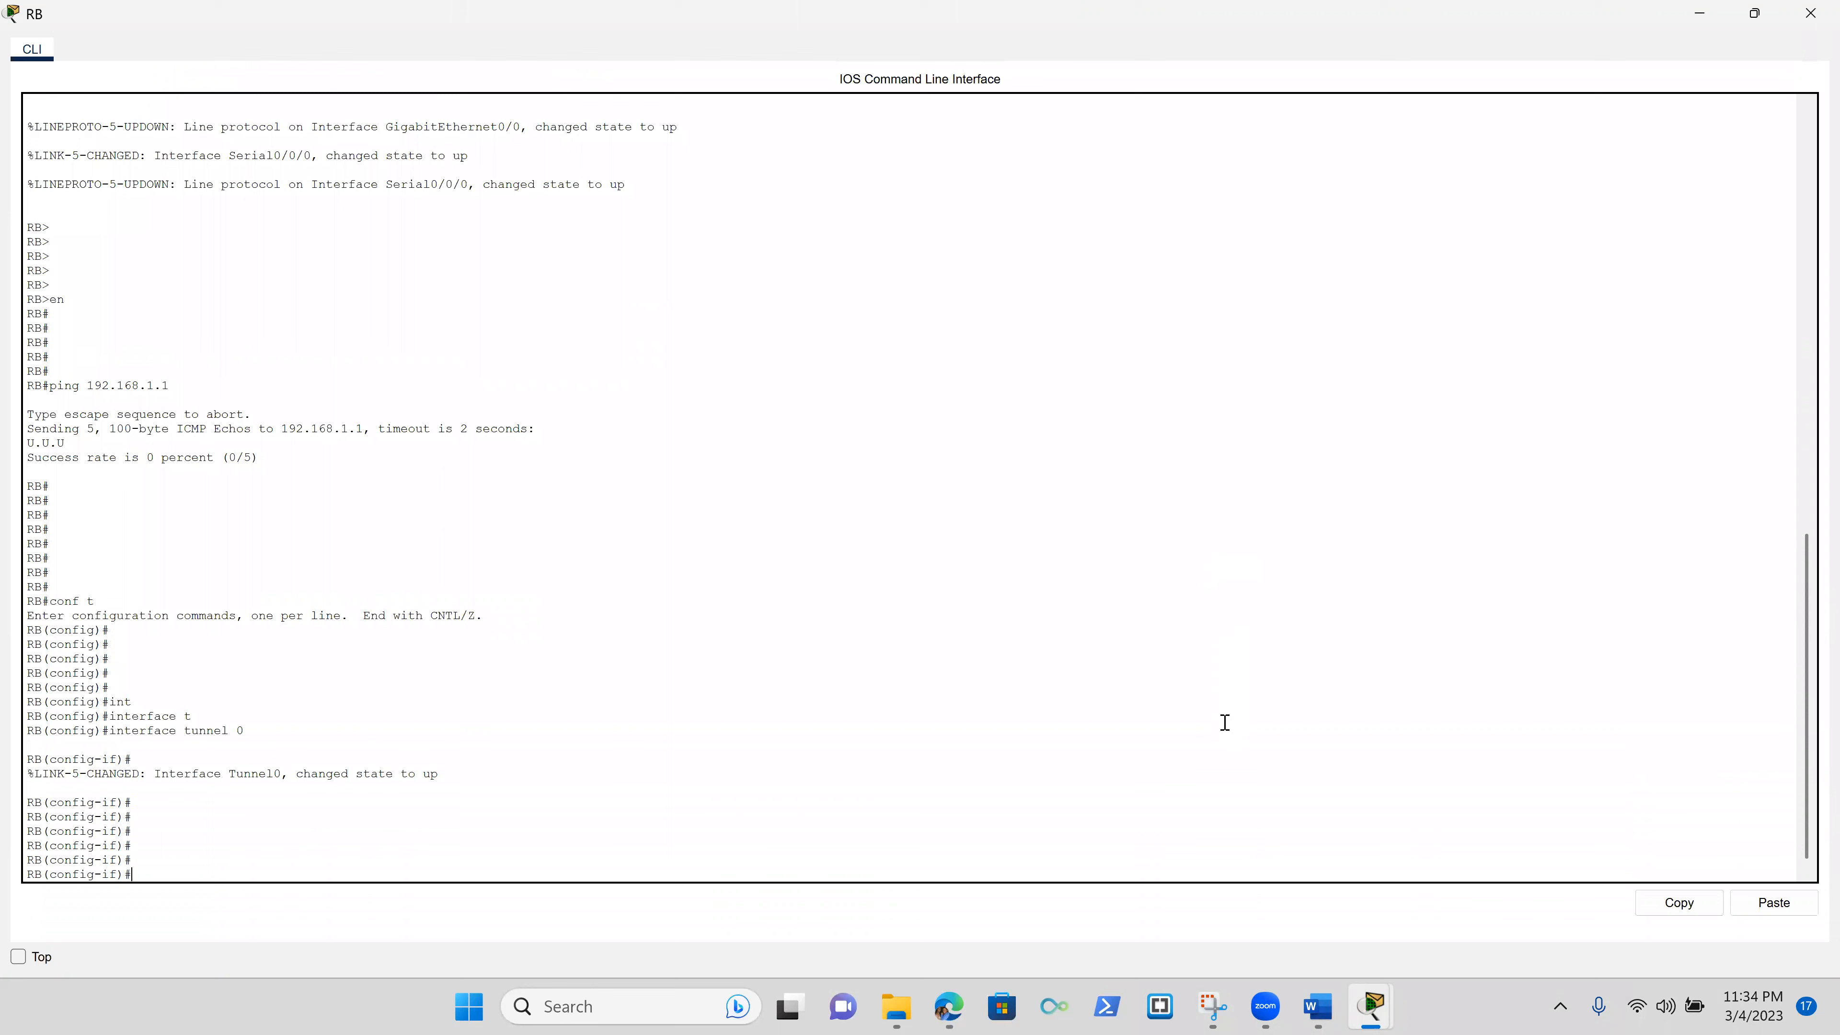
- Assign IP address 10.10.10.2 with mask 255.255.255.252 to RB's tunnel 0 interface
text(ip ad)
key(Tab)
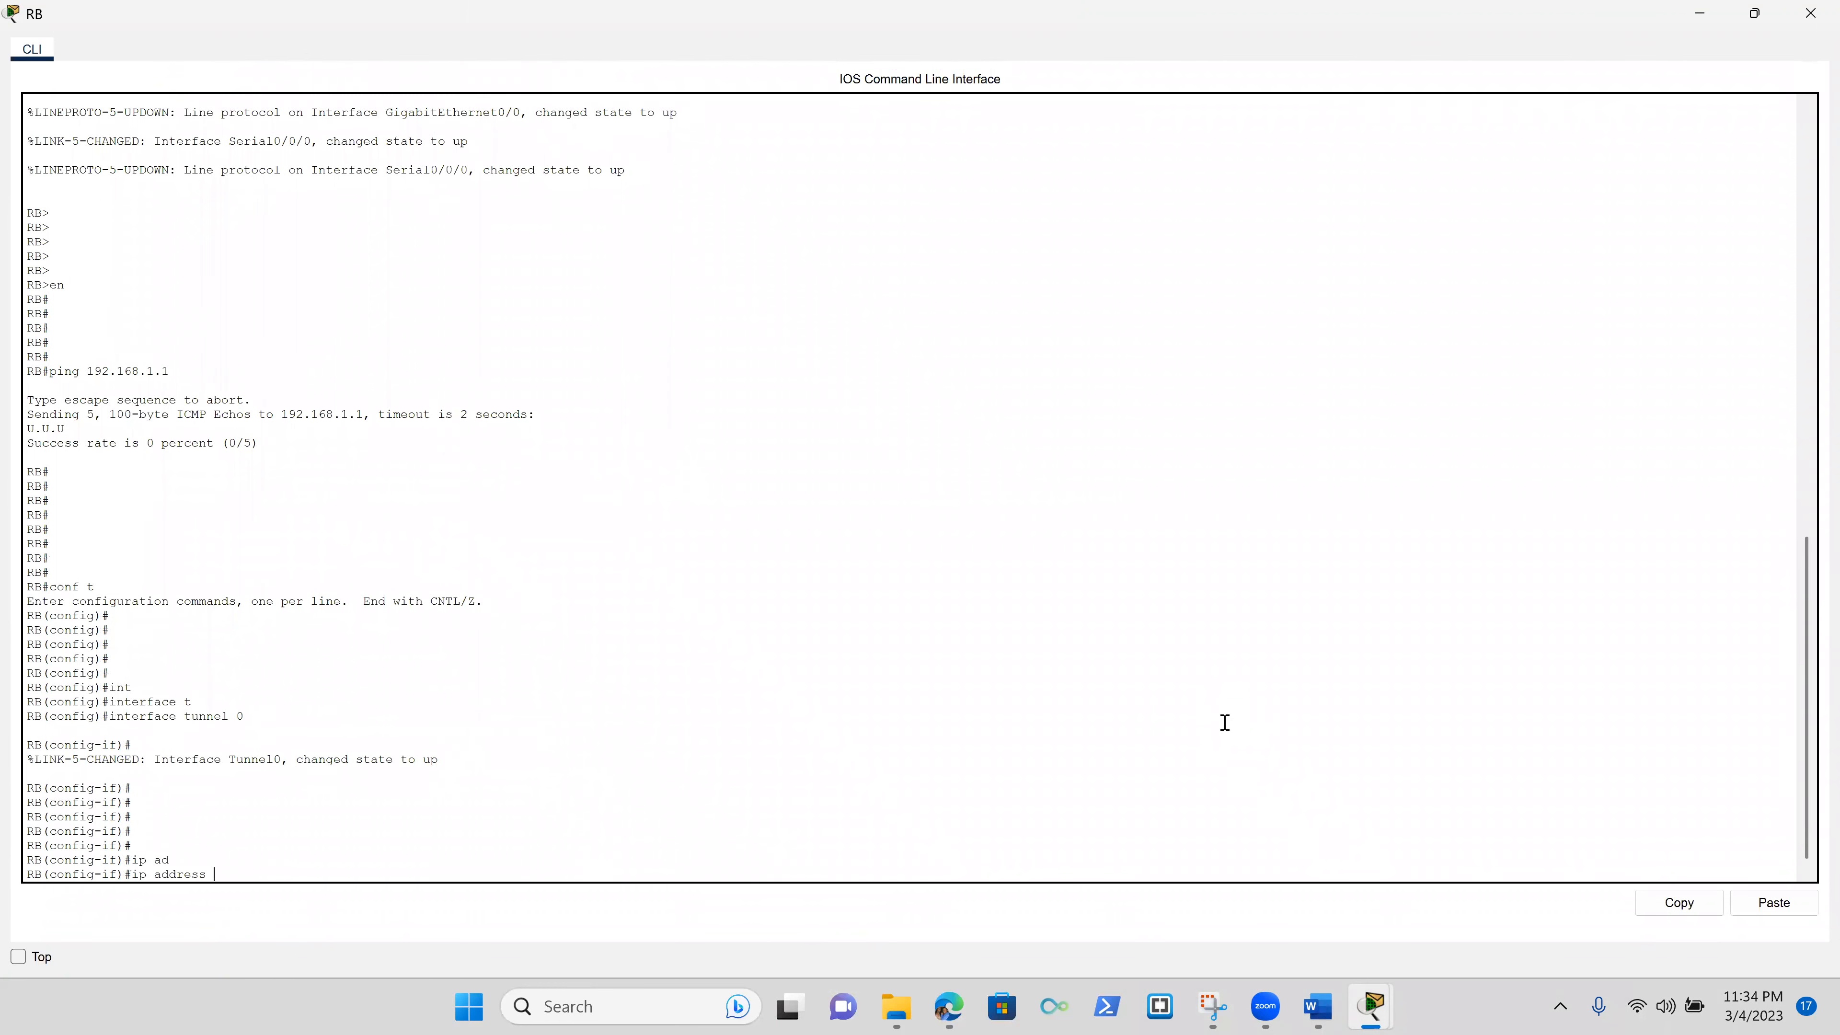
text(10.10.10.2)
text(255.255.255.25)
key(Return)
key(Return)
key(Return)
key(Return)
key(Return)
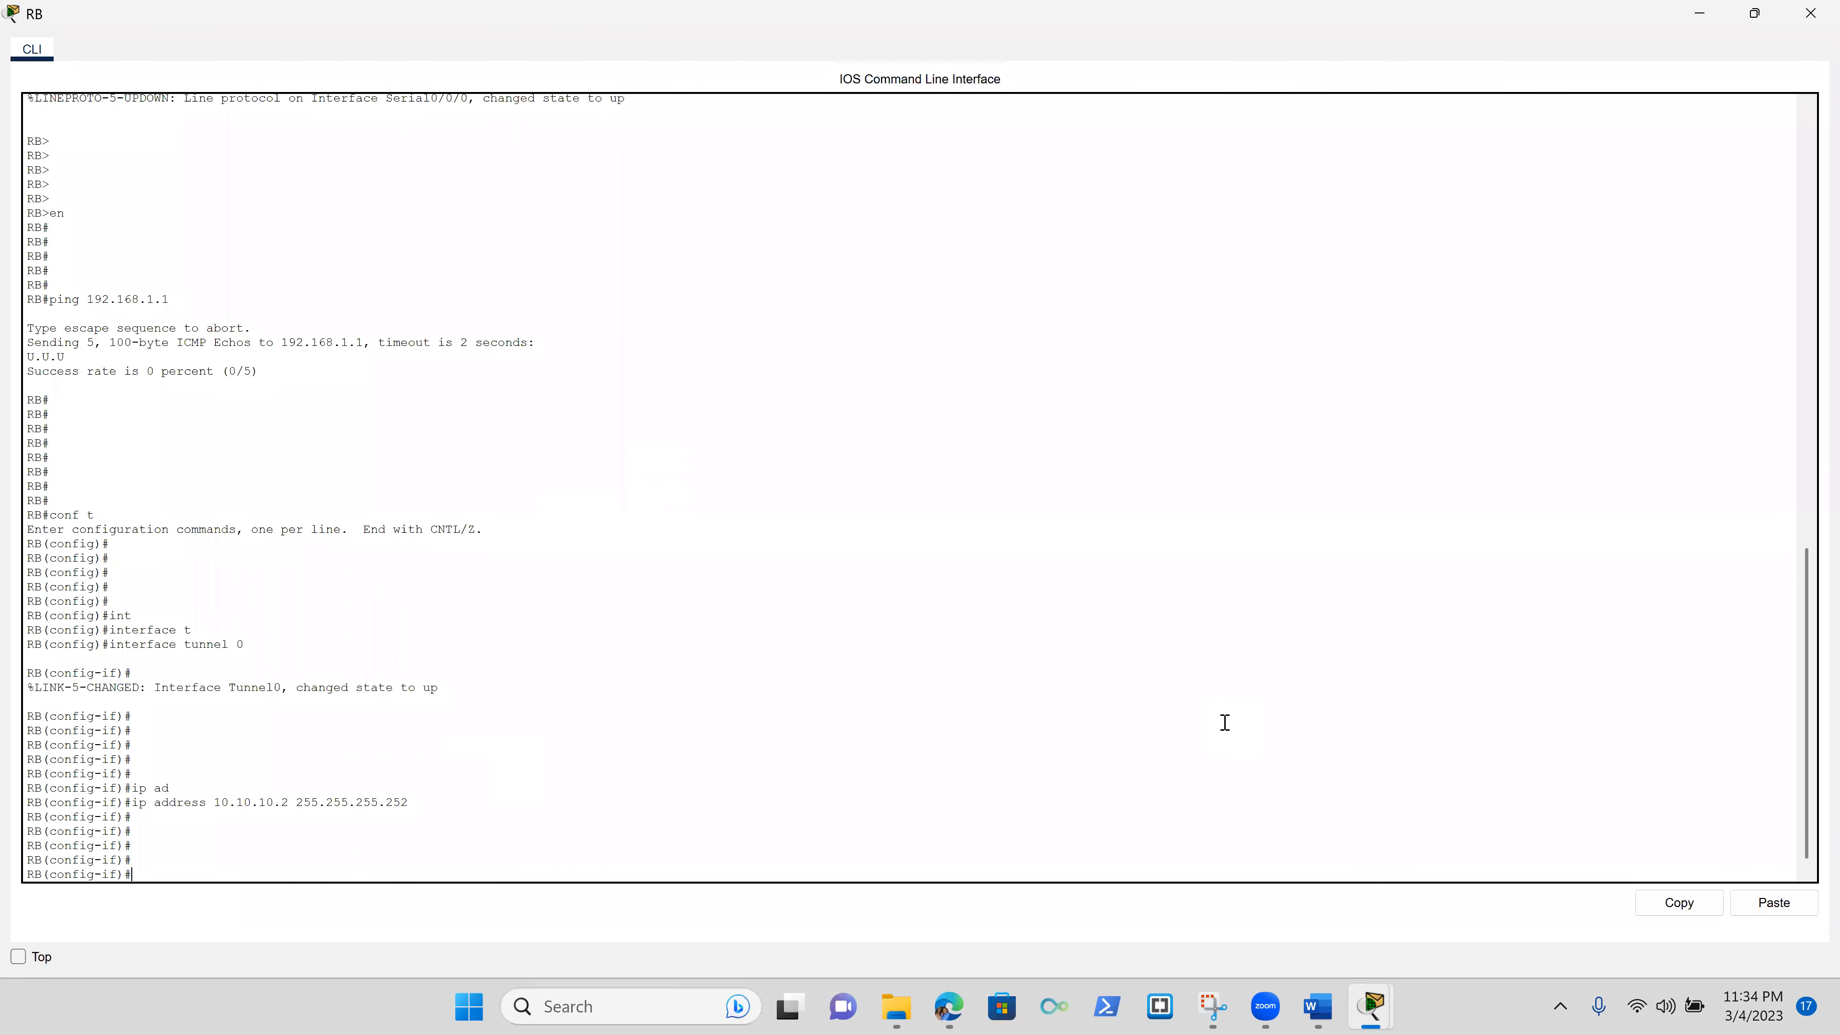
- Set the source of RB's tunnel 0 to s0/0/0 with the tunnel source command
text(tun)
key(Tab)
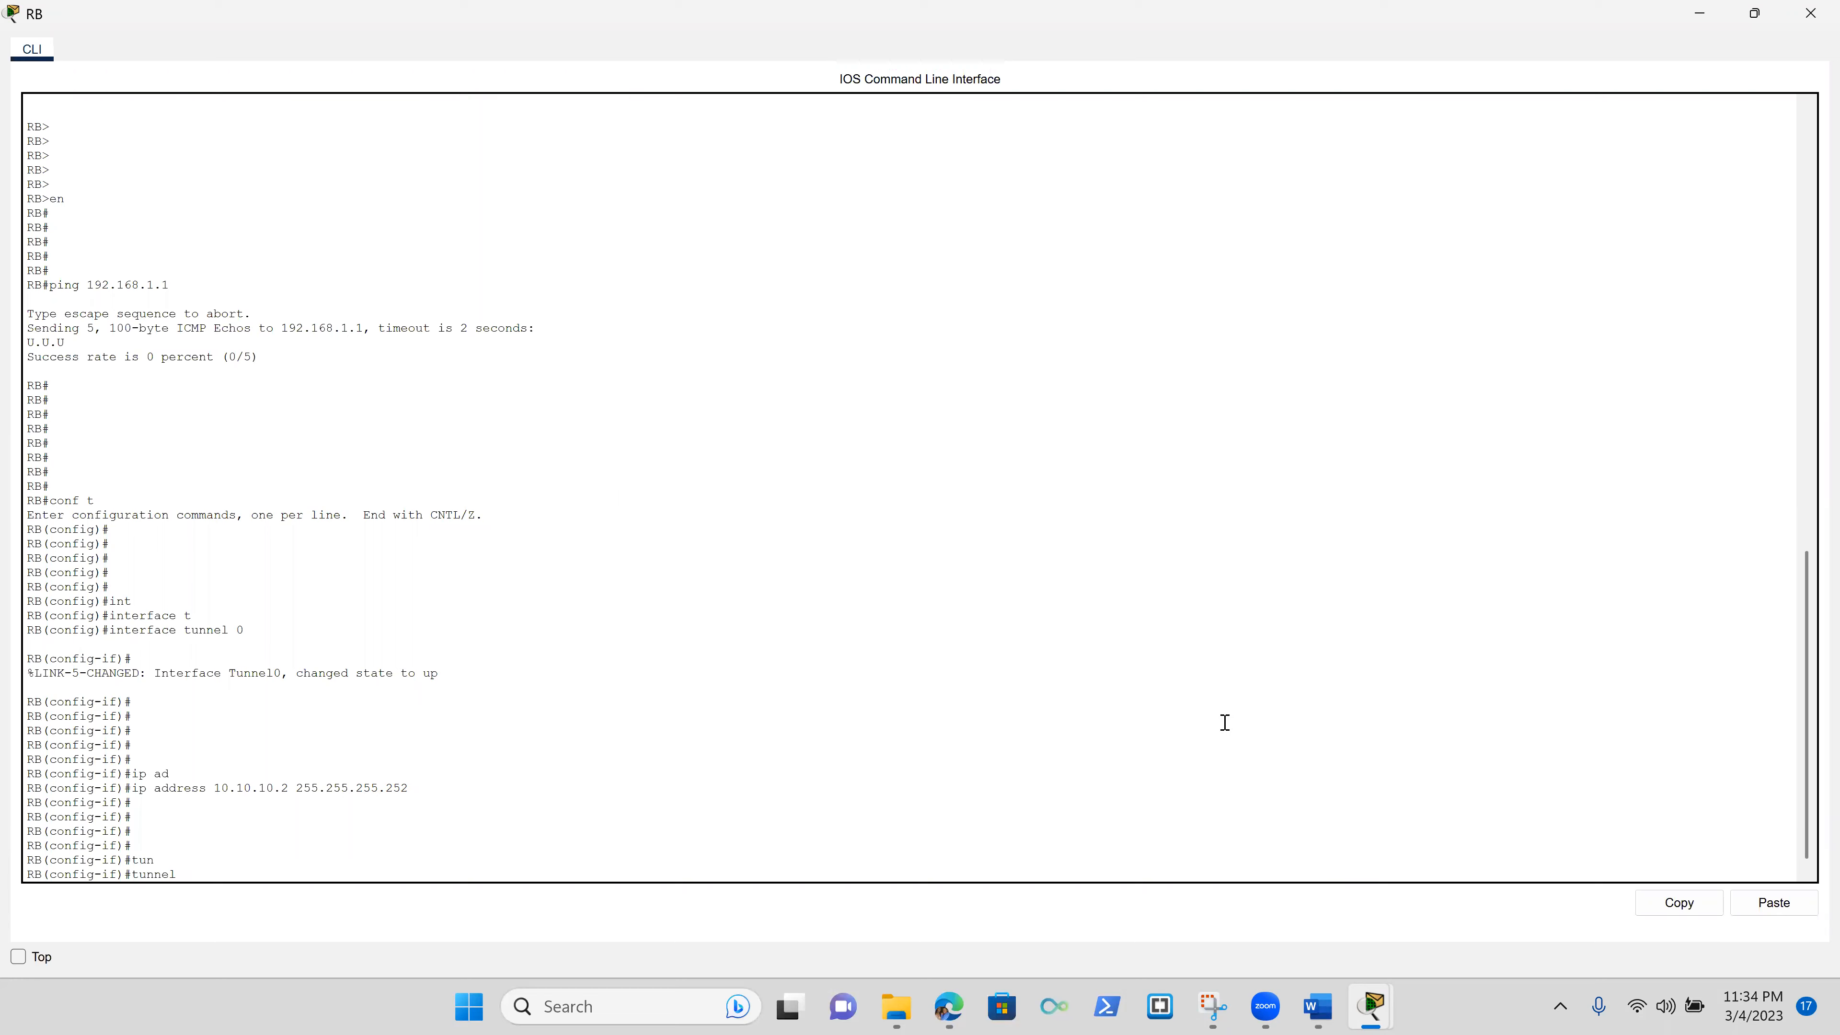
text(sou)
key(Tab)
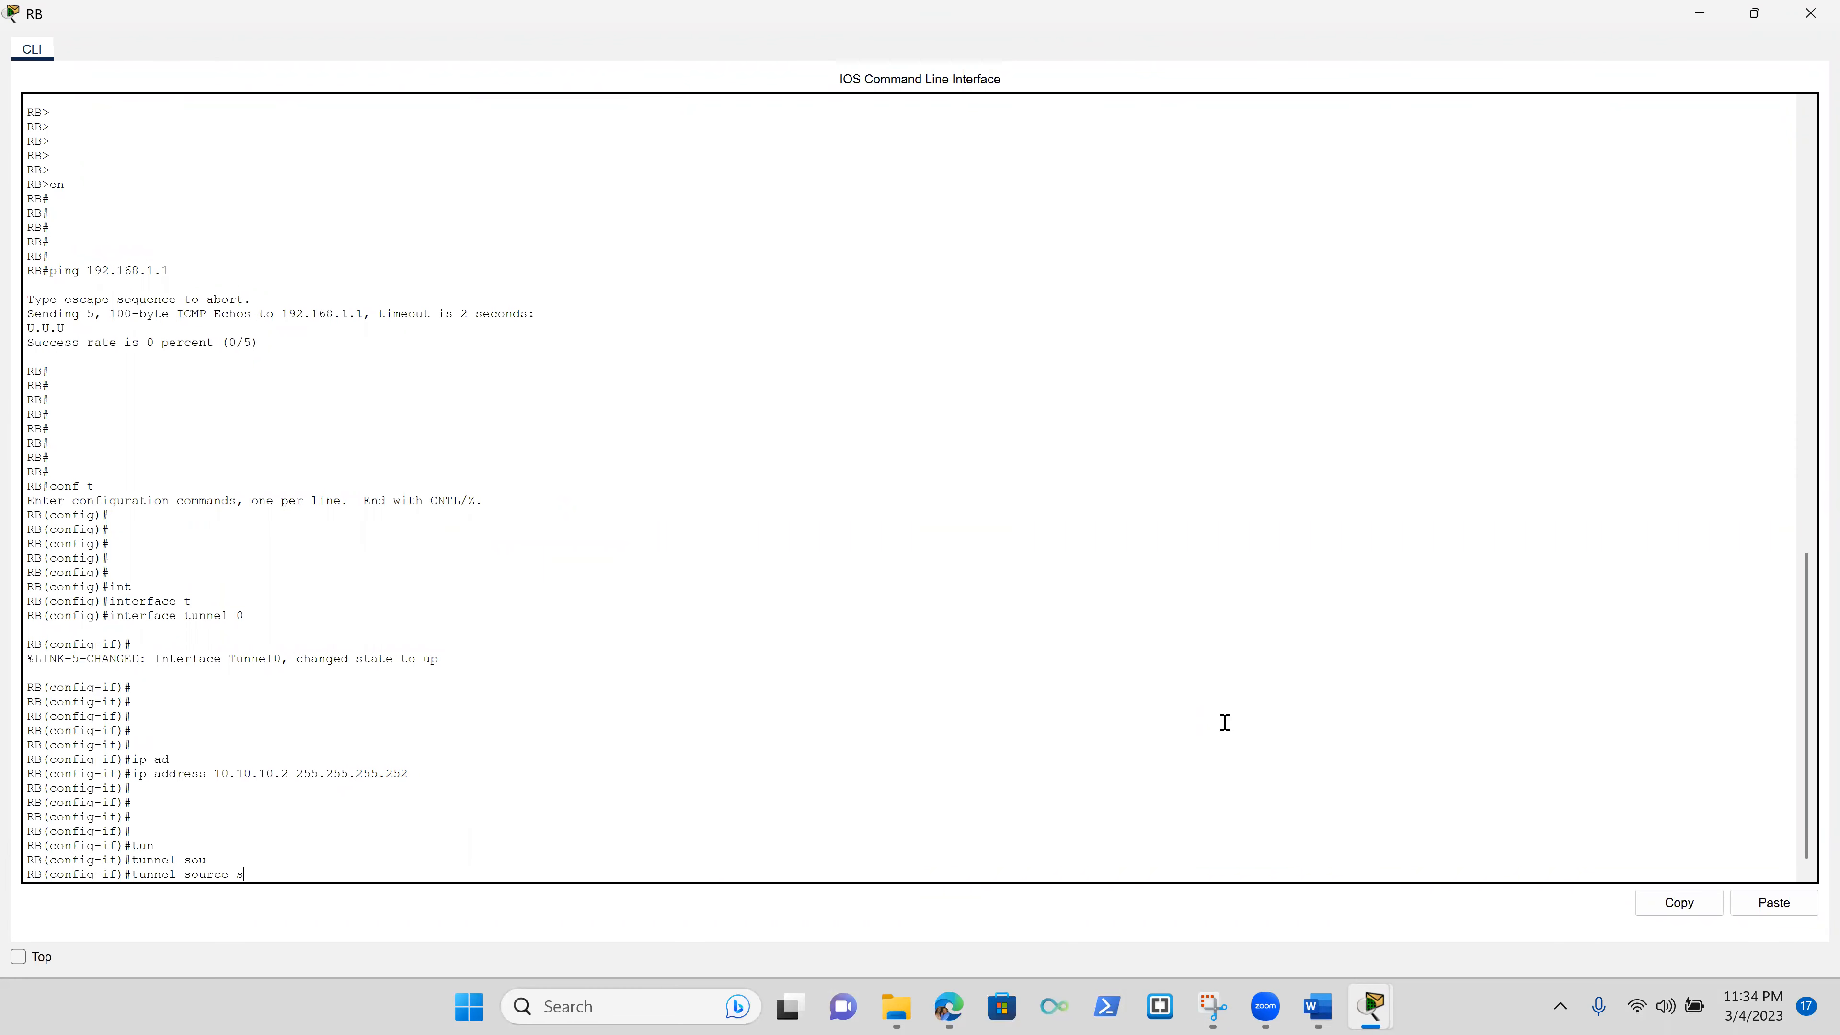
text(s0/)
key(Return)
key(Return)
key(Return)
key(Return)
key(Return)
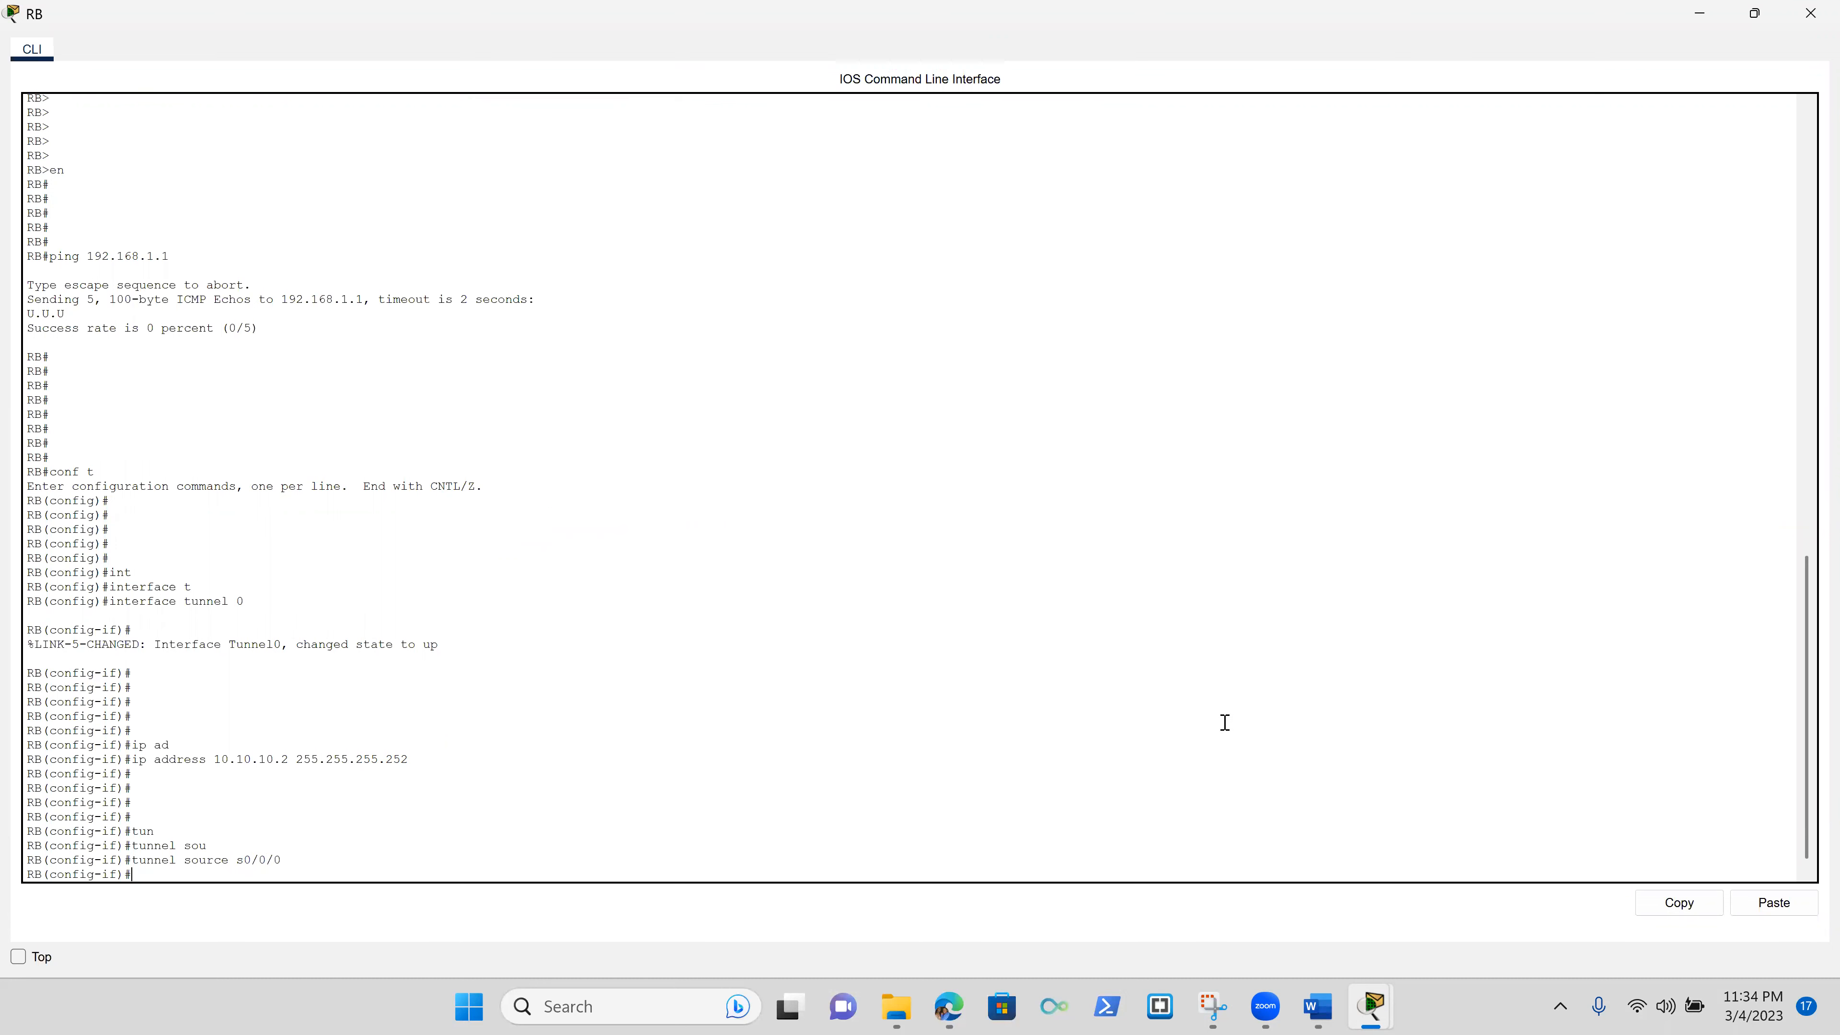
- Set the destination of RB's tunnel 0 to 64.103.211.2, checking RA's S0/0/0 address in the Word addressing table
text(tun)
key(Tab)
text(de)
key(Tab)
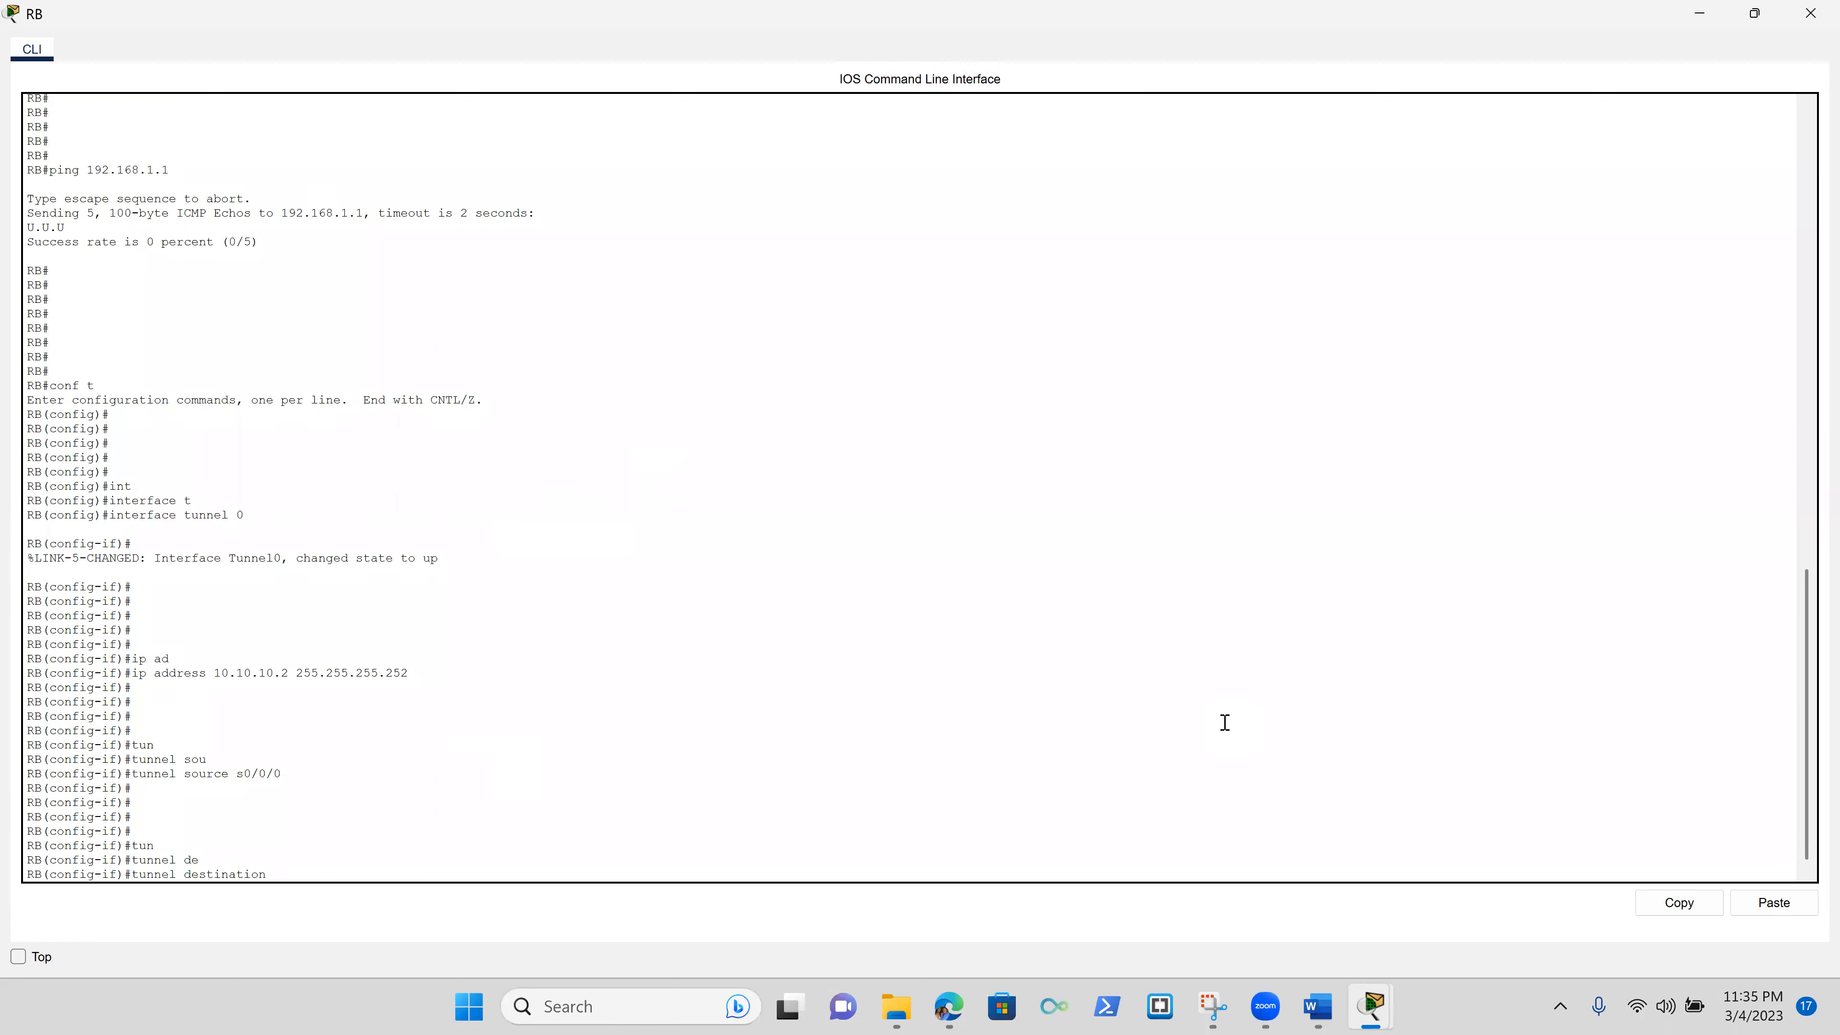
text(64)
mouse_move(1330, 1001)
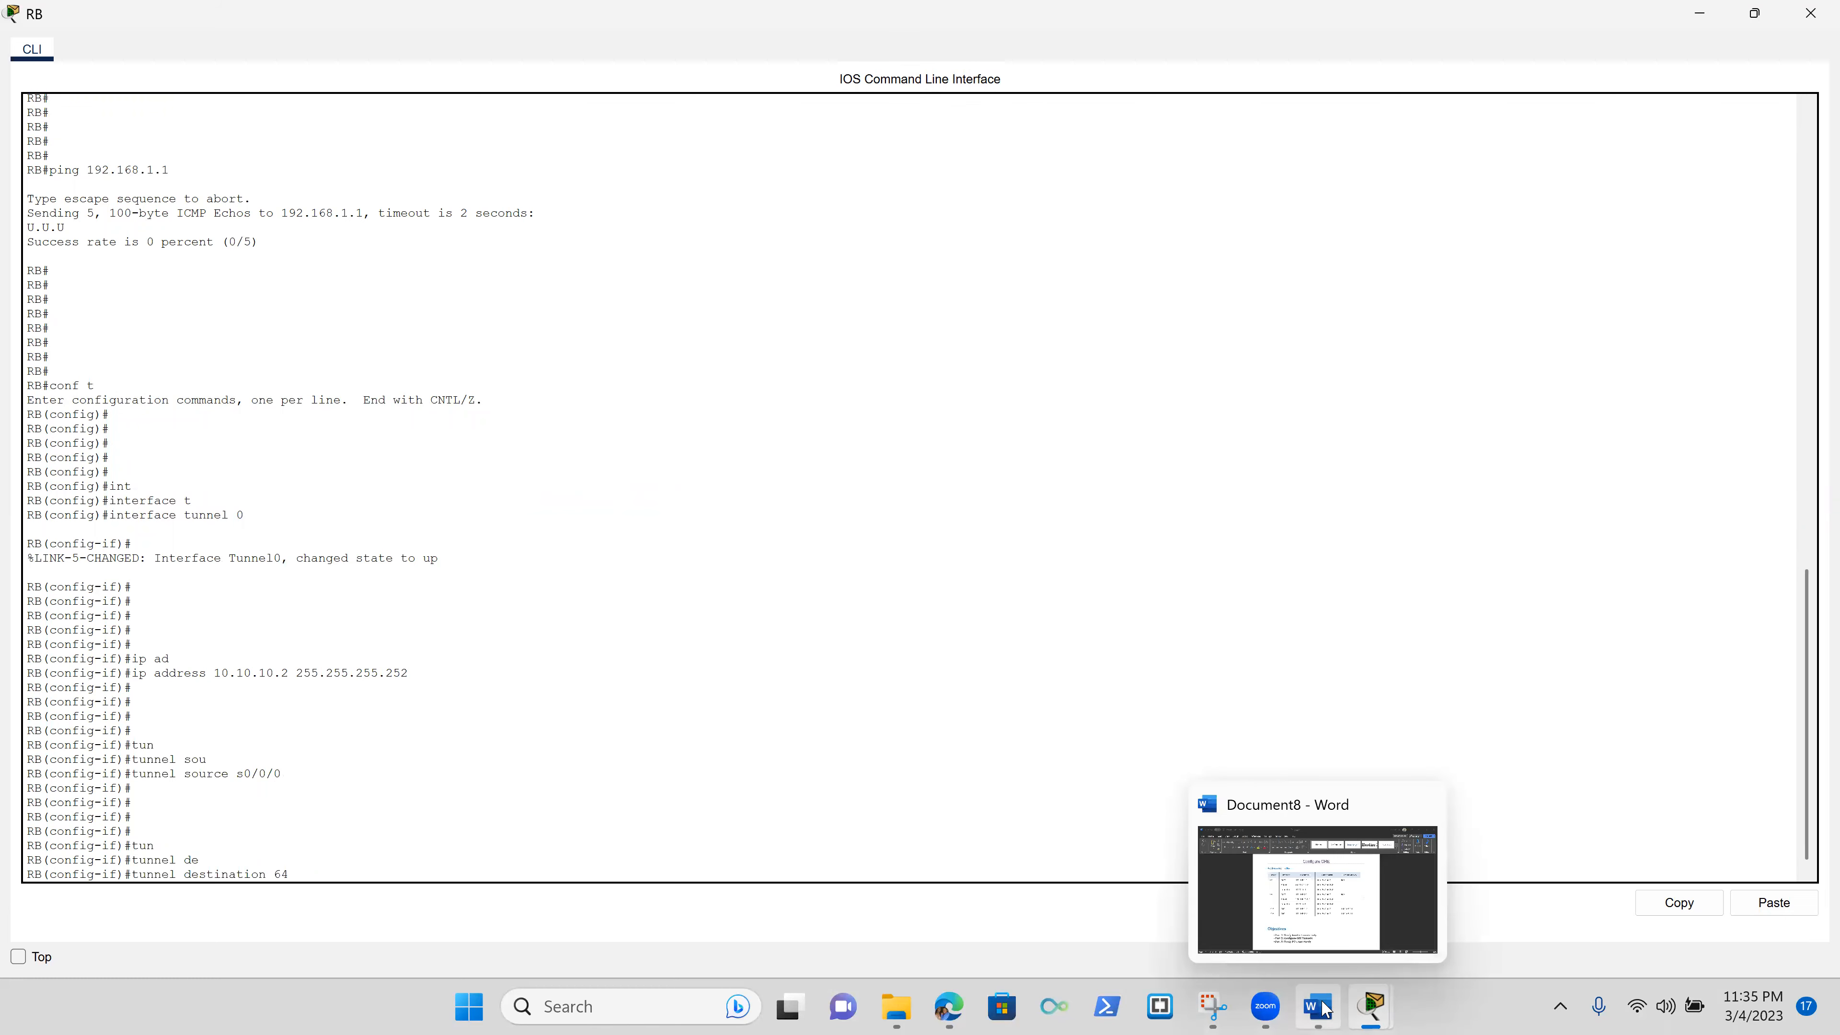
click(1348, 932)
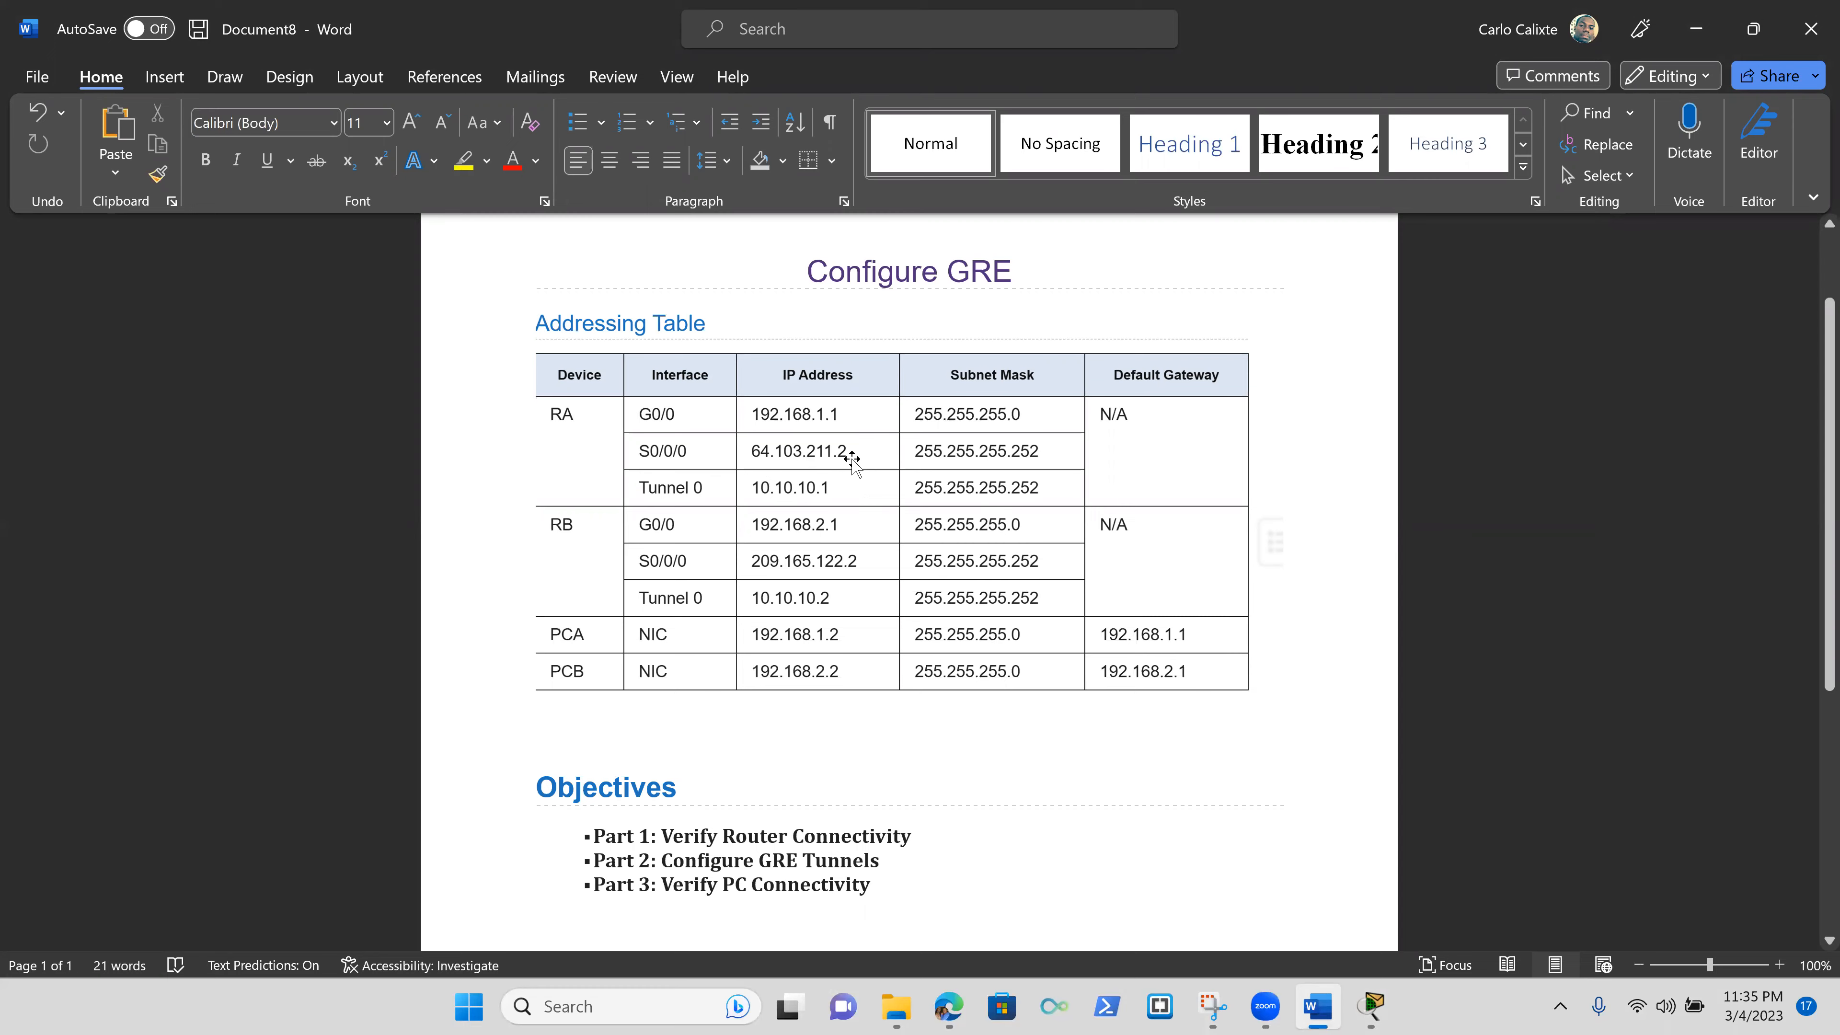
key(alt+Tab)
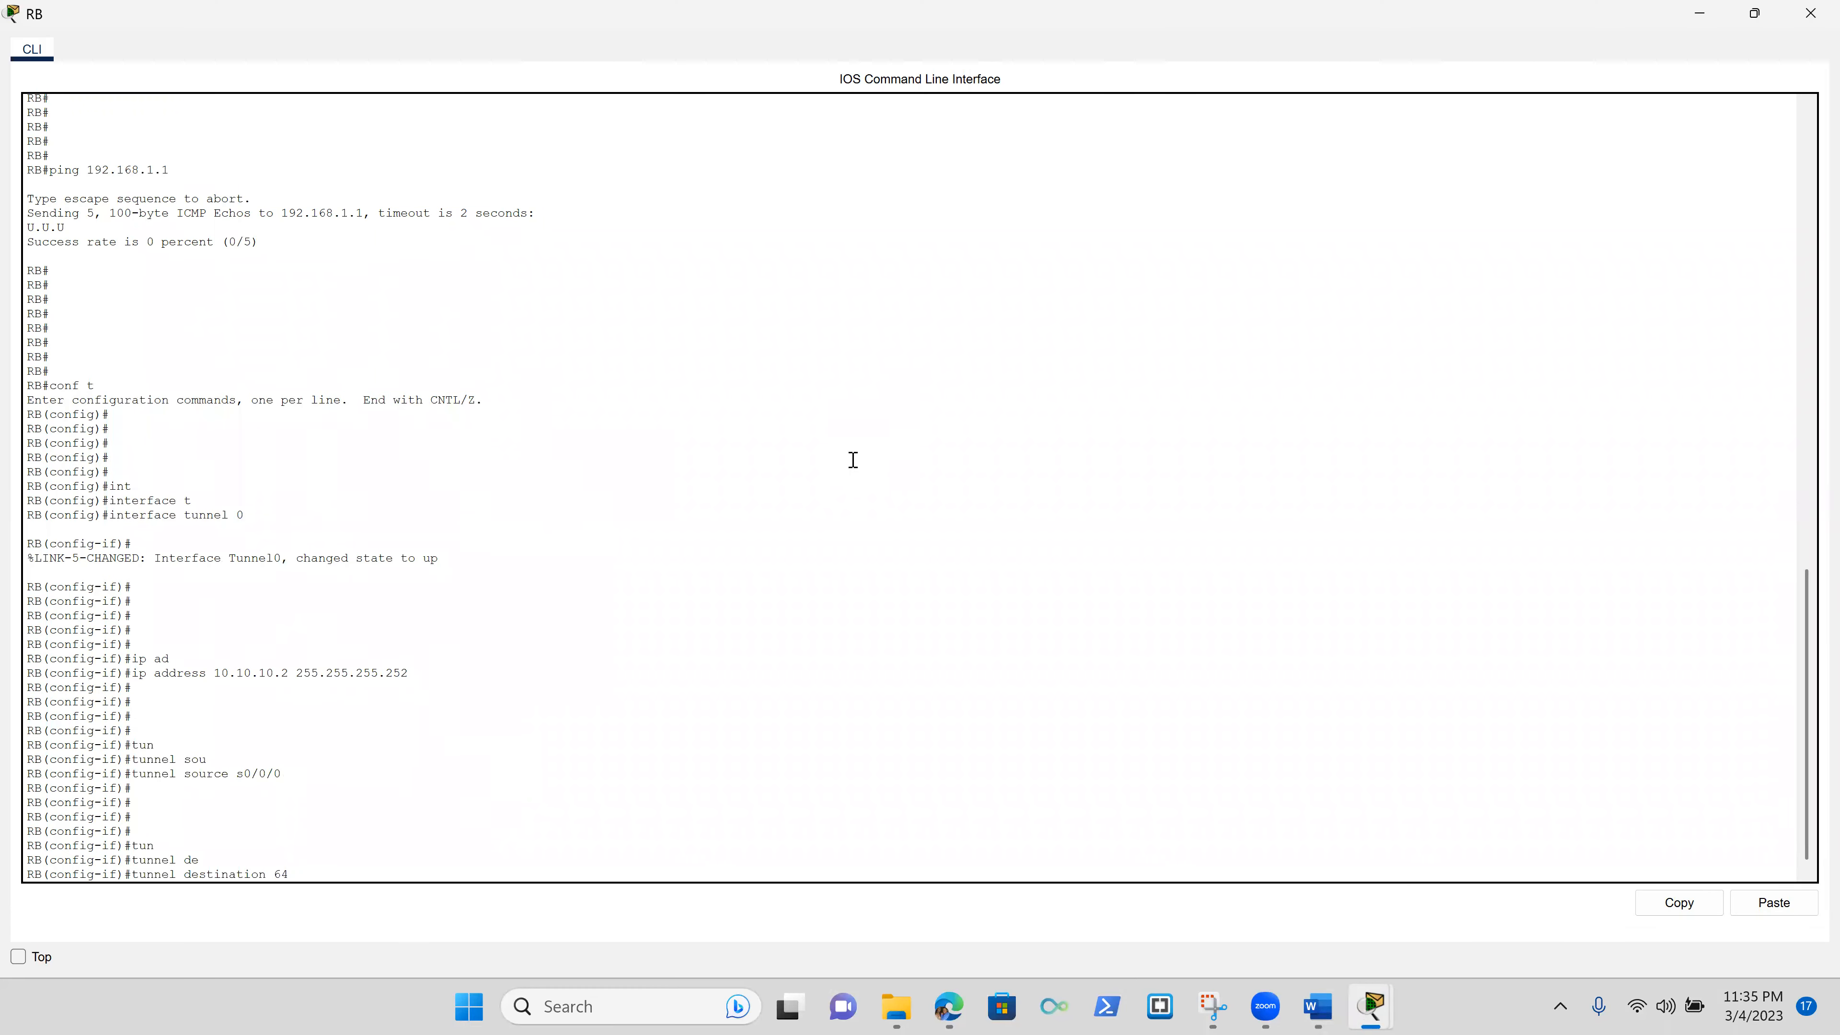
text(.103.211.2)
key(Return)
key(Return)
key(Return)
key(Return)
key(Return)
key(Return)
key(Return)
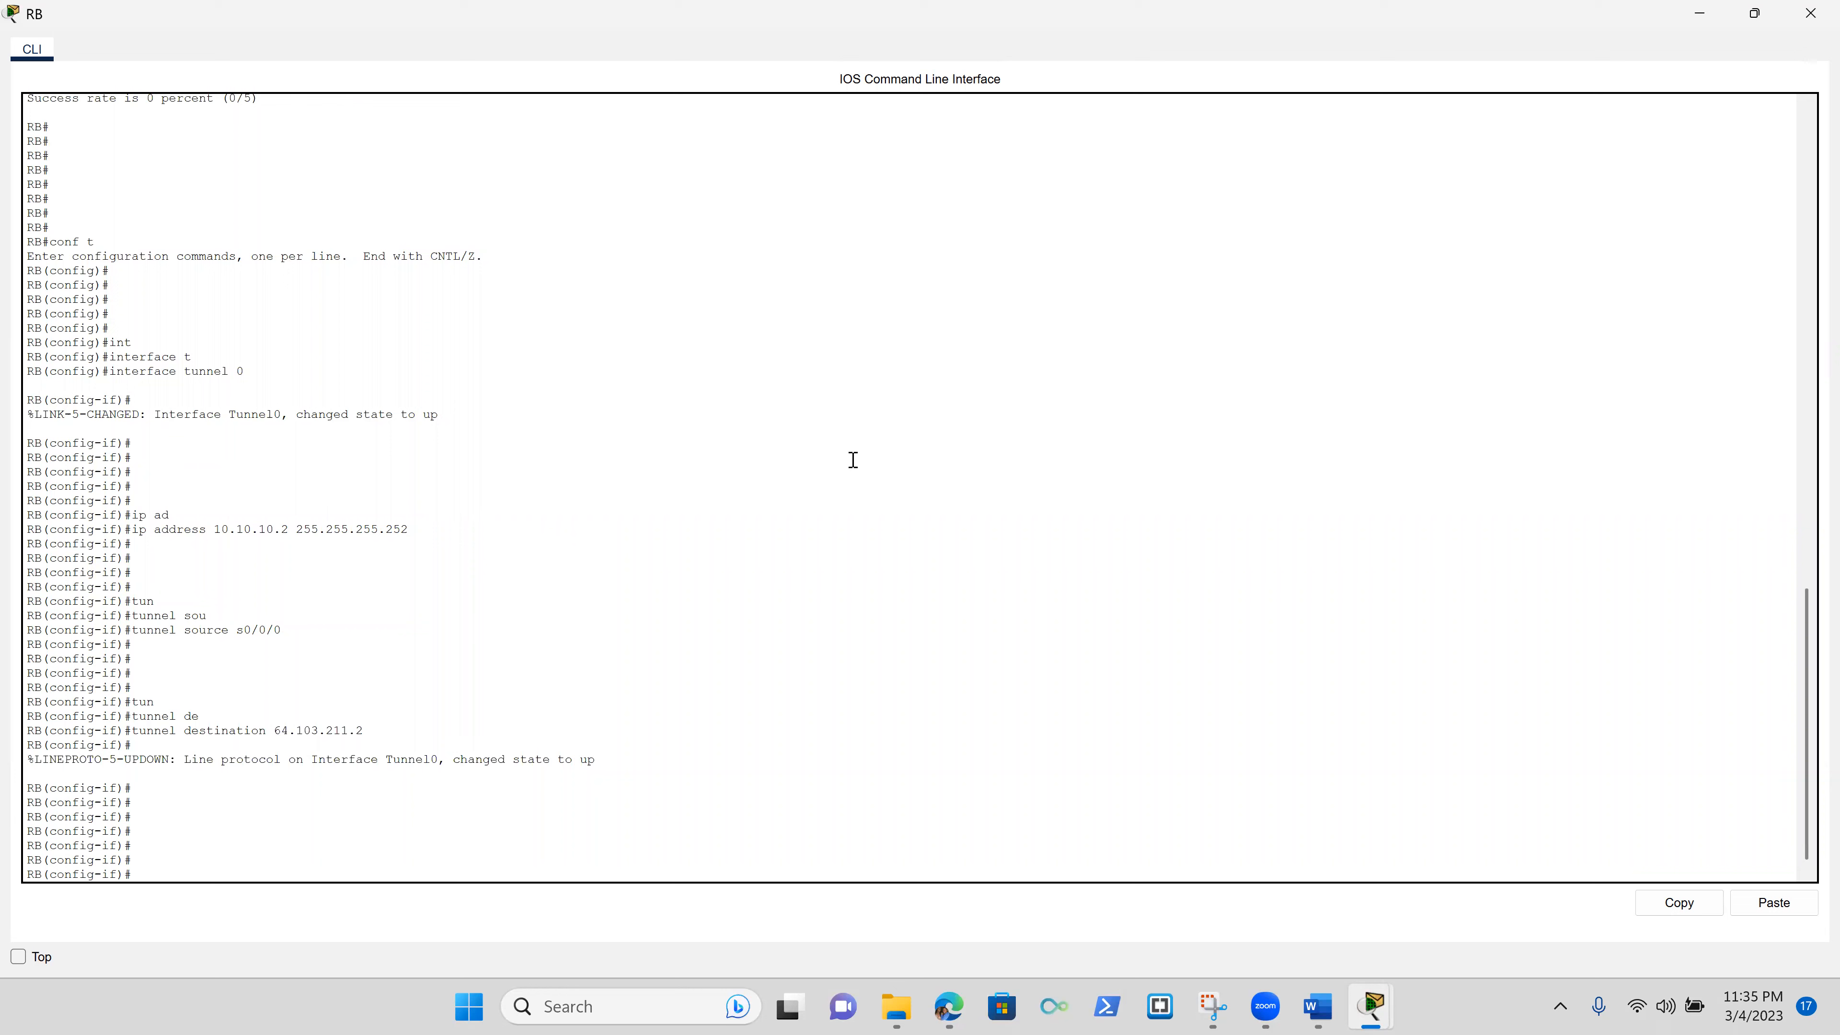
- Set RB's tunnel 0 to carry GRE over IP with the tunnel mode gre ip command
text(tune)
key(Tab)
key(BackSpace)
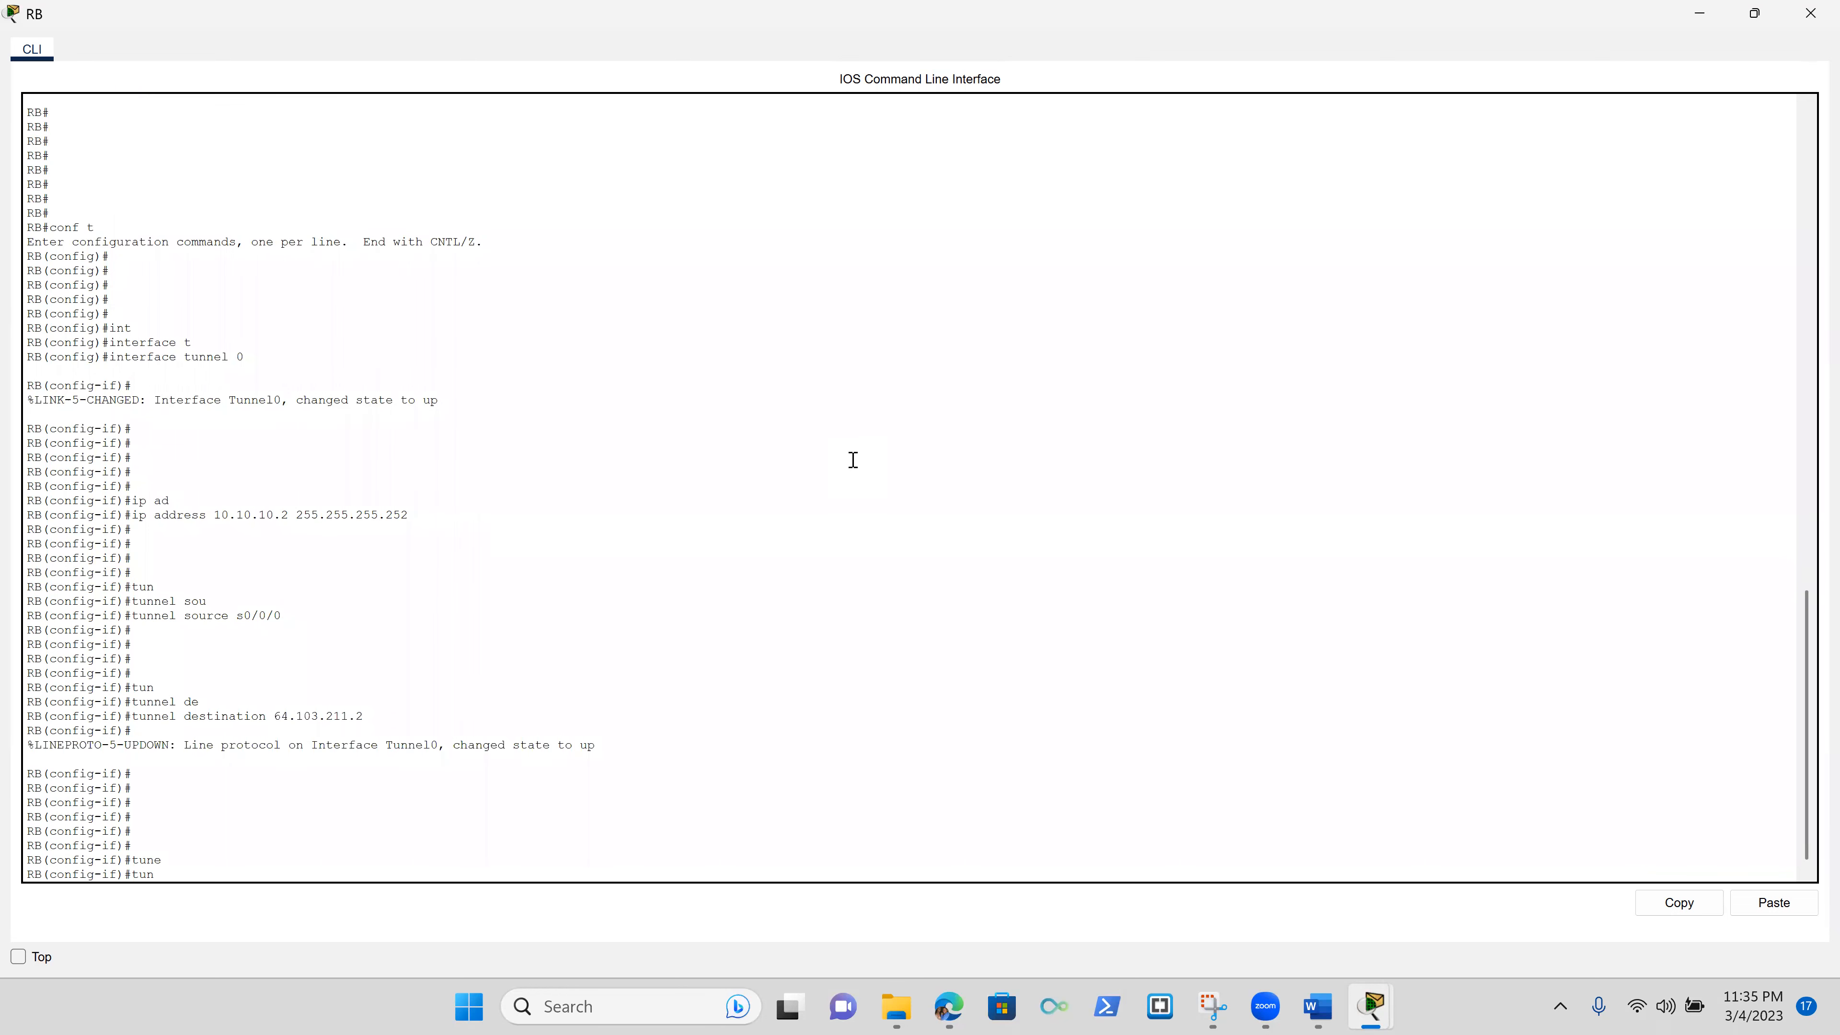
key(Tab)
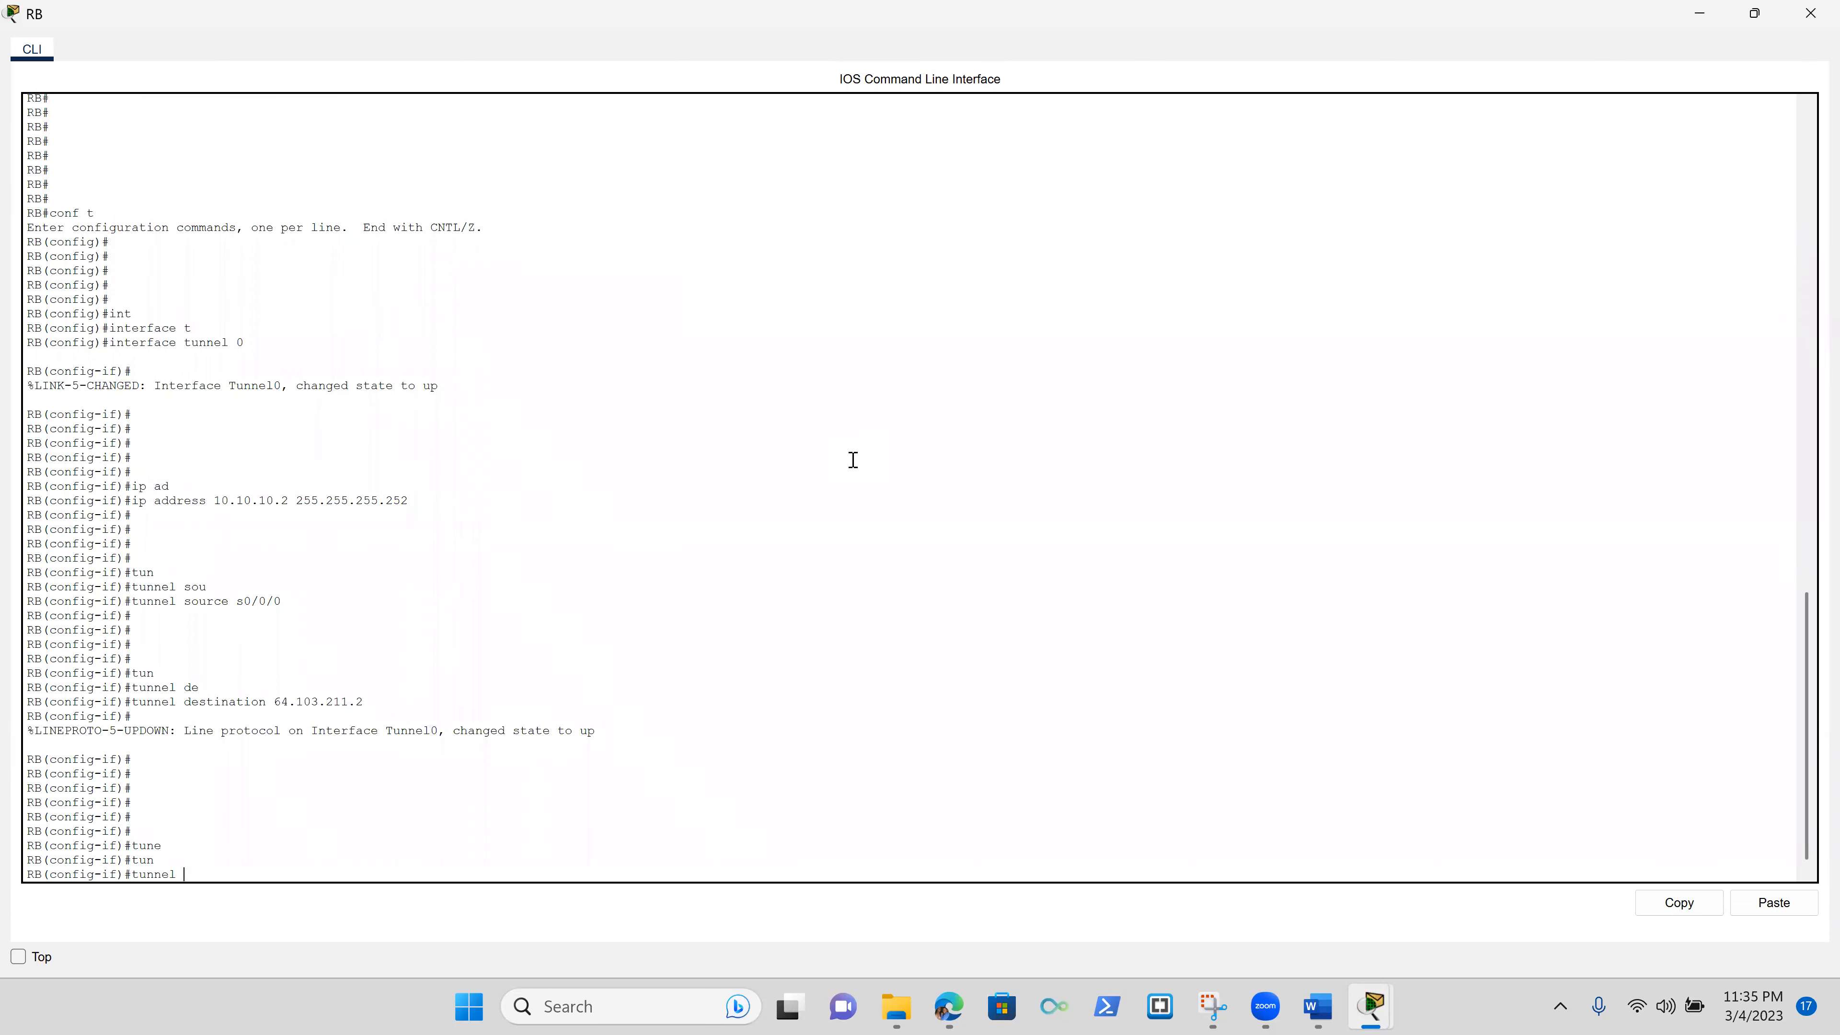
key(BackSpace)
text(mo)
key(Tab)
text(gr)
key(Tab)
text(i)
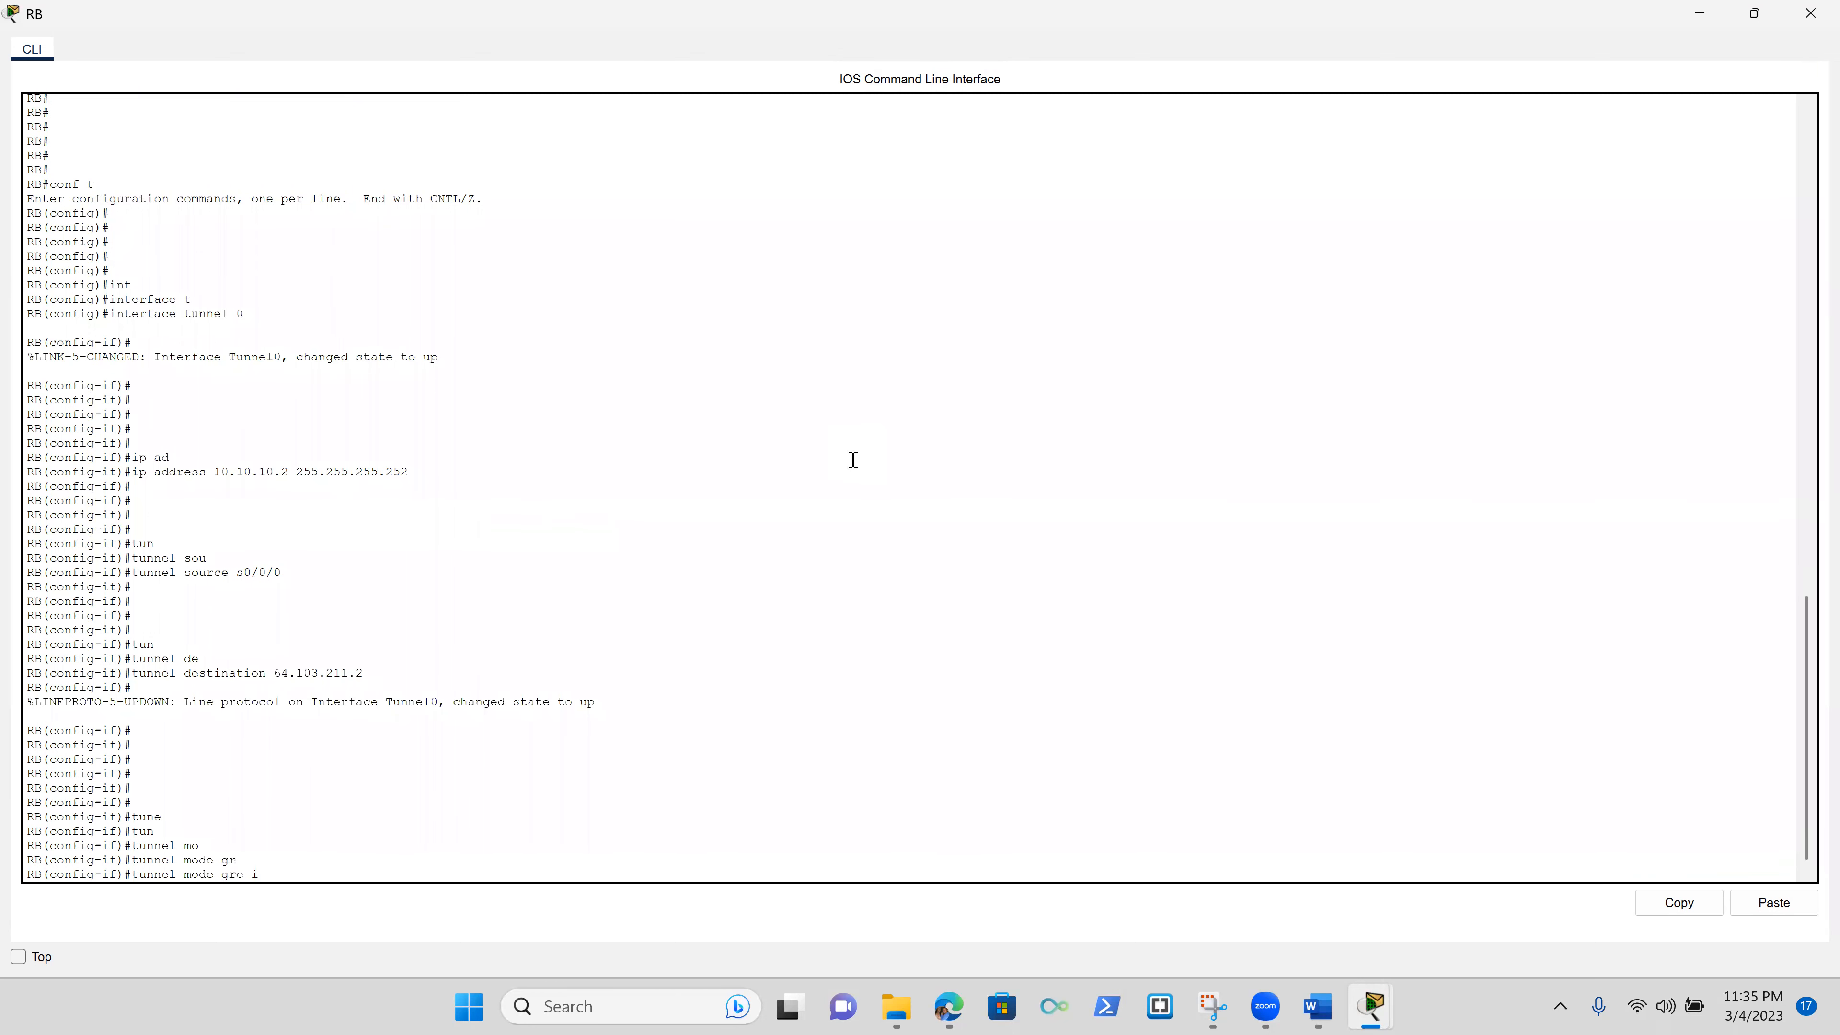
key(Return)
key(Return)
key(Return)
key(Return)
key(Return)
key(Return)
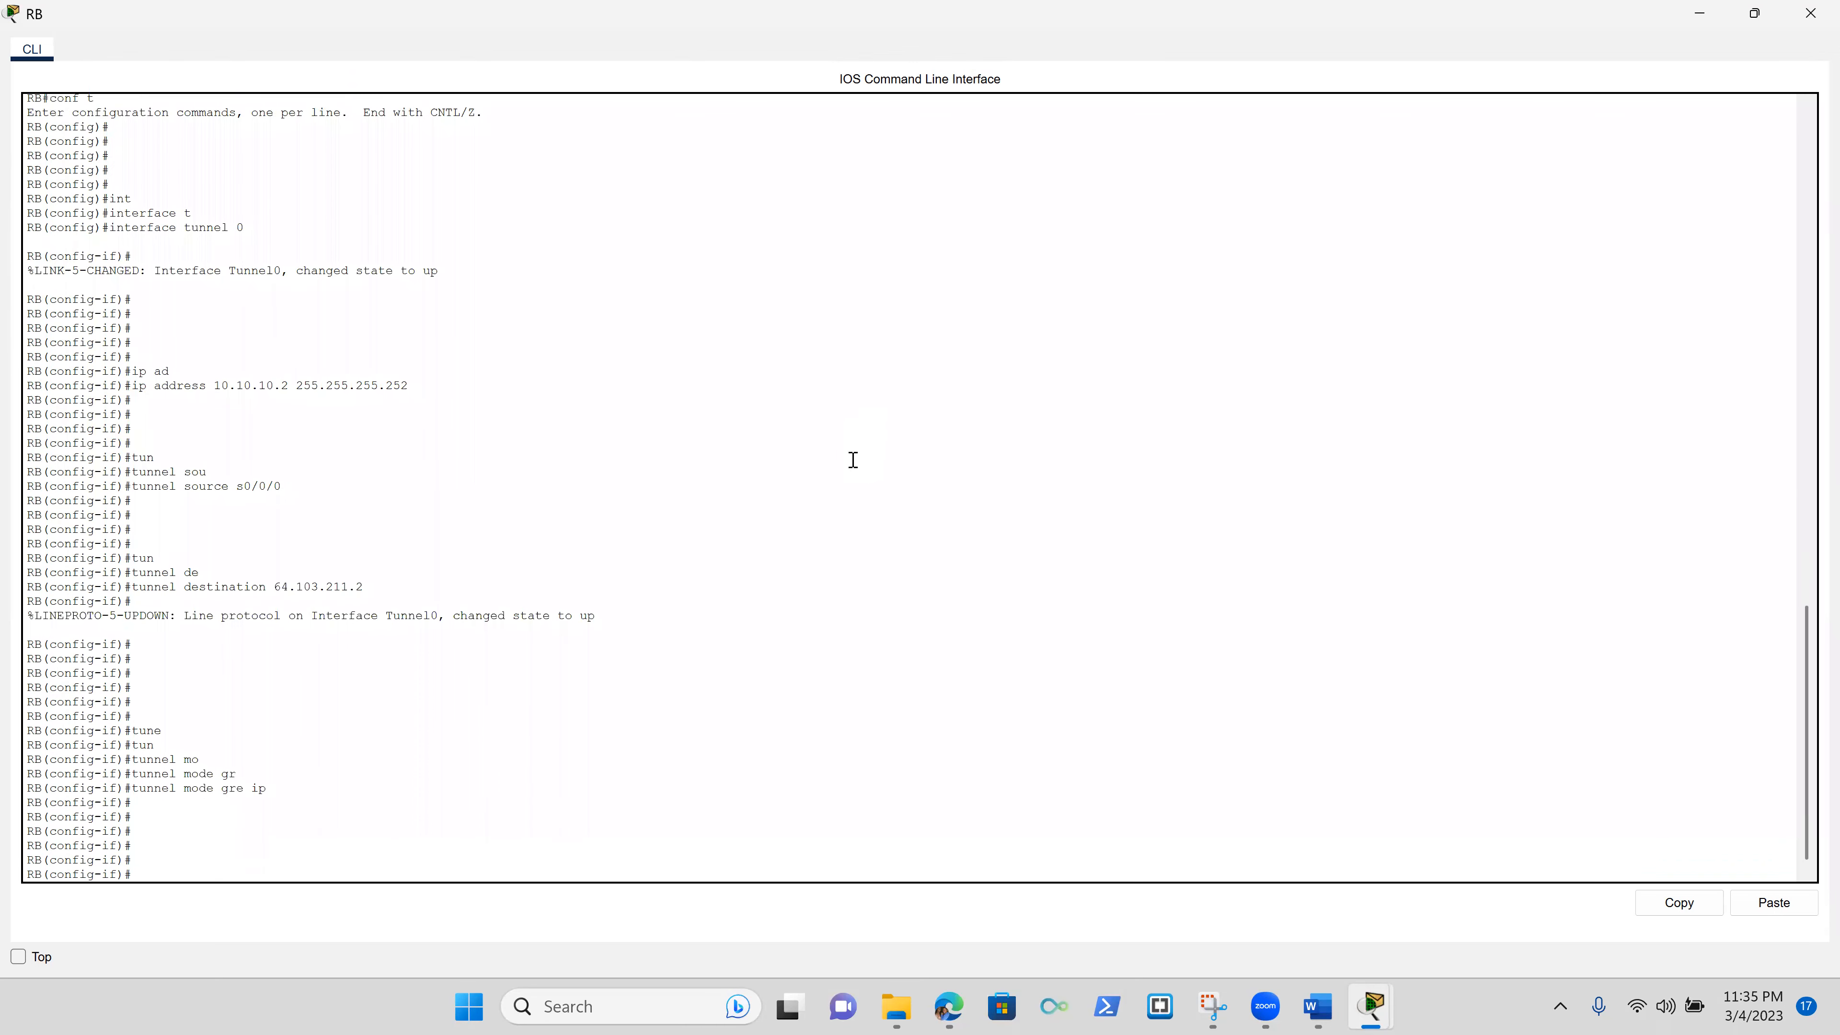
- Enable RB's tunnel 0 interface with no sh and repeat it as the full no shutdown command
text(no sh t)
key(Return)
key(Return)
key(Return)
key(Return)
key(Return)
key(Return)
key(Return)
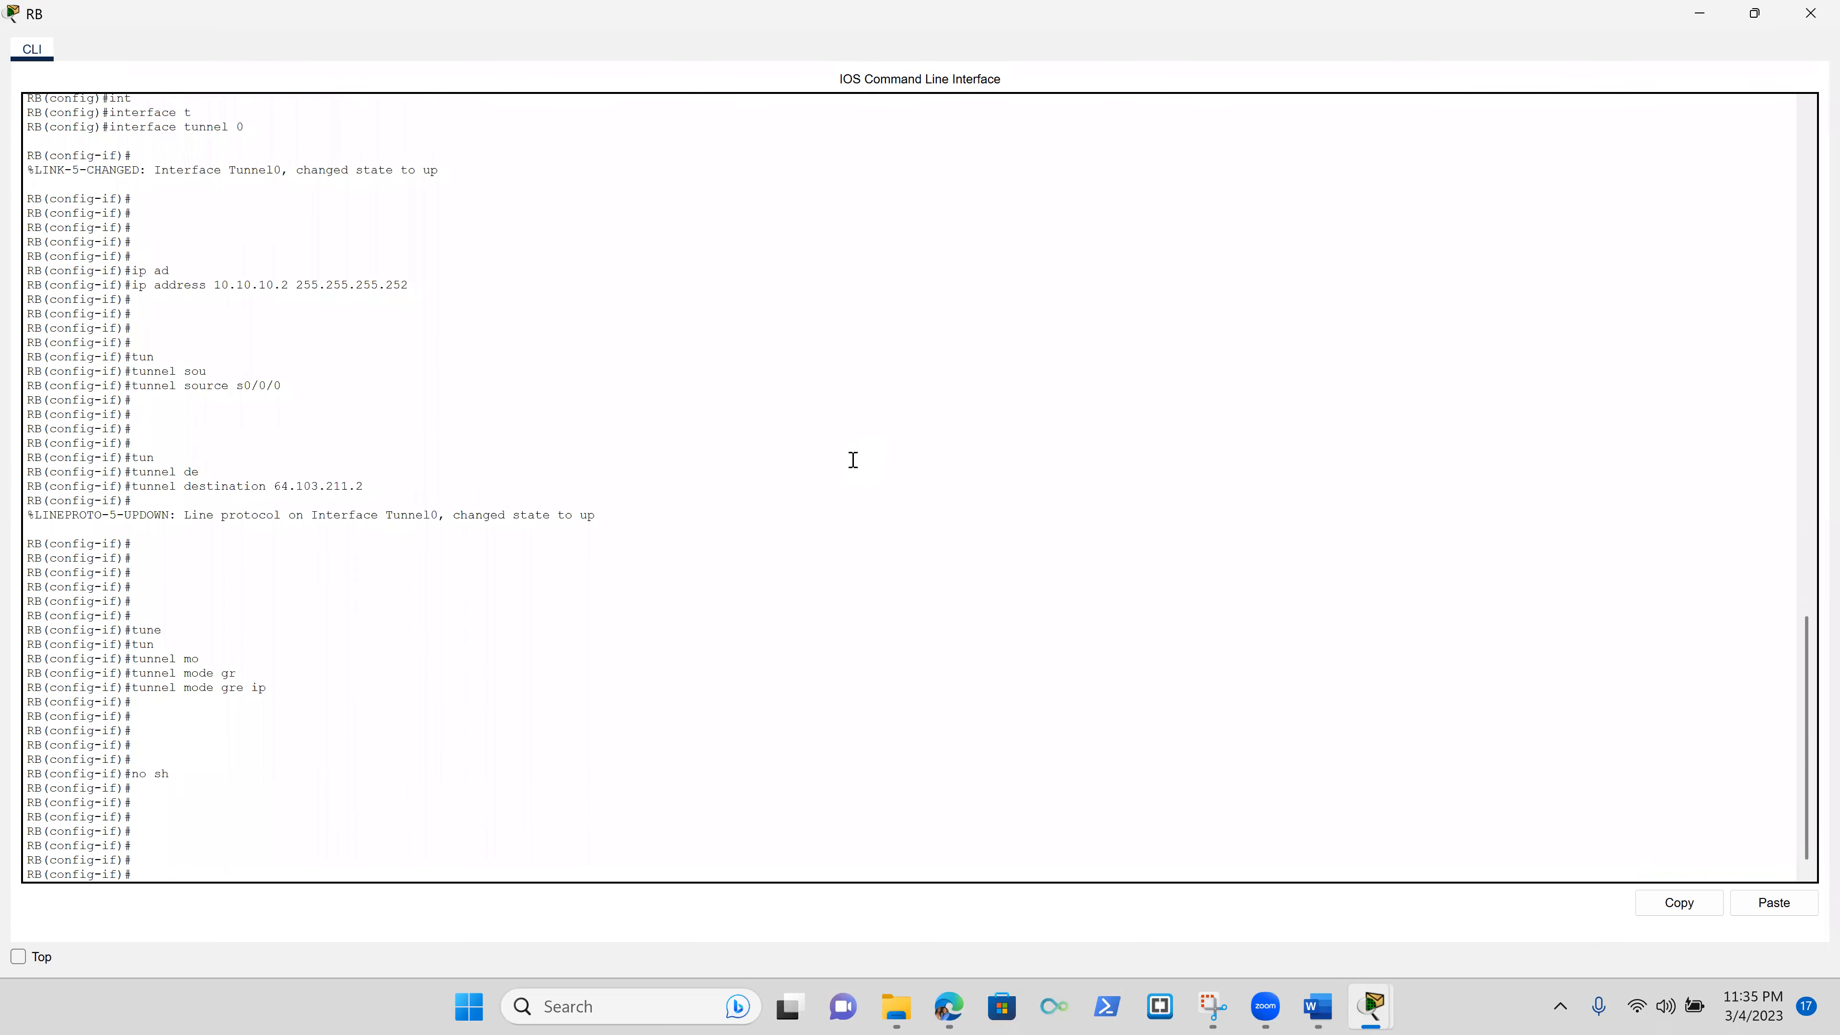
text(no sh)
key(BackSpace)
text(shutdow)
key(Tab)
key(Return)
key(Return)
key(Return)
key(Return)
key(Return)
key(Return)
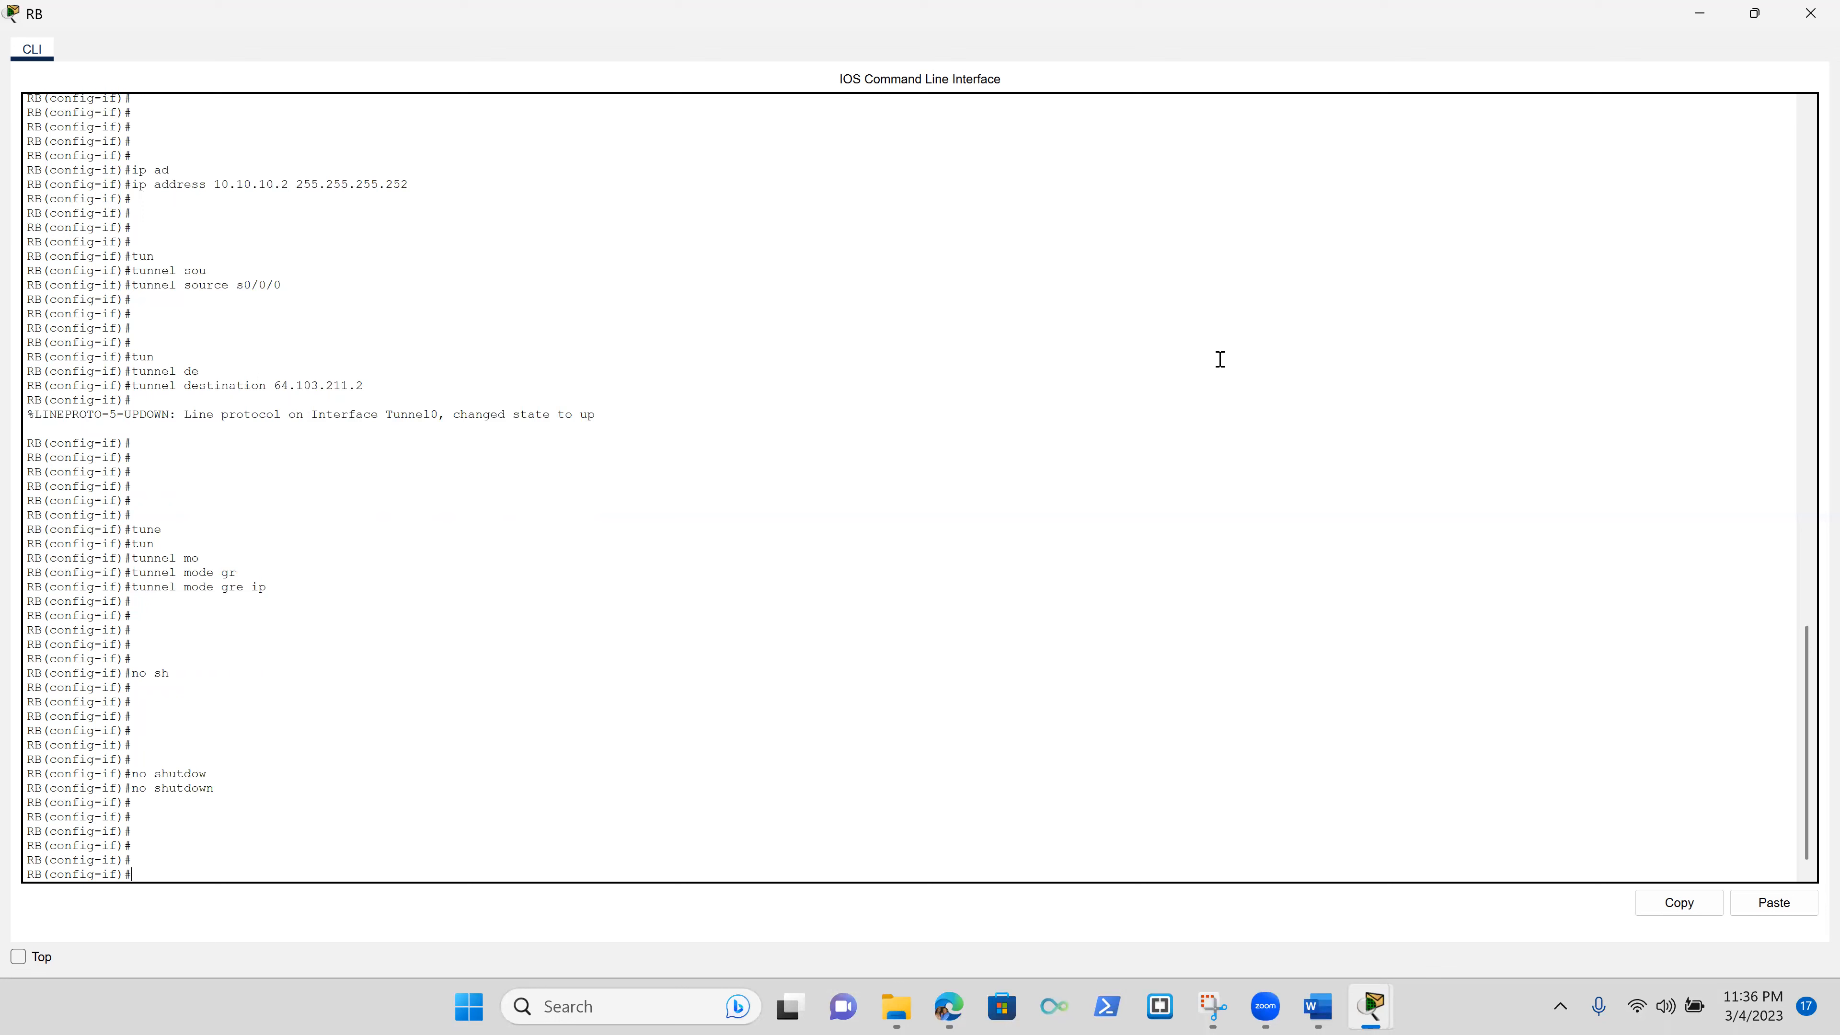
text(ip rou)
key(BackSpace)
key(BackSpace)
key(BackSpace)
key(BackSpace)
key(BackSpace)
key(BackSpace)
- Exit RB's tunnel interface configuration back to global configuration mode
text(exit)
key(Return)
key(Return)
key(Return)
key(Return)
key(Return)
key(Return)
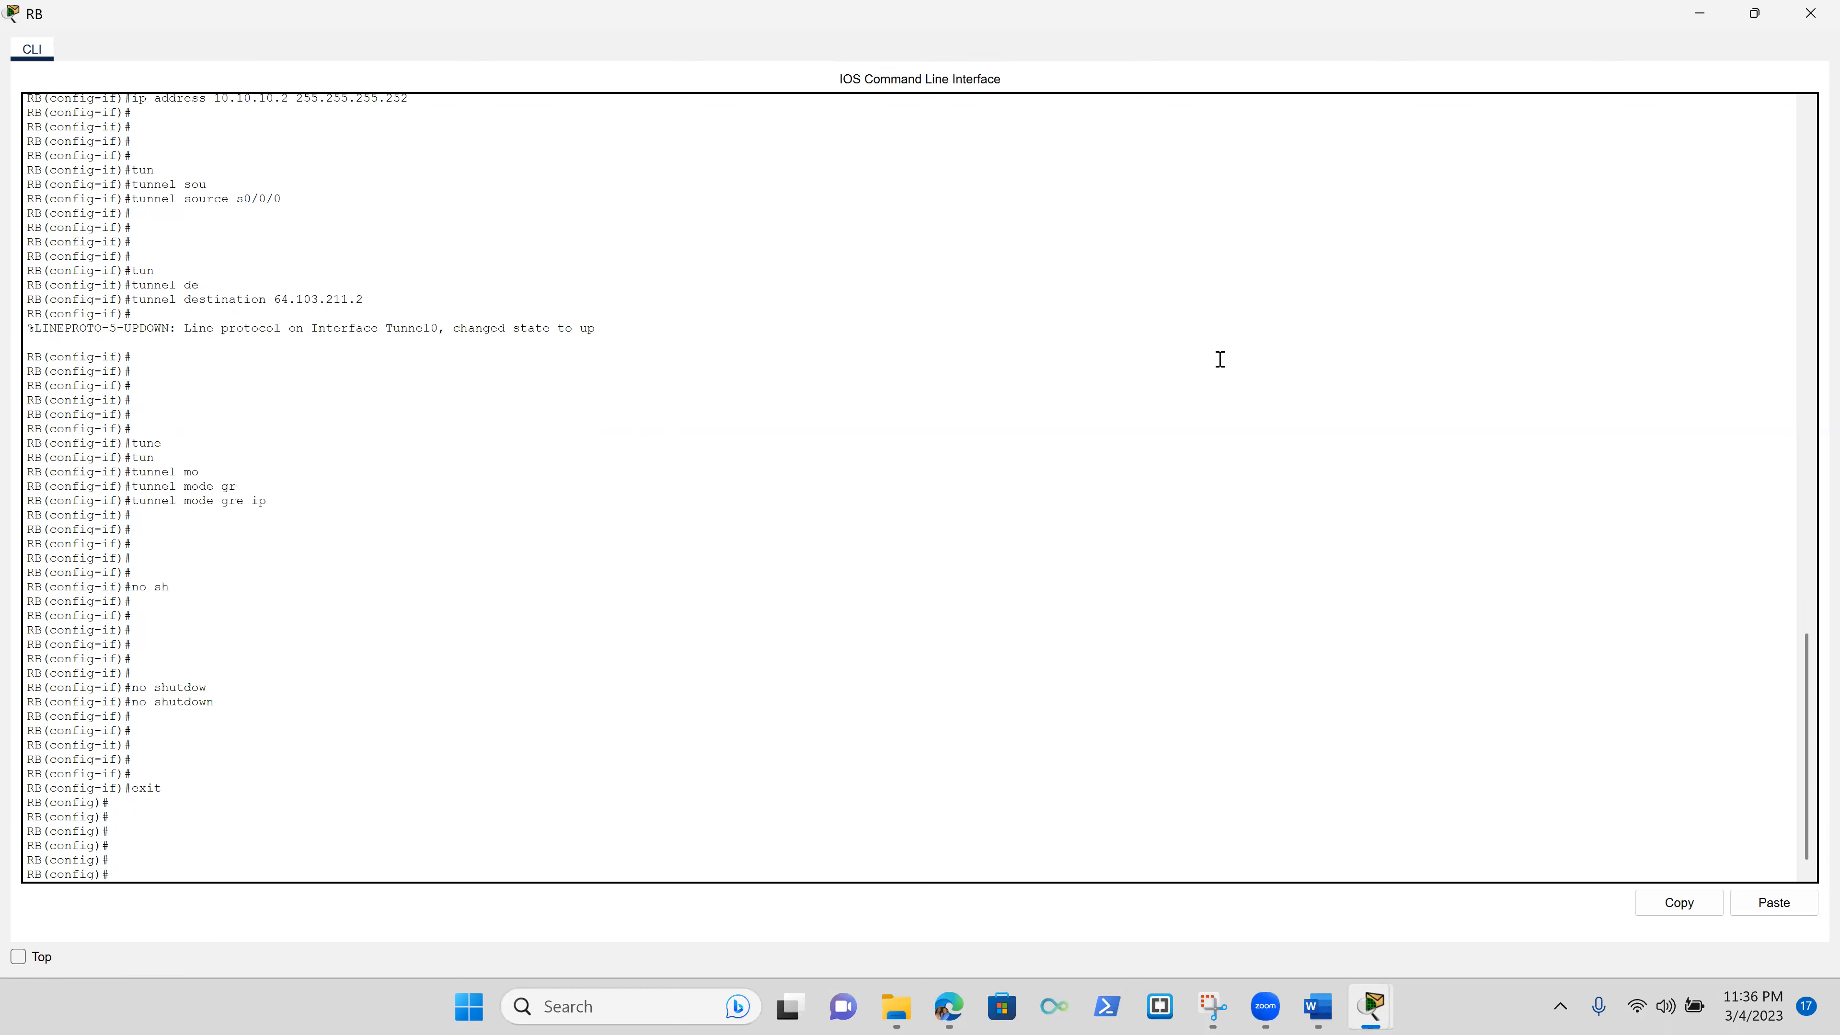
- Add a static route on RB to network 192.168.1.0 with mask 255.255.255.0 through next hop 10.10.10.1
text(ip r)
key(Tab)
key(Tab)
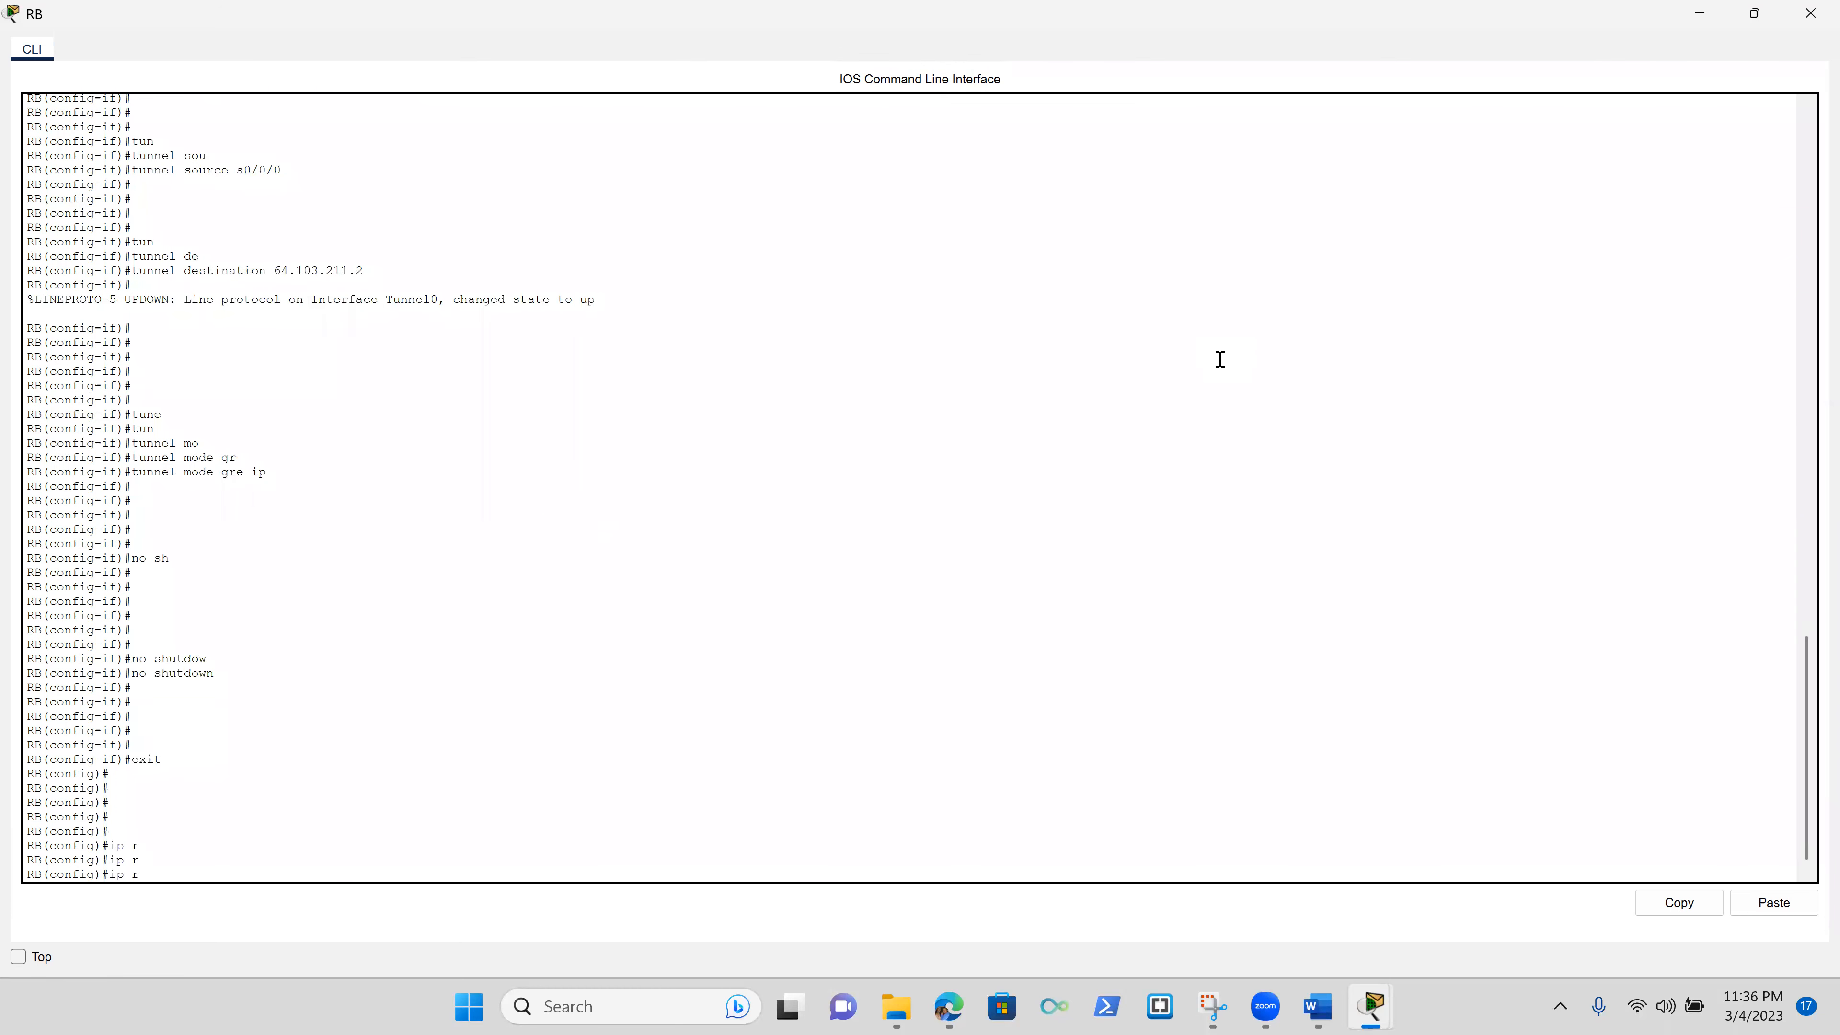
text(ou)
key(Tab)
text(te)
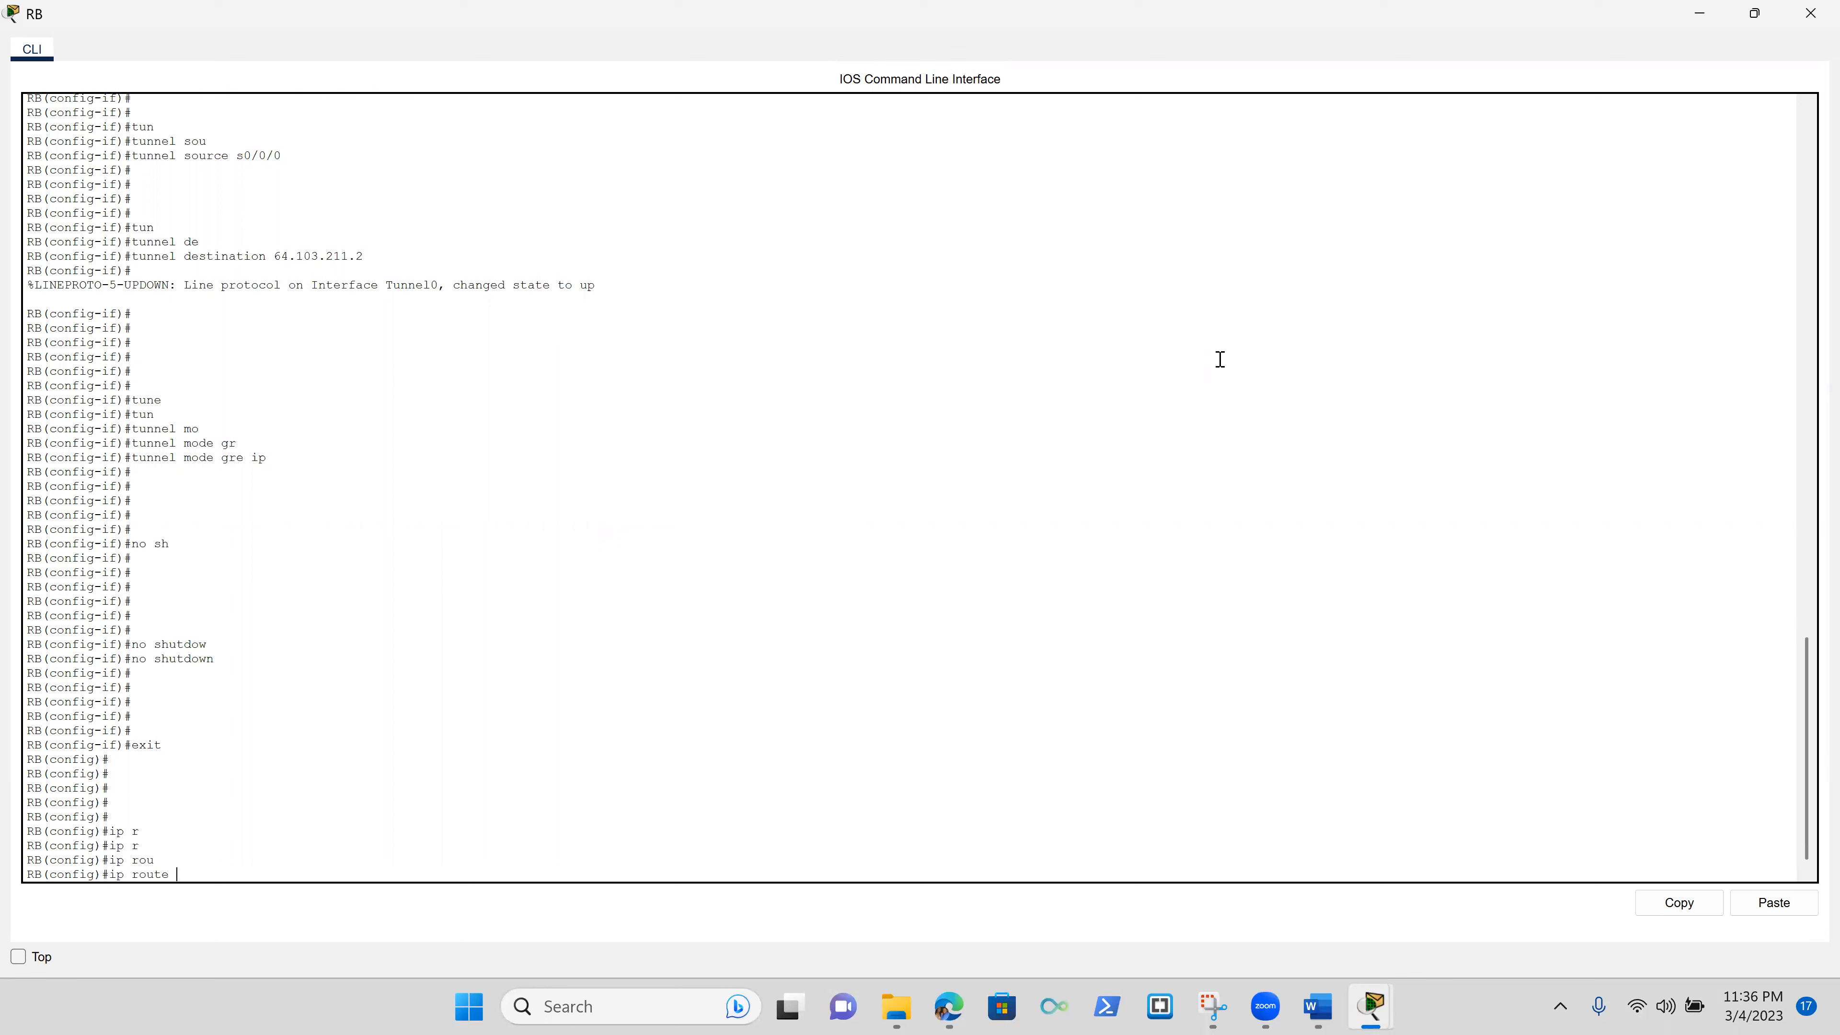
text(192.168.1.0 255.255.255.)
text(10.10)
key(Return)
key(Return)
key(Return)
key(Return)
key(Return)
key(Return)
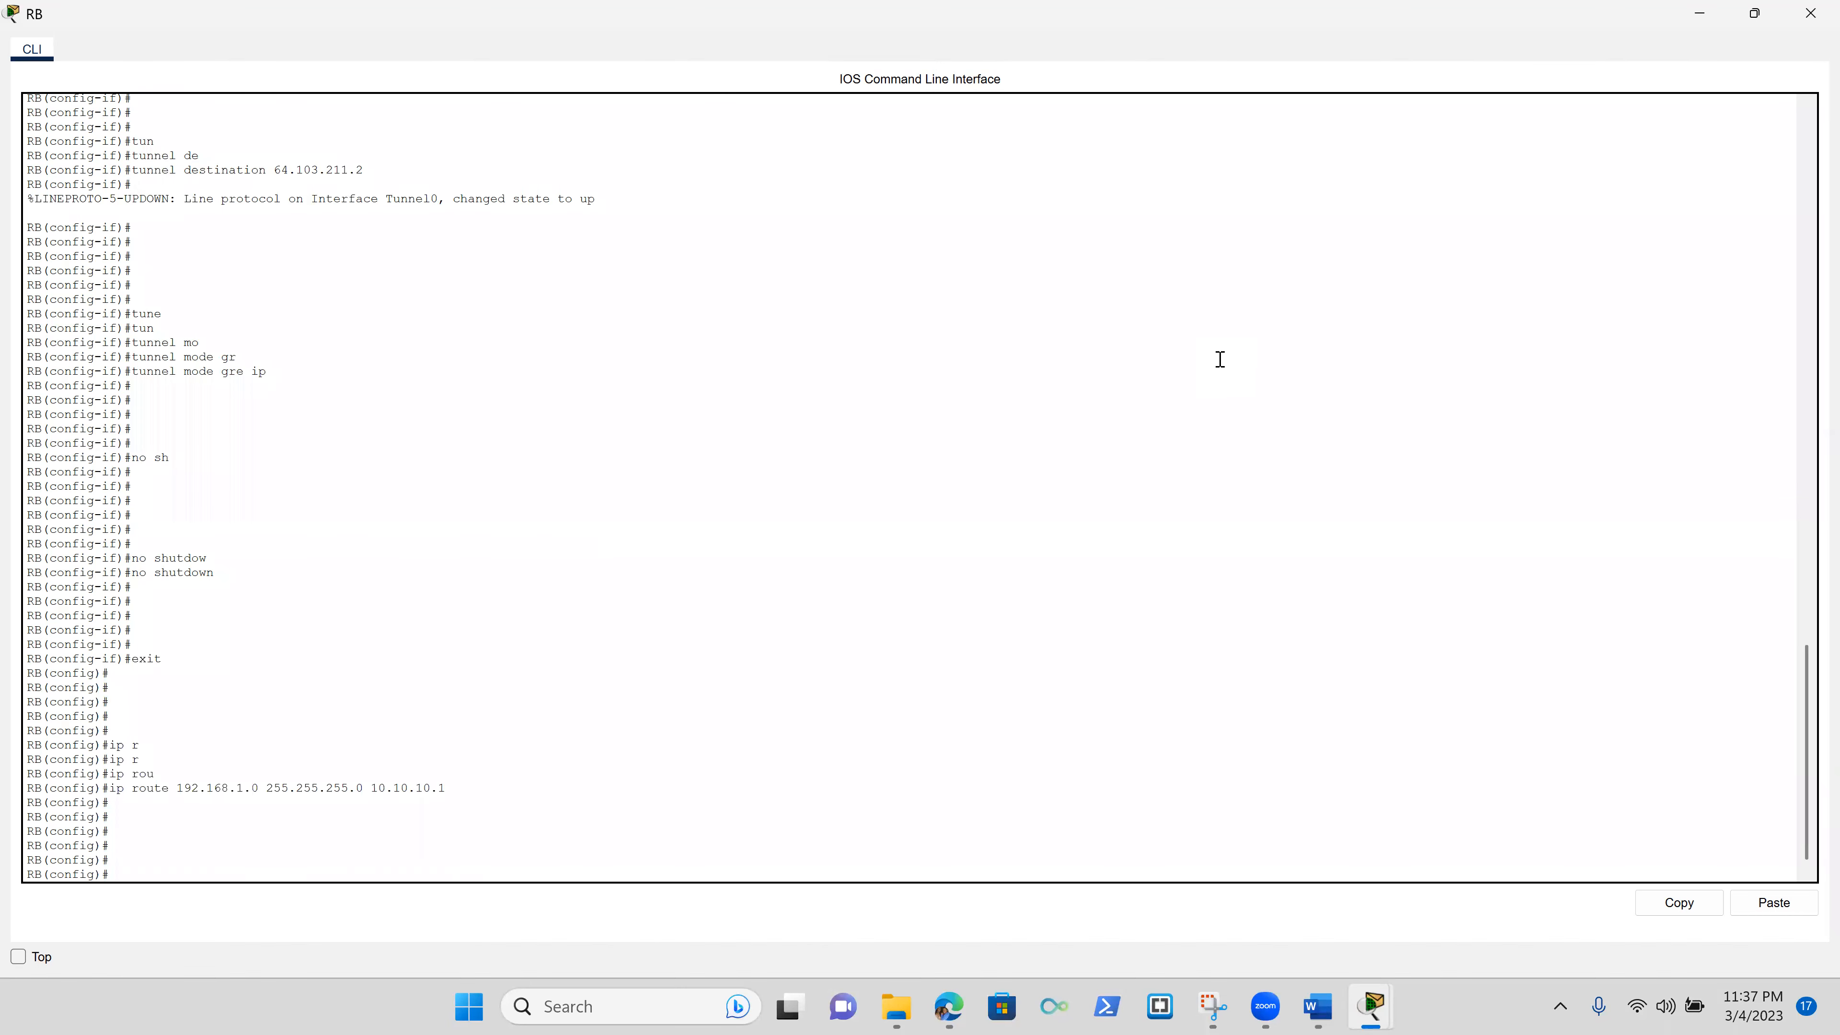
- Close RB's console and open RA's command line interface full screen, with fresh prompt lines ready for input
click(1810, 13)
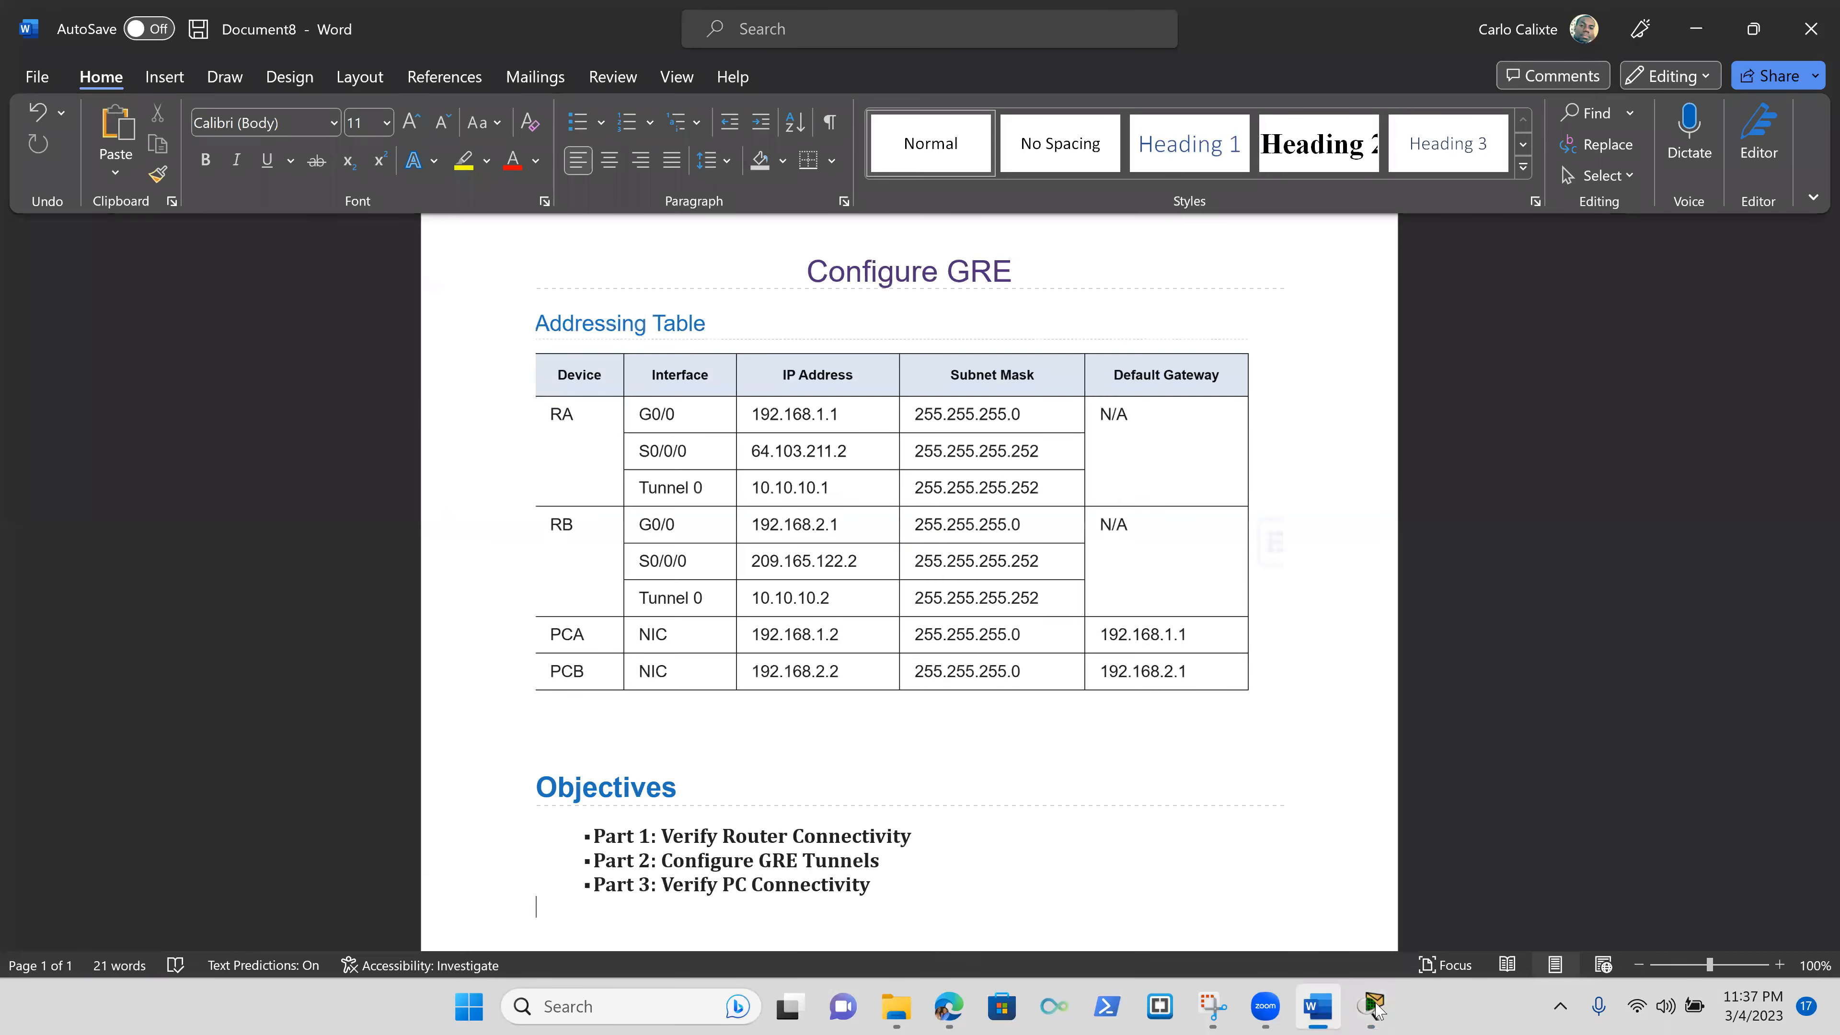
click(1290, 875)
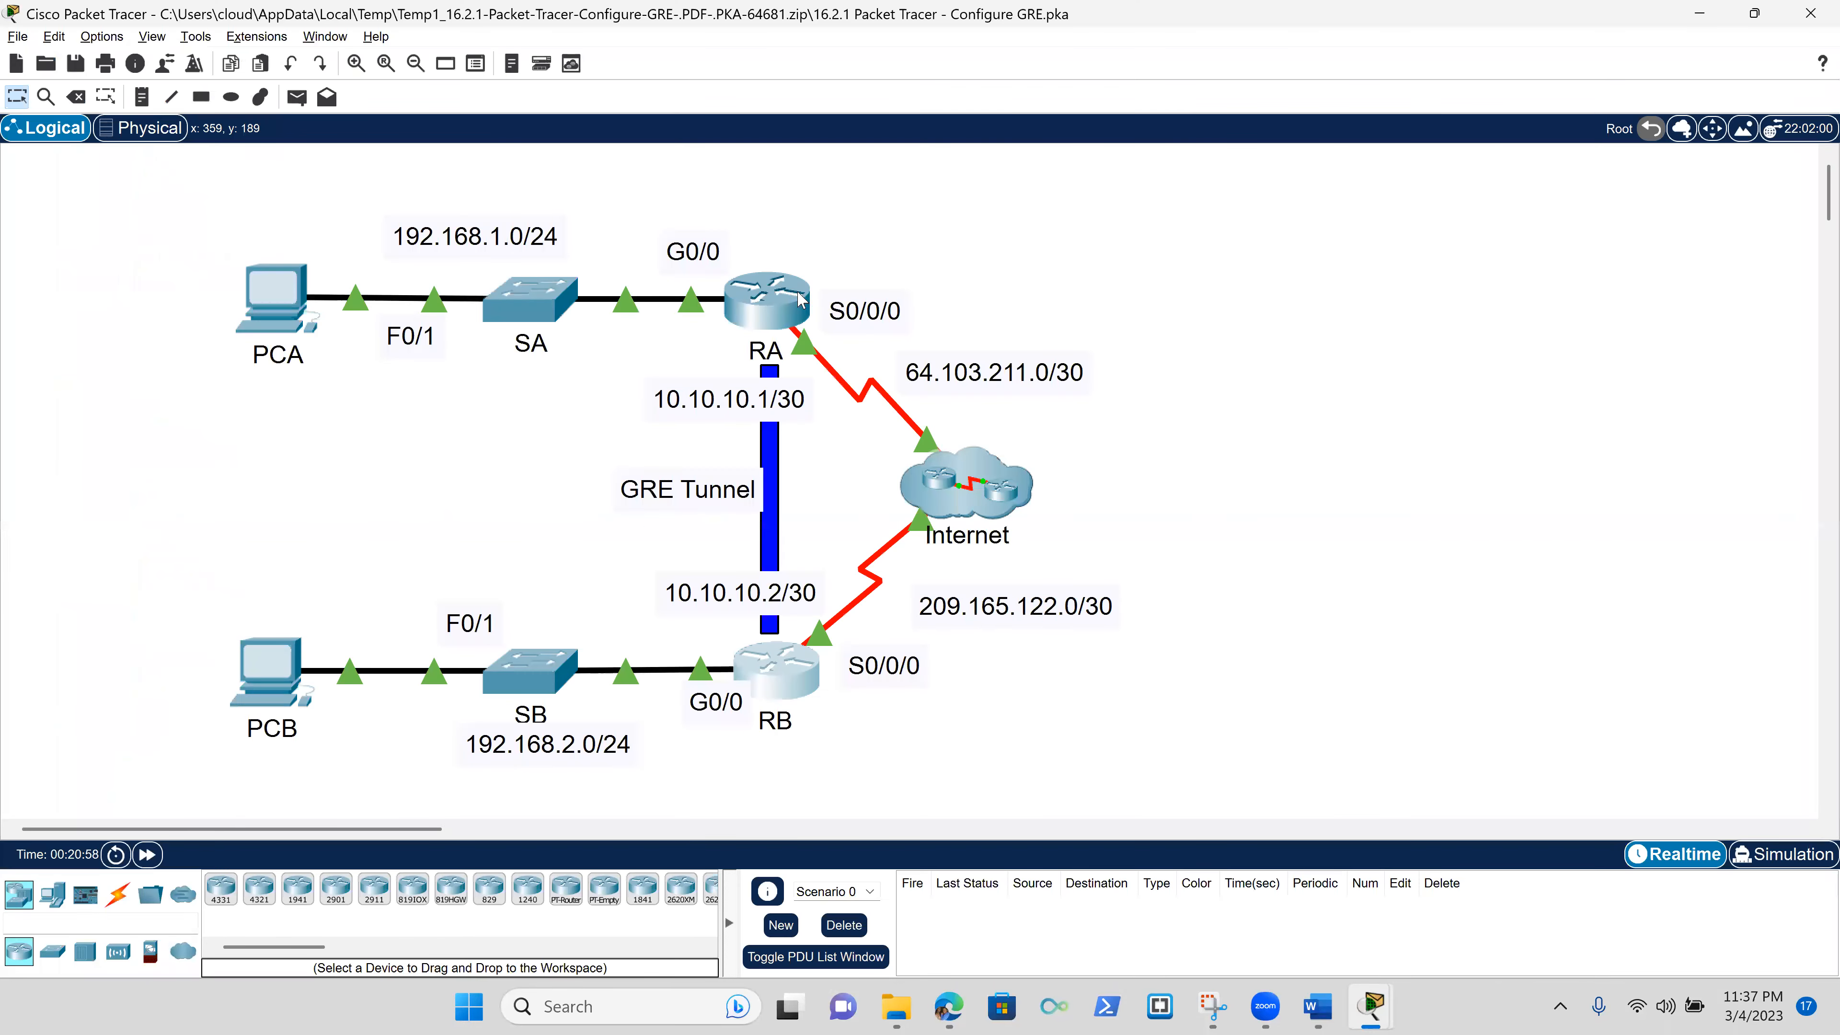
click(755, 303)
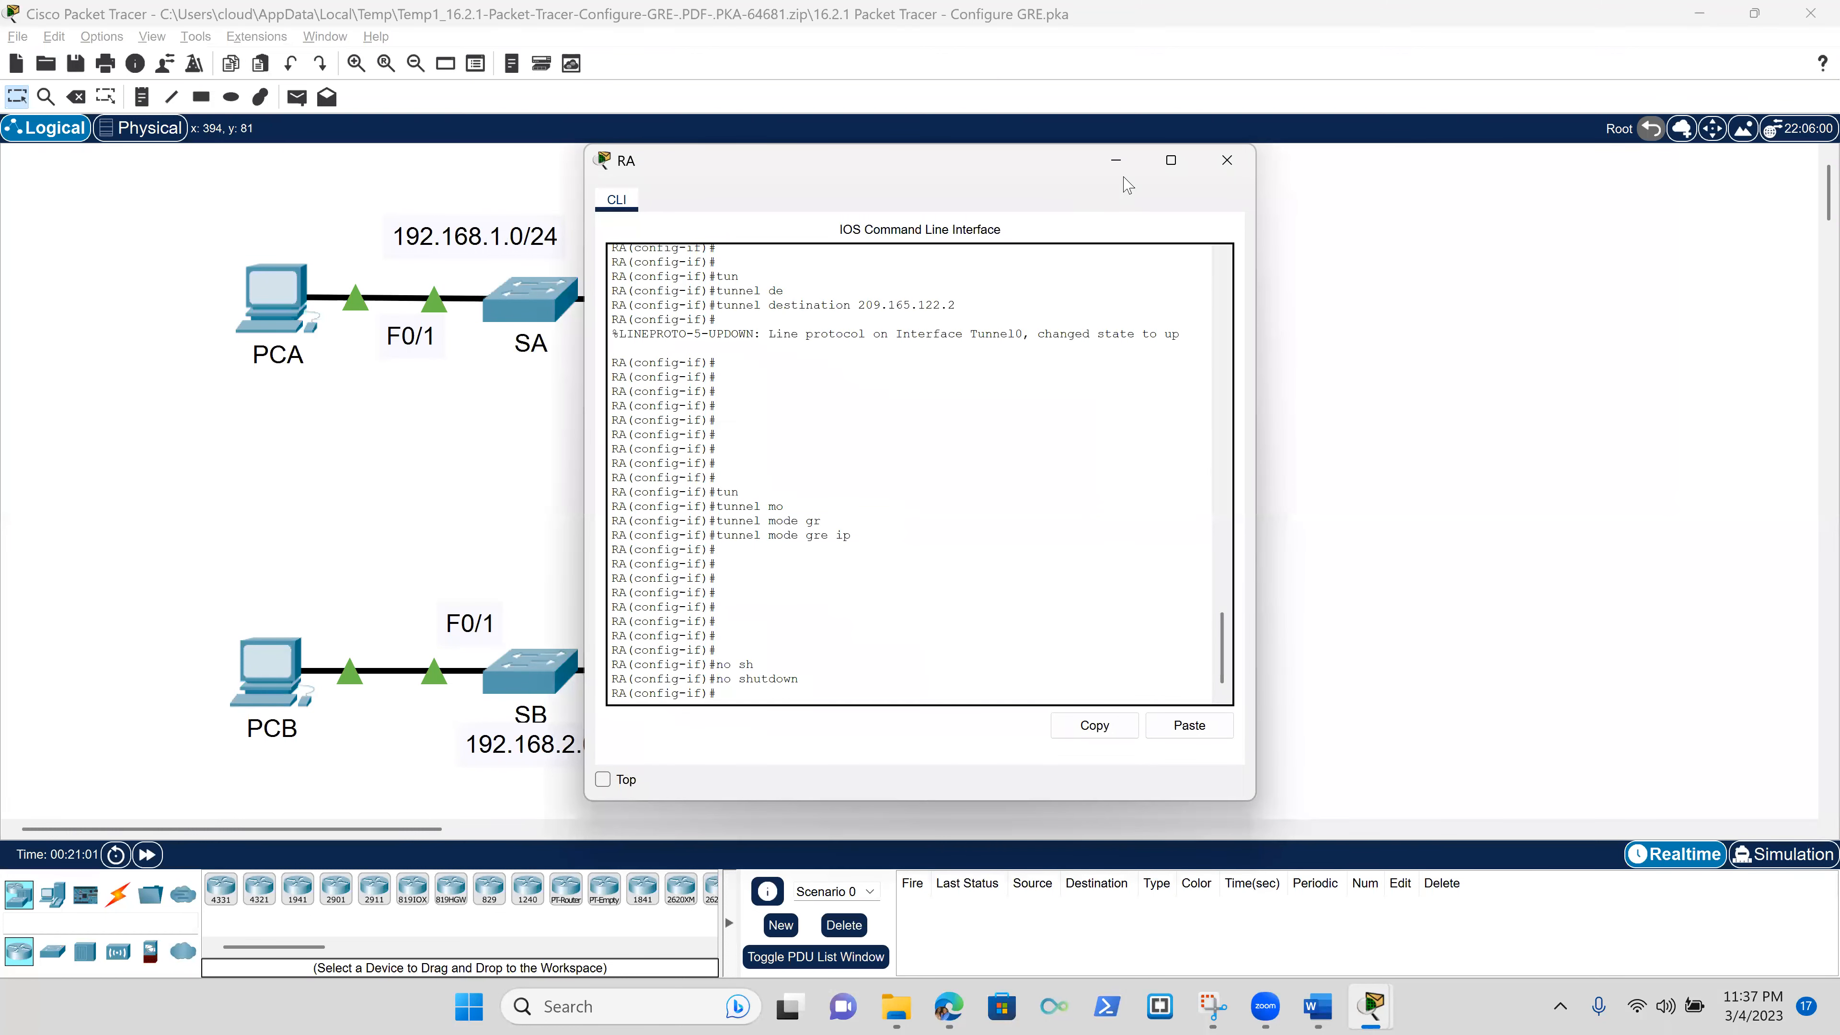
click(1168, 166)
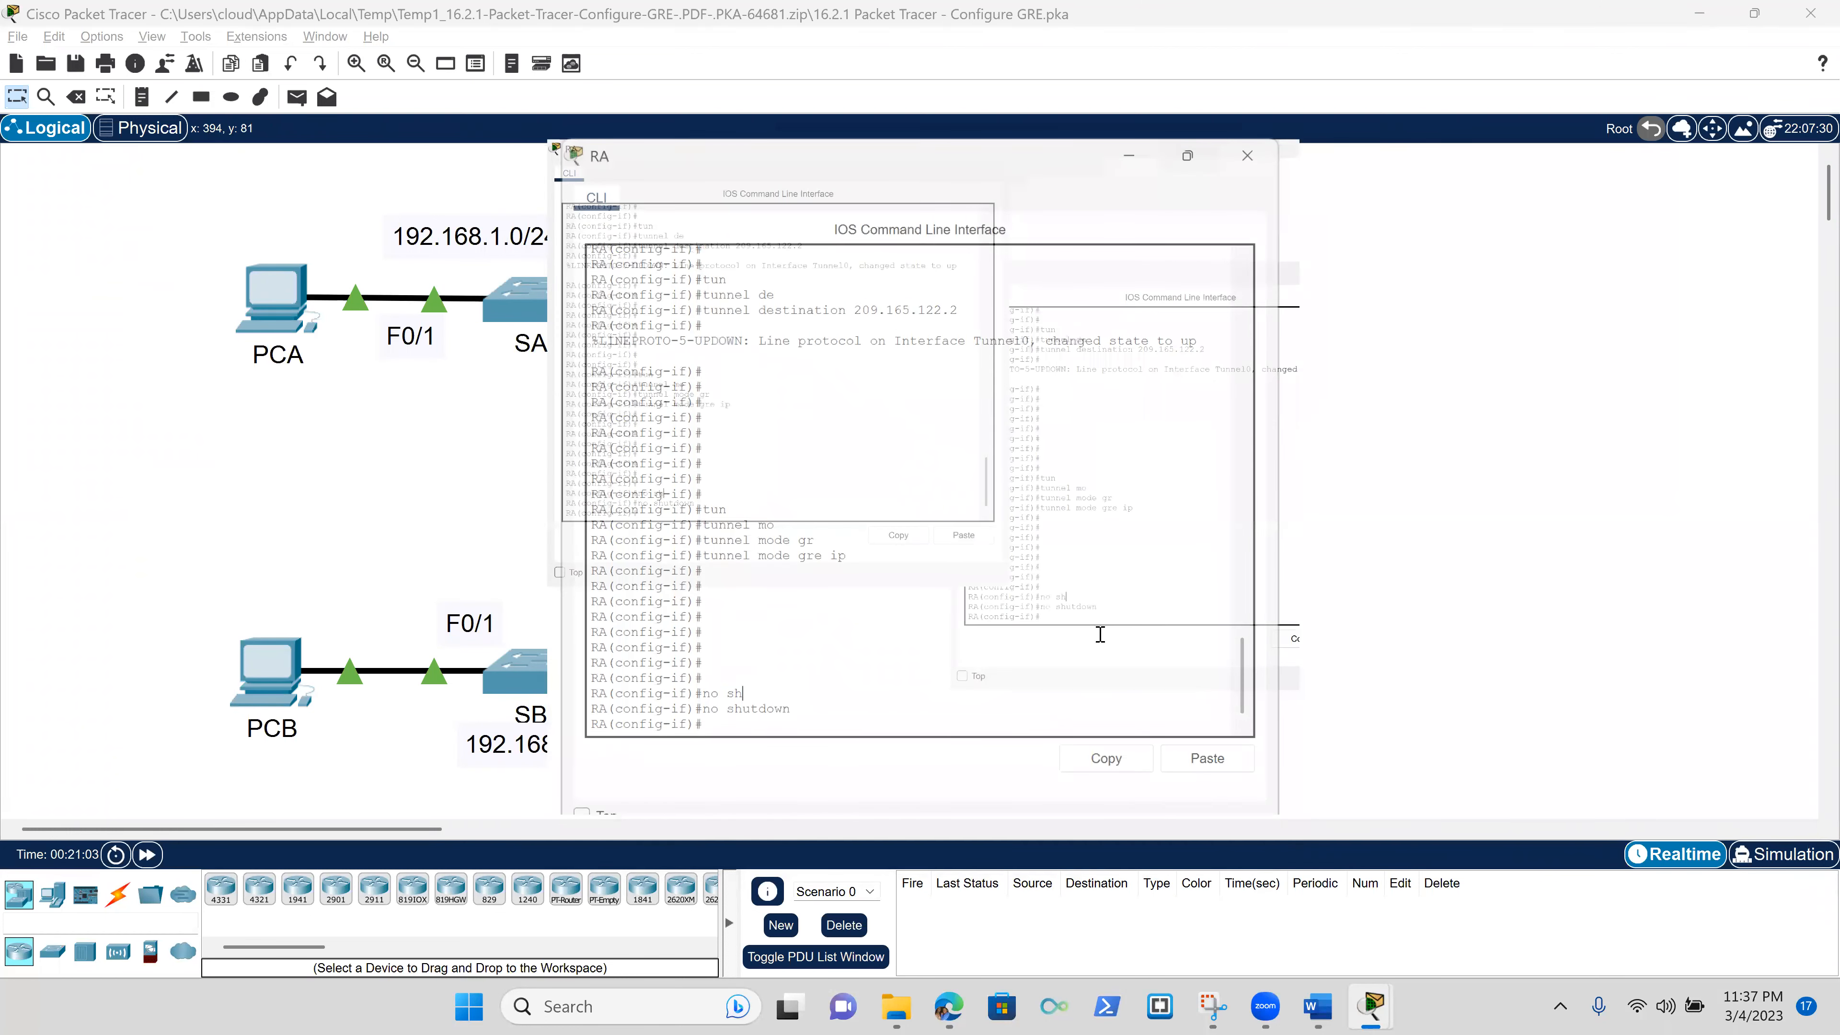
key(Return)
key(Return)
key(Return)
key(Return)
key(Return)
key(Return)
key(Return)
key(Return)
key(Return)
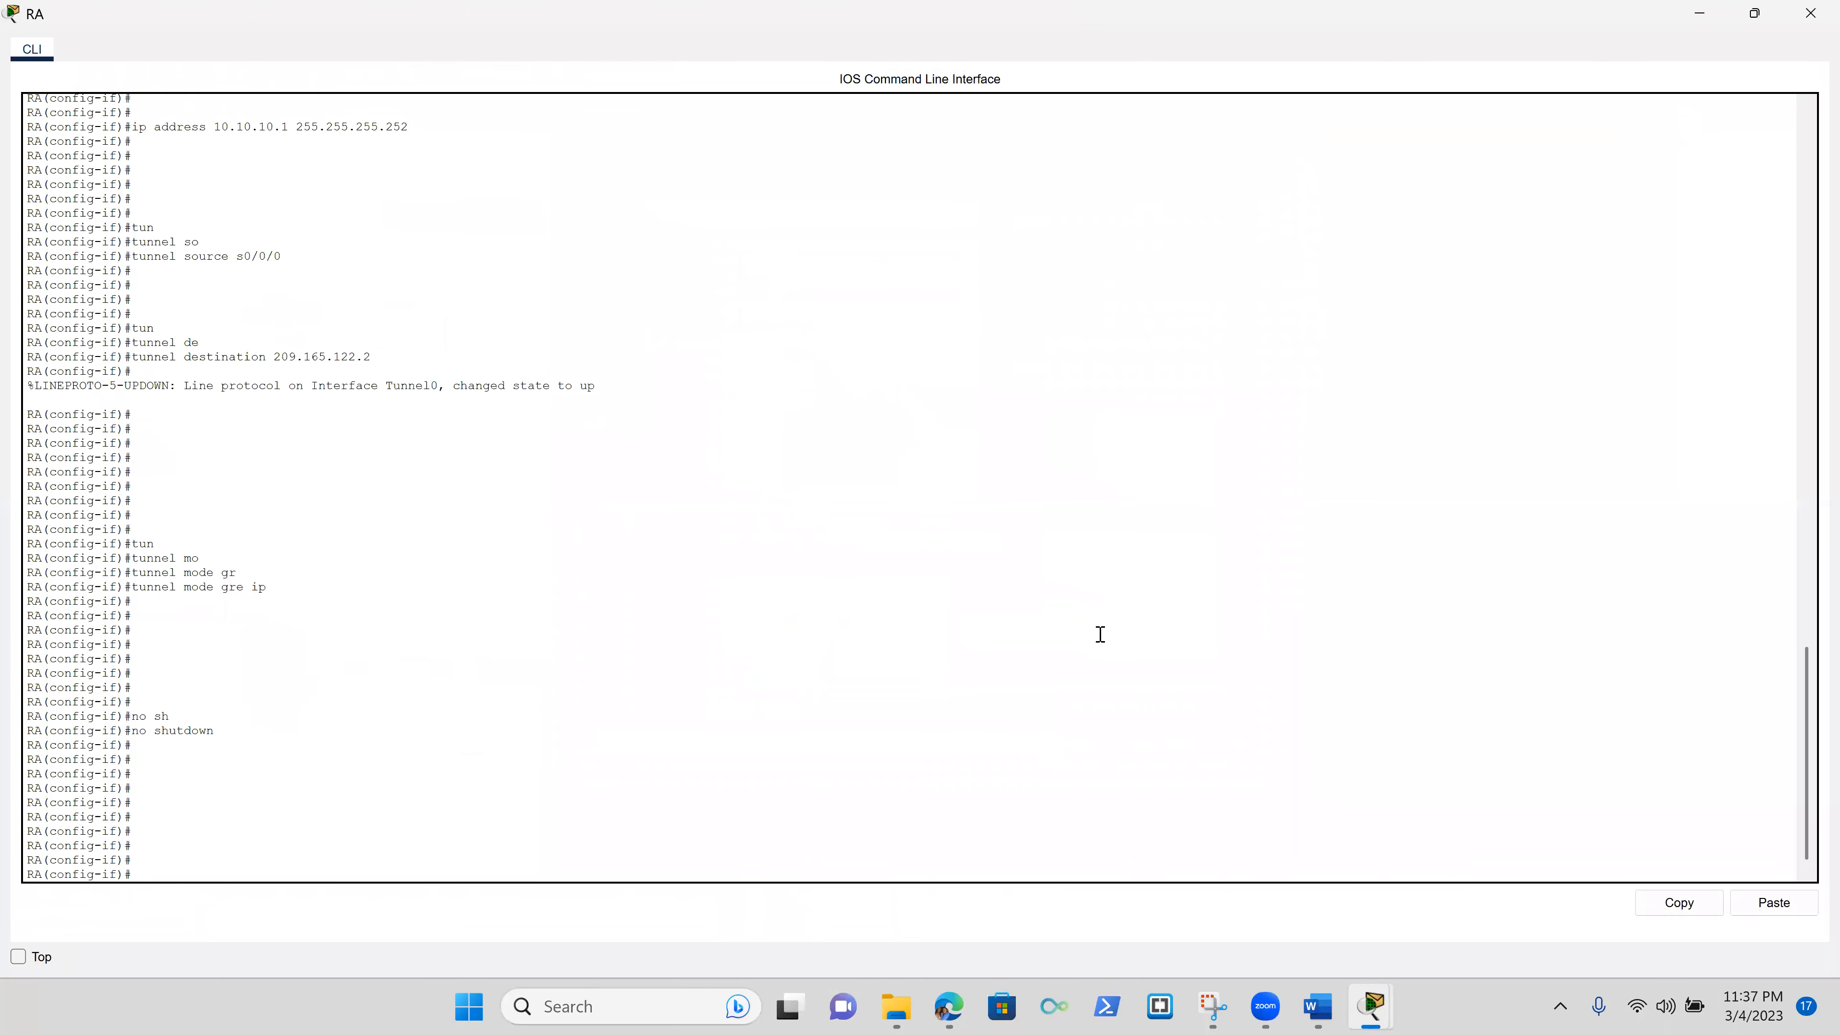
- Add a static route on RA to network 192.168.2.0 with mask 255.255.255.0 through next hop 10.10.10.2, and close its console
text(ip rou)
key(Tab)
text(te)
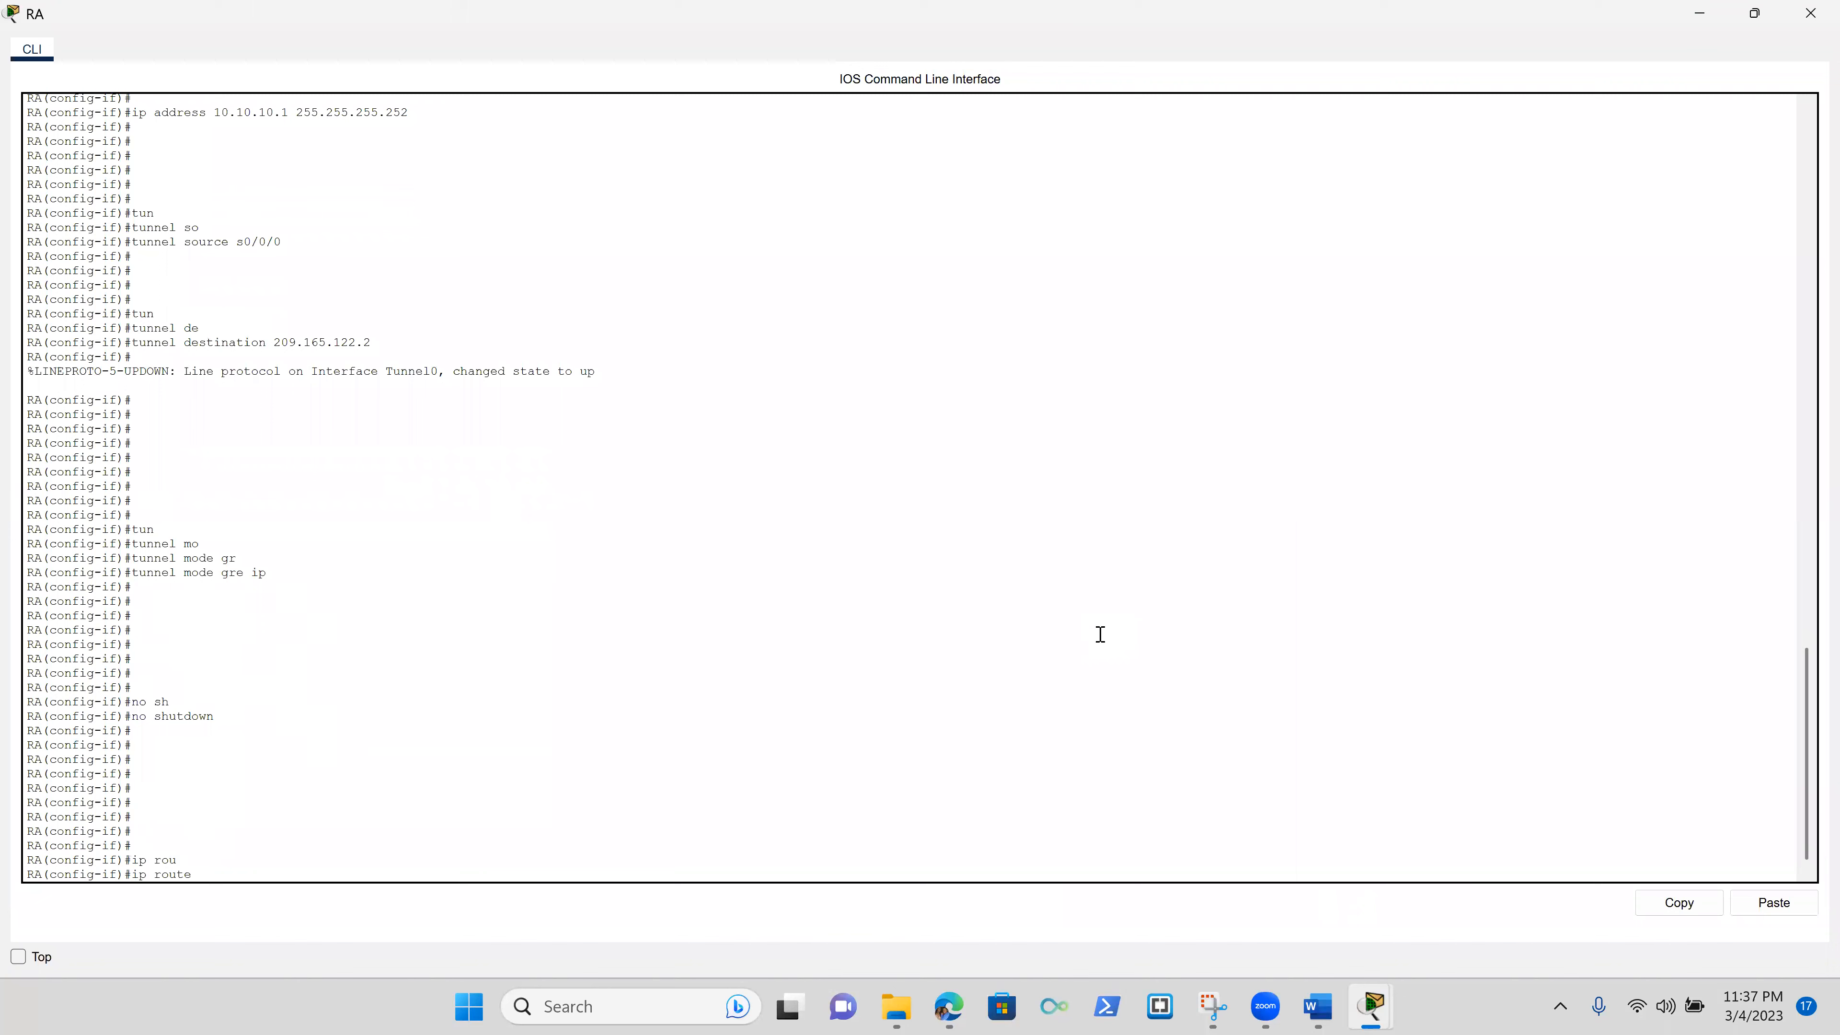
text( 192.168.255.255.255.0 10.10.10.2)
key(Return)
key(Return)
key(Return)
key(Return)
key(Return)
key(Return)
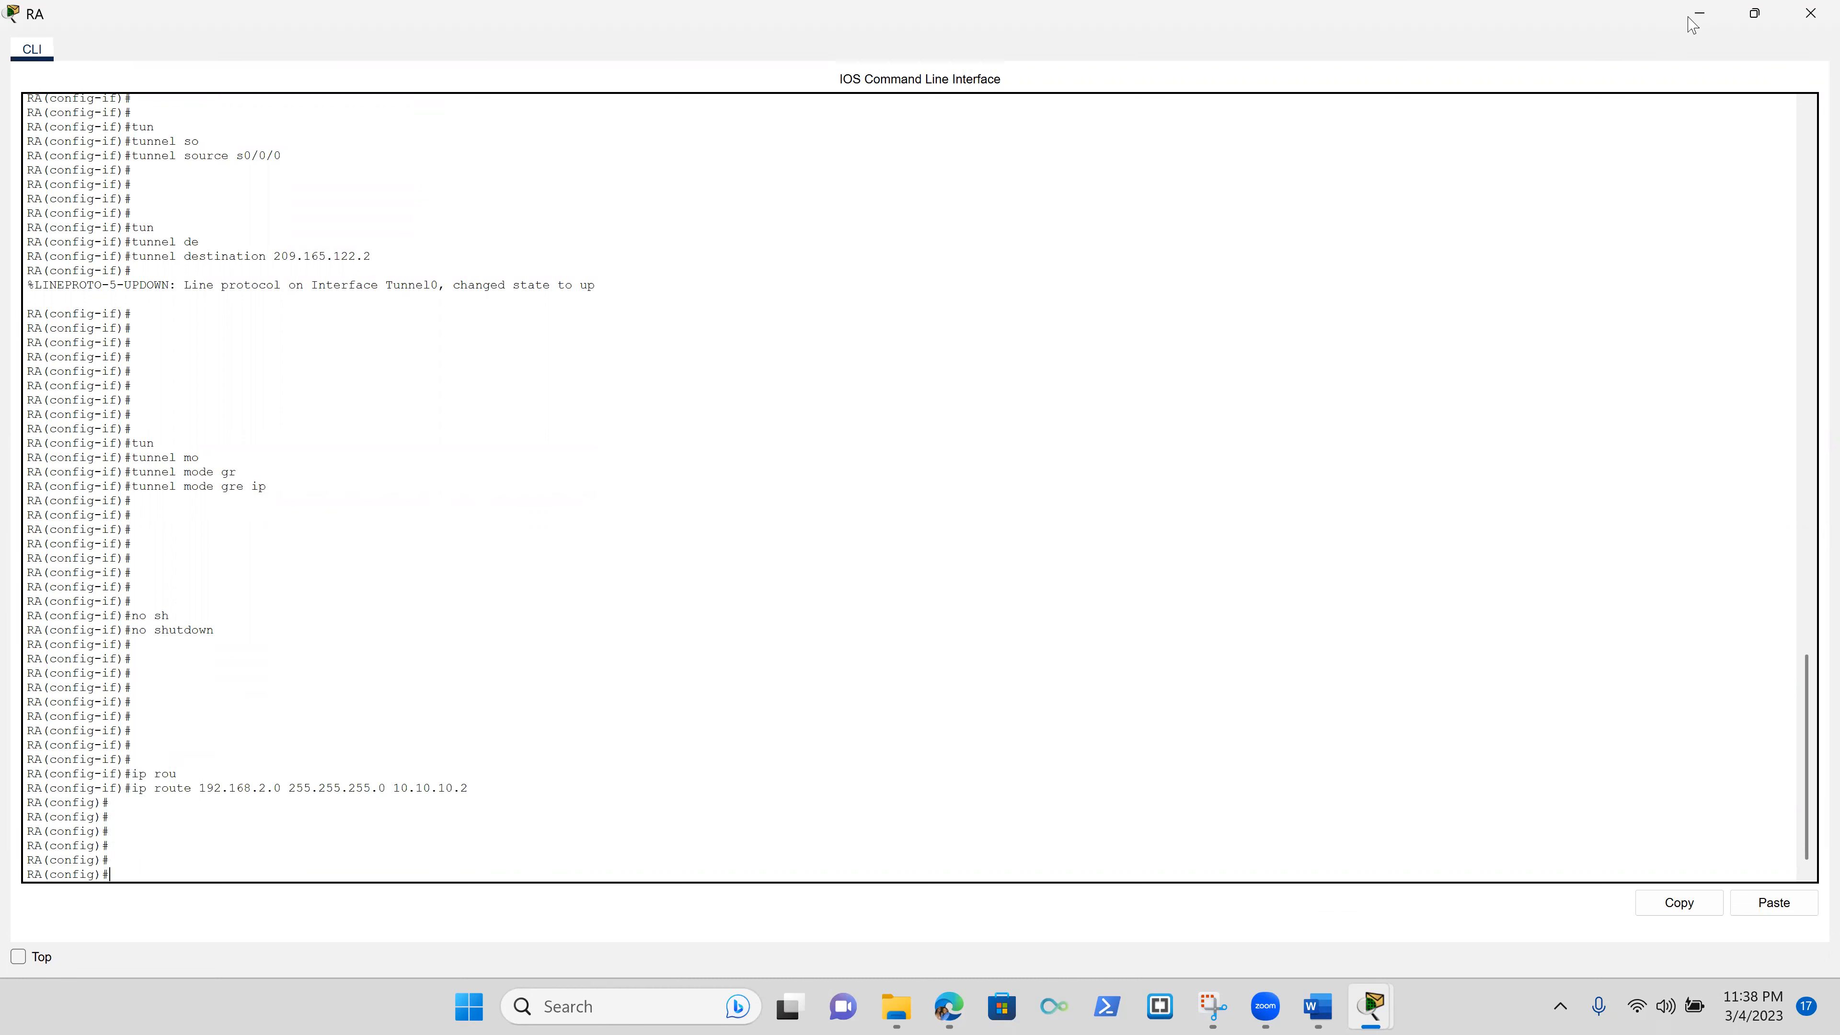
click(1810, 15)
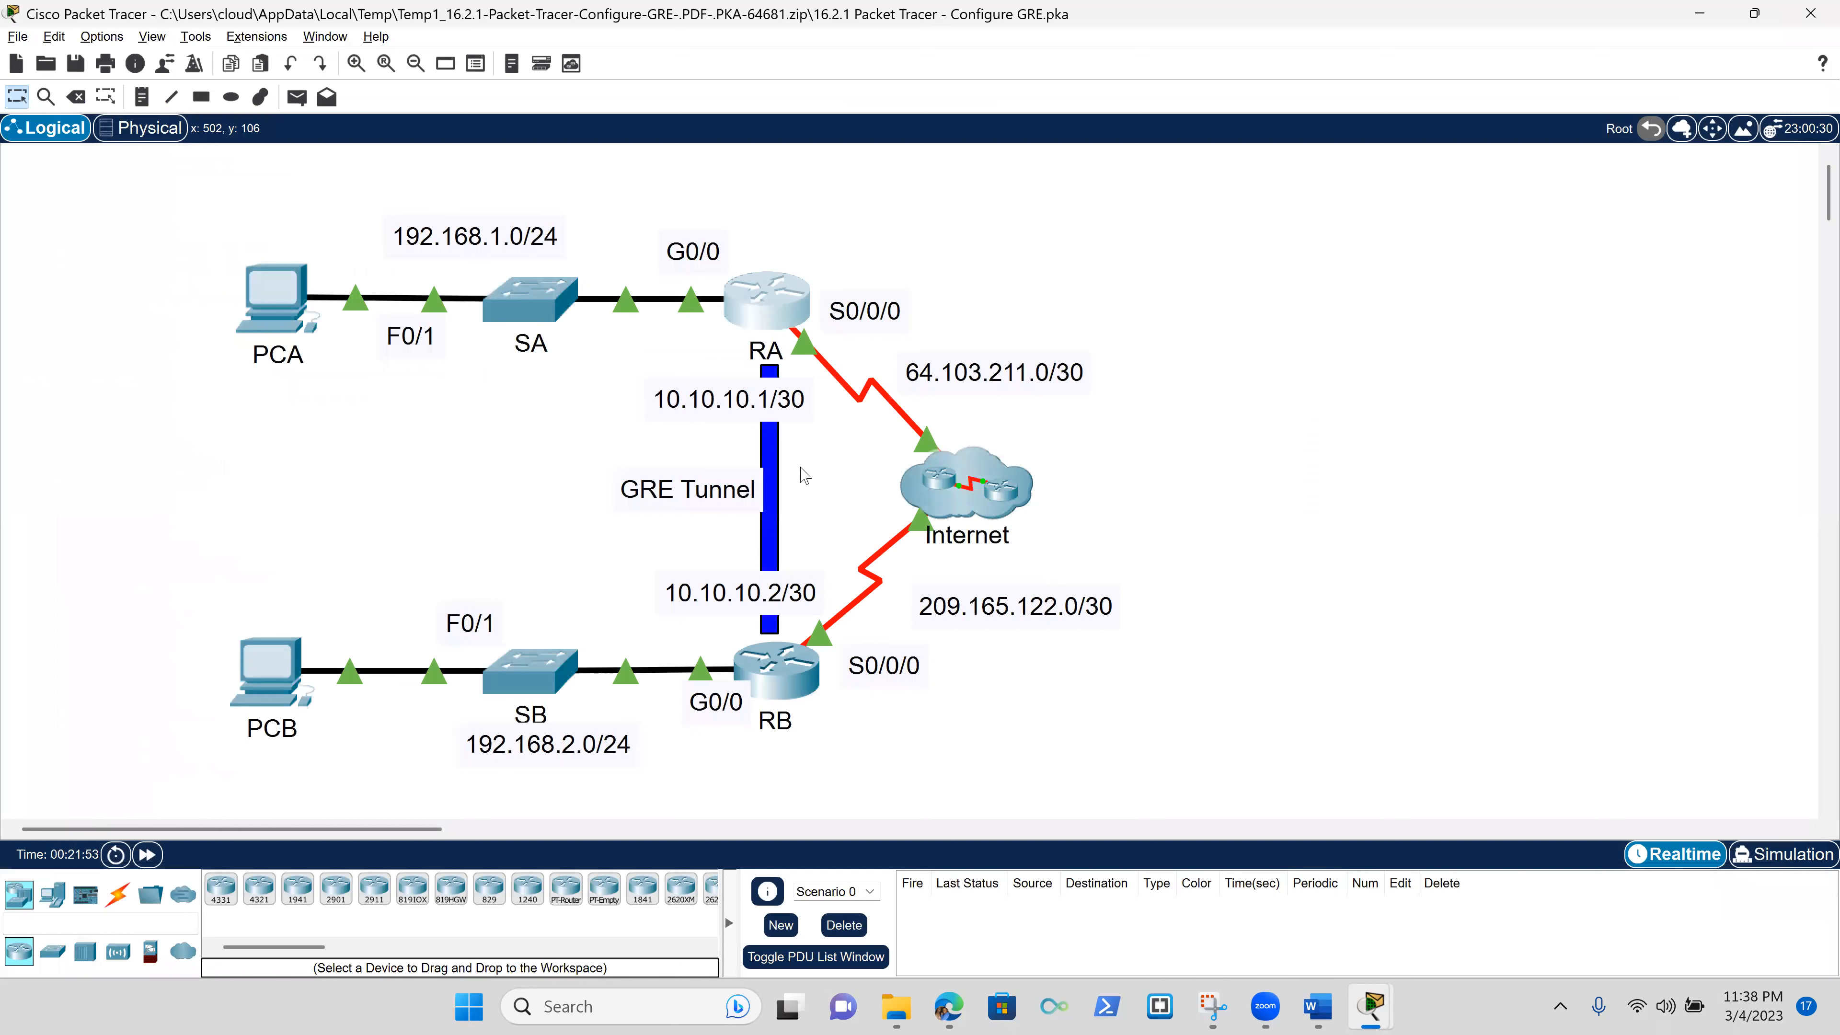
- Open PCB's Command Prompt full screen and repeat the ping to PCA at 192.168.1.2
click(282, 673)
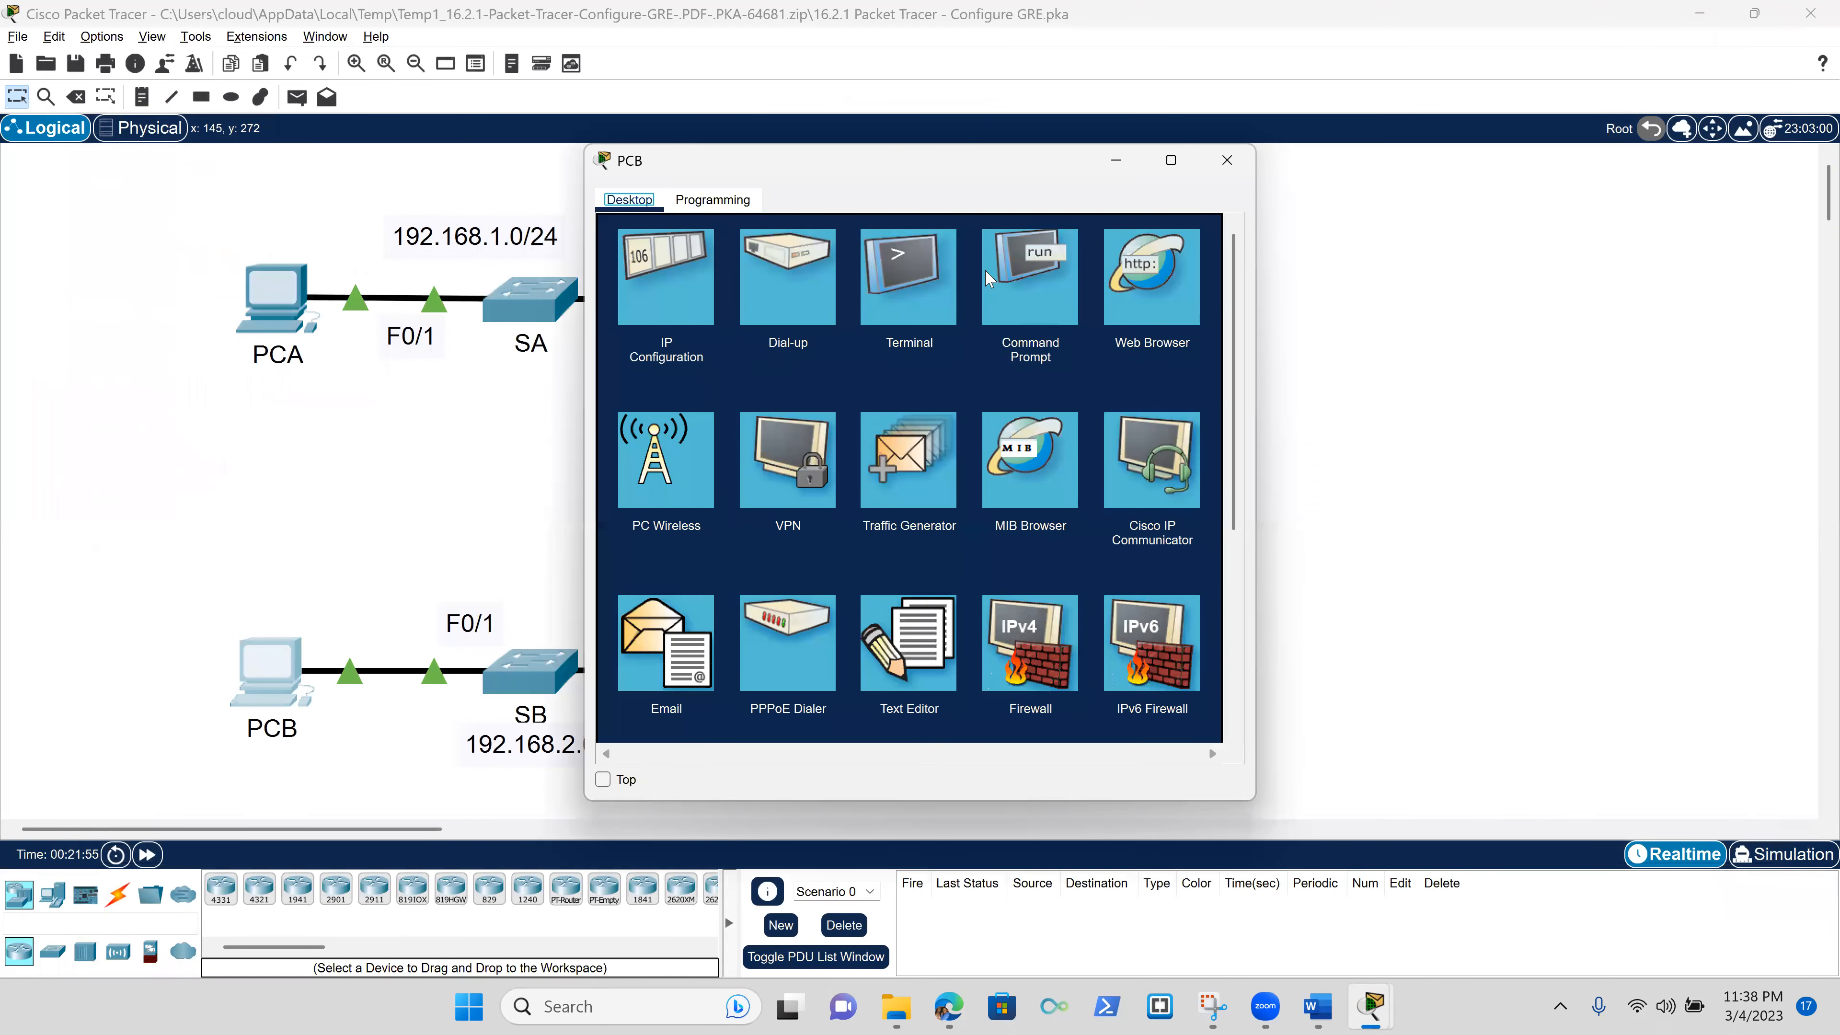
click(1030, 290)
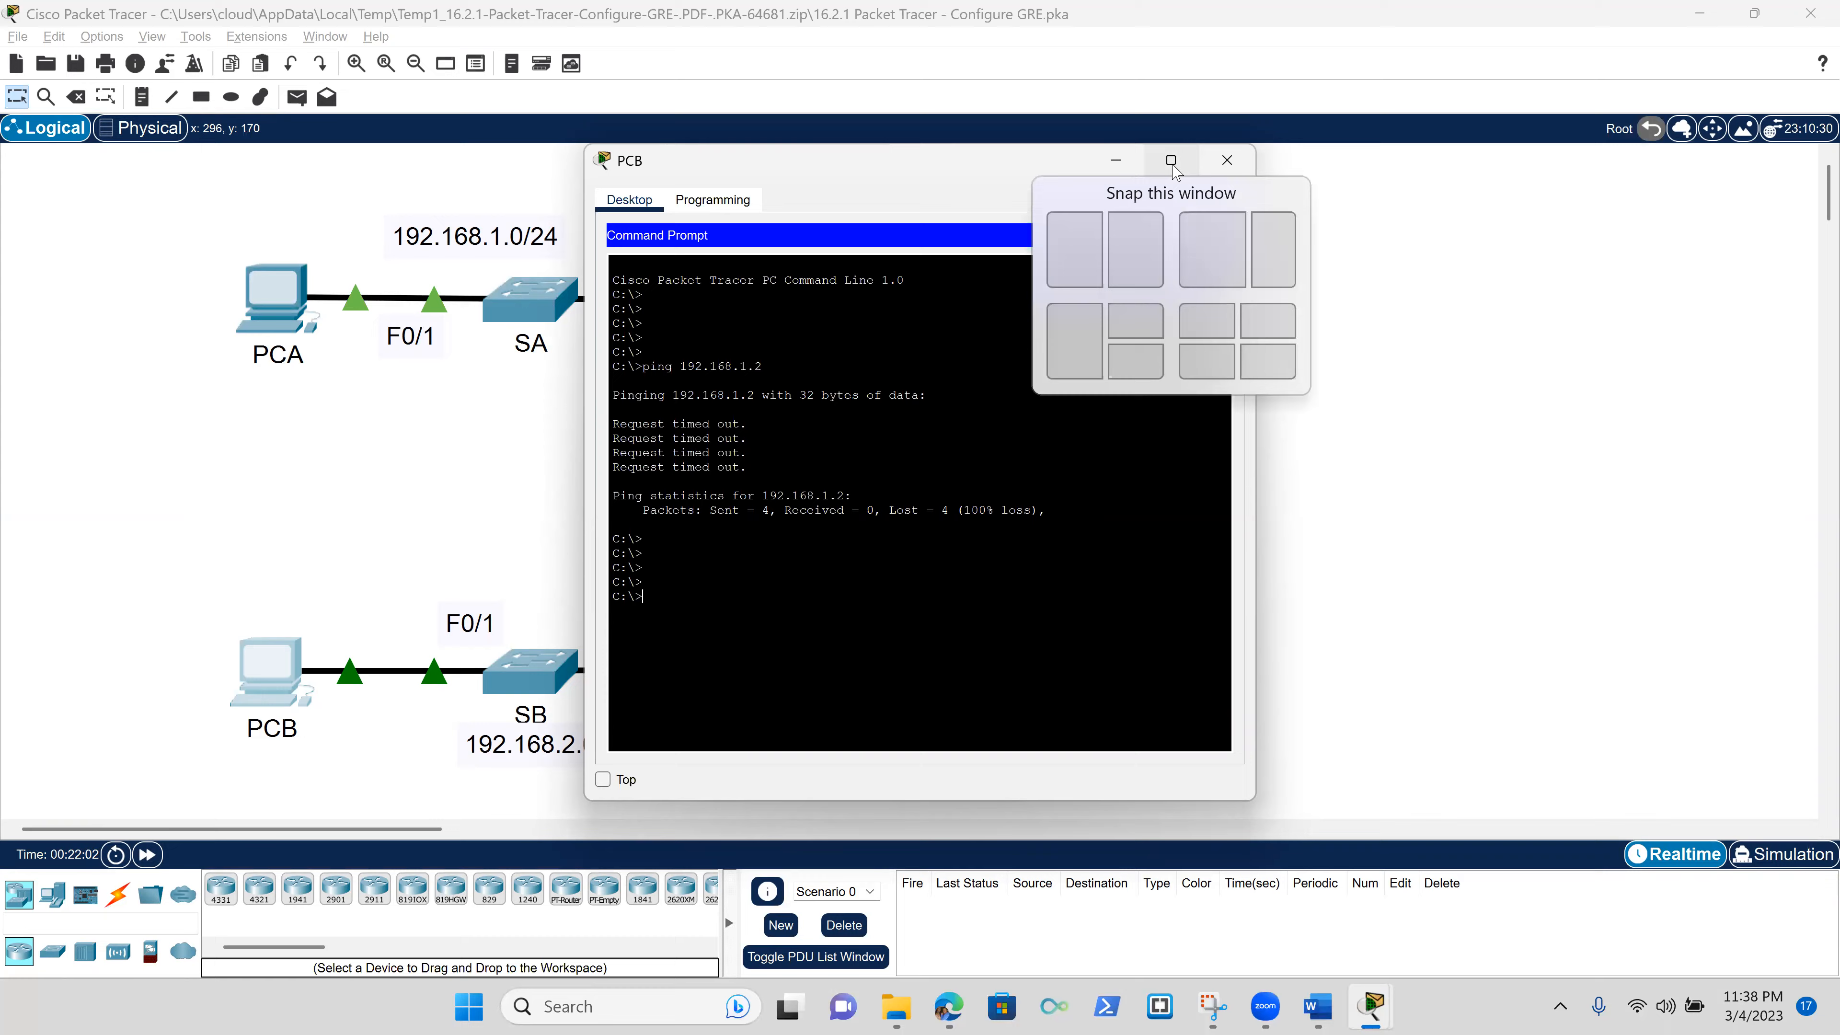
click(1170, 160)
key(Up)
key(Return)
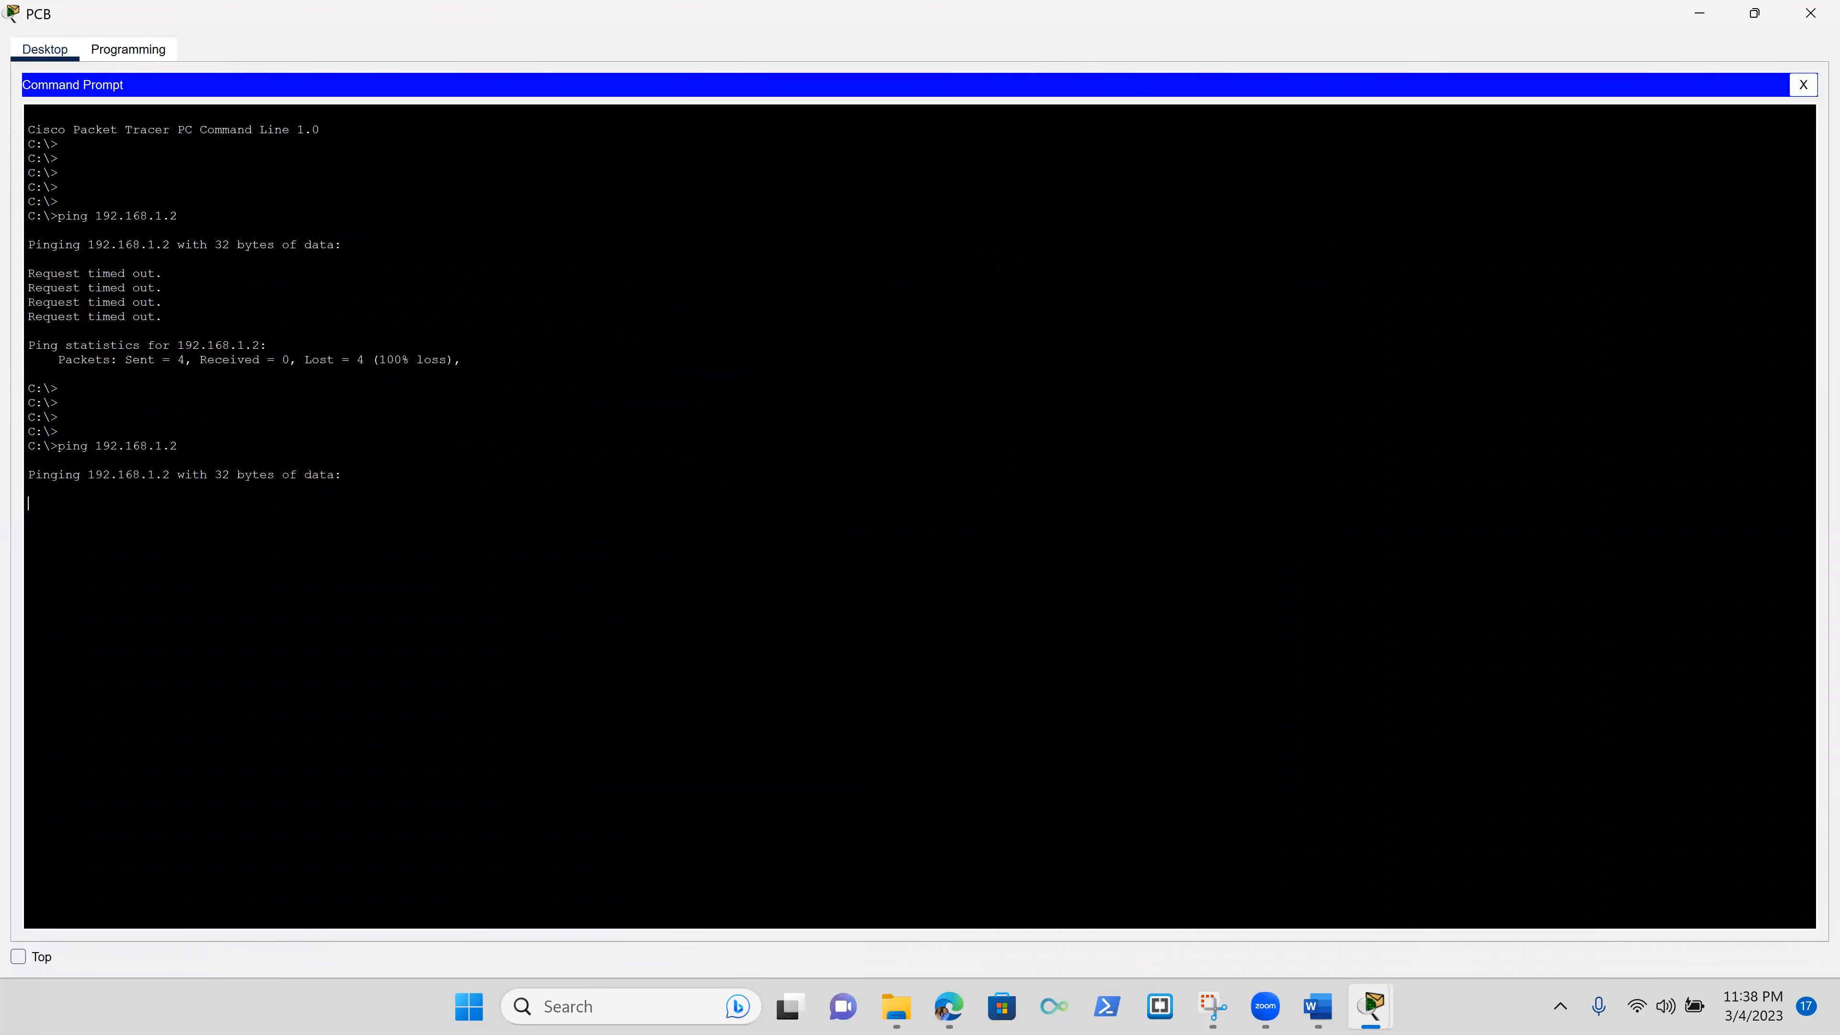